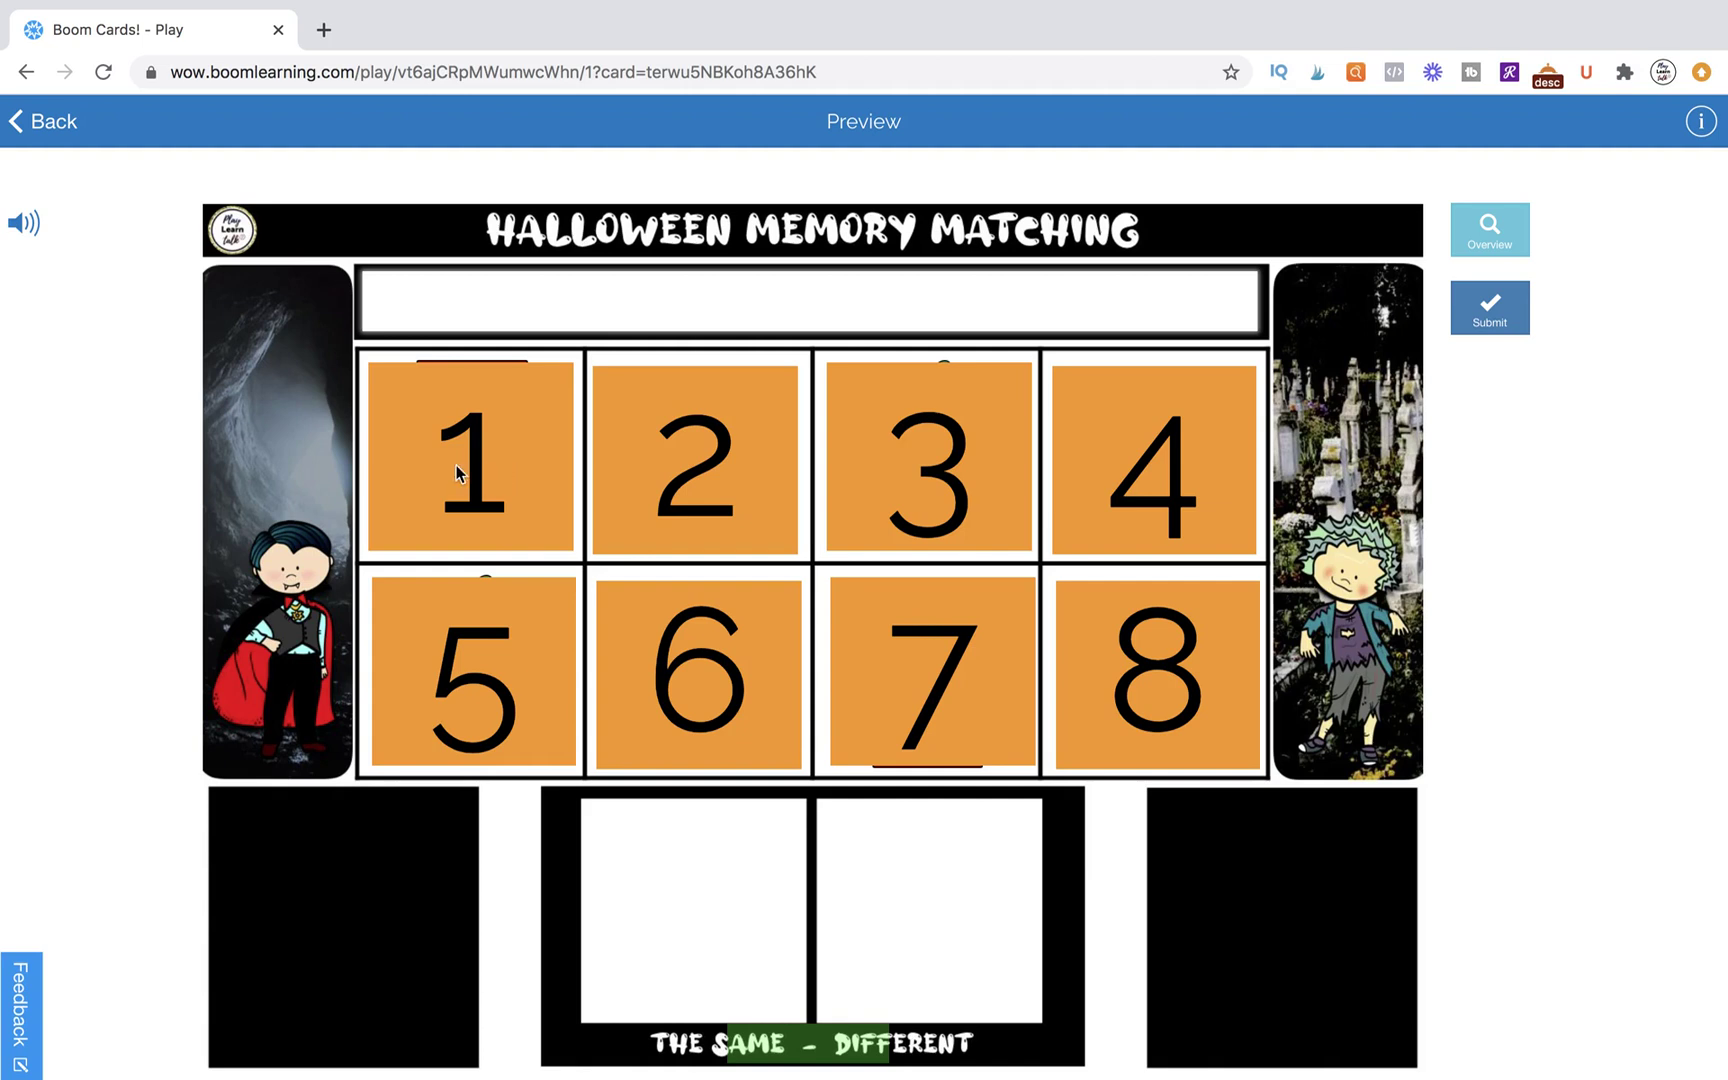
Step: Uncover pictures 1 and 5, then type 'I see a _____.' in the top box
left_click_drag(452, 467, 328, 932)
left_click_drag(471, 694, 338, 915)
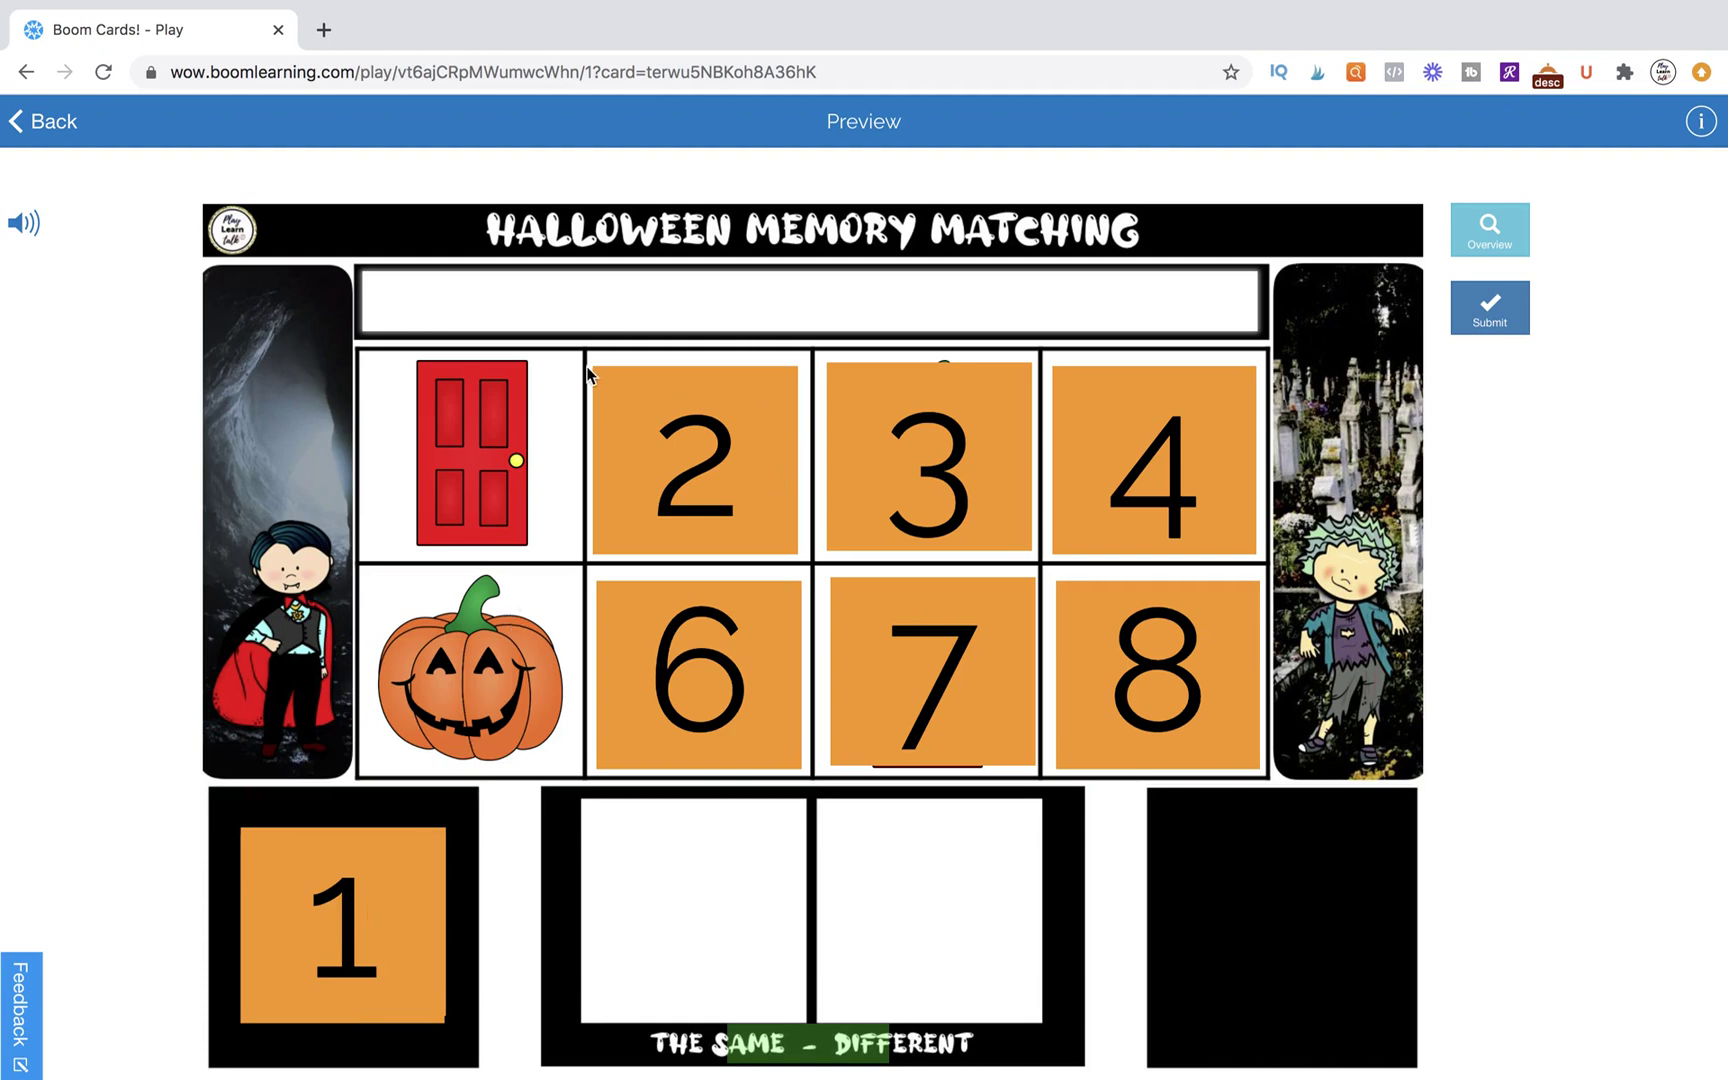
left_click(557, 318)
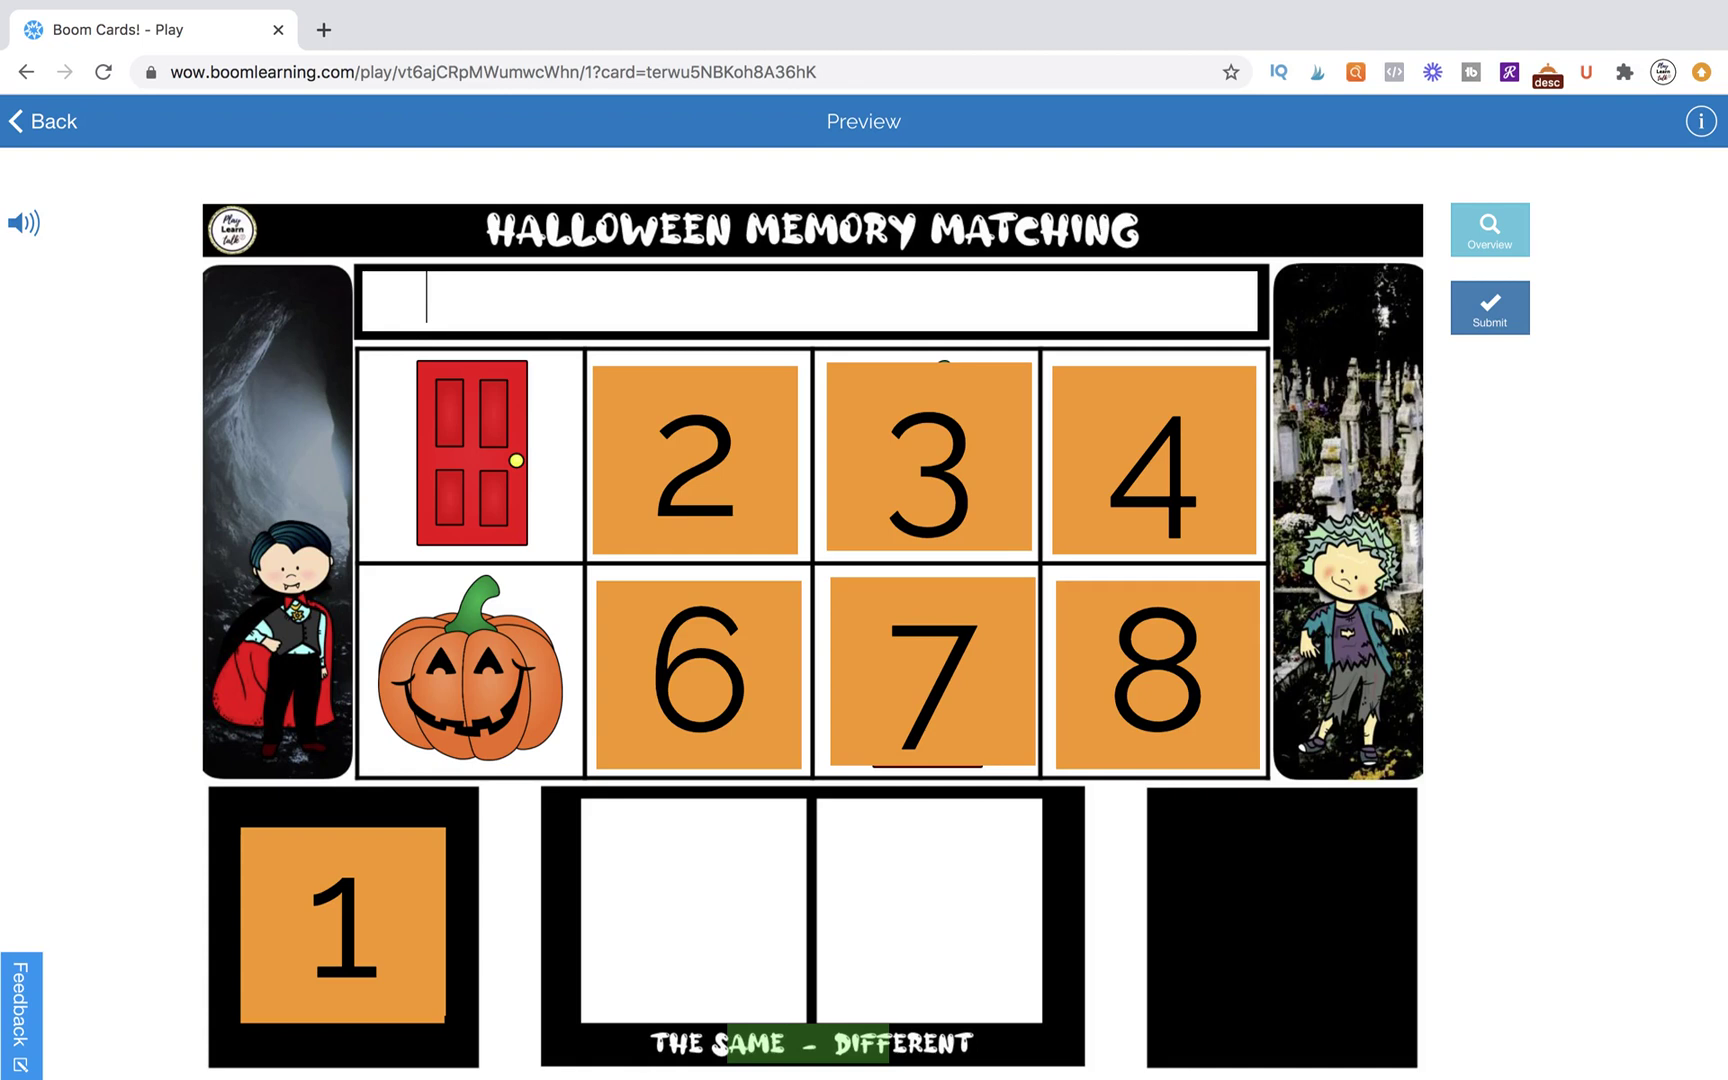
type("I see a _____.")
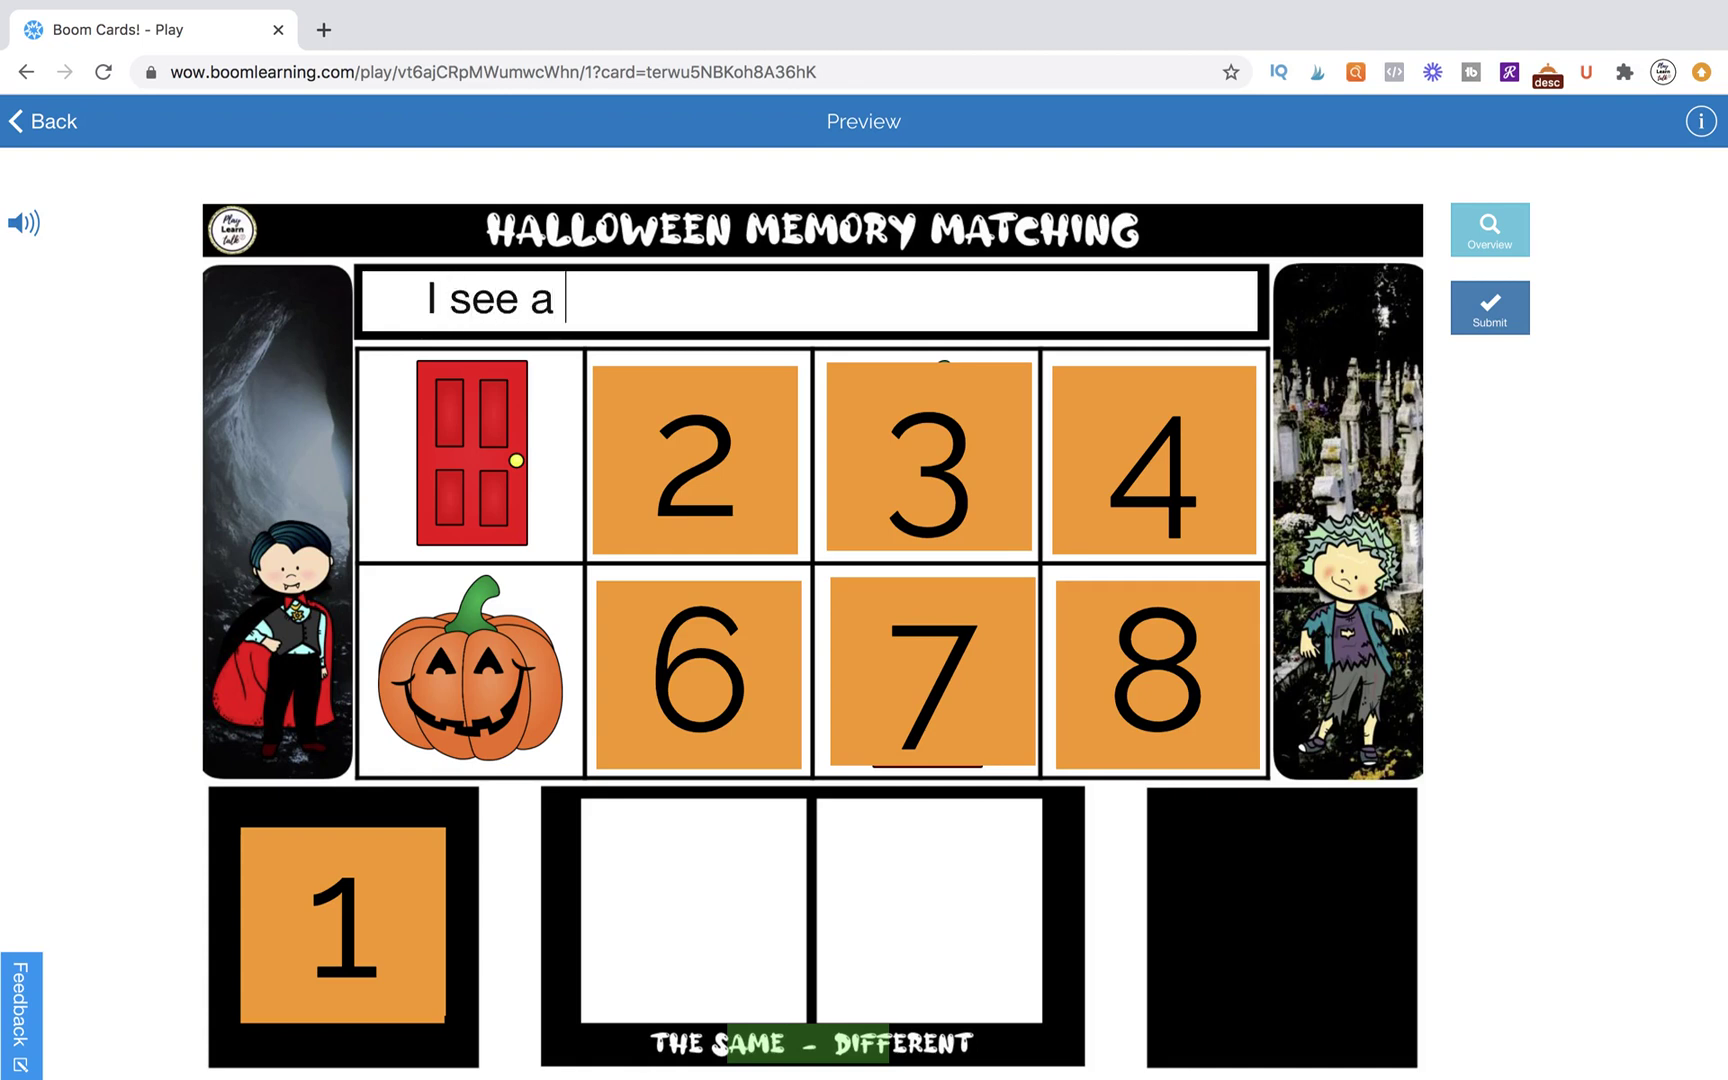
left_click(428, 302)
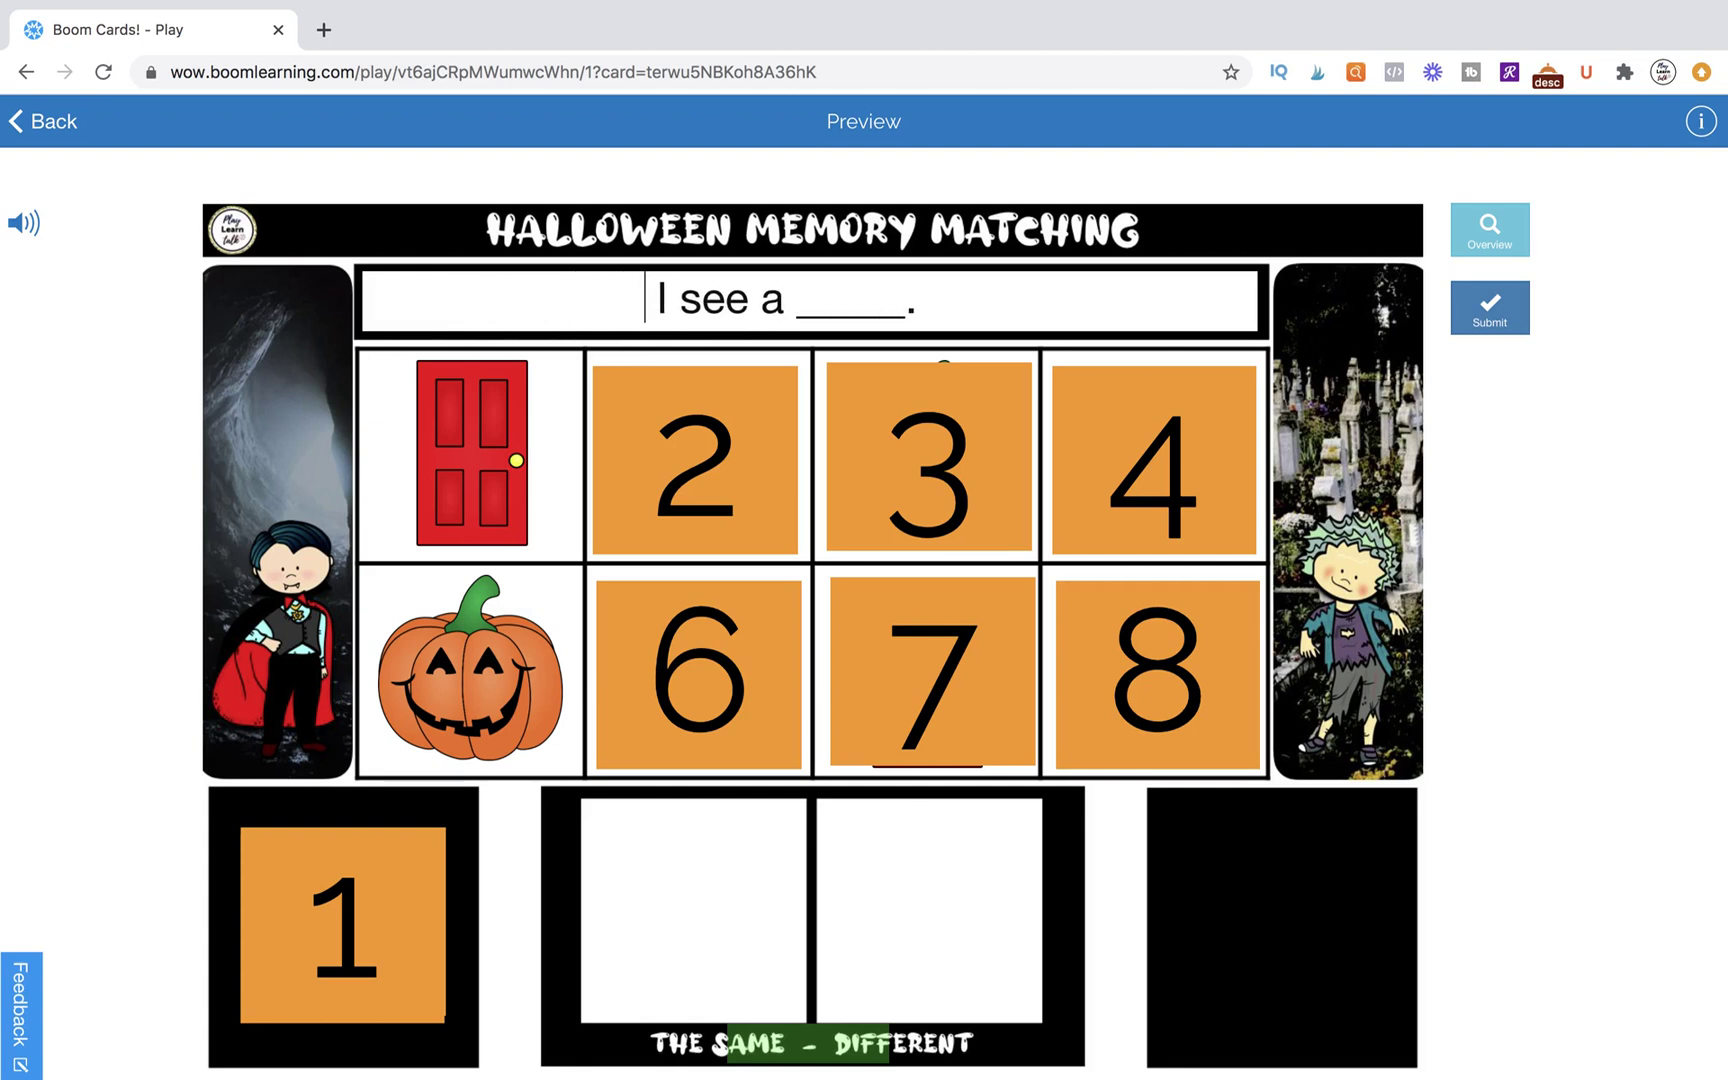
Step: Drag the pumpkin and door into the two answer boxes and leave the preview
left_click_drag(495, 698, 711, 938)
left_click_drag(500, 505, 1004, 968)
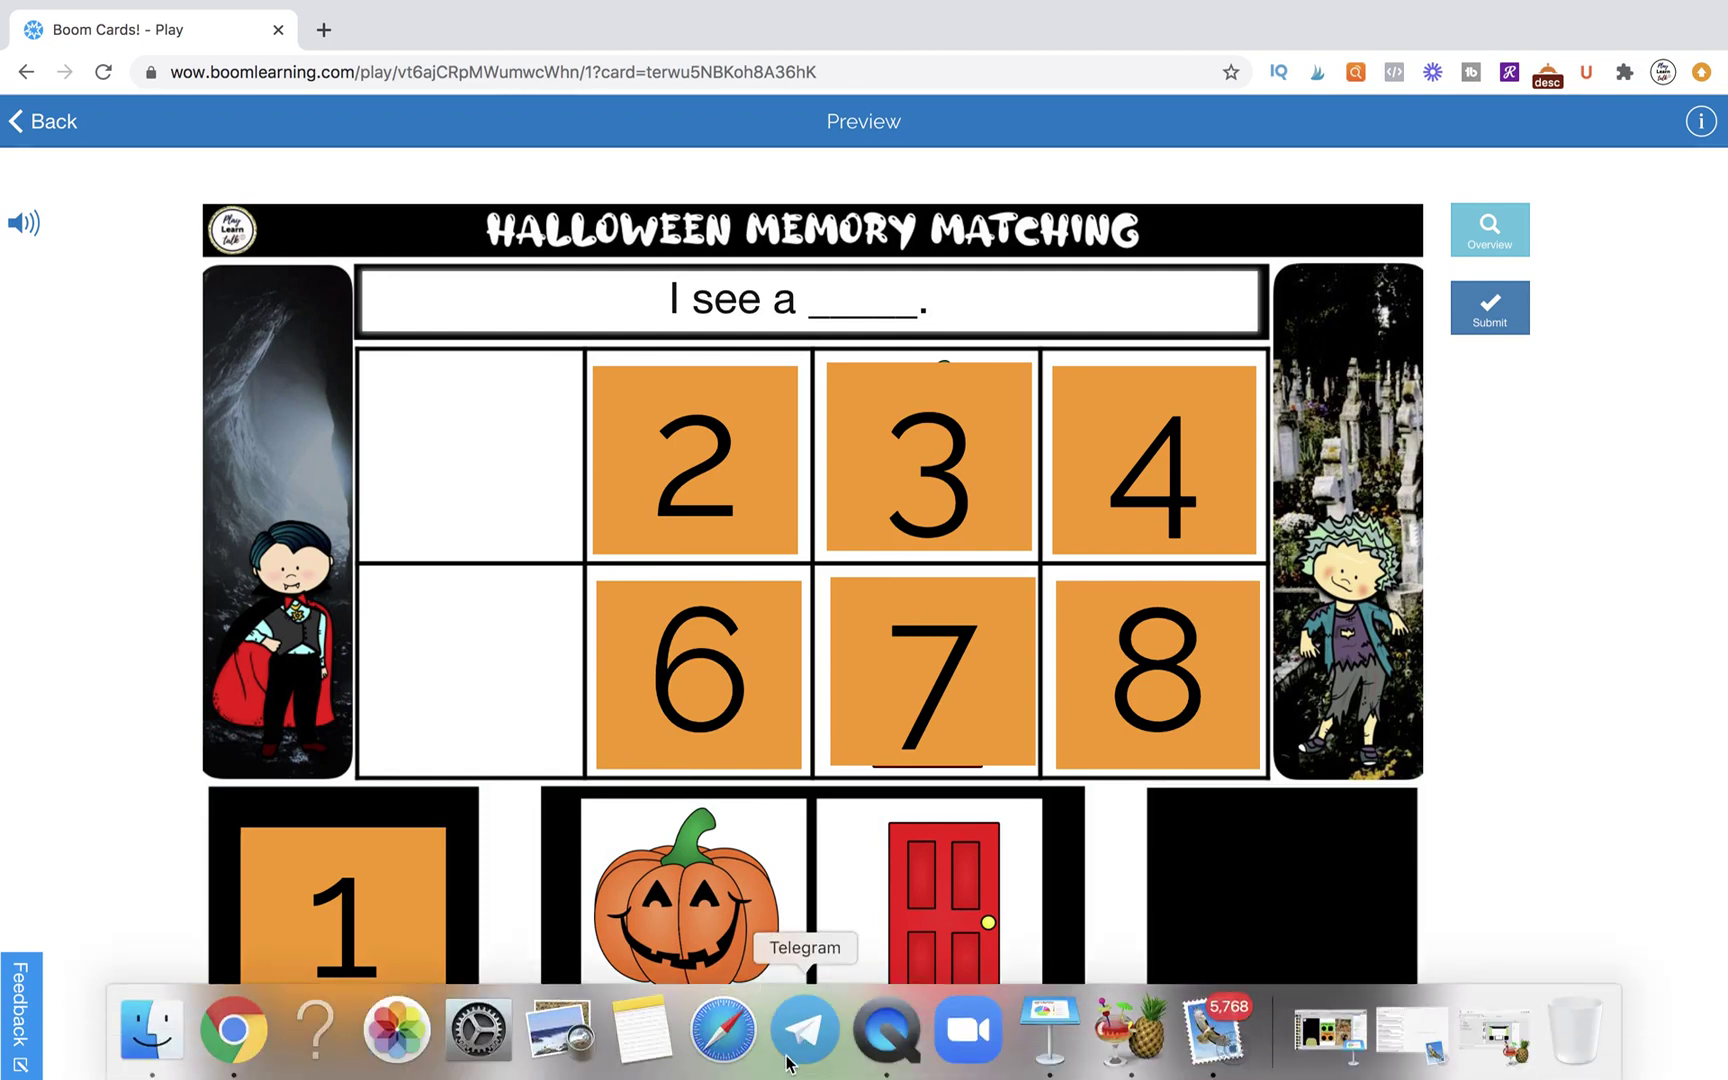
mouse_move(796, 1040)
left_mouse_down()
mouse_move(787, 991)
mouse_move(811, 960)
mouse_move(800, 1040)
left_mouse_up()
left_click(58, 120)
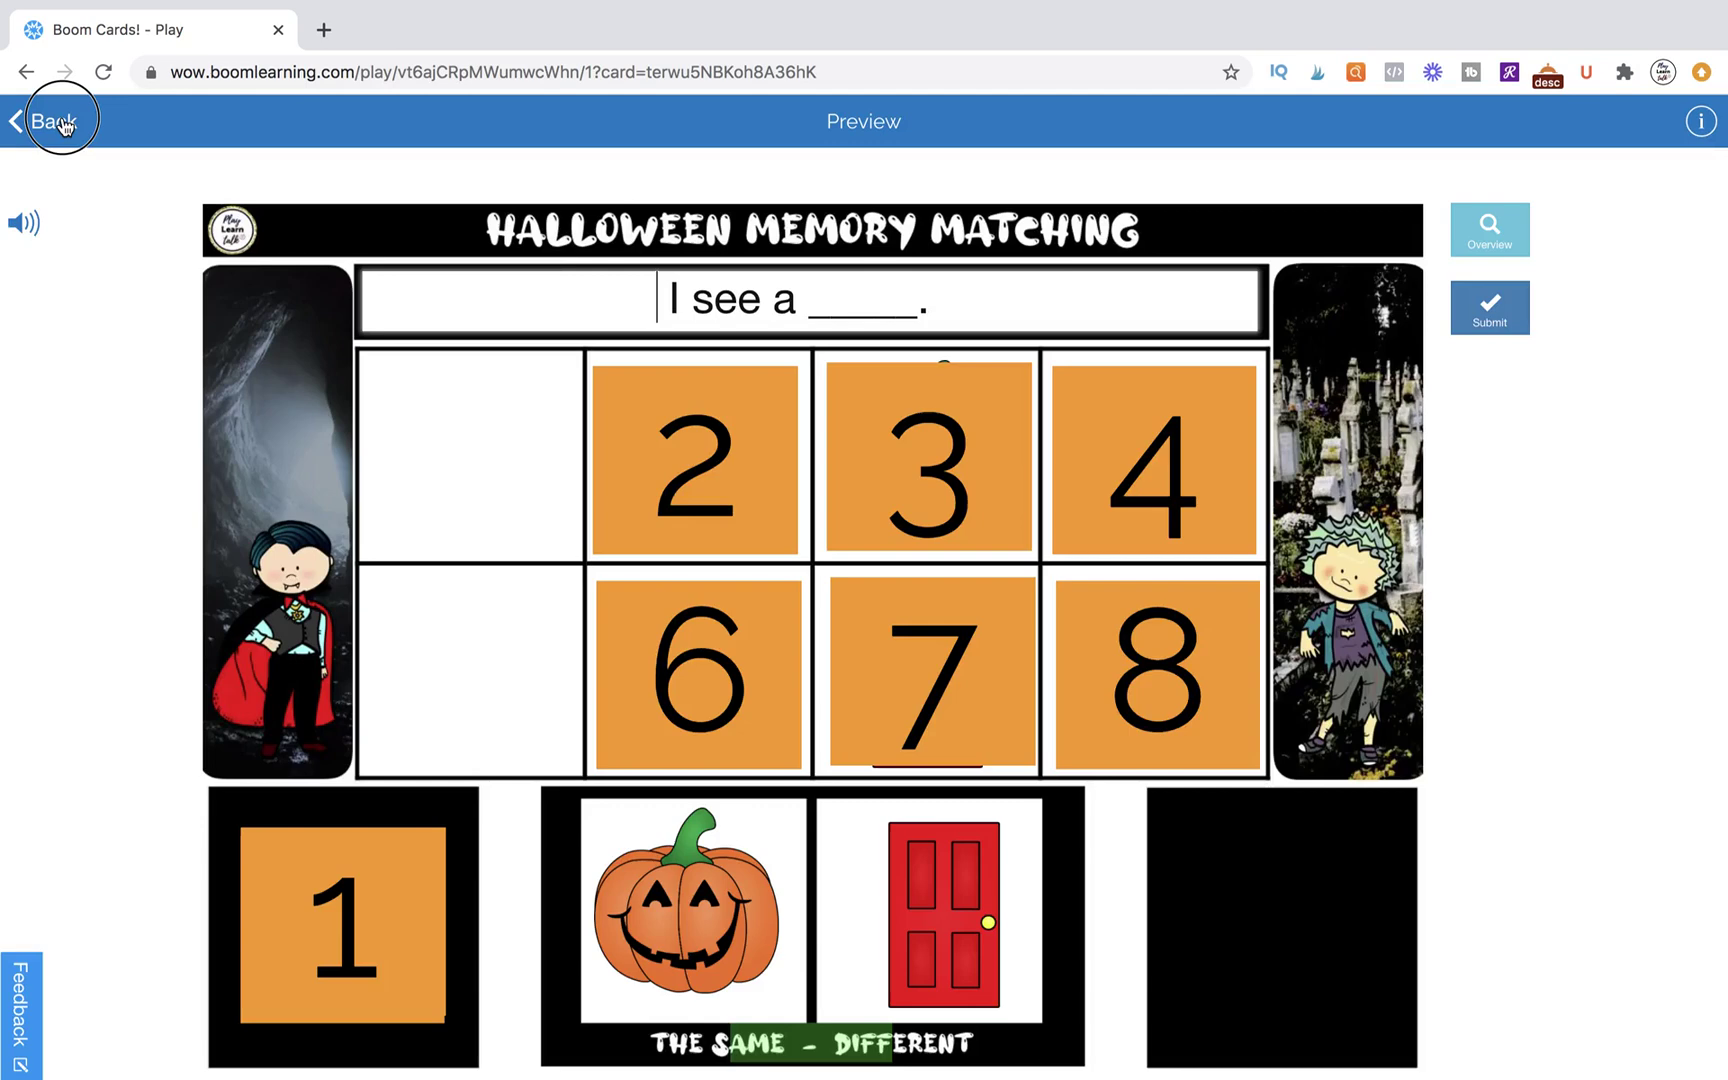
Step: Delete the finished card and create a new card from the blank Halloween board image
key("Return")
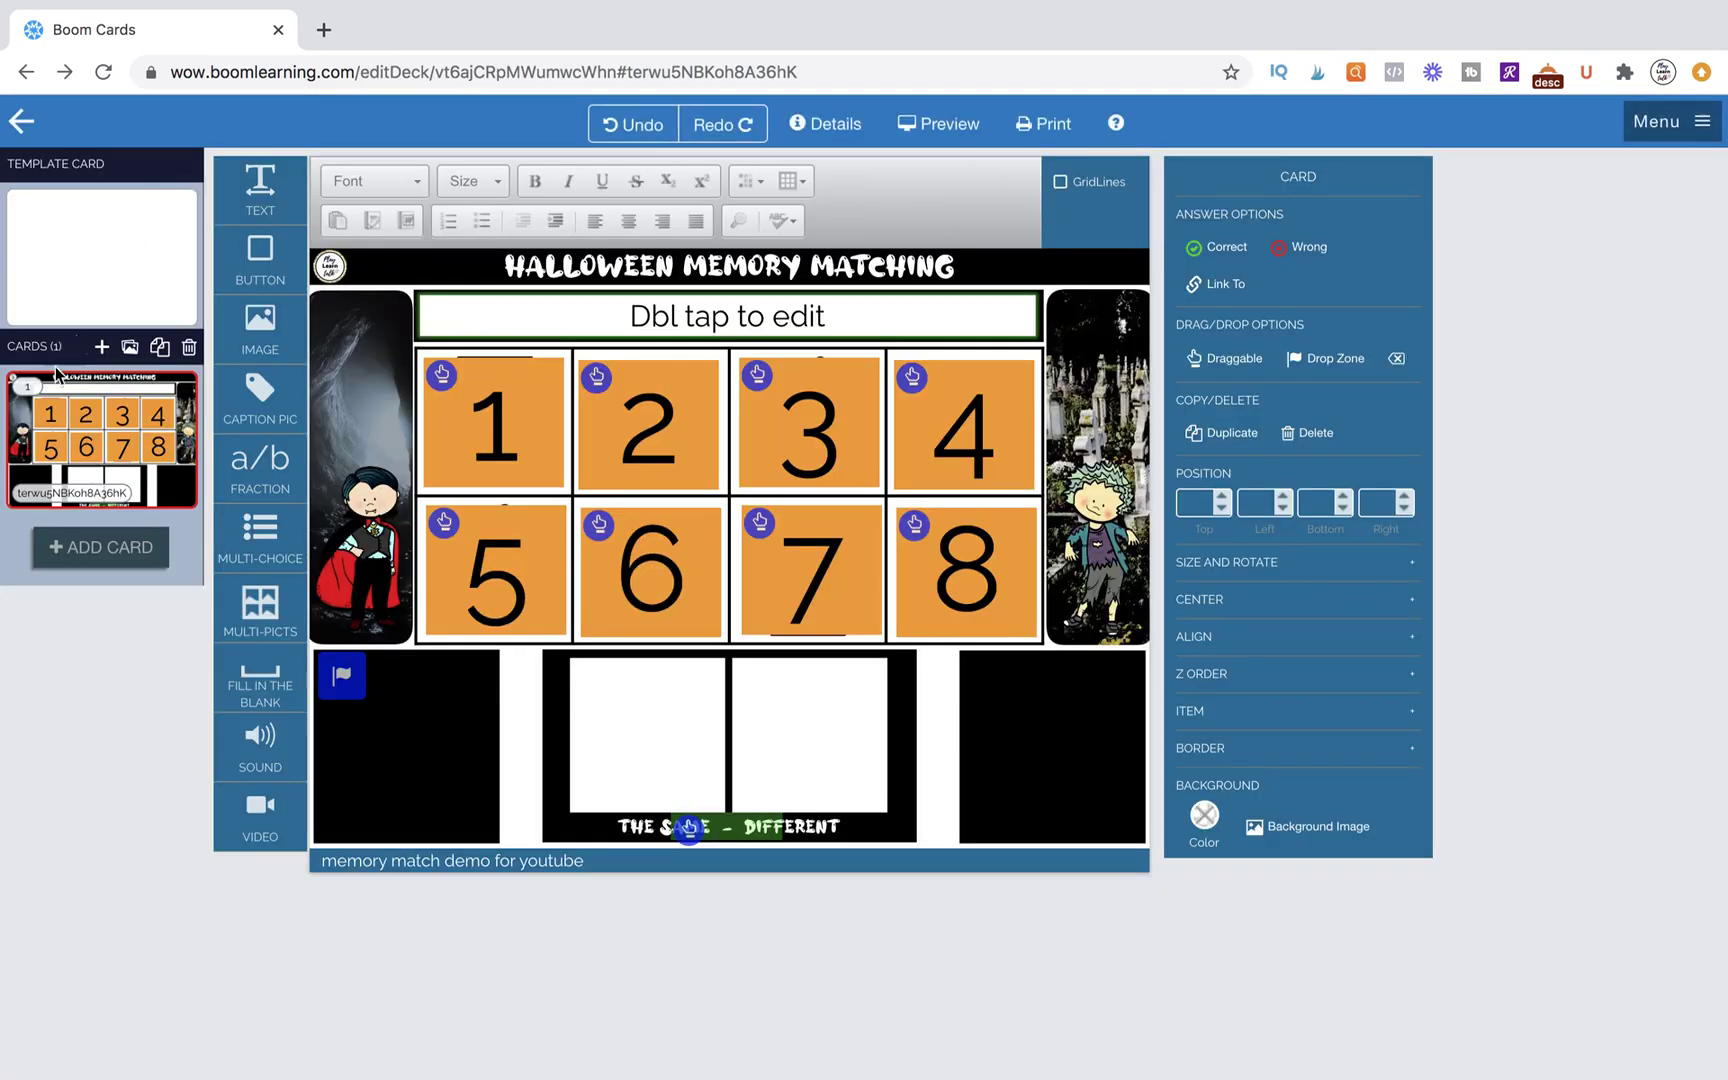
left_click(191, 350)
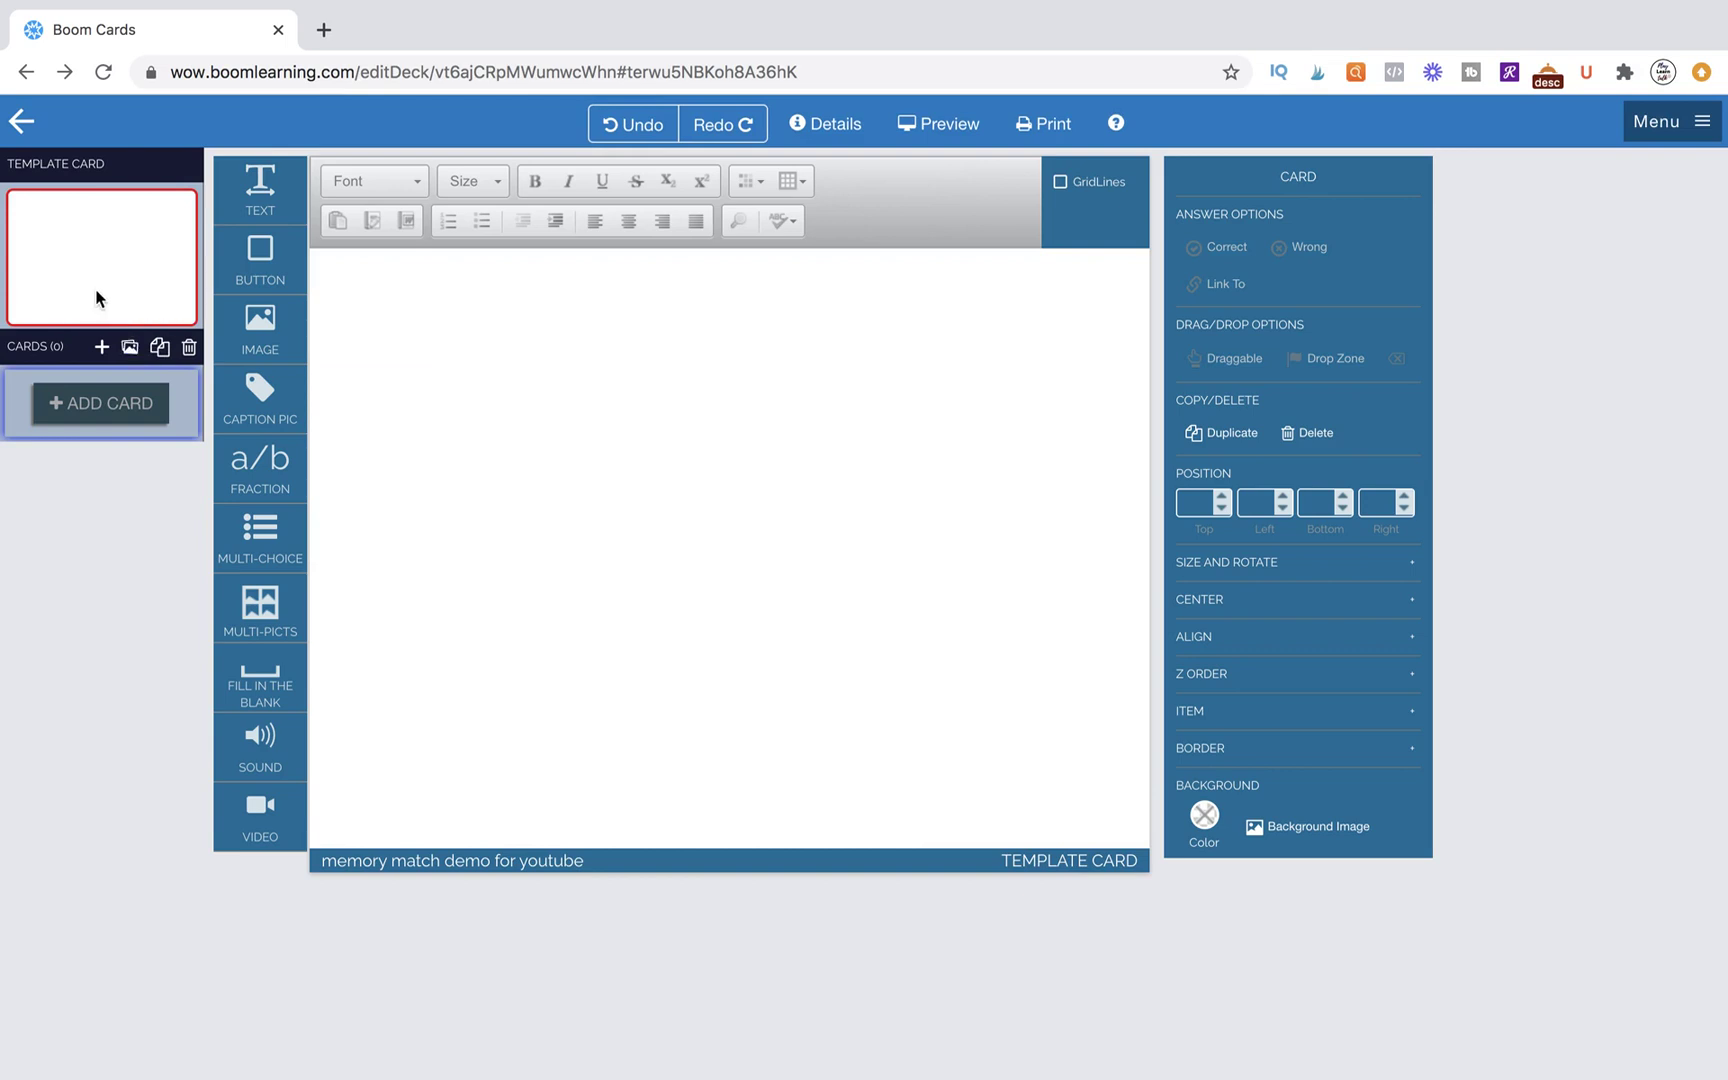
left_click(132, 349)
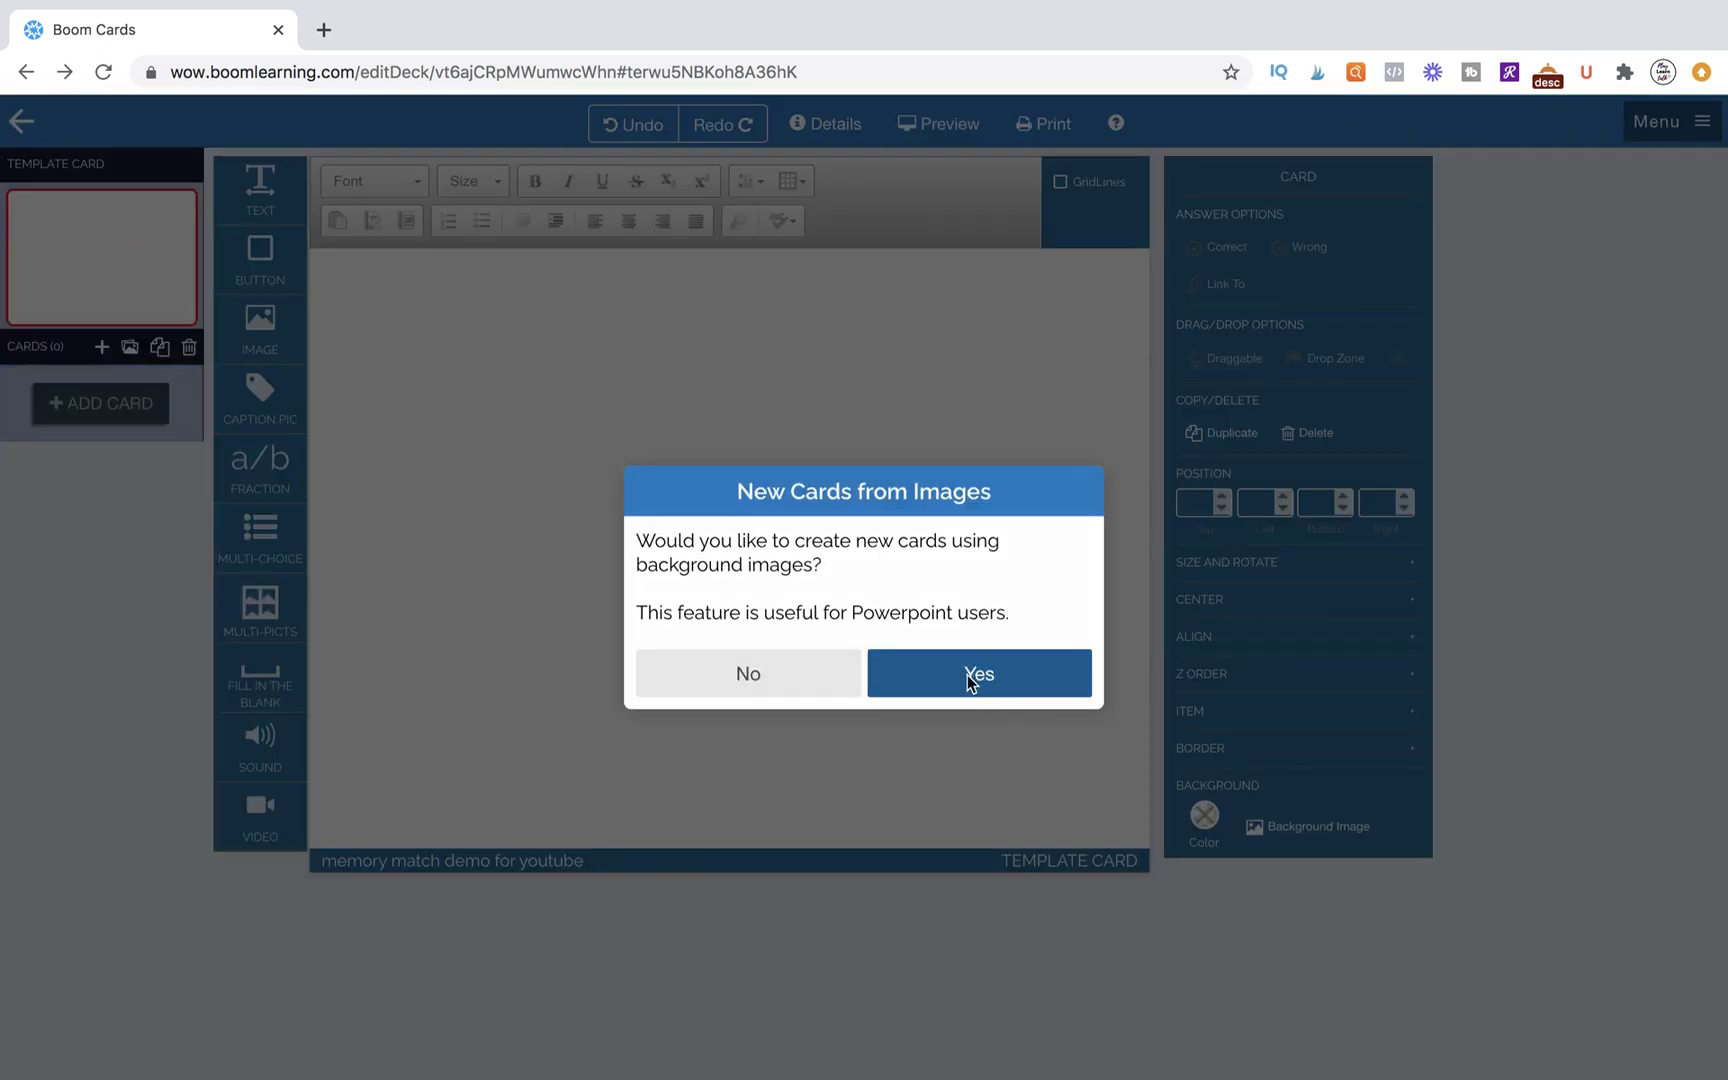
left_click(967, 675)
scroll(858, 715, "down", 2)
scroll(858, 715, "down", 8)
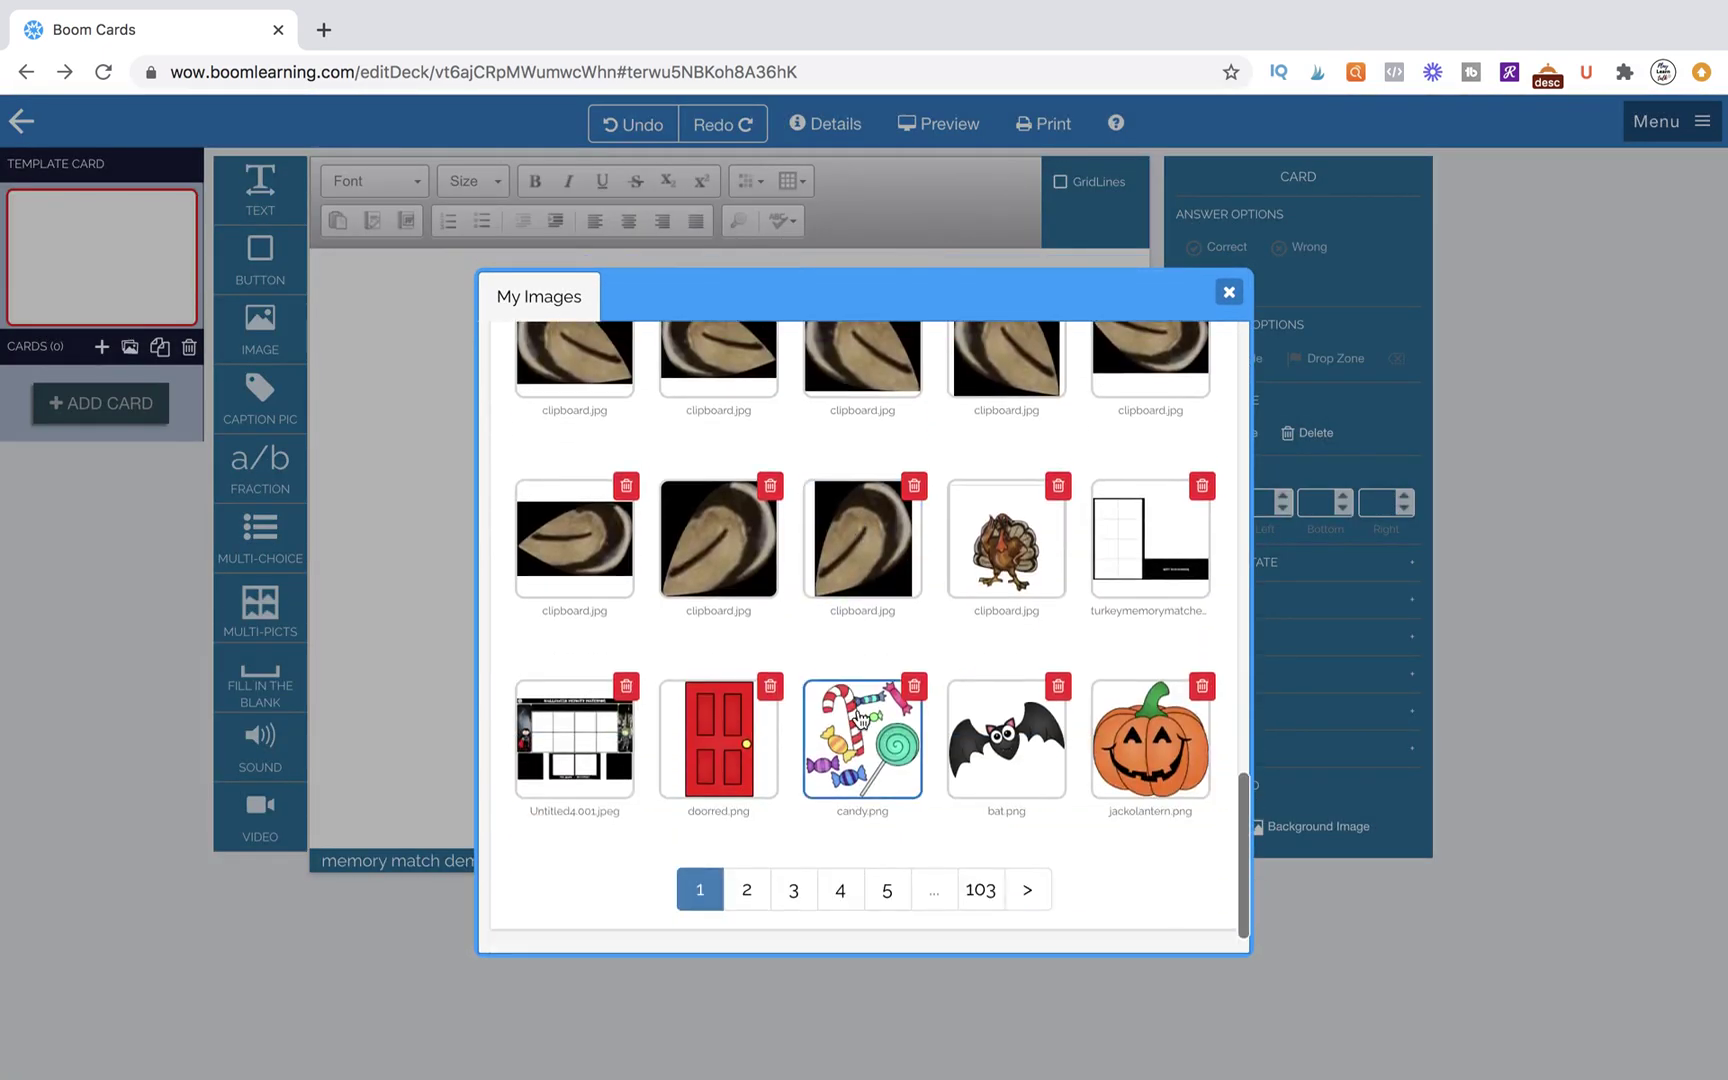
left_click(603, 748)
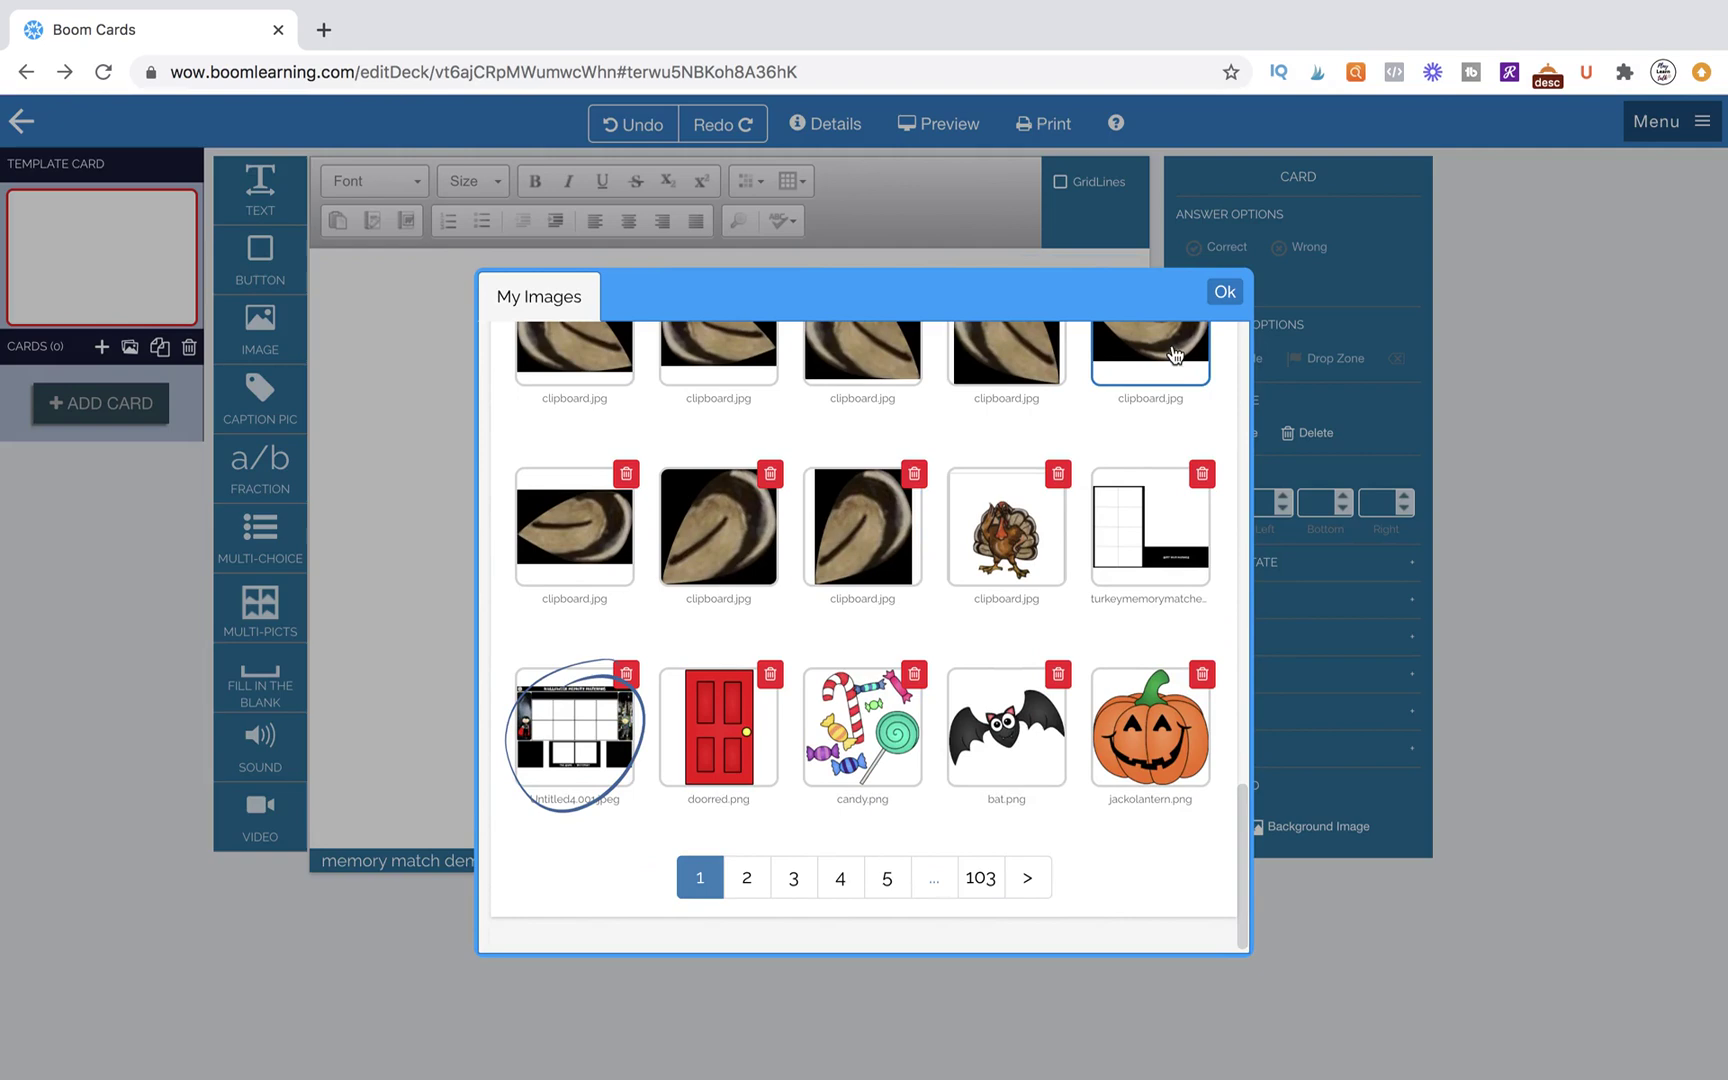
left_click(1225, 291)
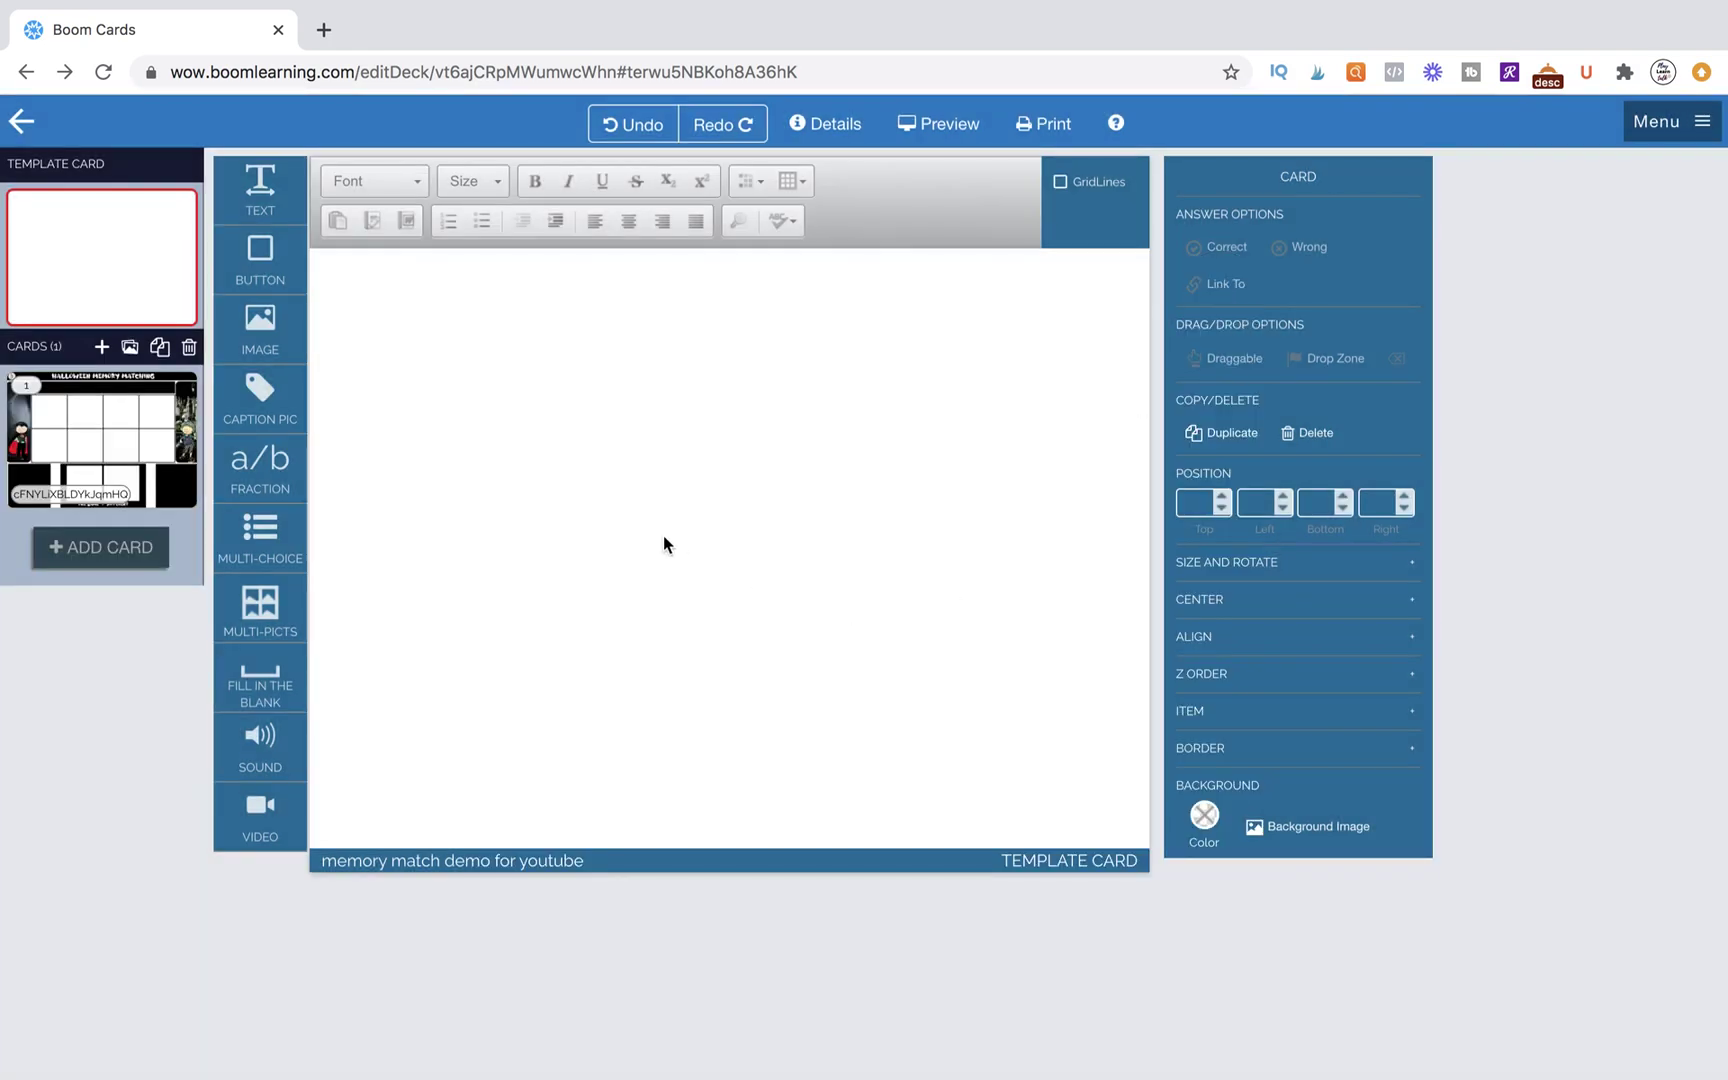
Step: Clone the new Halloween card and return to editing card 1
left_click(121, 442)
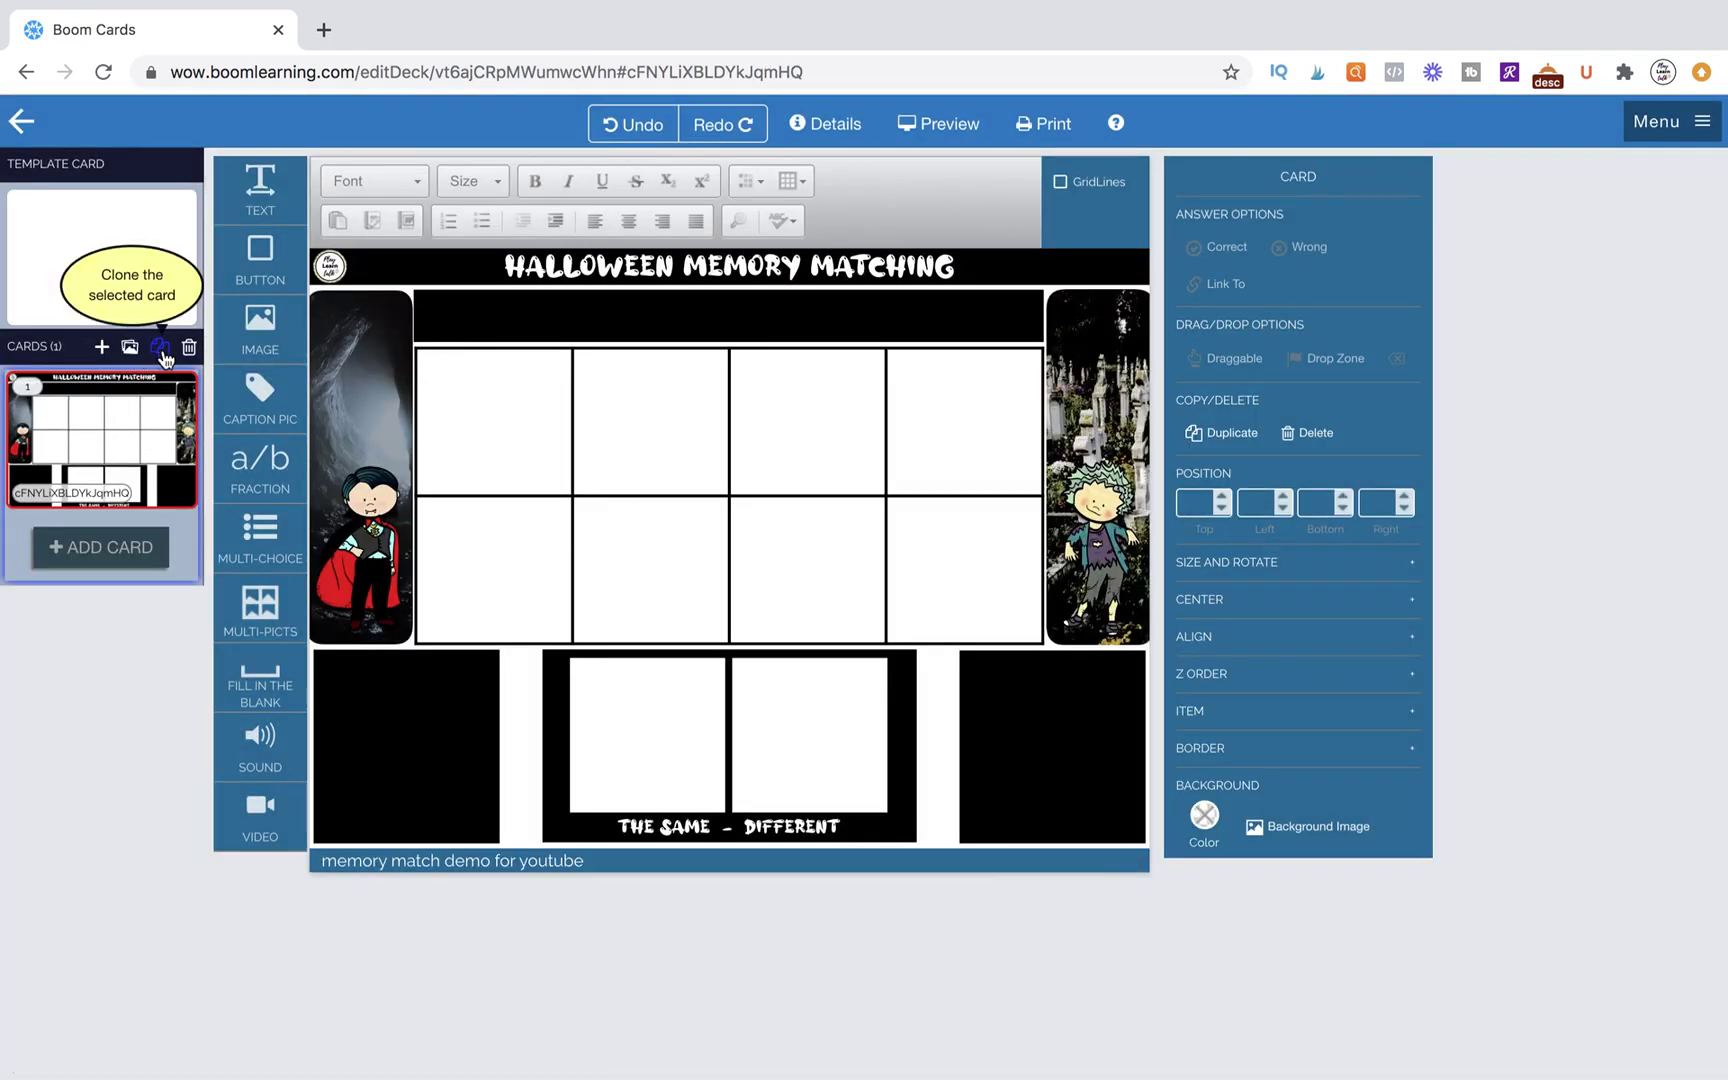
left_click(161, 350)
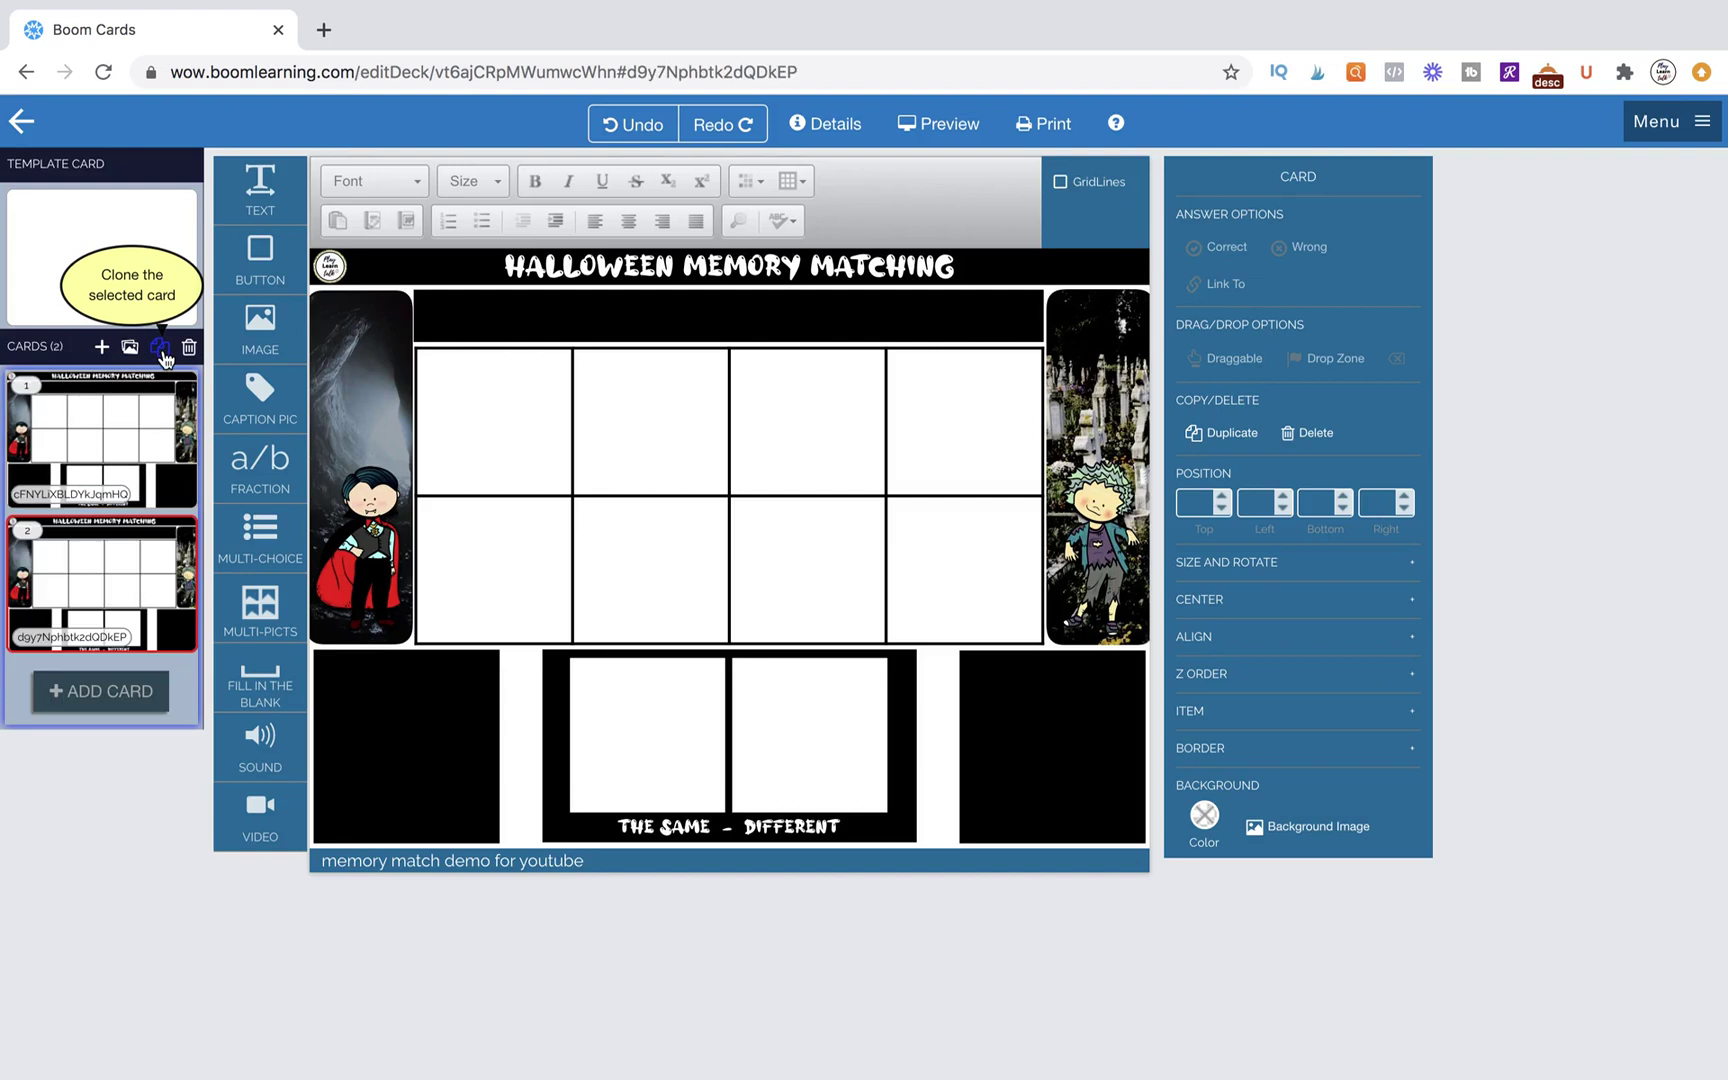
left_click(125, 444)
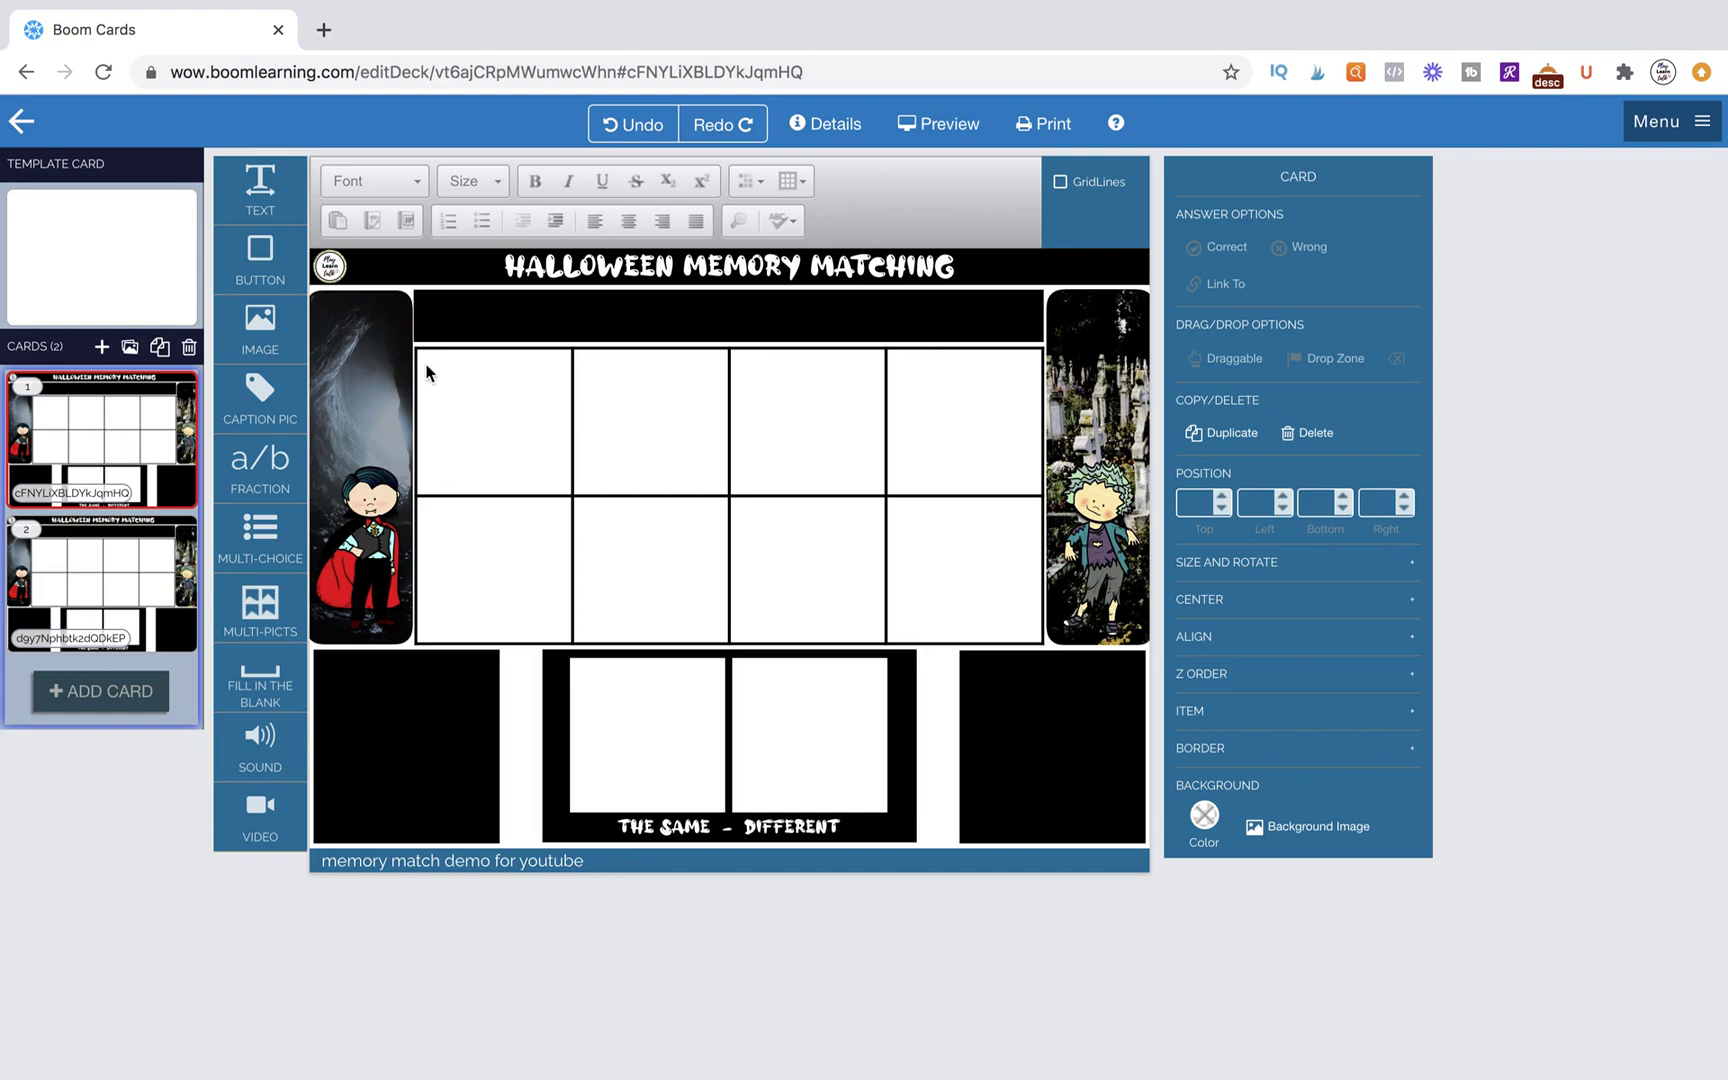
Step: Add a fill-in-the-blank box stretched across the black strip above the grid
left_click_drag(262, 680, 477, 289)
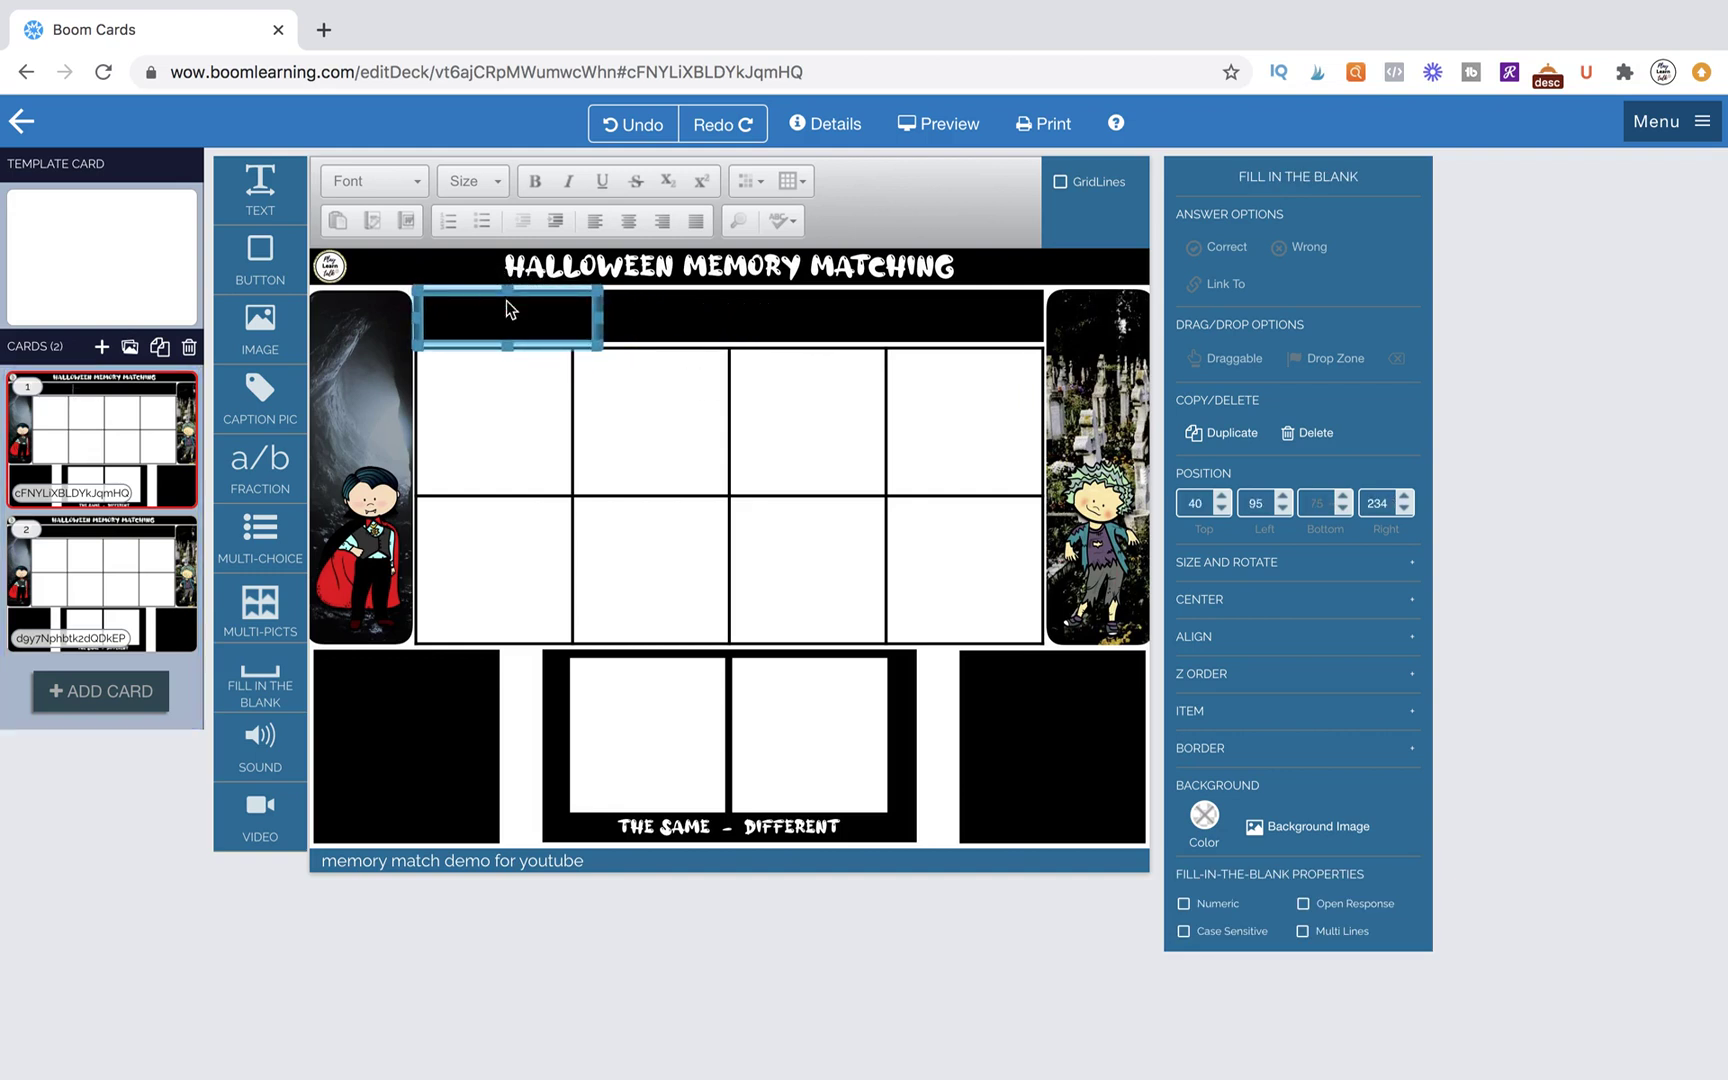
left_click_drag(598, 347, 1038, 336)
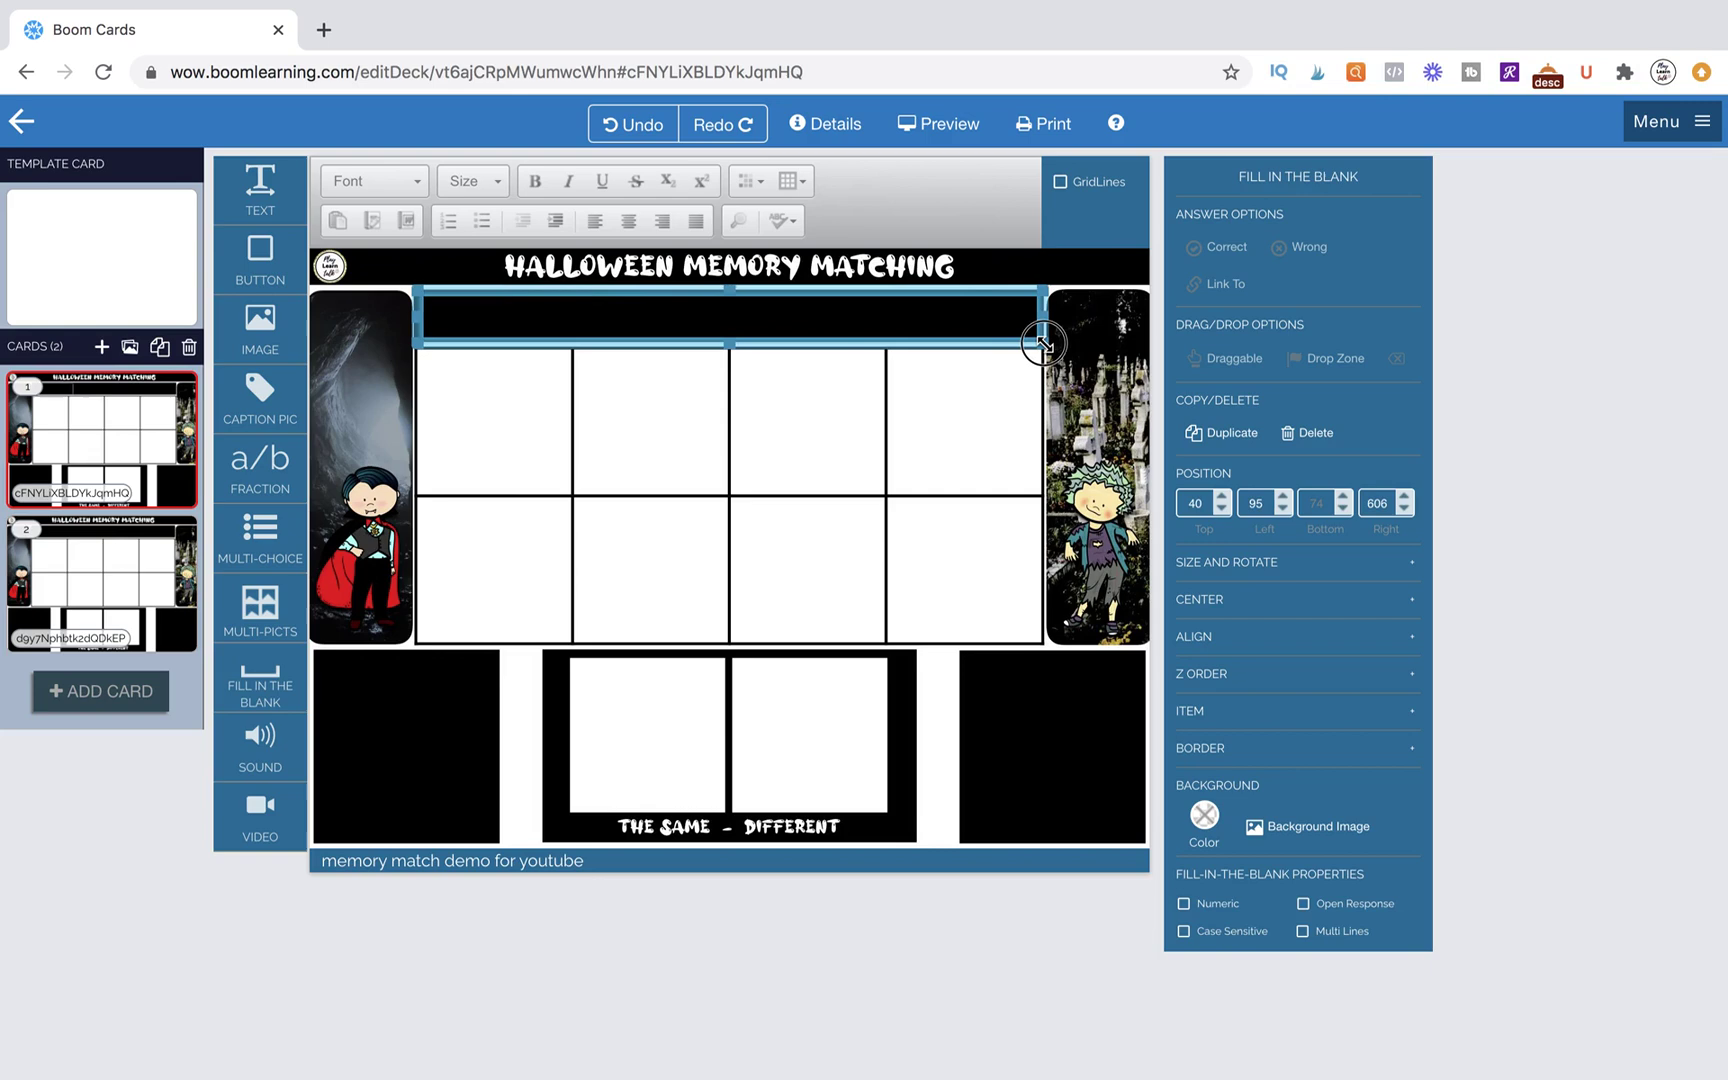
left_click(1018, 395)
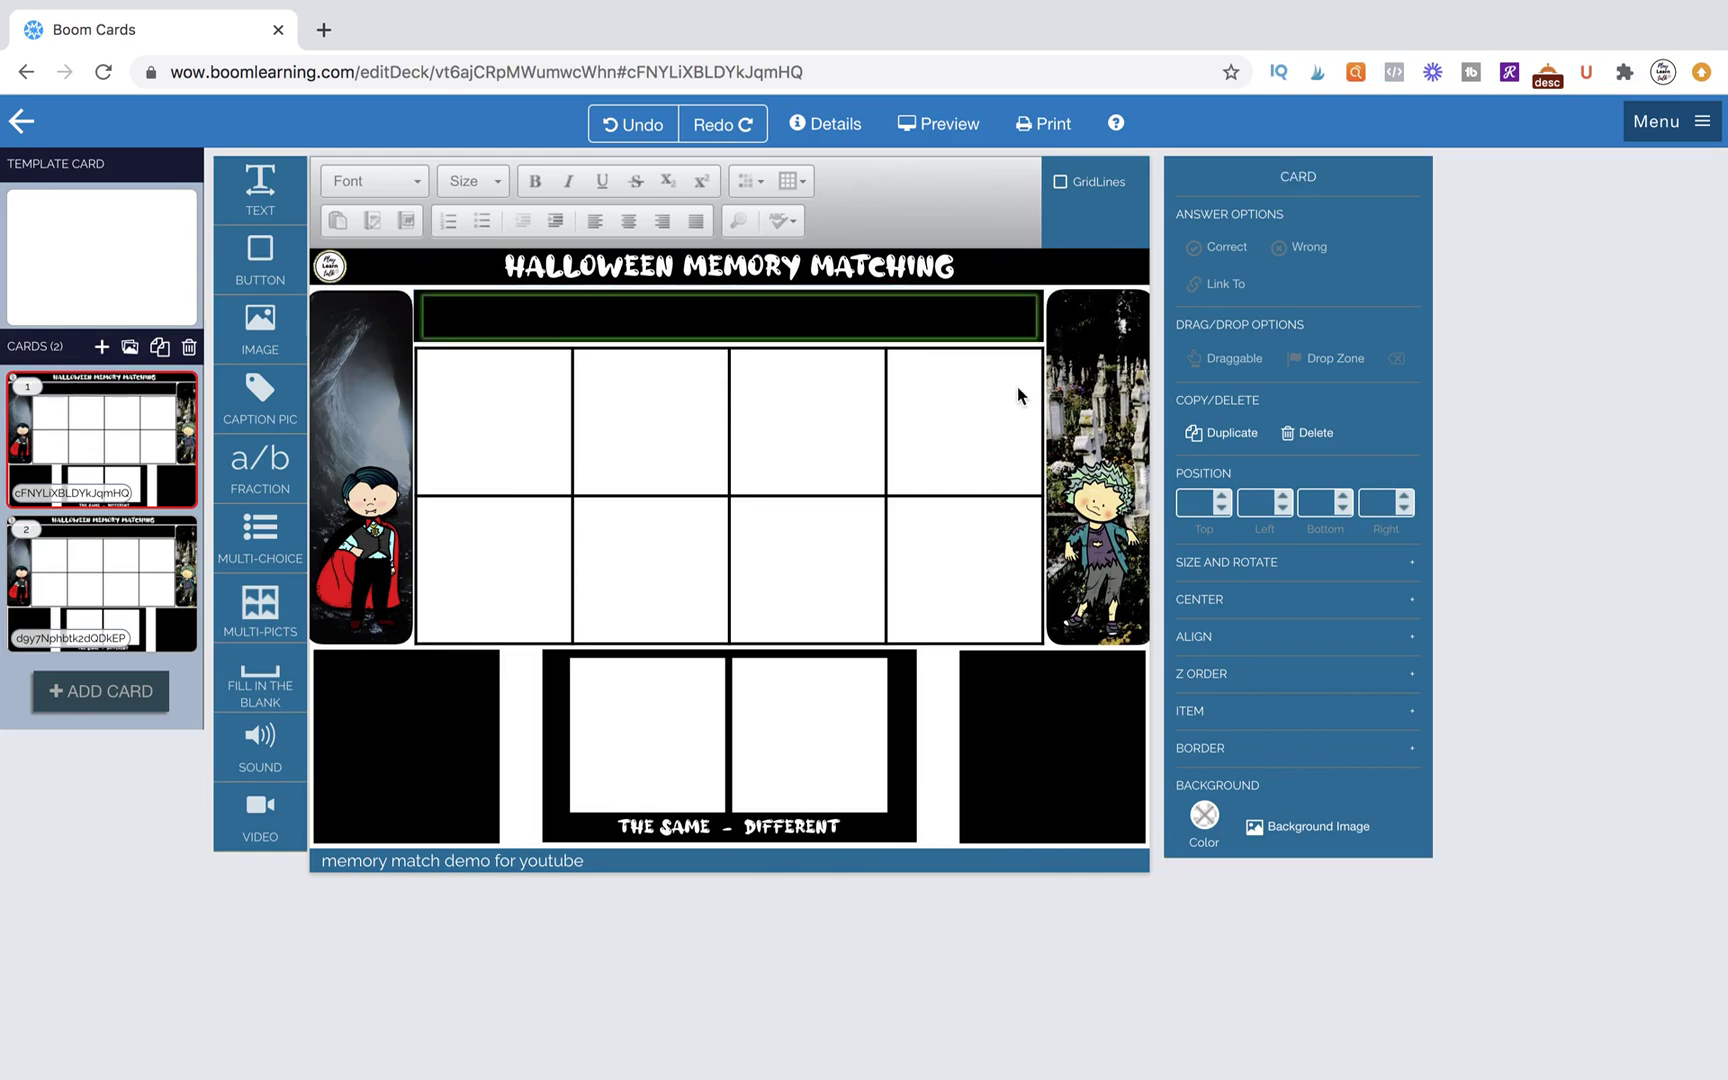
Step: Make both the card background and the fill-in box white
scroll(832, 345, "up", 5)
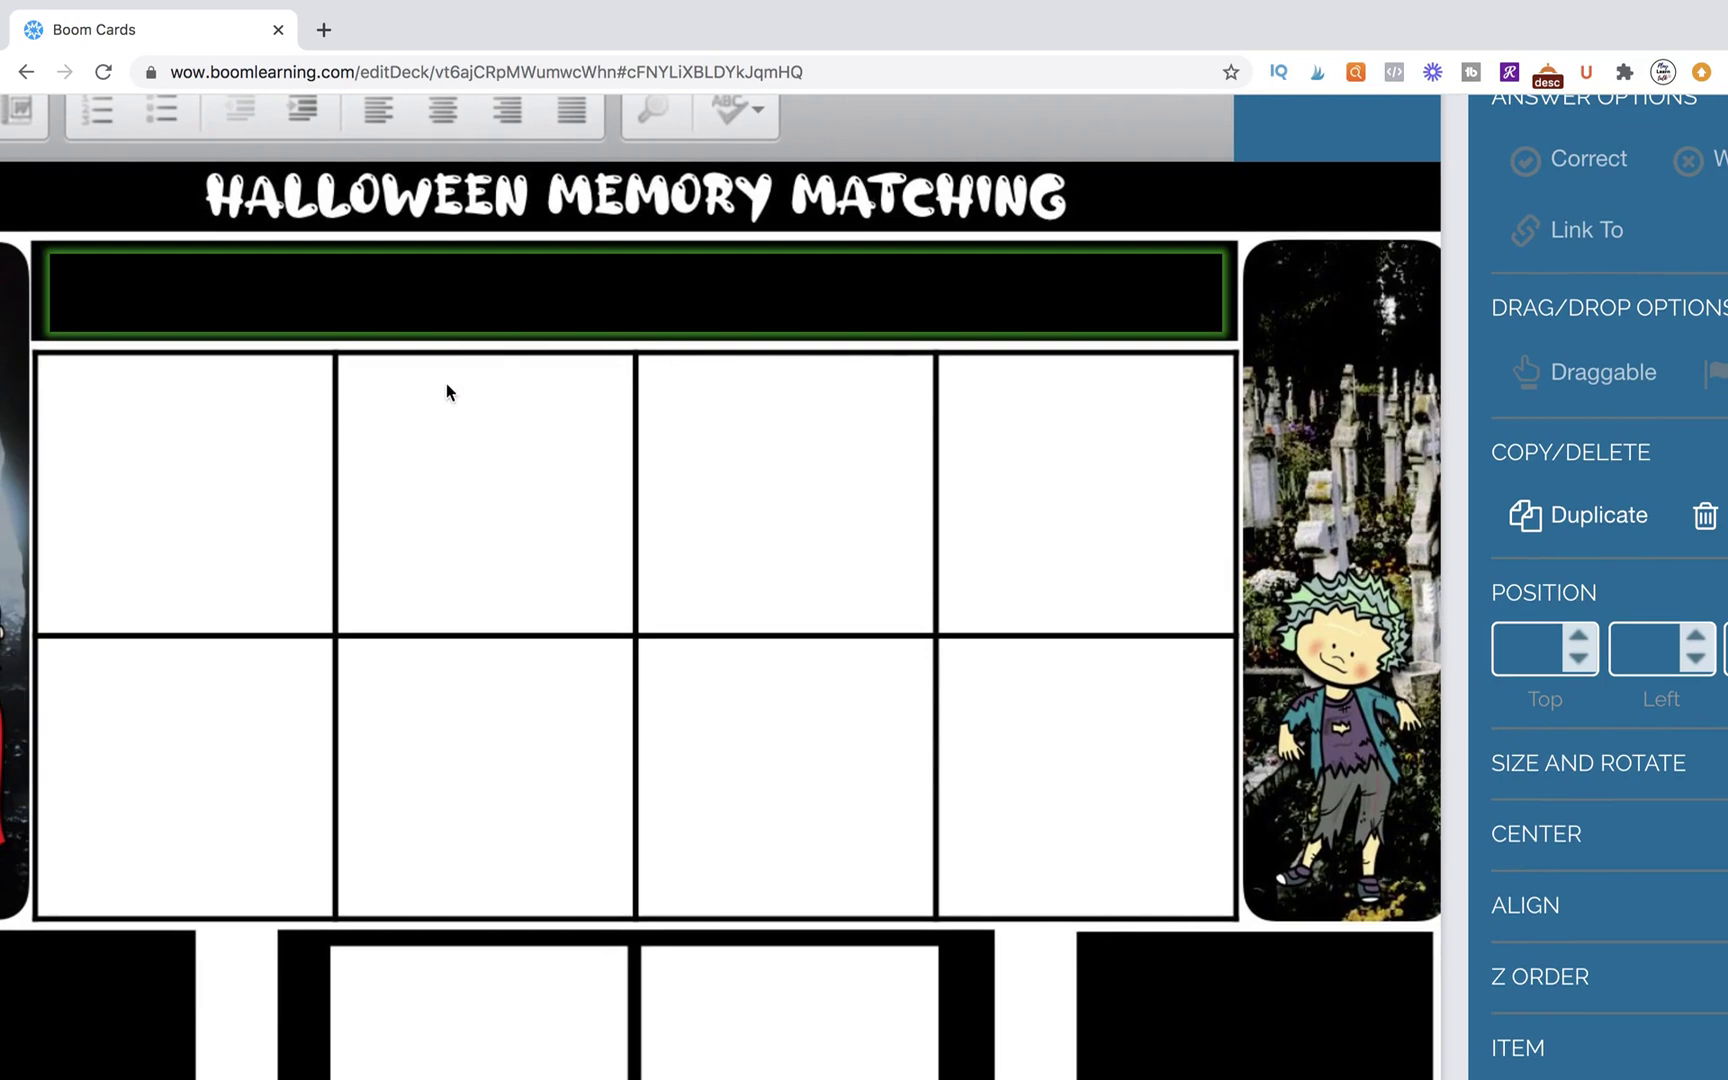
scroll(447, 386, "down", 5)
left_click(1204, 815)
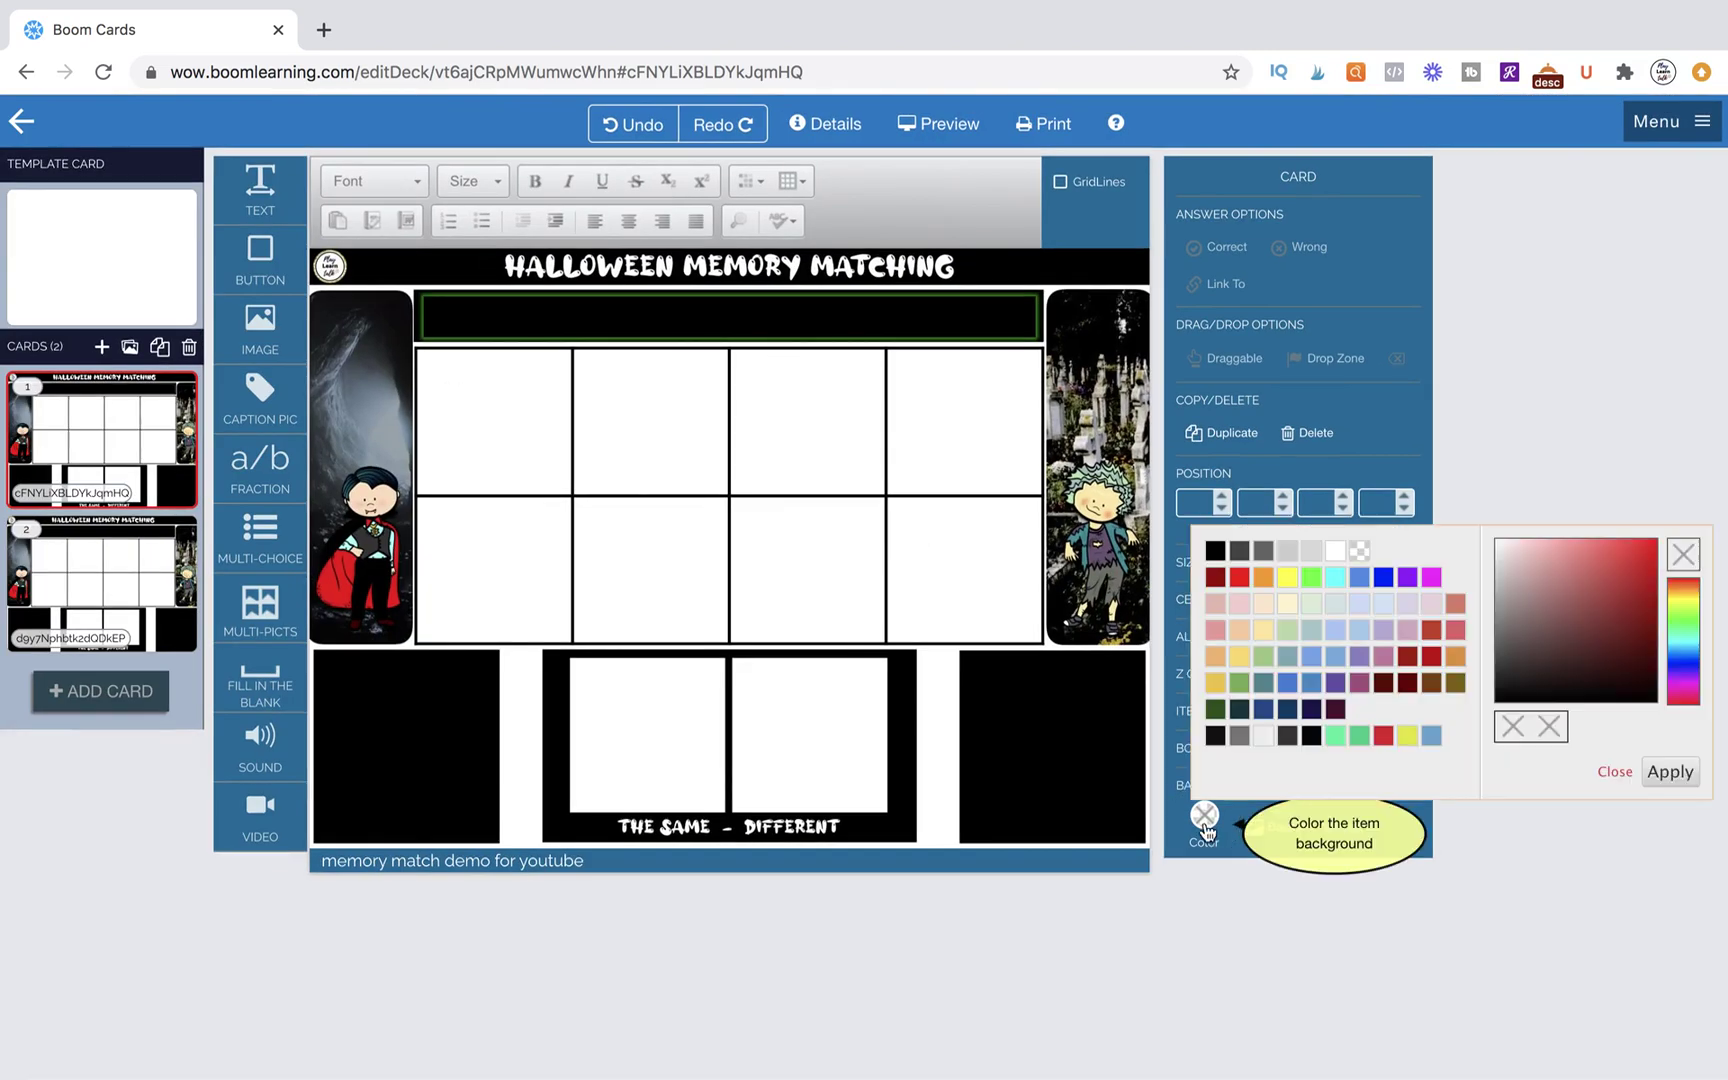
left_click(1335, 550)
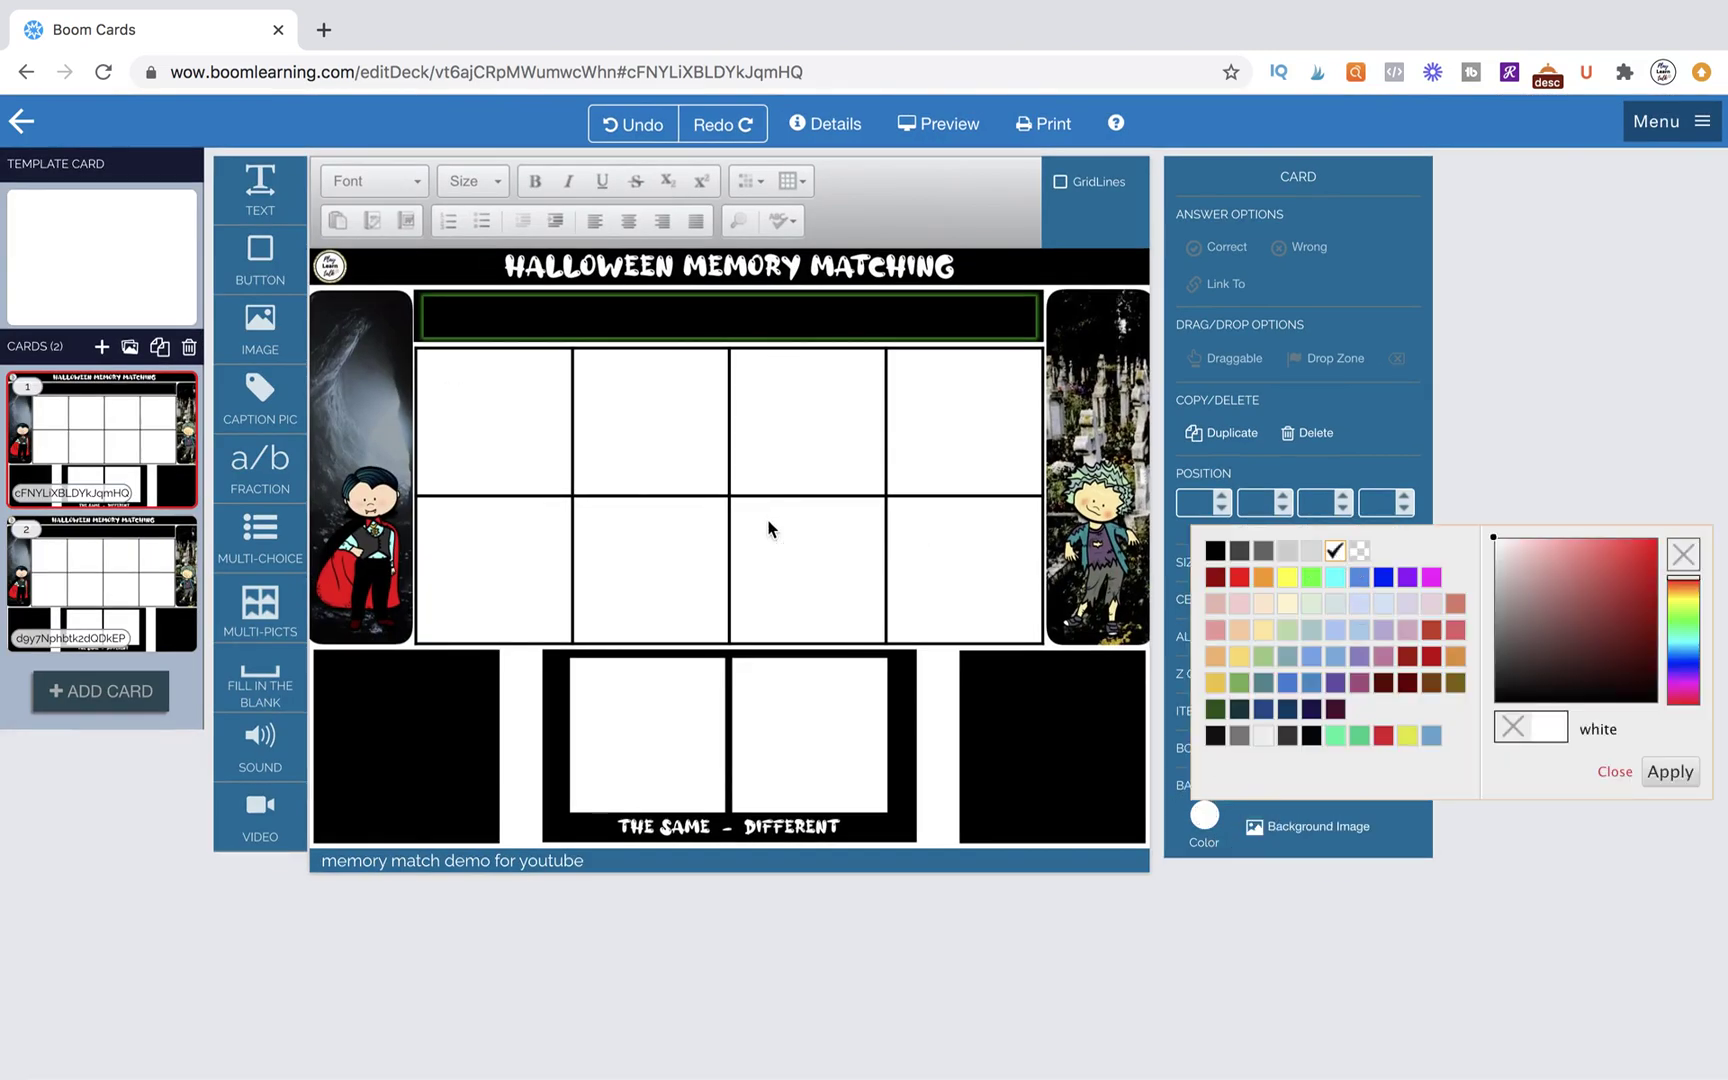
left_click(1662, 771)
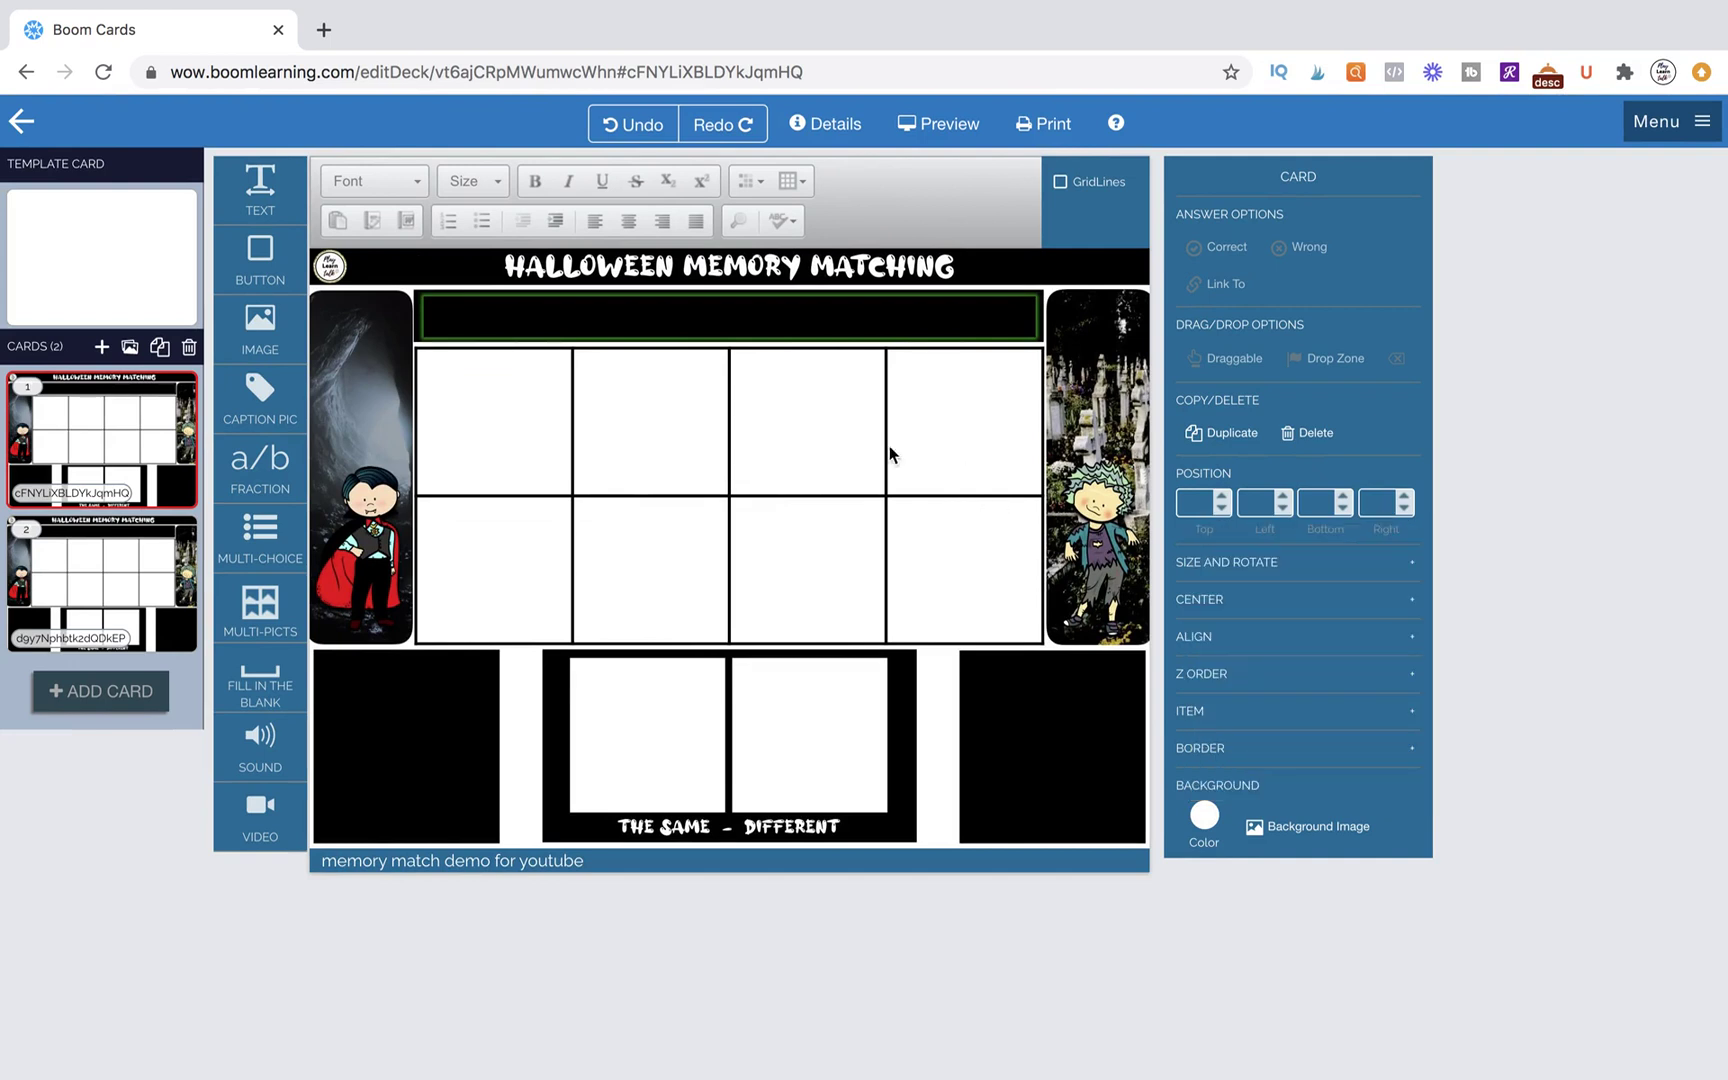
left_click(486, 333)
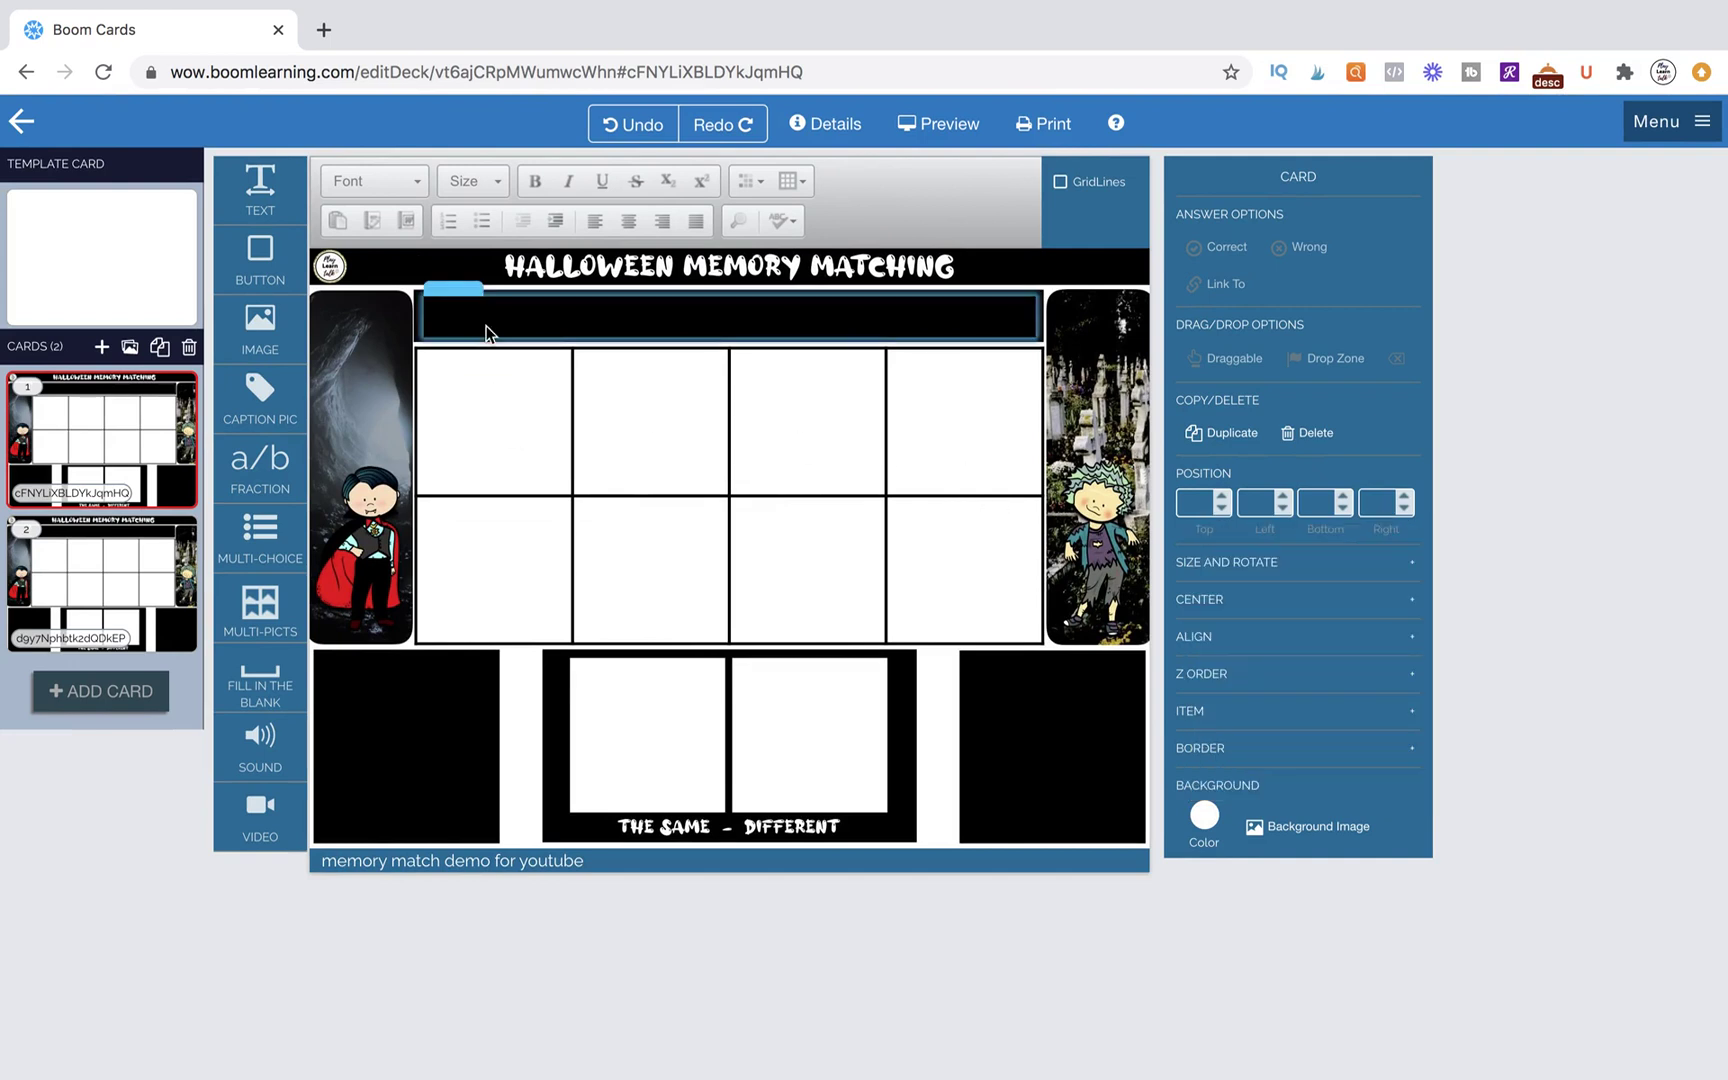
left_click(1204, 815)
left_click(1335, 550)
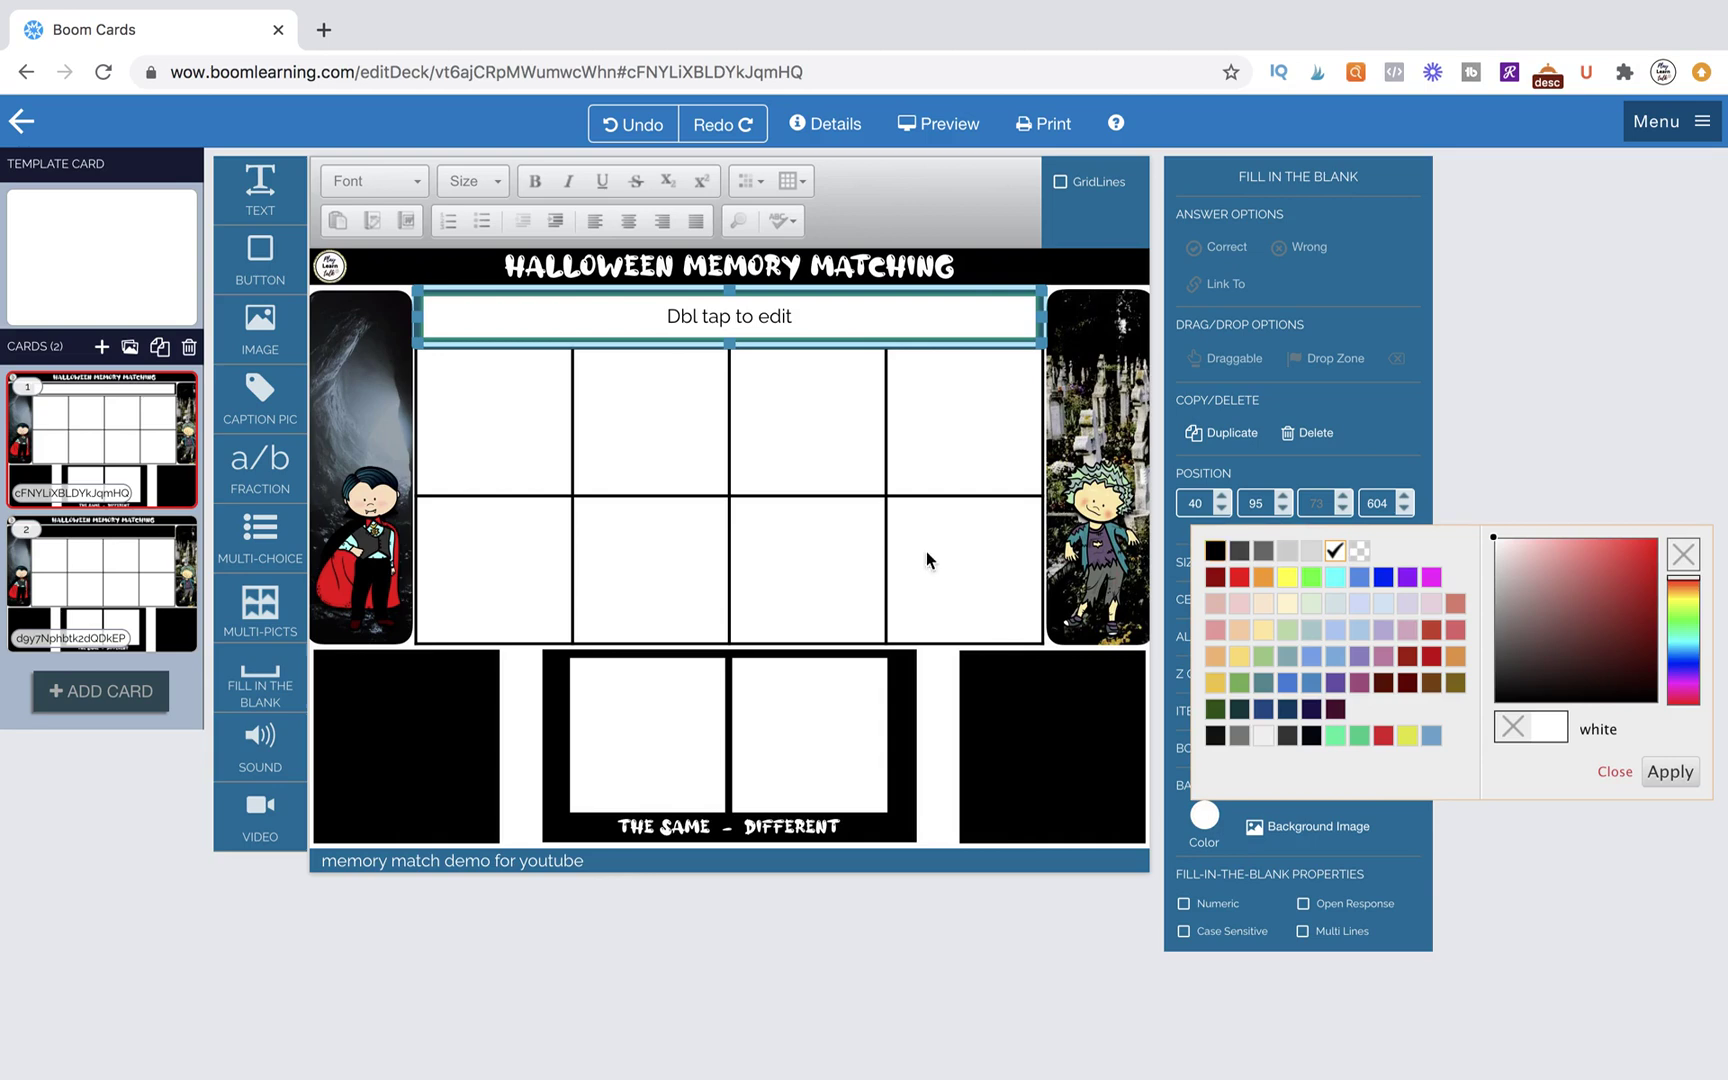
Step: Set the top box's Answer Picker to Multi Line and Open Response with font size 22
double_click(656, 318)
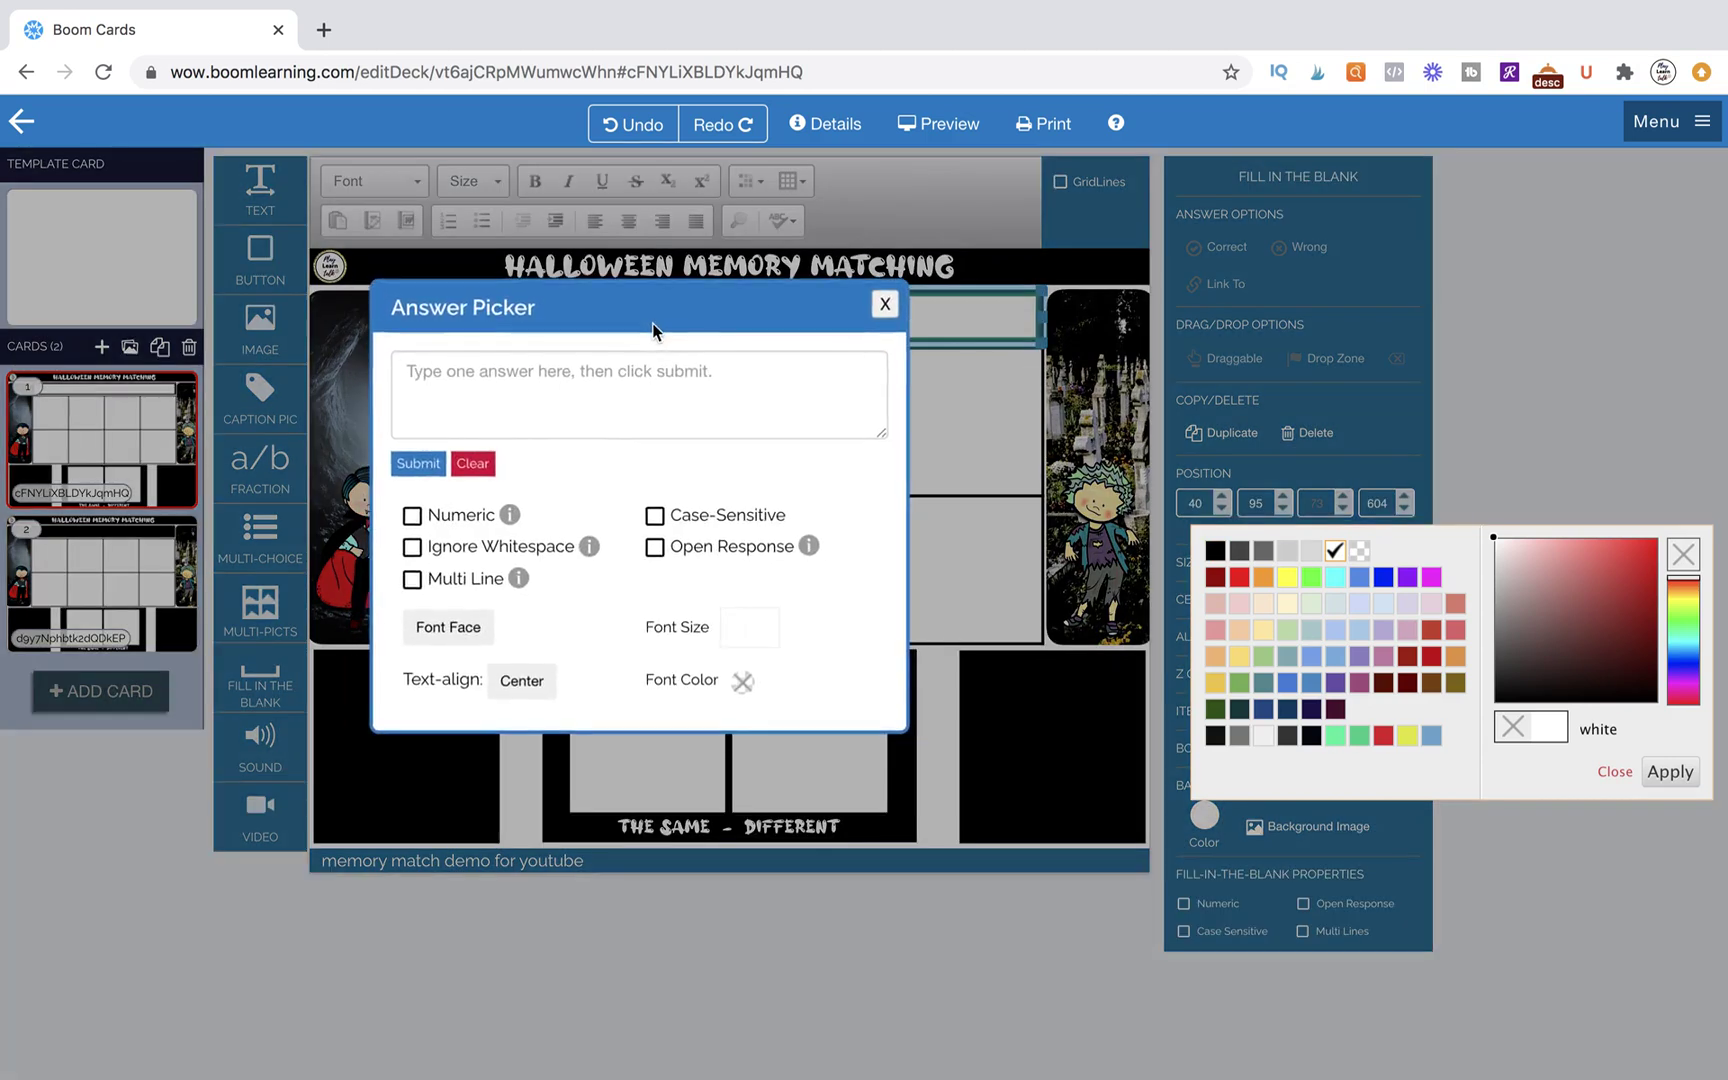
left_click(413, 580)
left_click(655, 547)
left_click(740, 632)
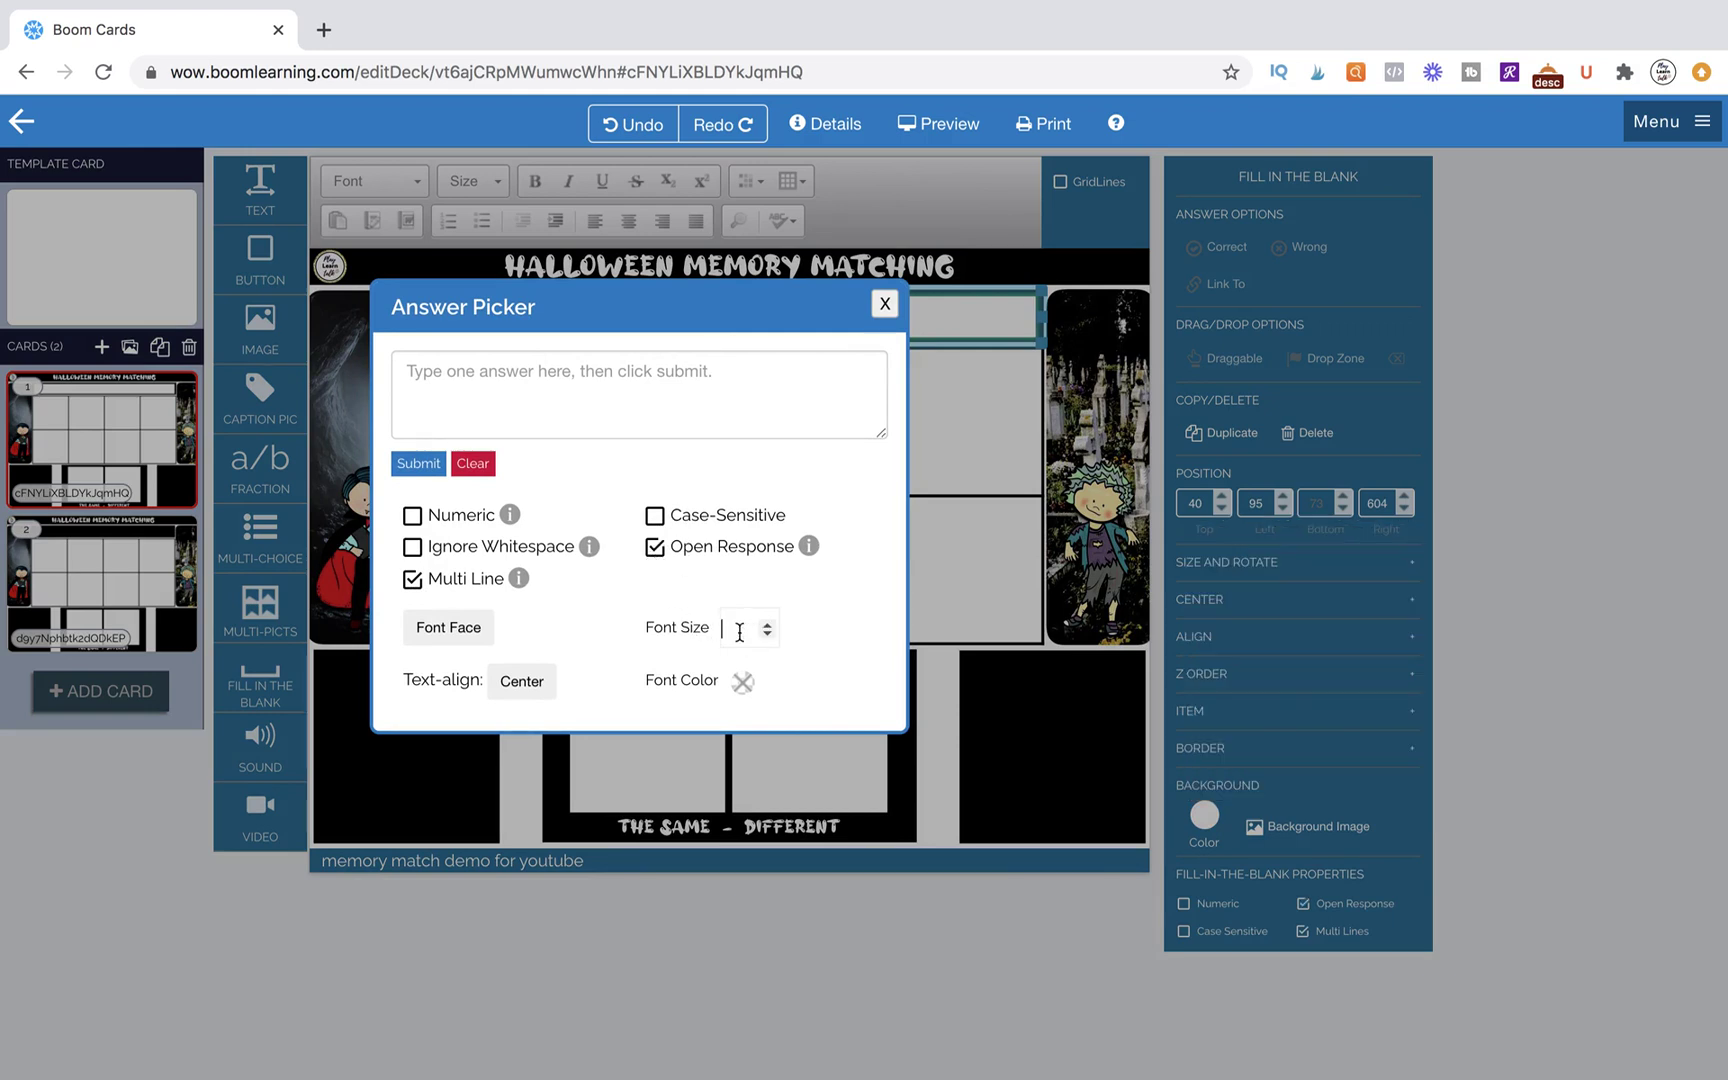
type("22")
left_click(886, 306)
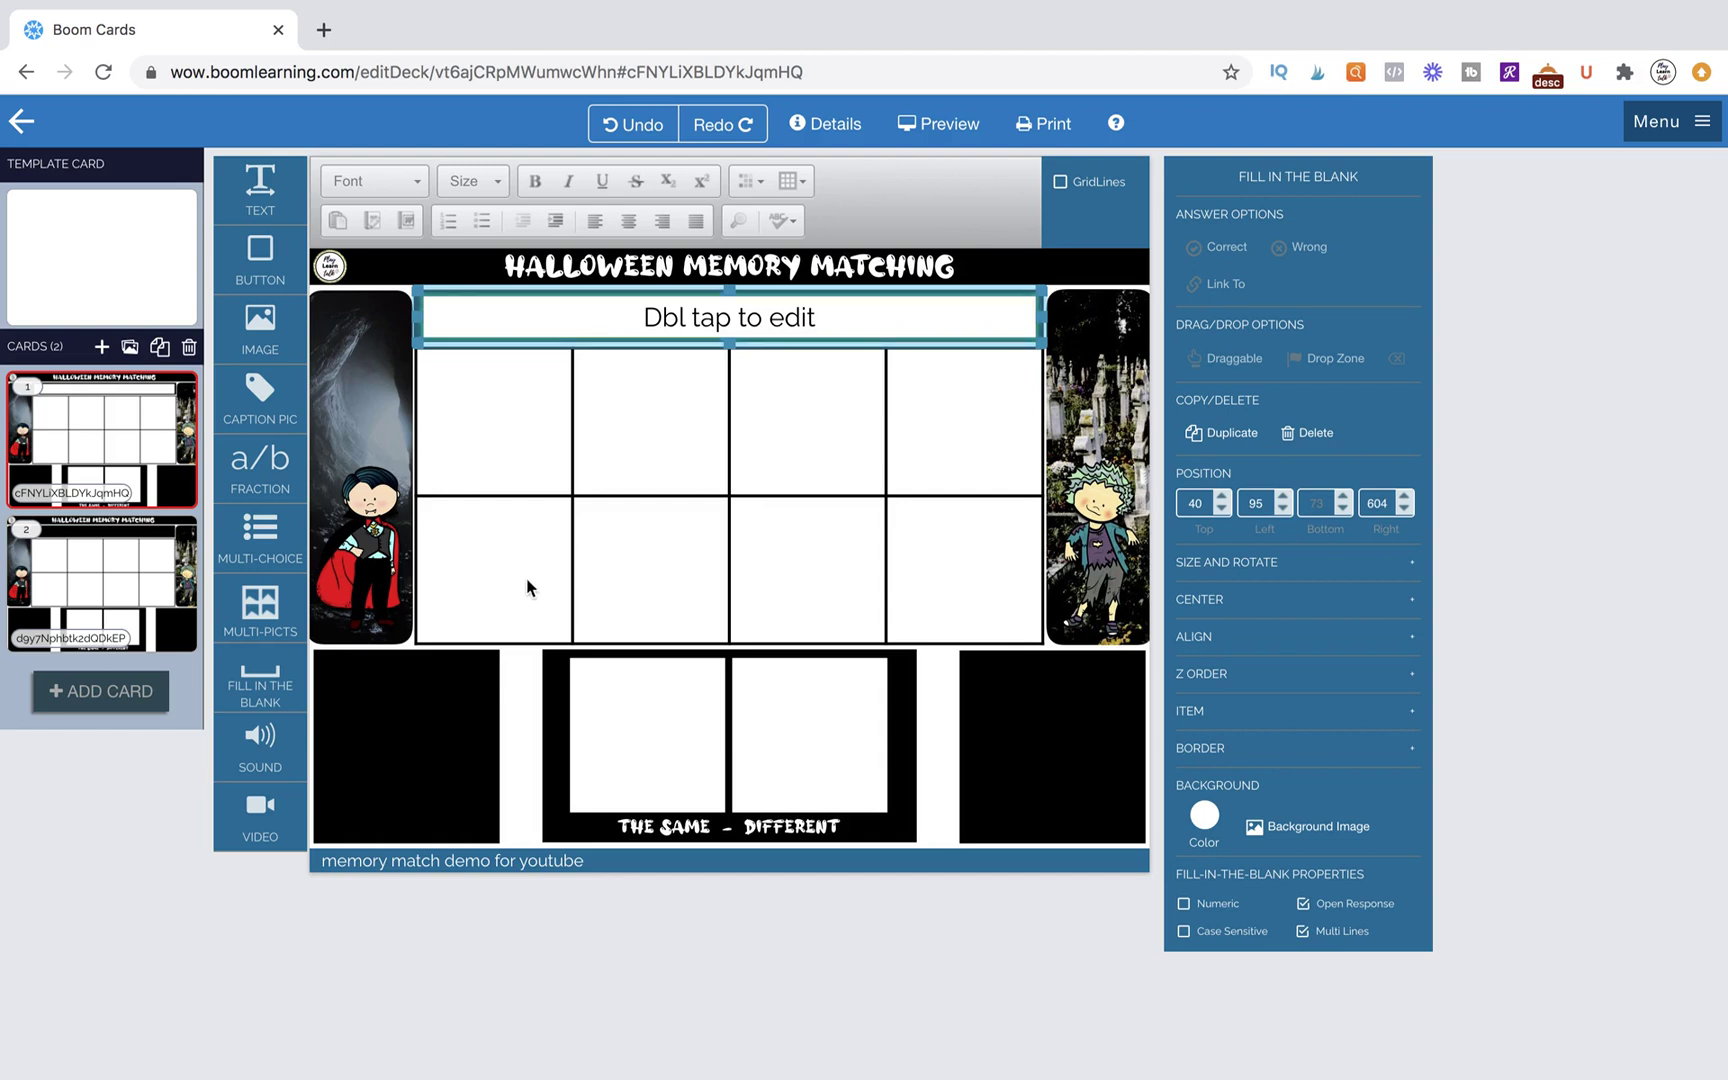
left_click(552, 374)
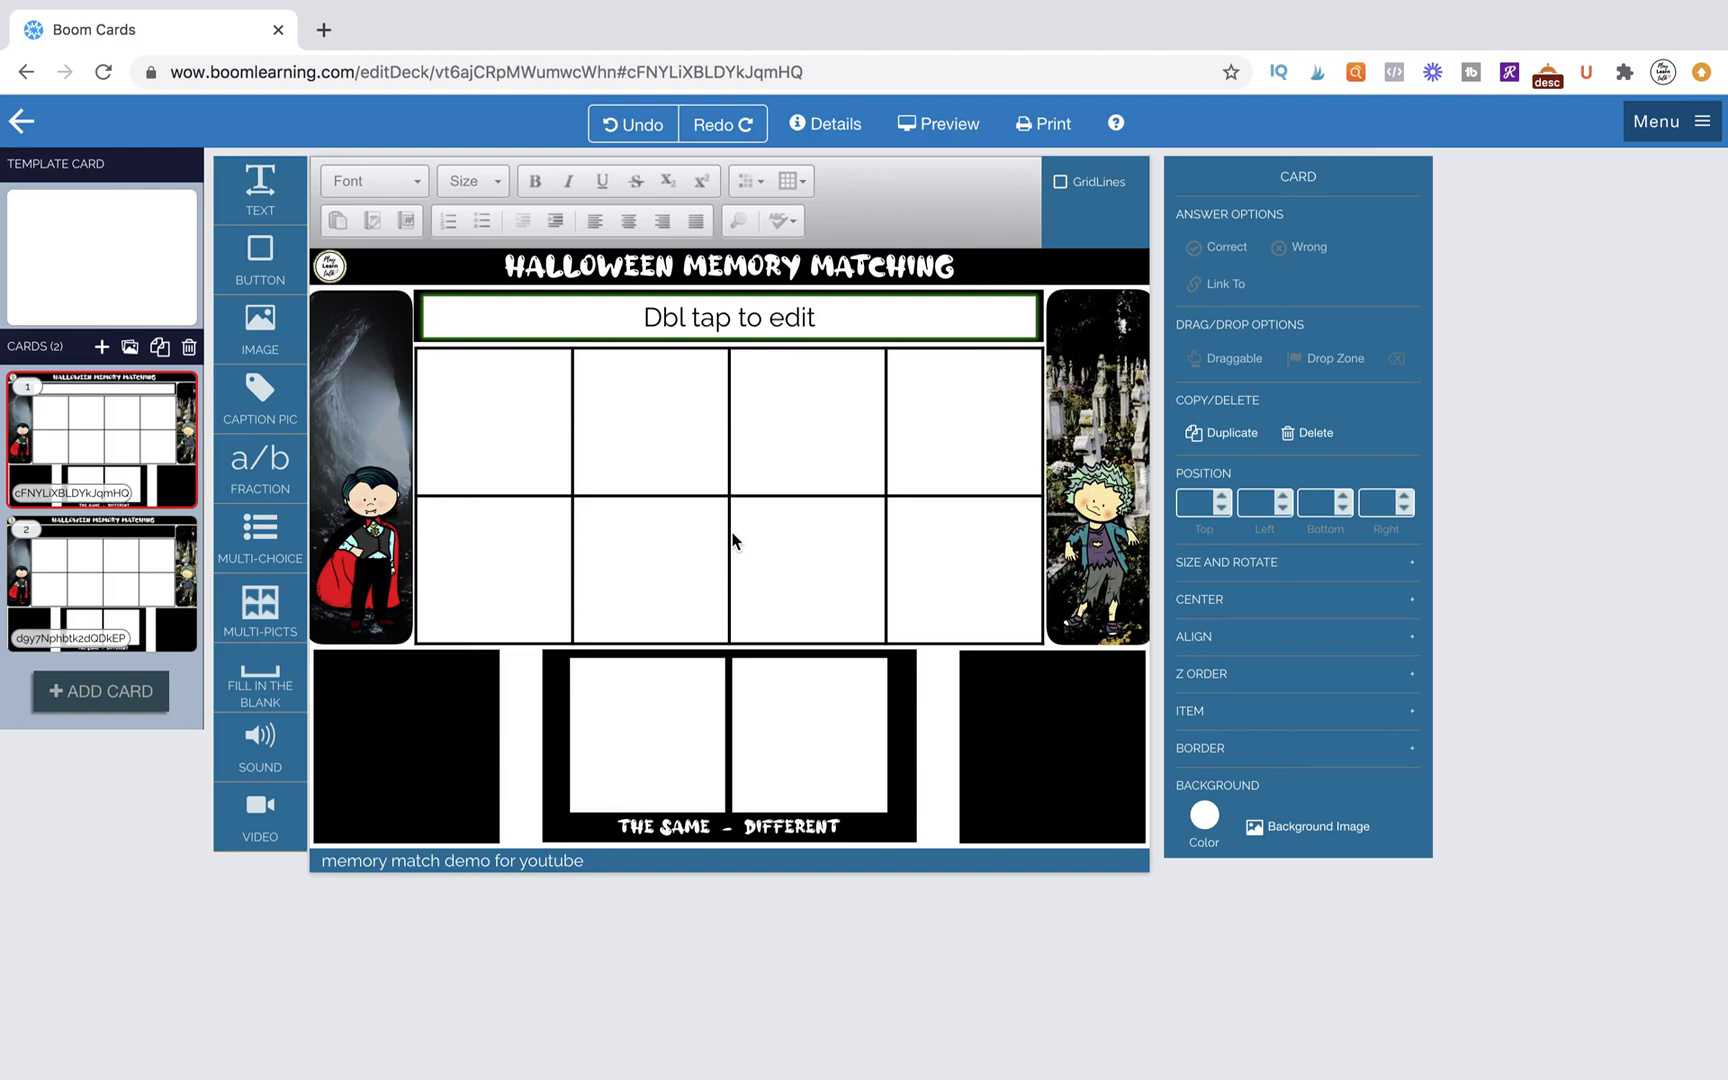
Step: Add doorred.png as a draggable image, shrunk and placed over the grid
left_click_drag(260, 330, 648, 495)
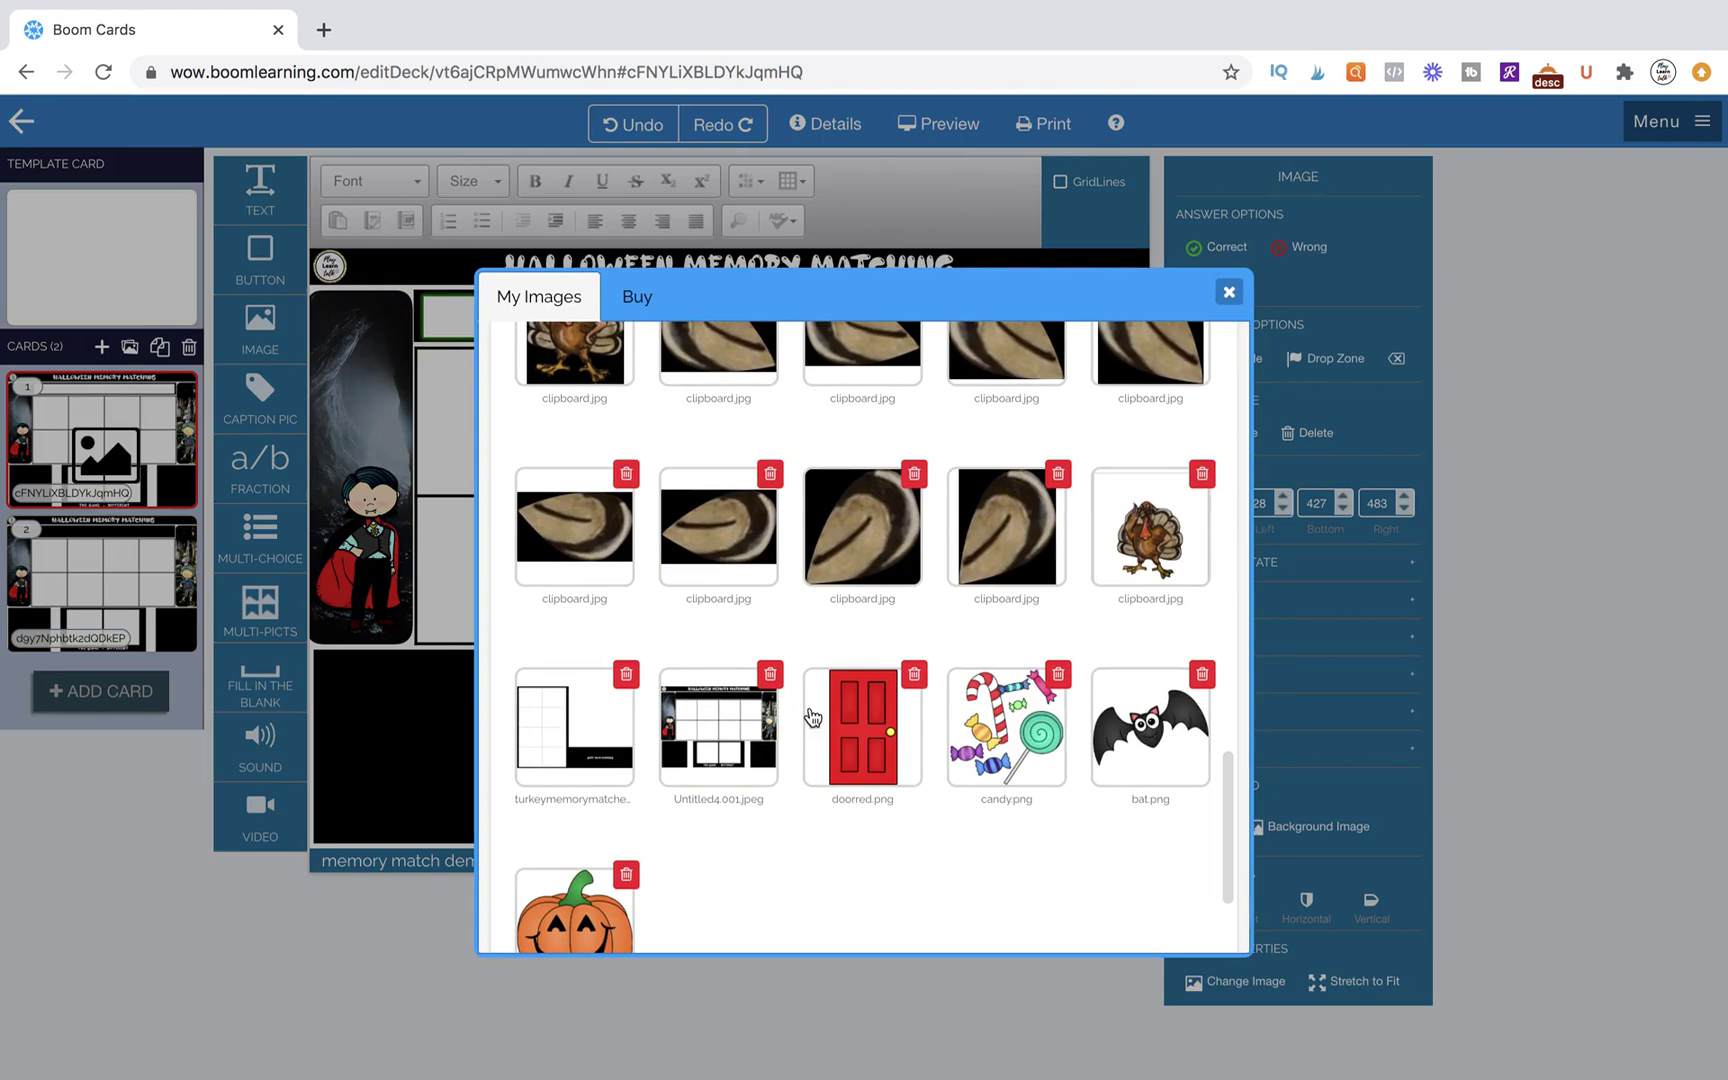
left_click(836, 720)
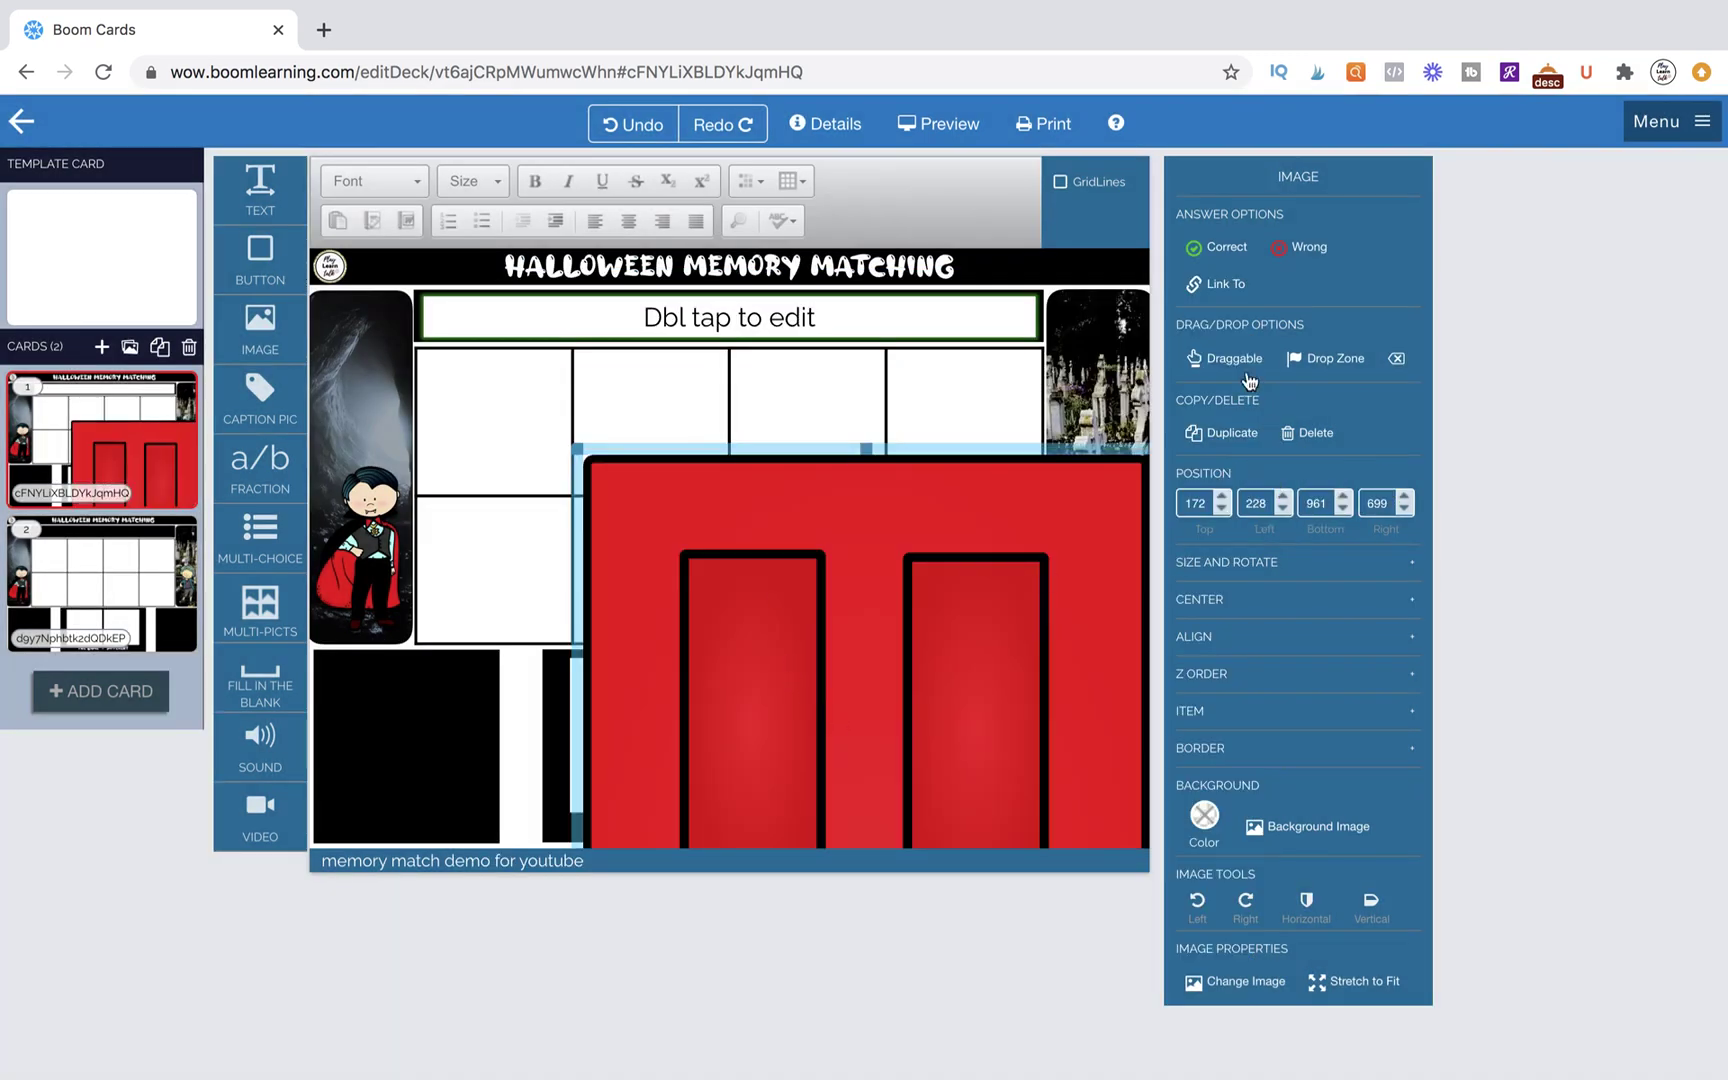
left_click(1224, 358)
left_click_drag(622, 504, 606, 417)
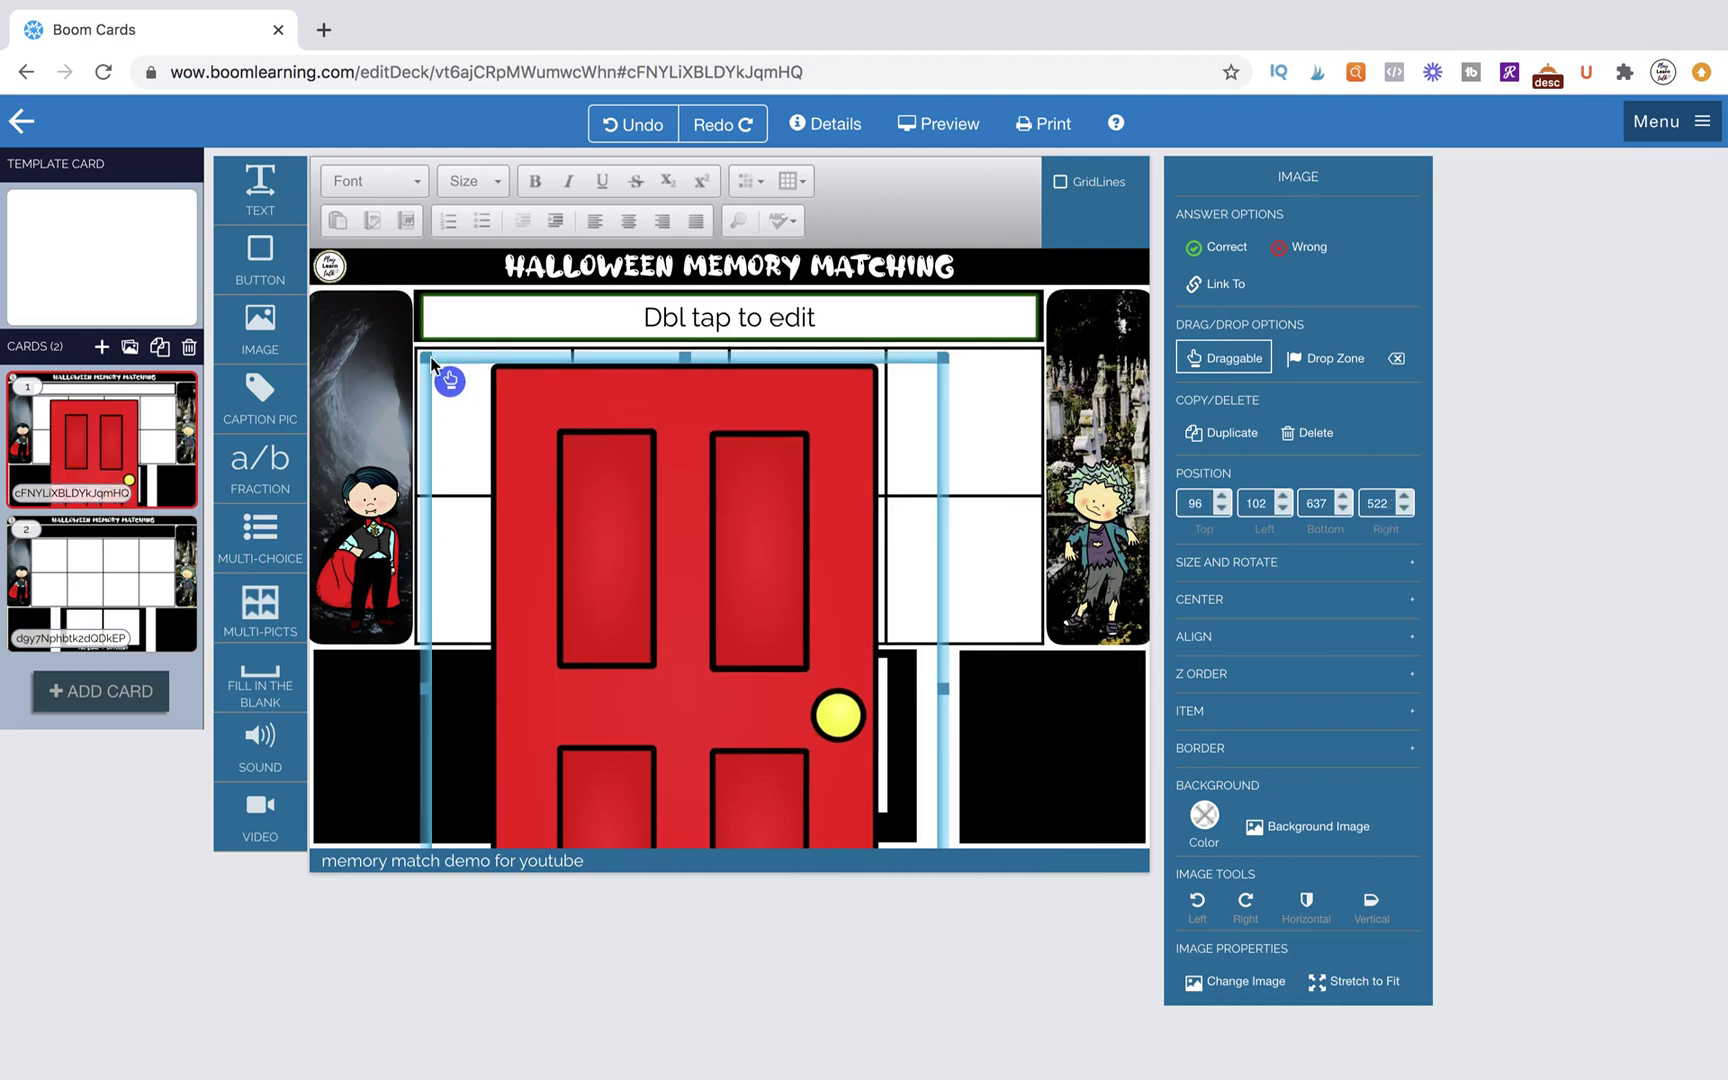
left_click_drag(459, 366, 487, 491)
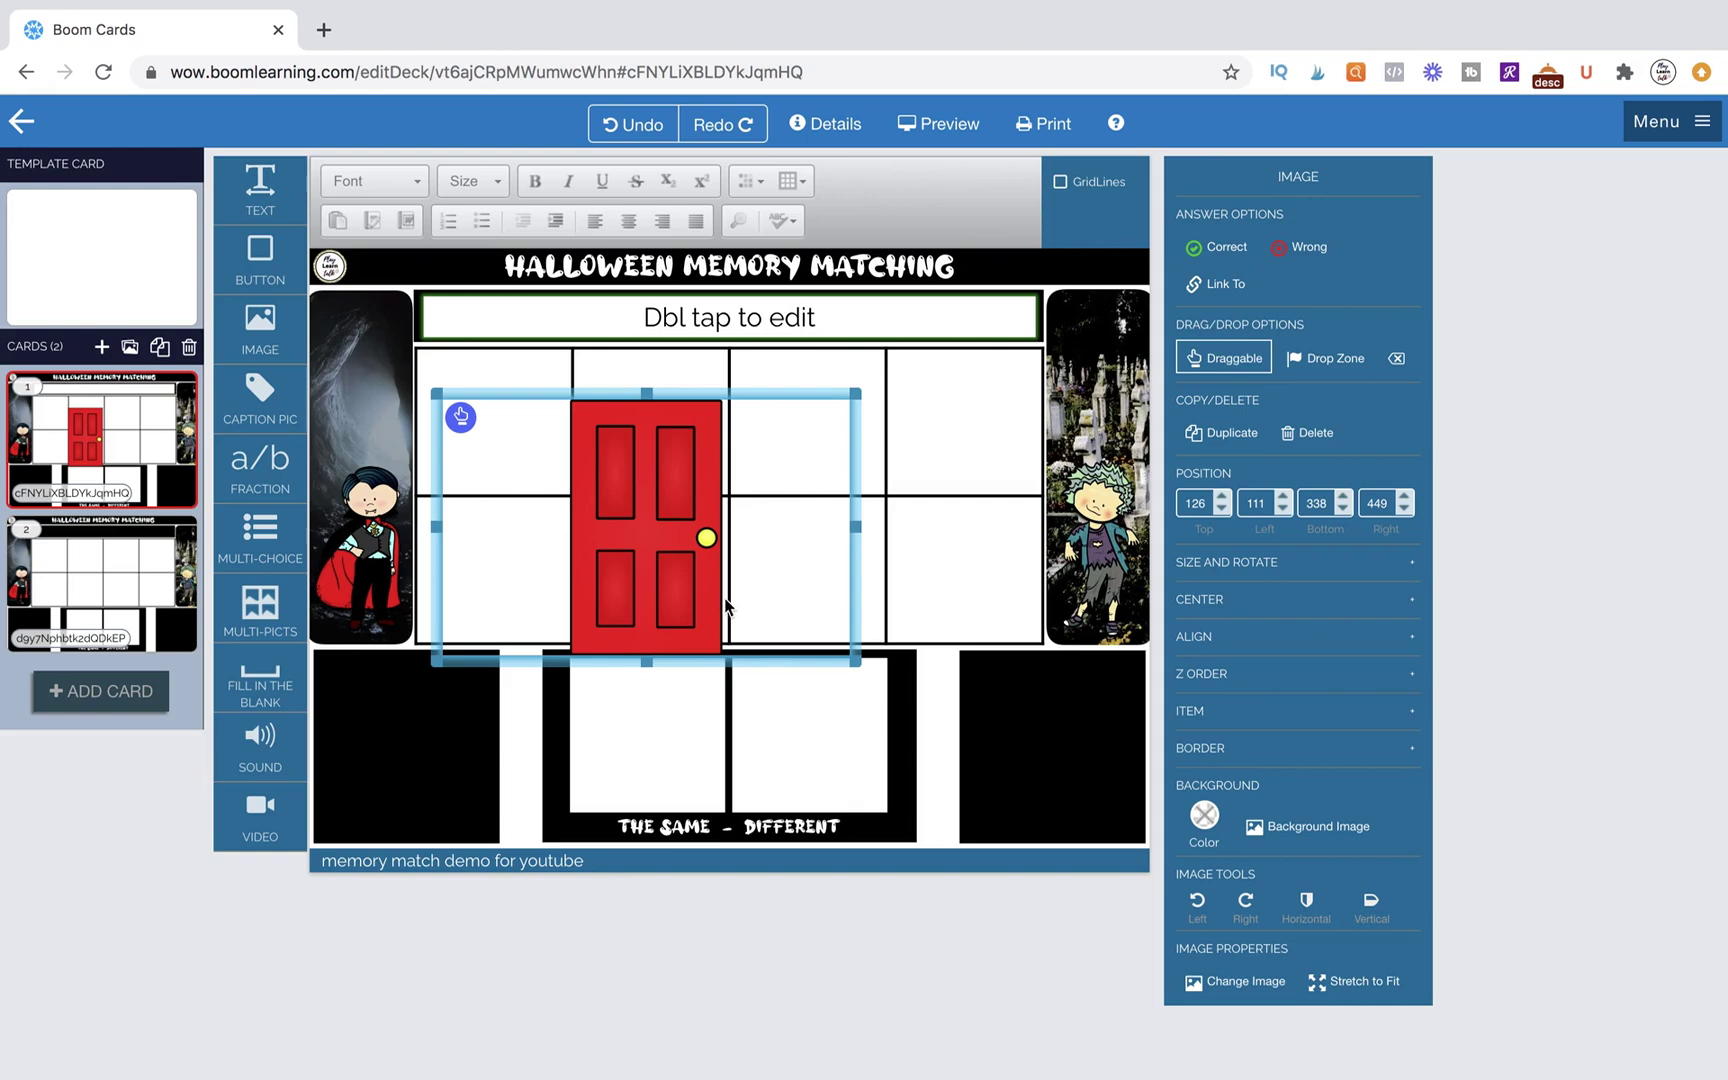
Step: Preview the card, drag the door around, then return to the editor
left_click(984, 114)
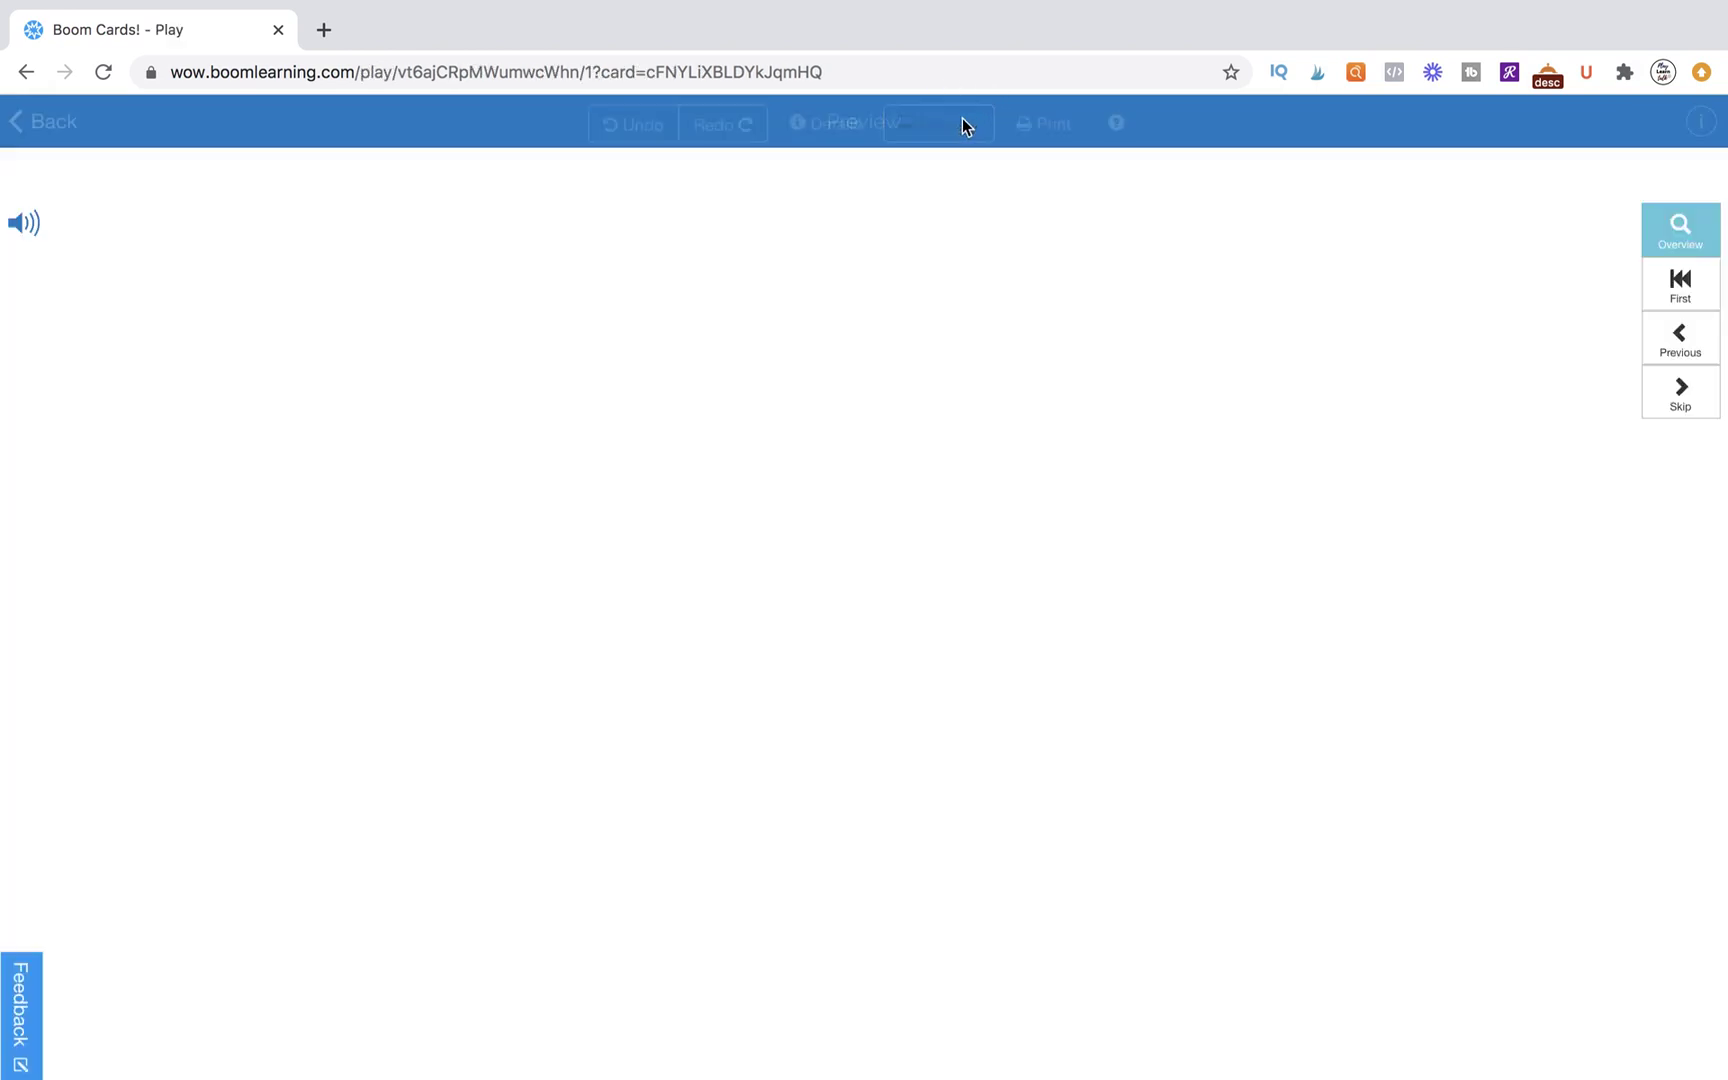
left_click_drag(902, 605, 926, 668)
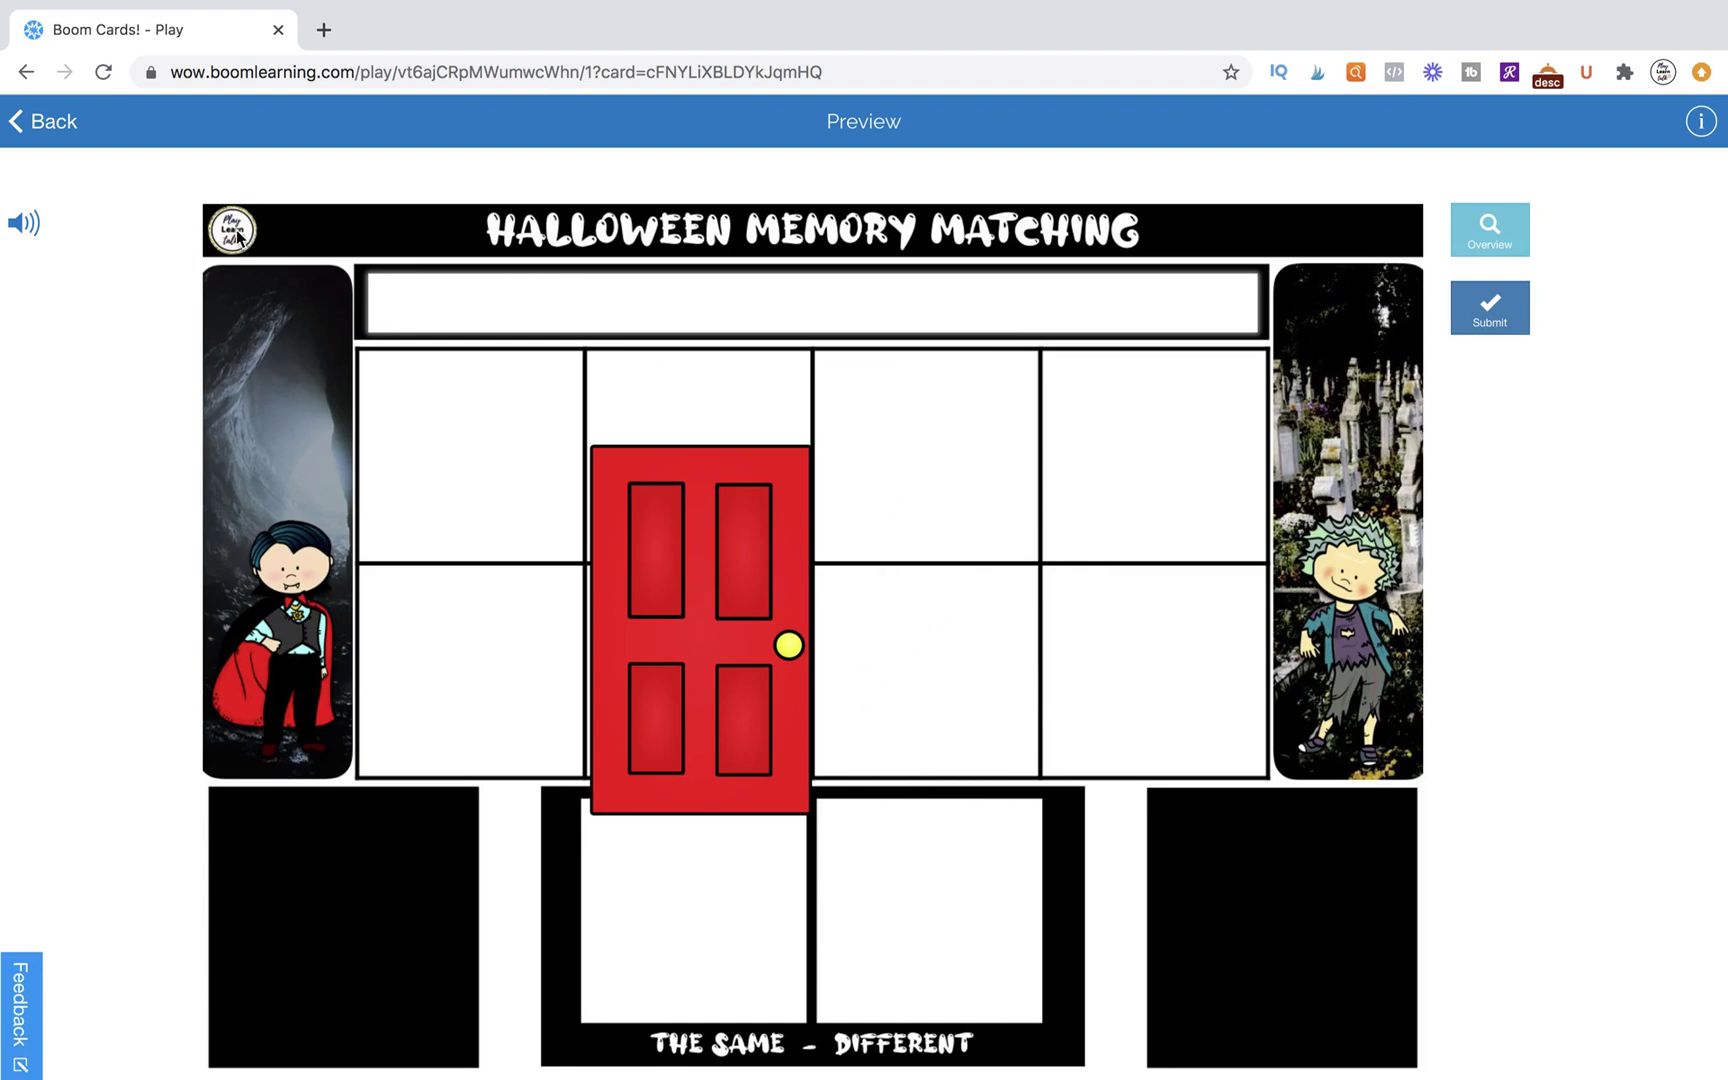
left_click(65, 124)
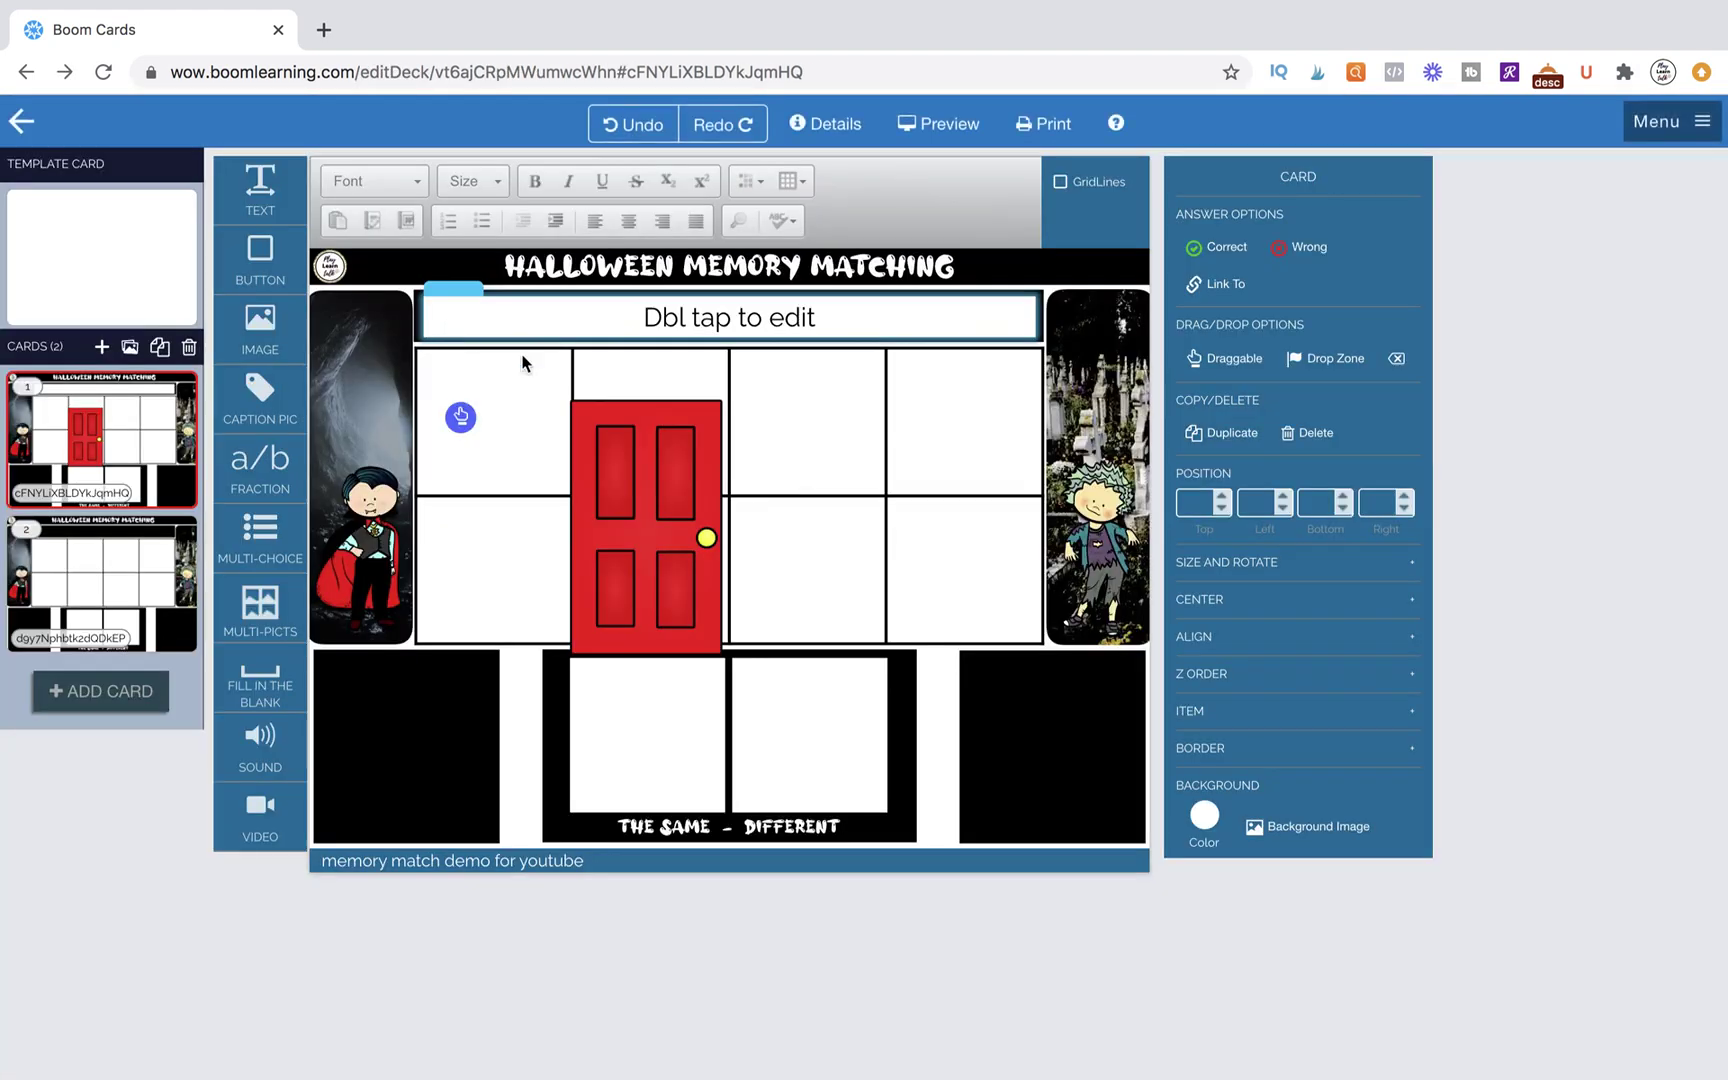
Step: Shrink the red door and move it into the top-left grid cell
left_click(850, 402)
left_click_drag(855, 402, 593, 504)
left_click_drag(518, 573, 500, 417)
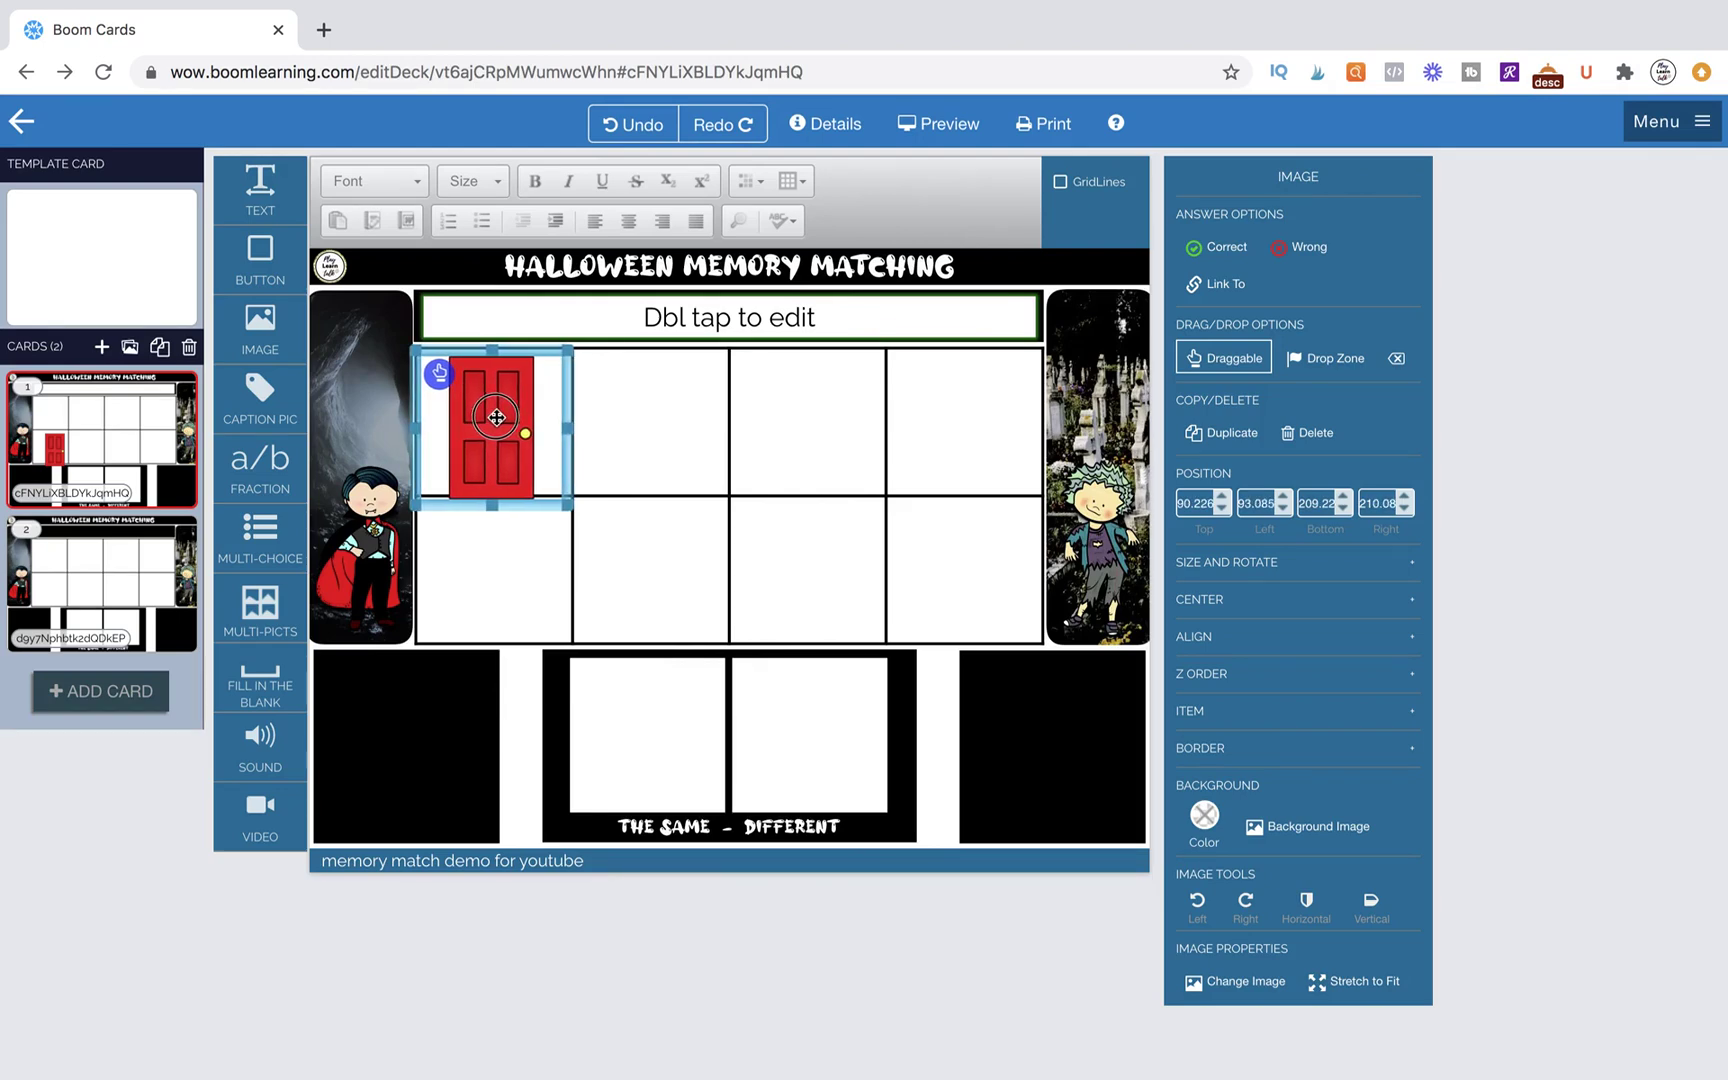
left_click_drag(571, 505, 568, 488)
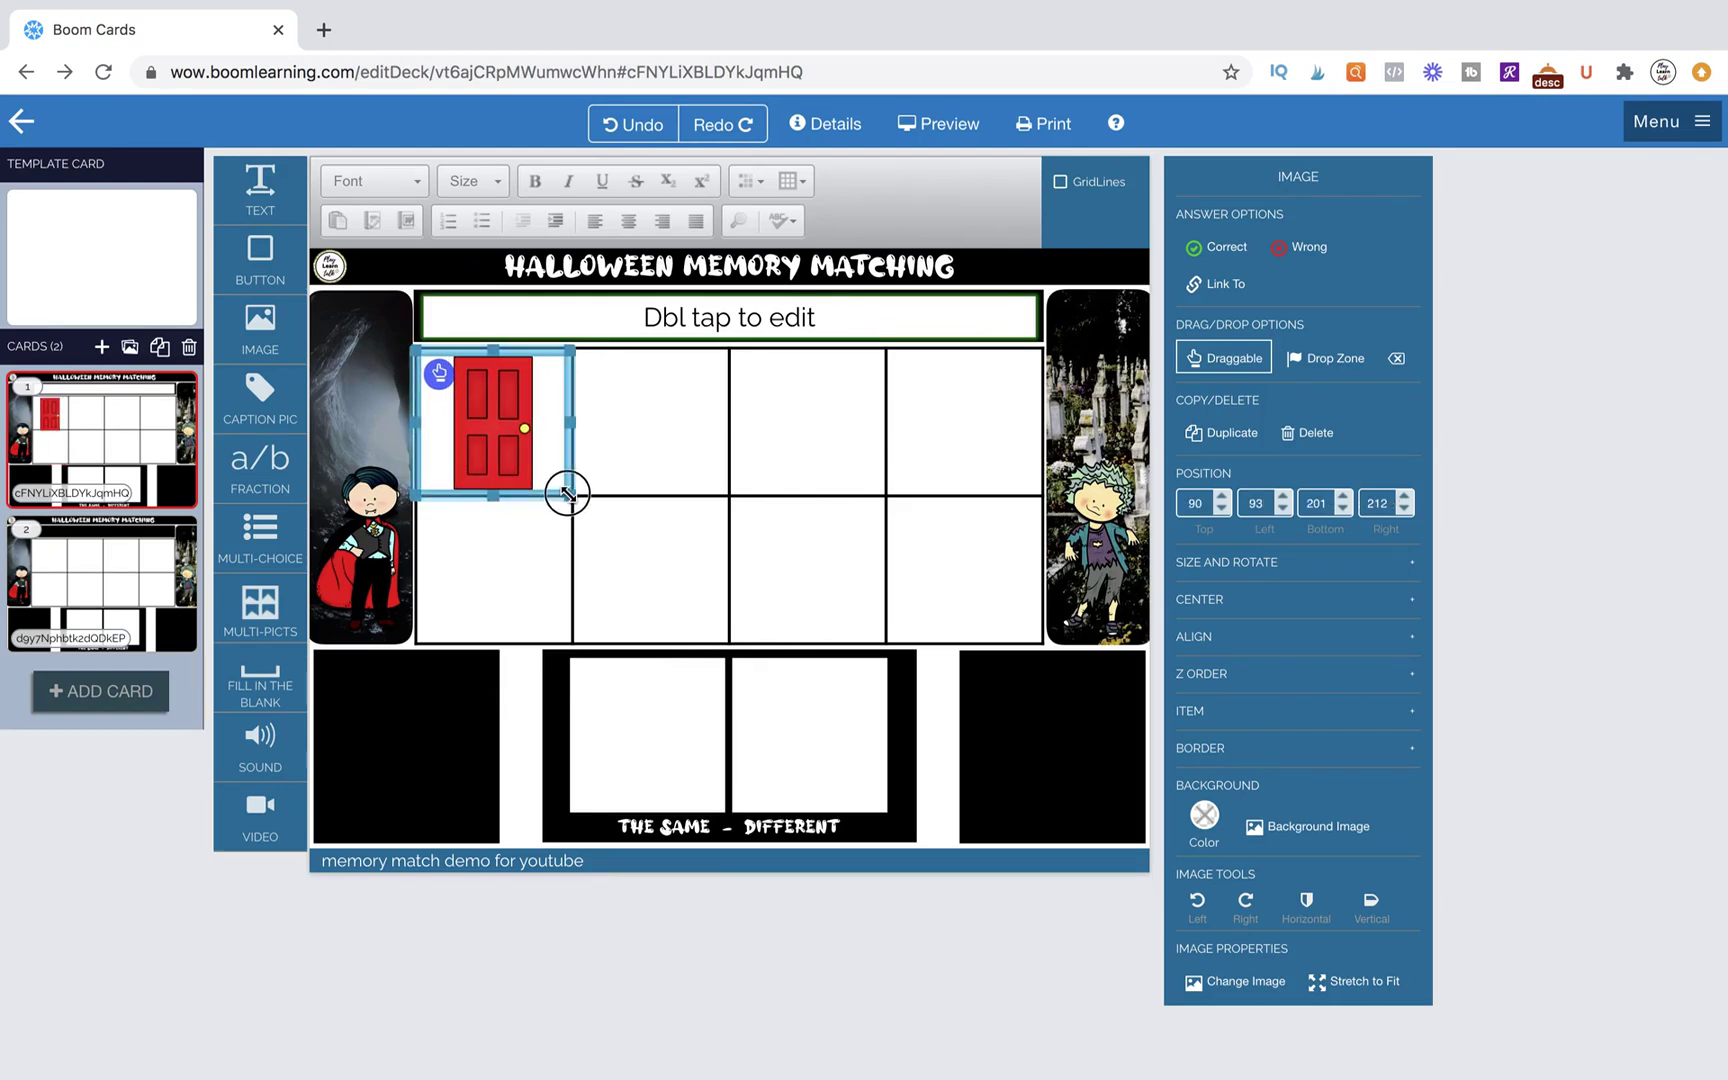
Step: Zoom in and fine-tune the door's size and position to fit the cell exactly
scroll(585, 482, "up", 5)
scroll(585, 484, "up", 1)
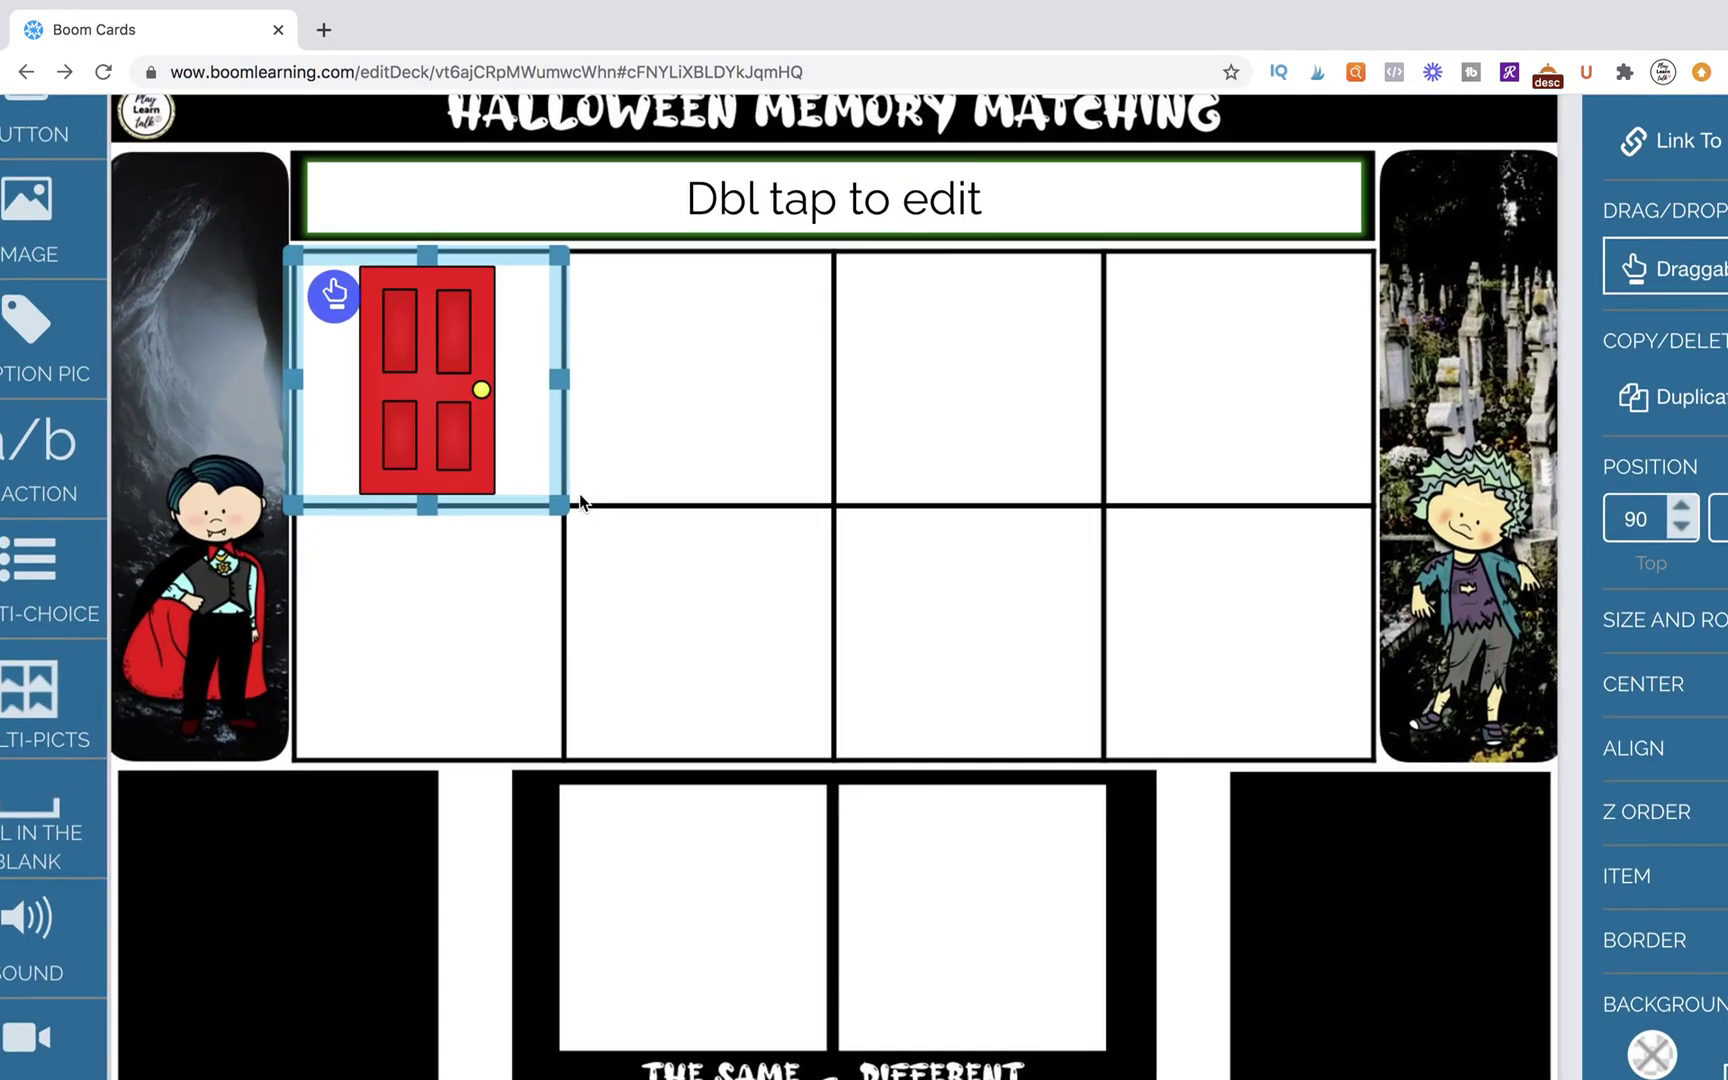
left_click_drag(563, 501, 599, 507)
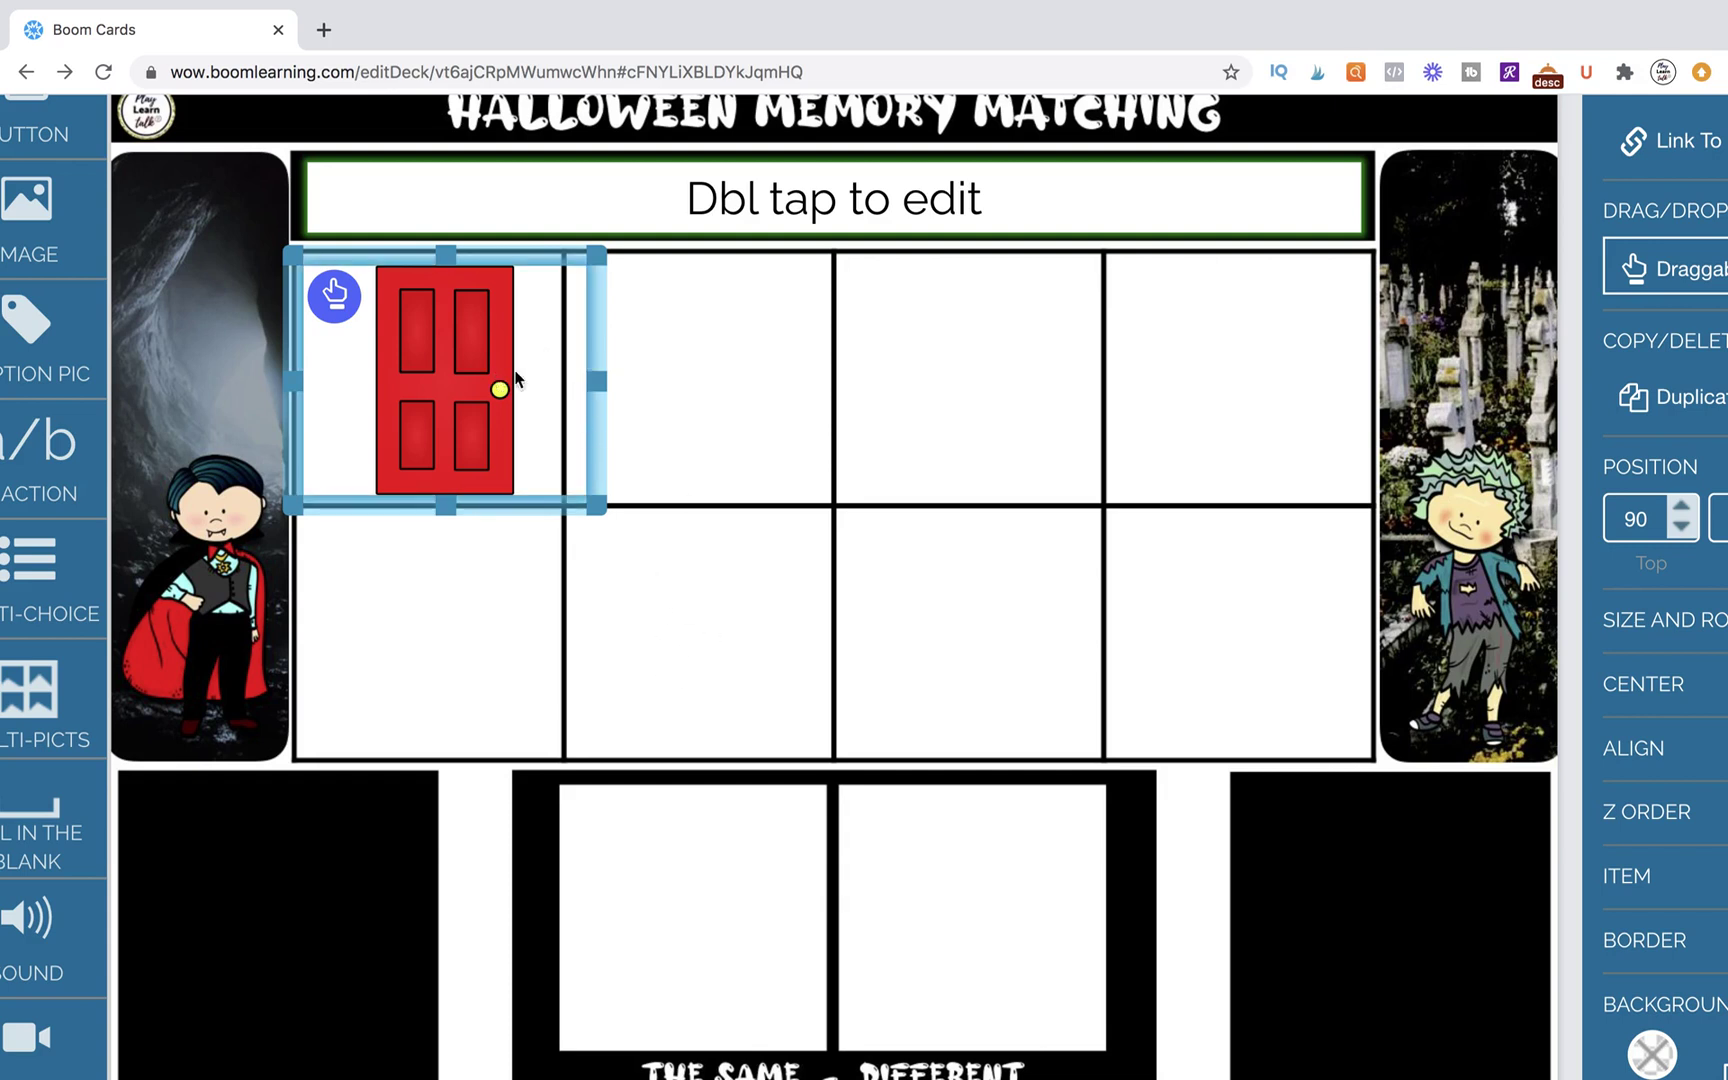
left_click_drag(597, 505, 555, 505)
left_click_drag(460, 446, 468, 447)
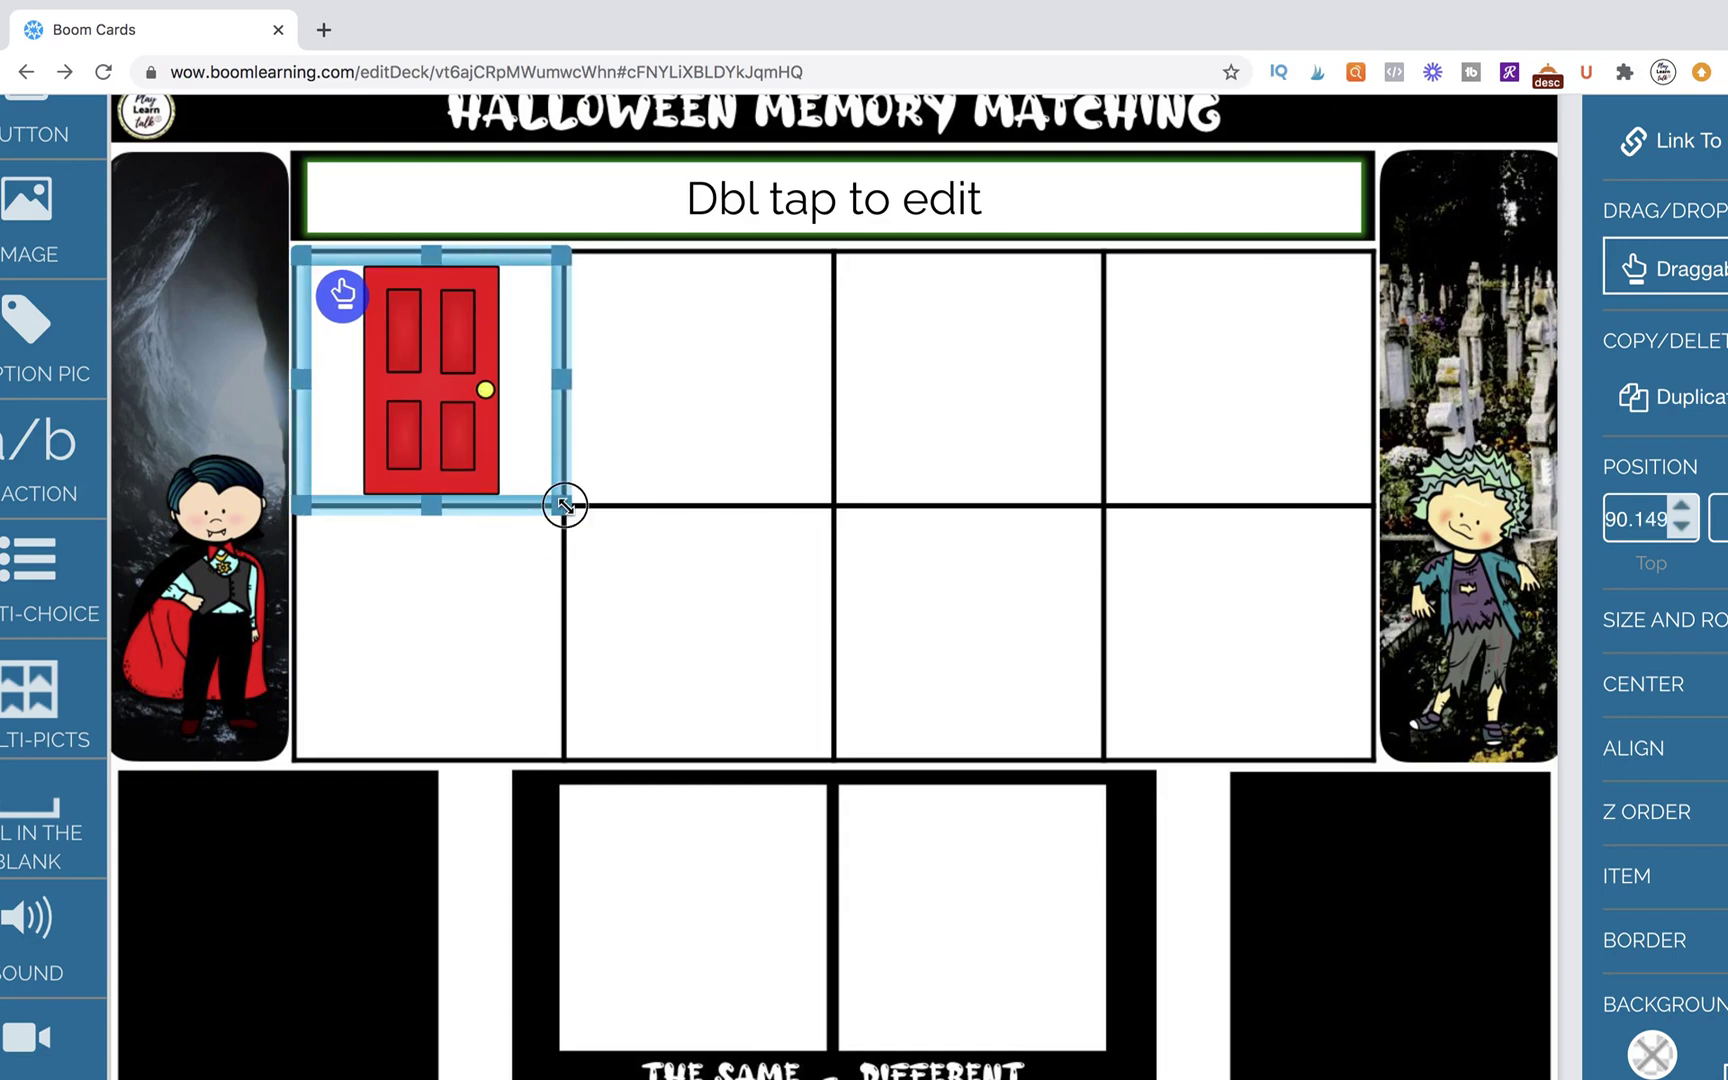
left_click_drag(565, 505, 547, 497)
left_click_drag(417, 394, 423, 402)
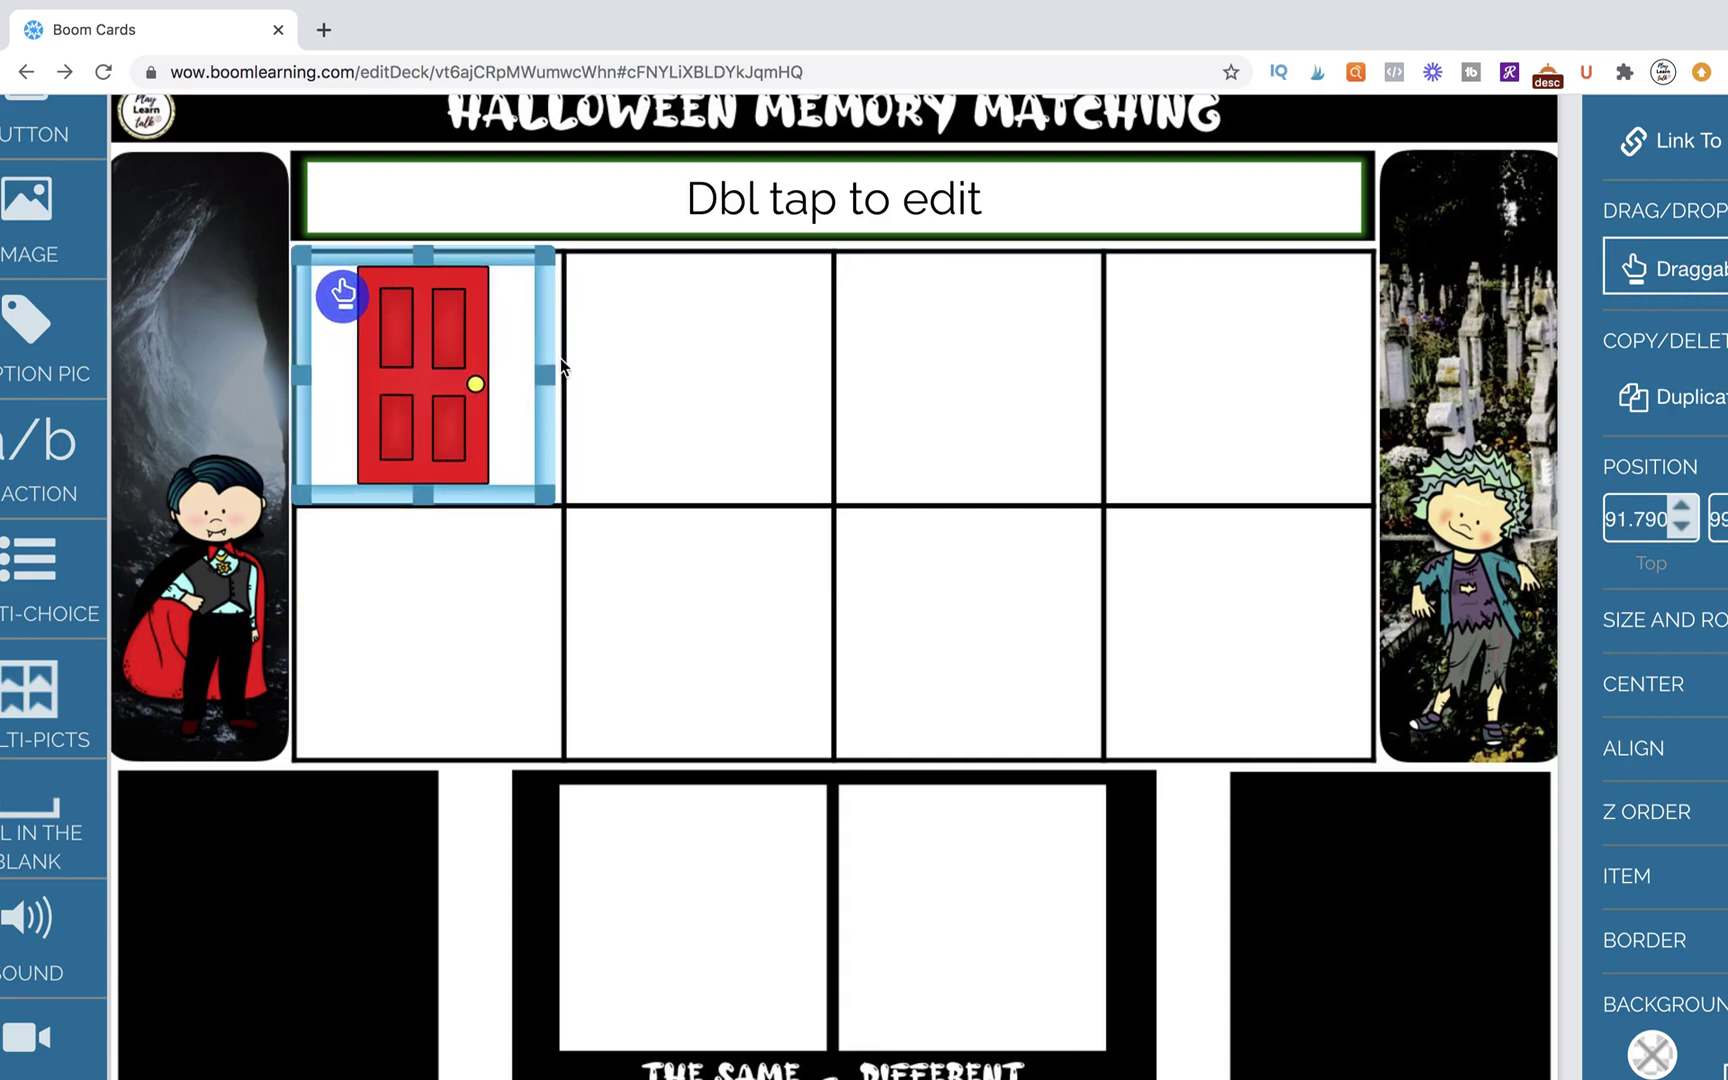
left_click(477, 647)
left_click(423, 455)
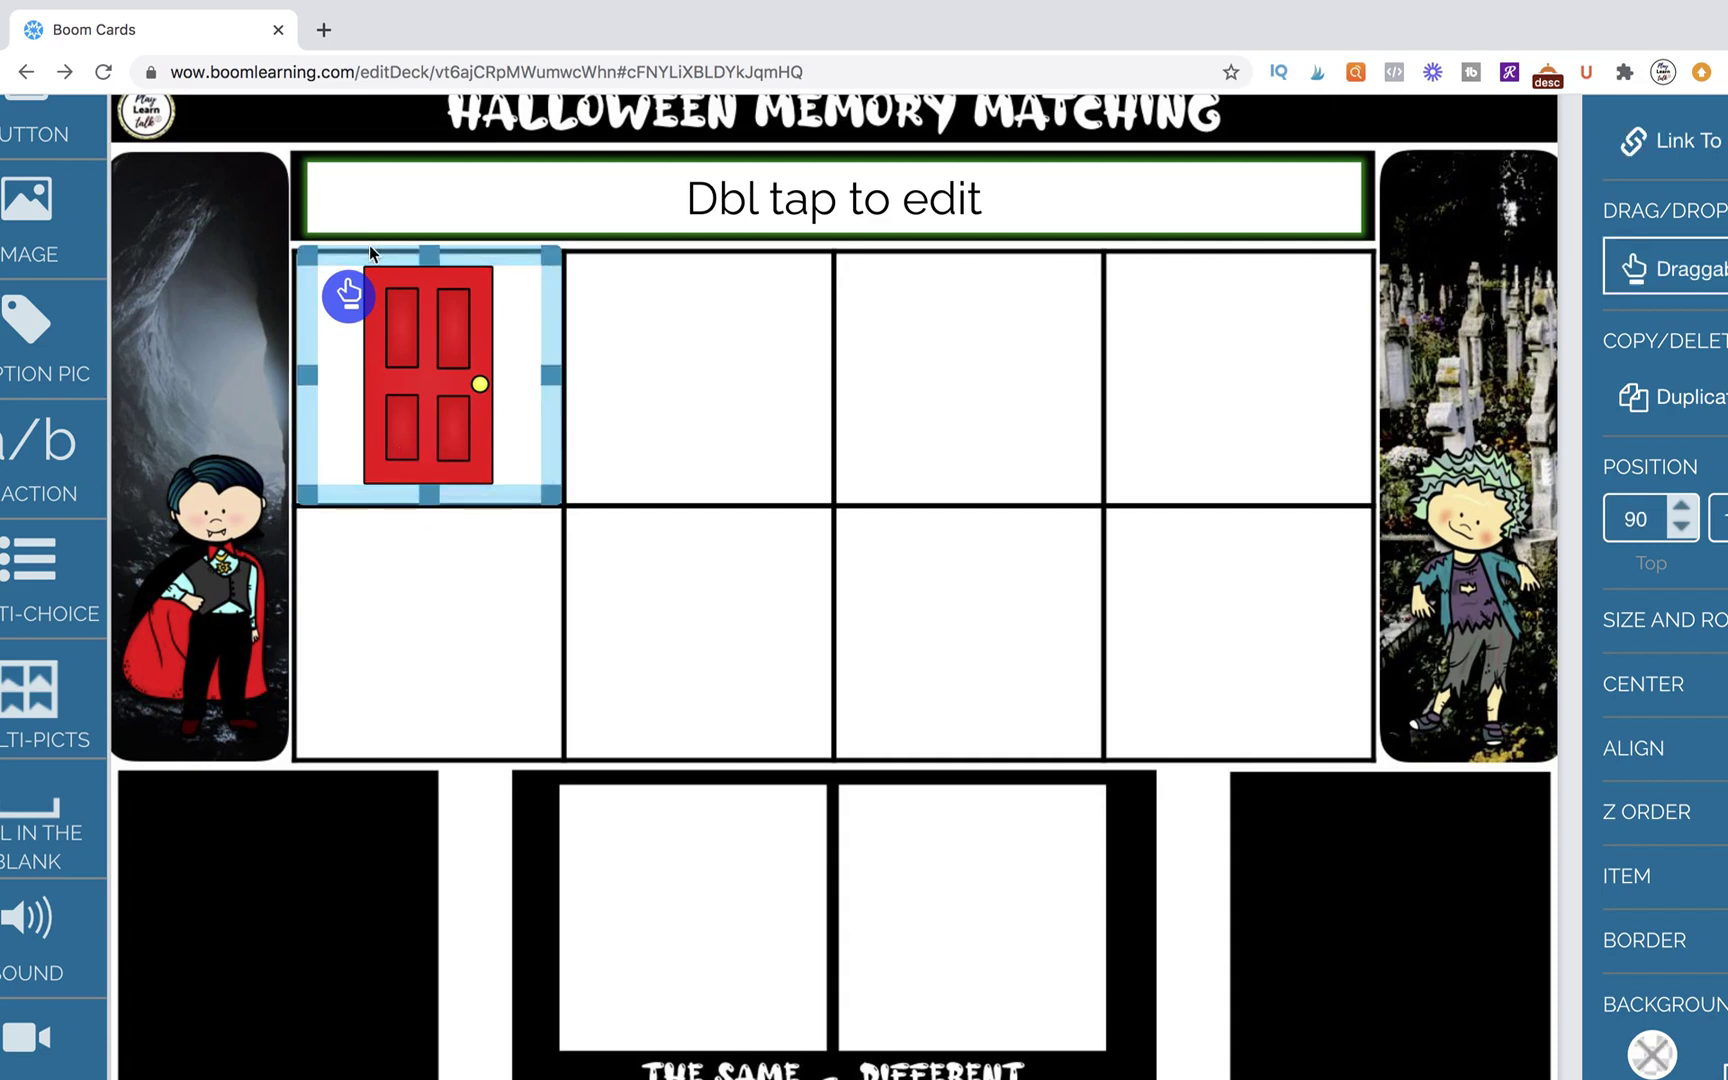
Step: Align the door, duplicate it into the cell below, then copy both into column 2
left_click_drag(370, 252, 372, 254)
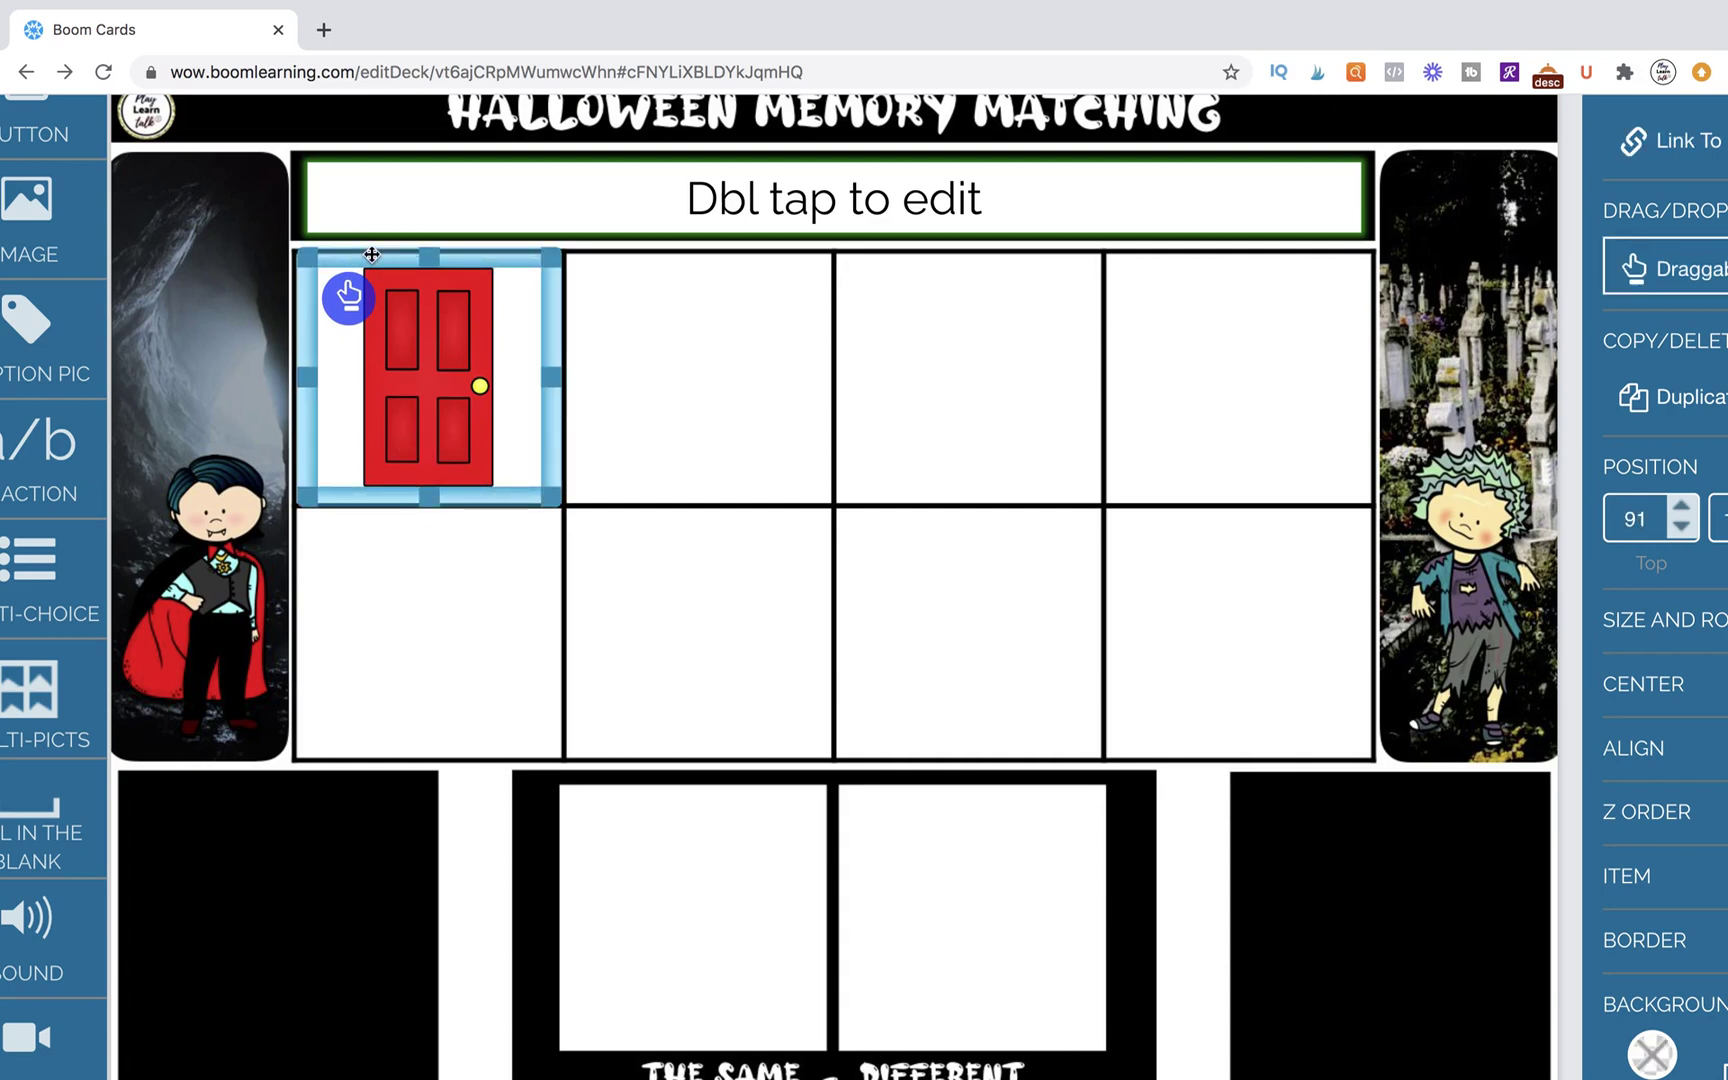
key("super+d")
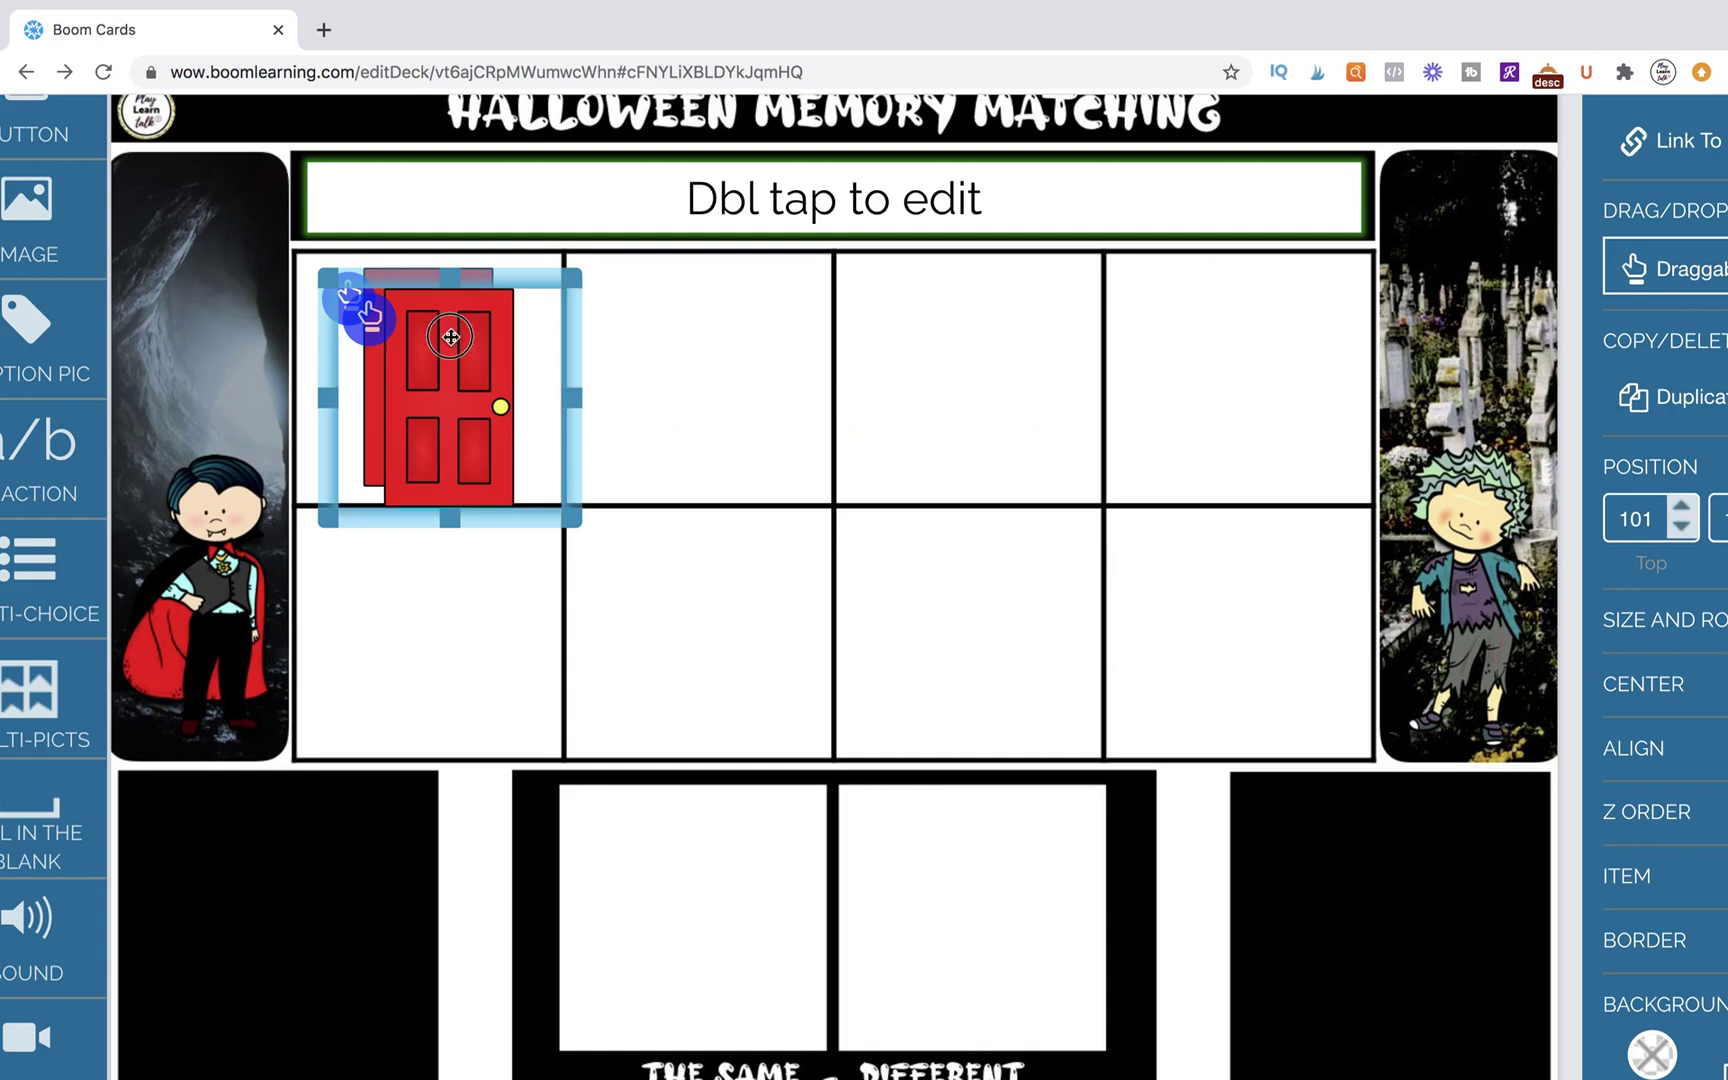
left_click_drag(451, 336, 428, 565)
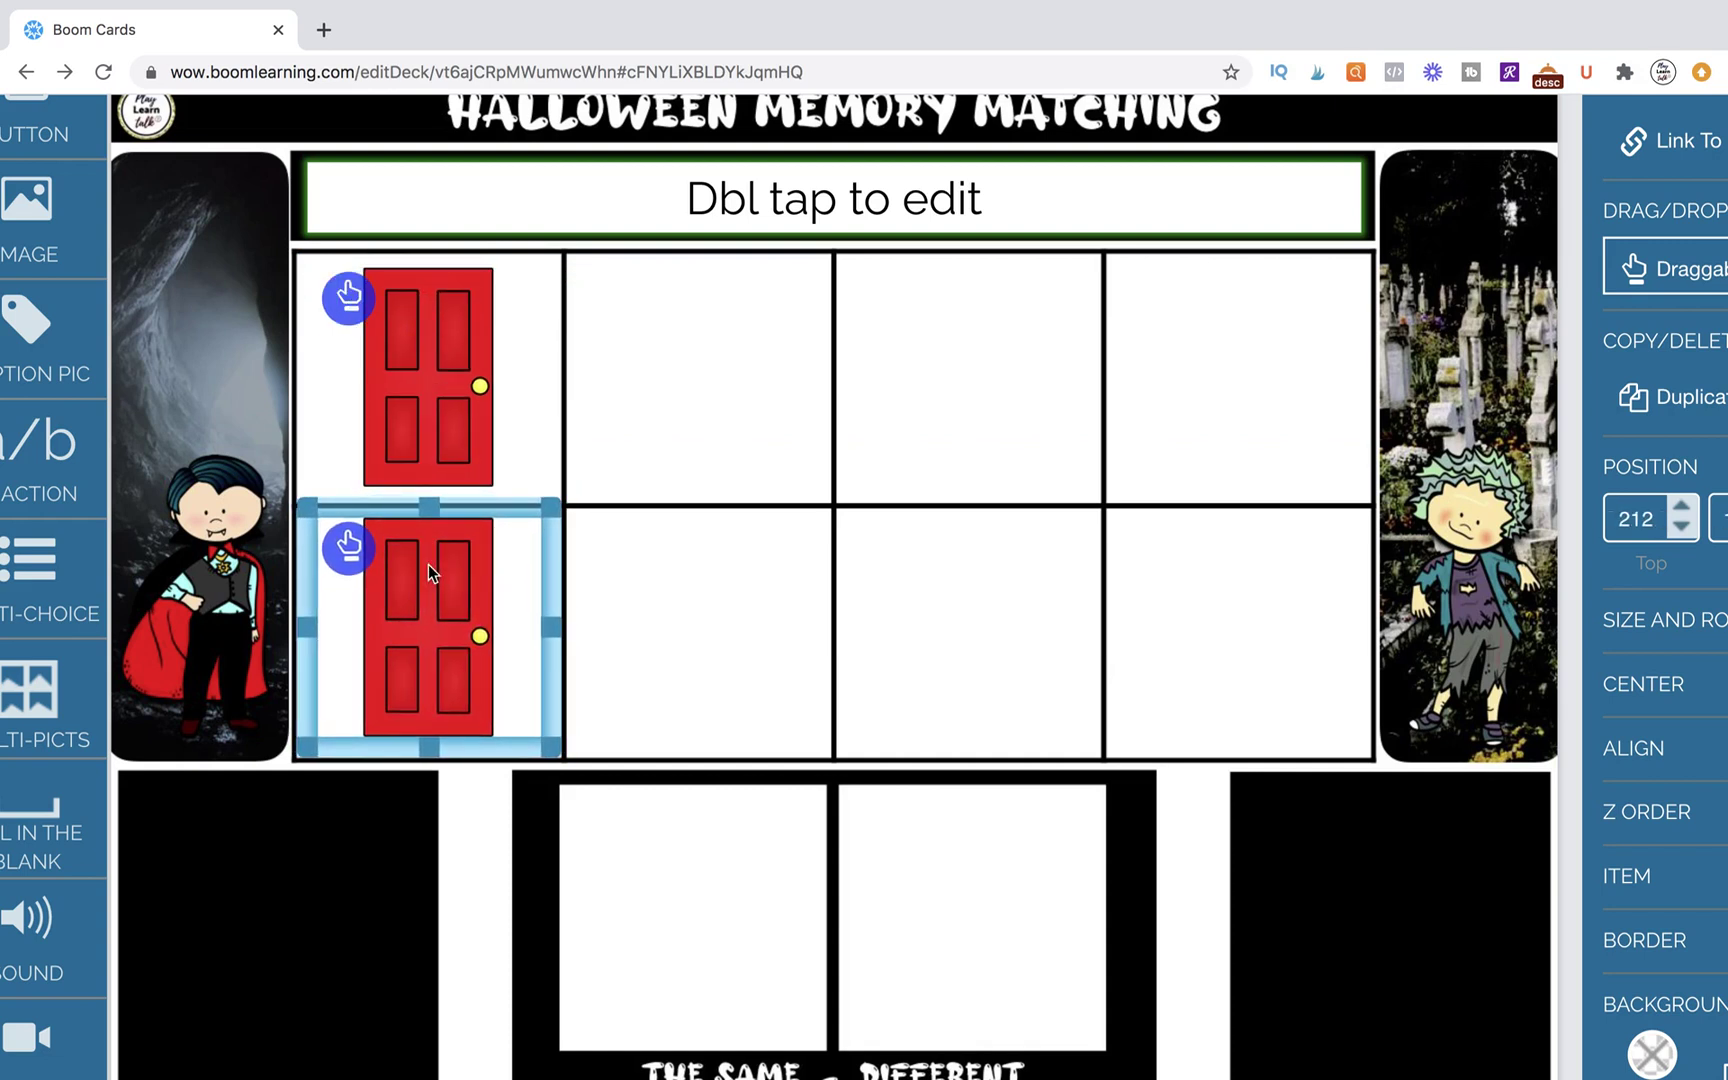
left_click(416, 426, "shift")
key("super+d")
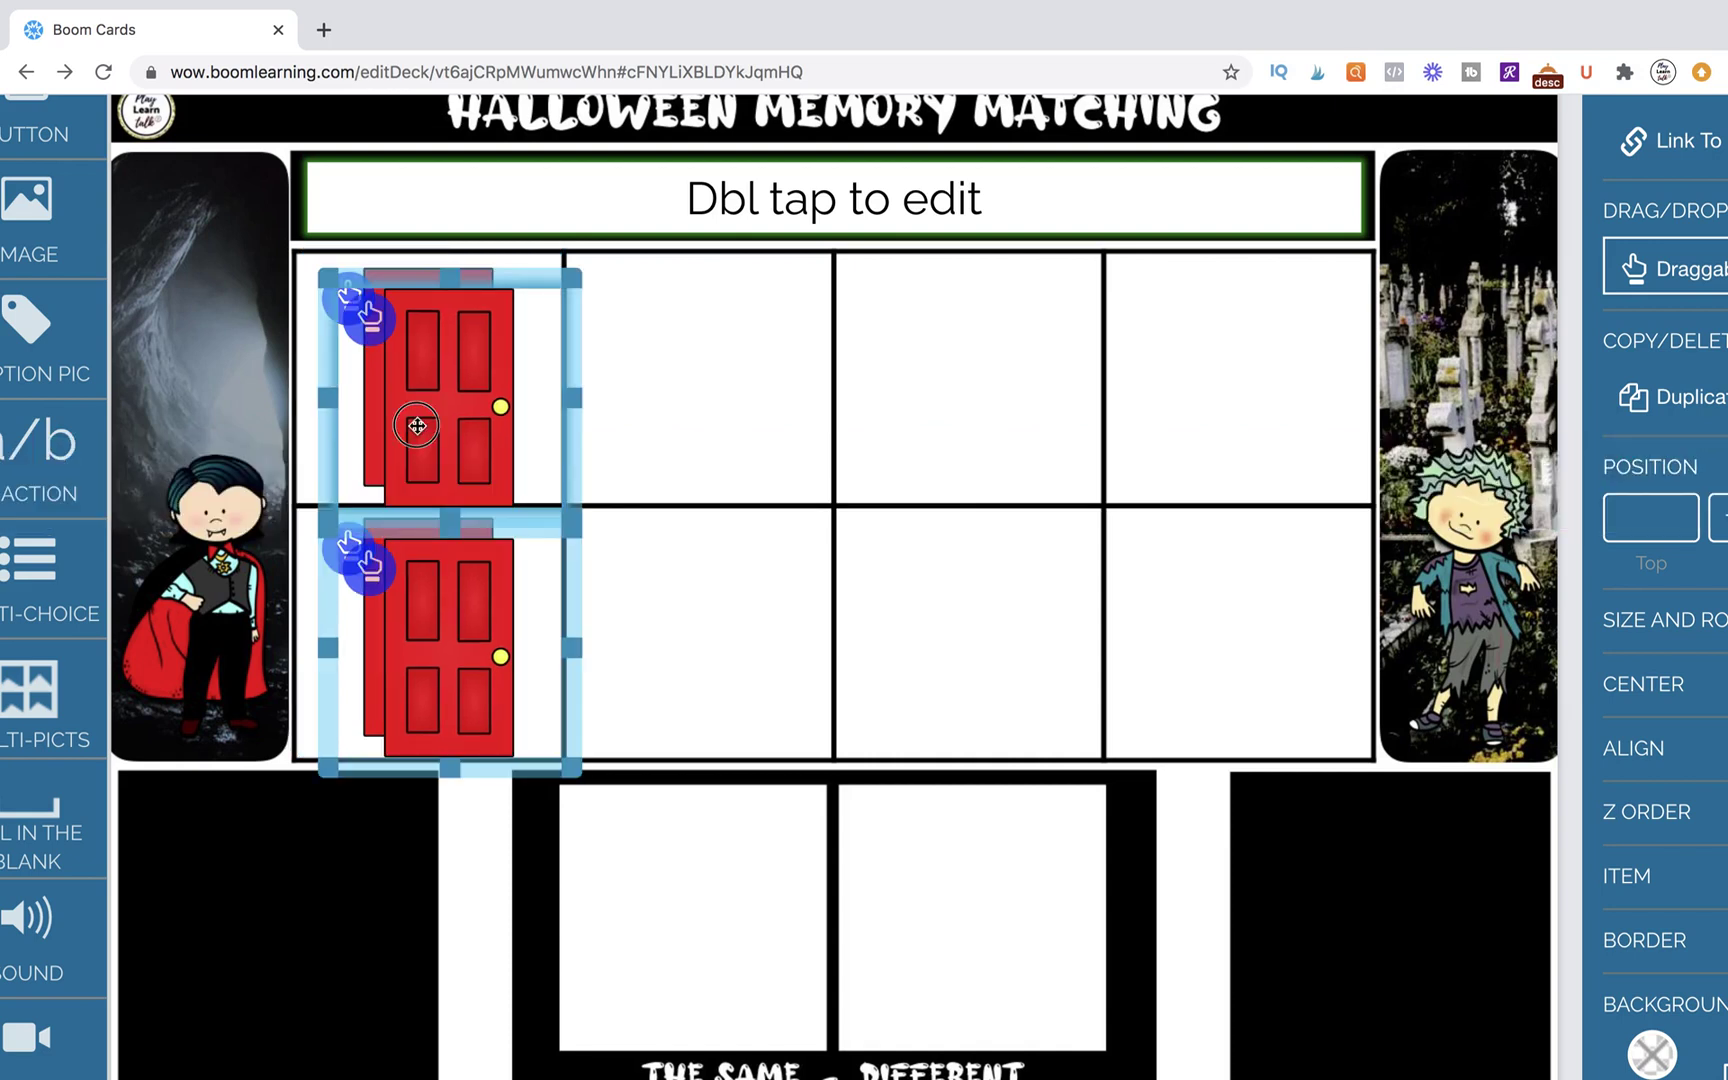
left_click_drag(416, 428, 665, 407)
Step: Duplicate the four doors of columns 1–2 into columns 3 and 4
left_click(478, 390, "shift")
left_click(470, 556, "shift")
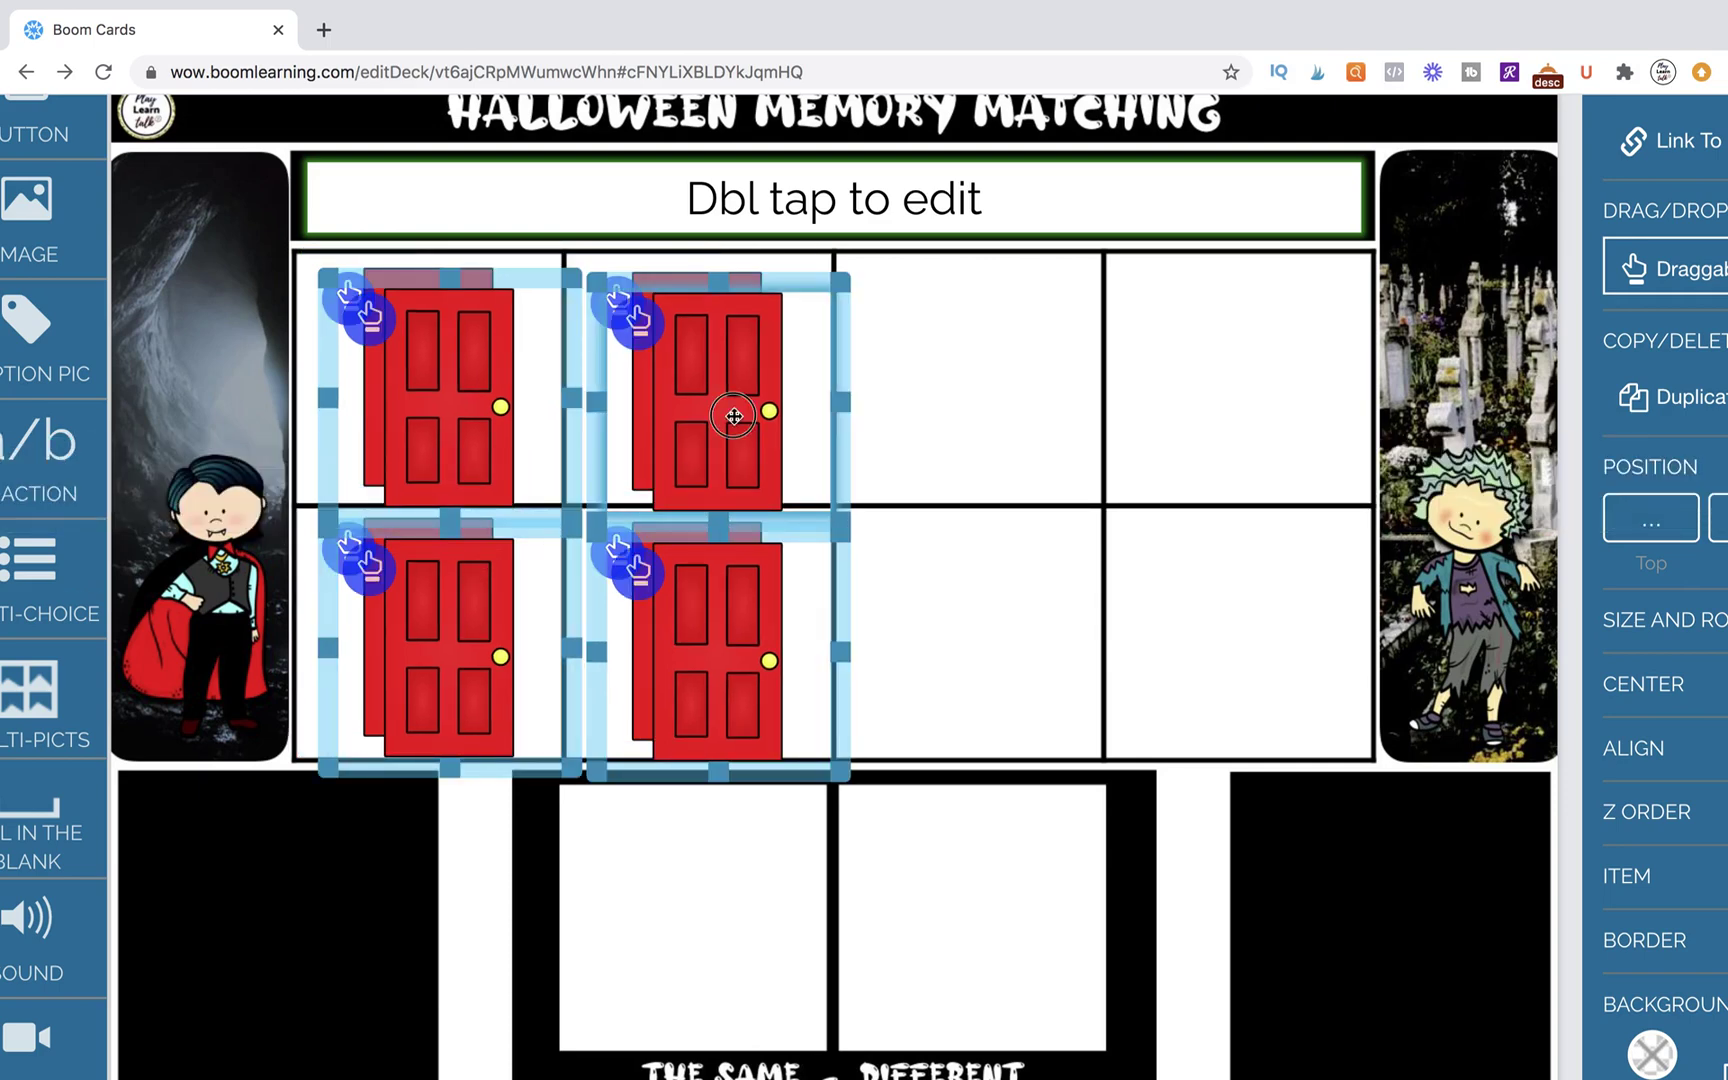
key("super+d")
left_click_drag(733, 417, 1248, 395)
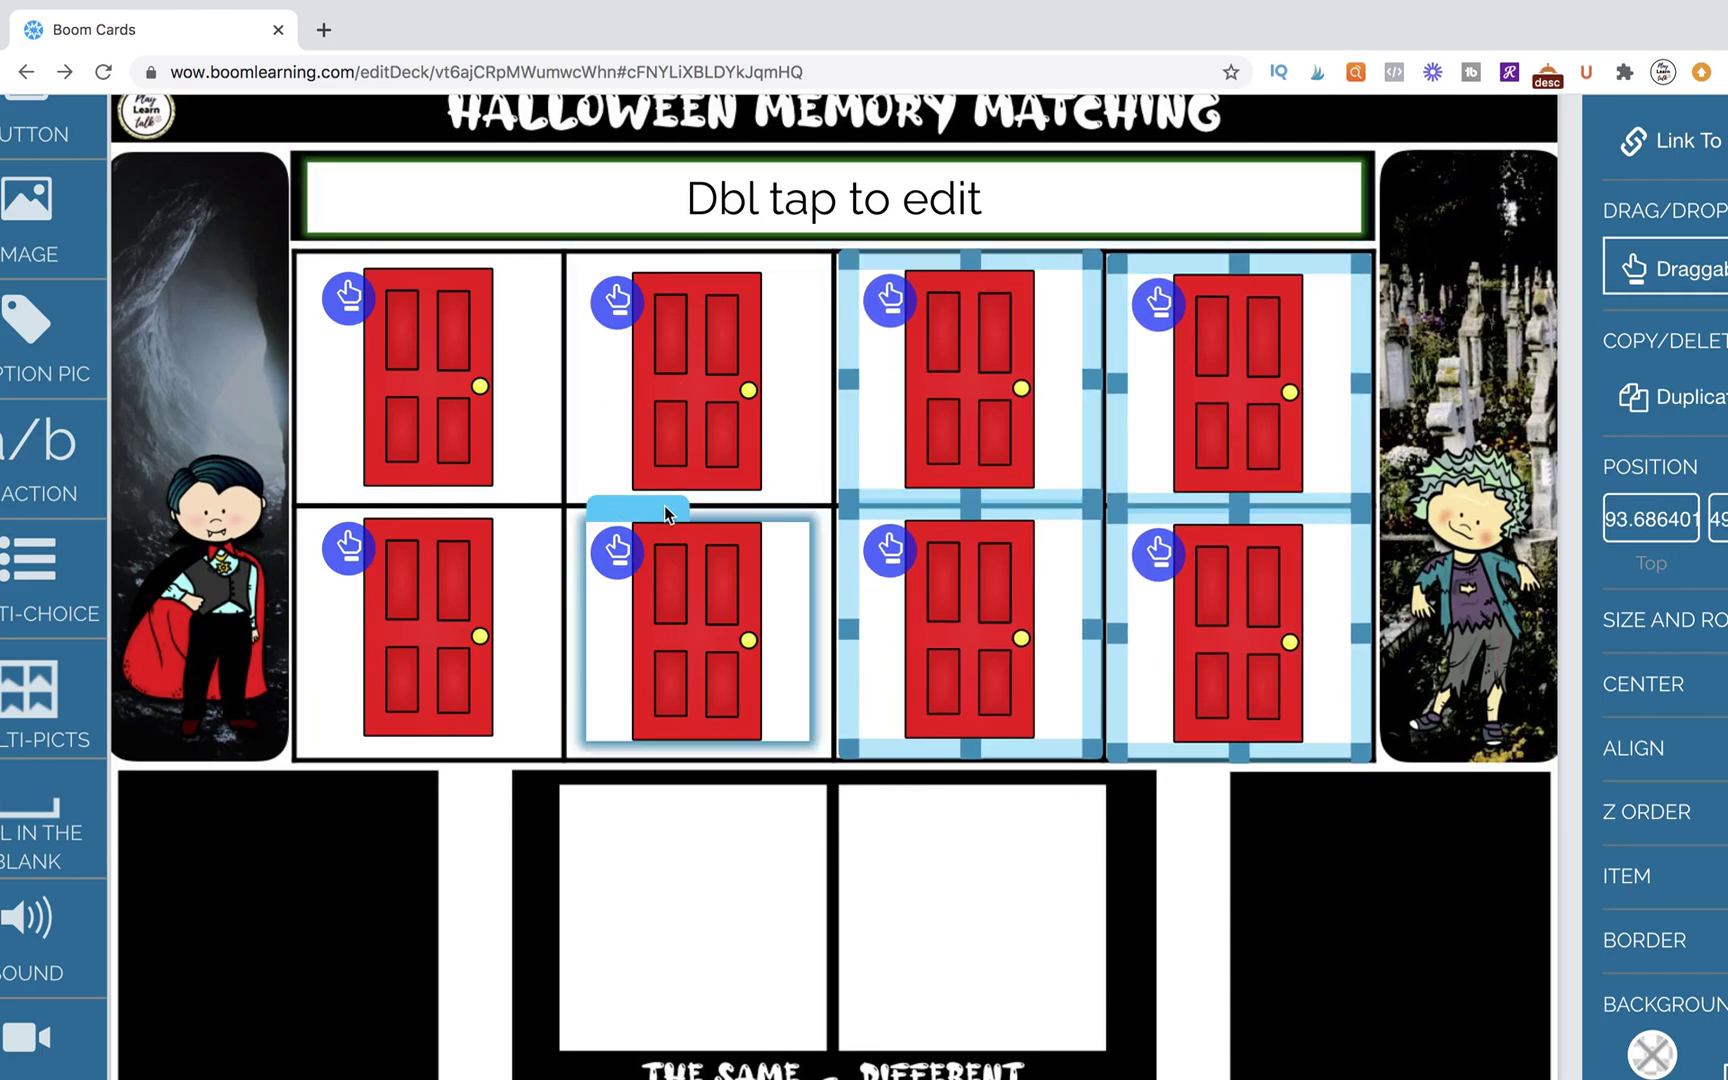
Step: Select several doors in columns 2–4, then clear the selection
left_click(620, 508)
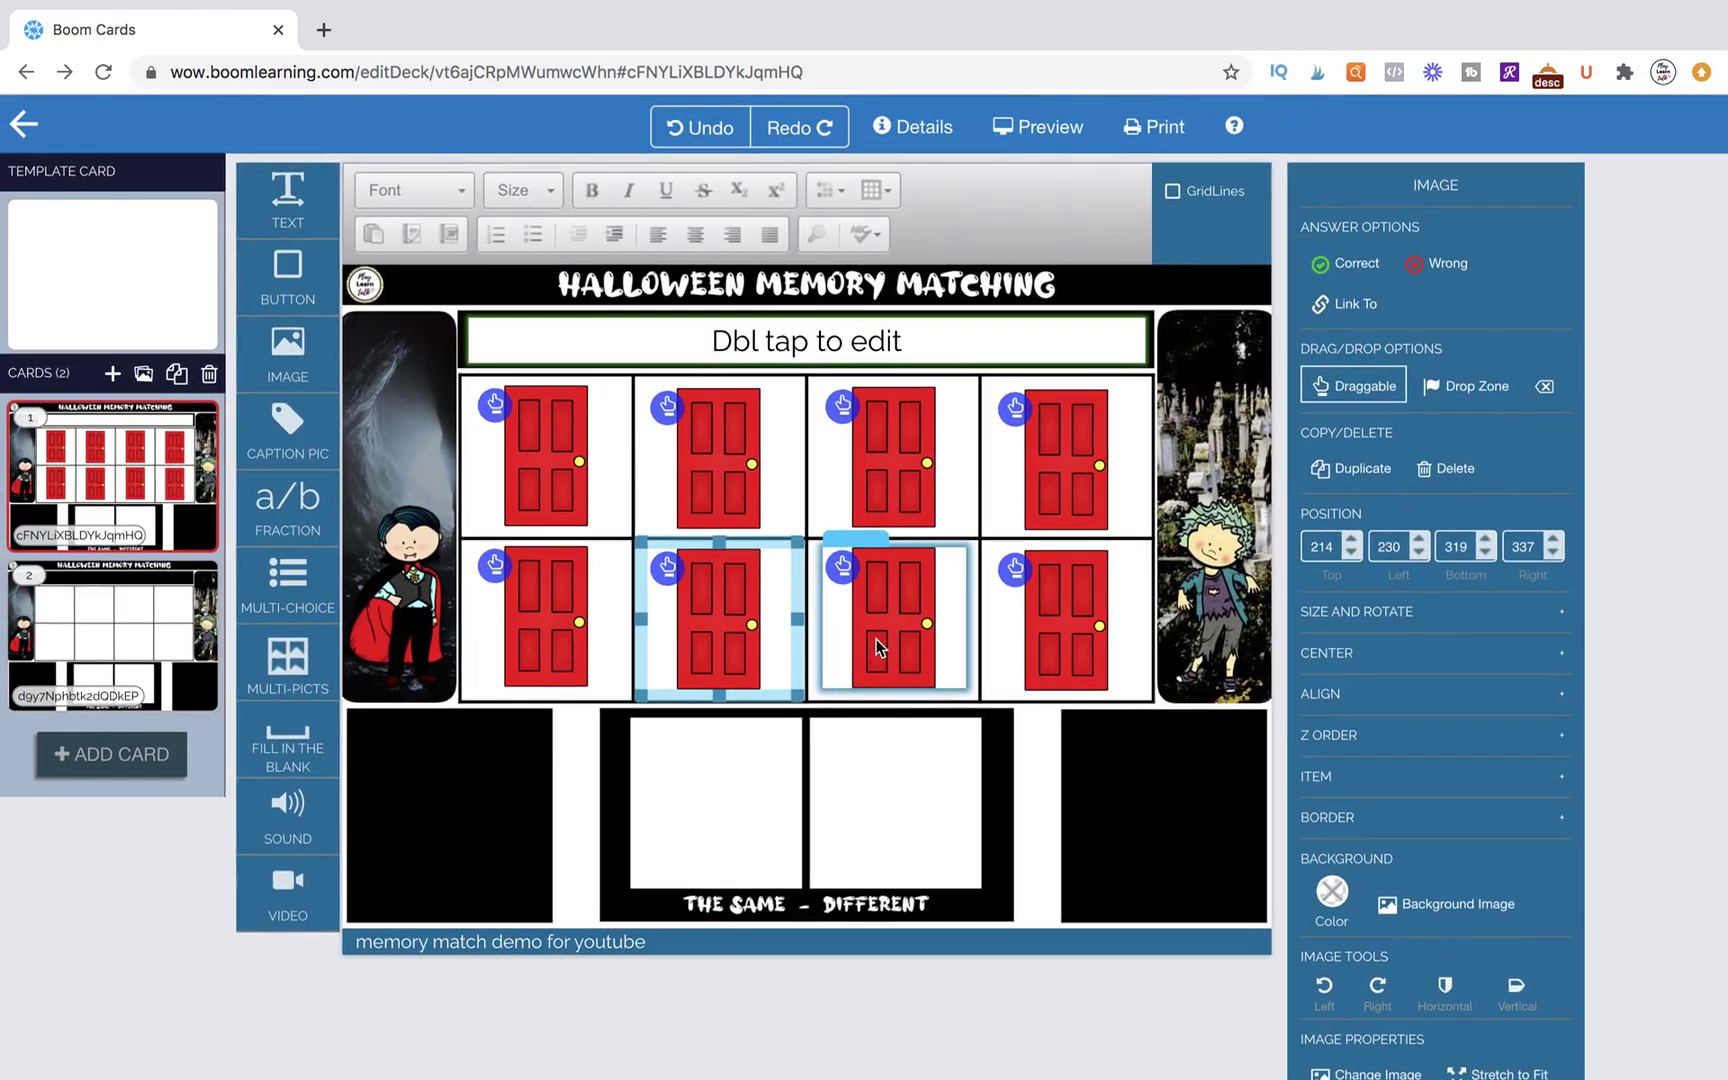
left_click(1030, 832)
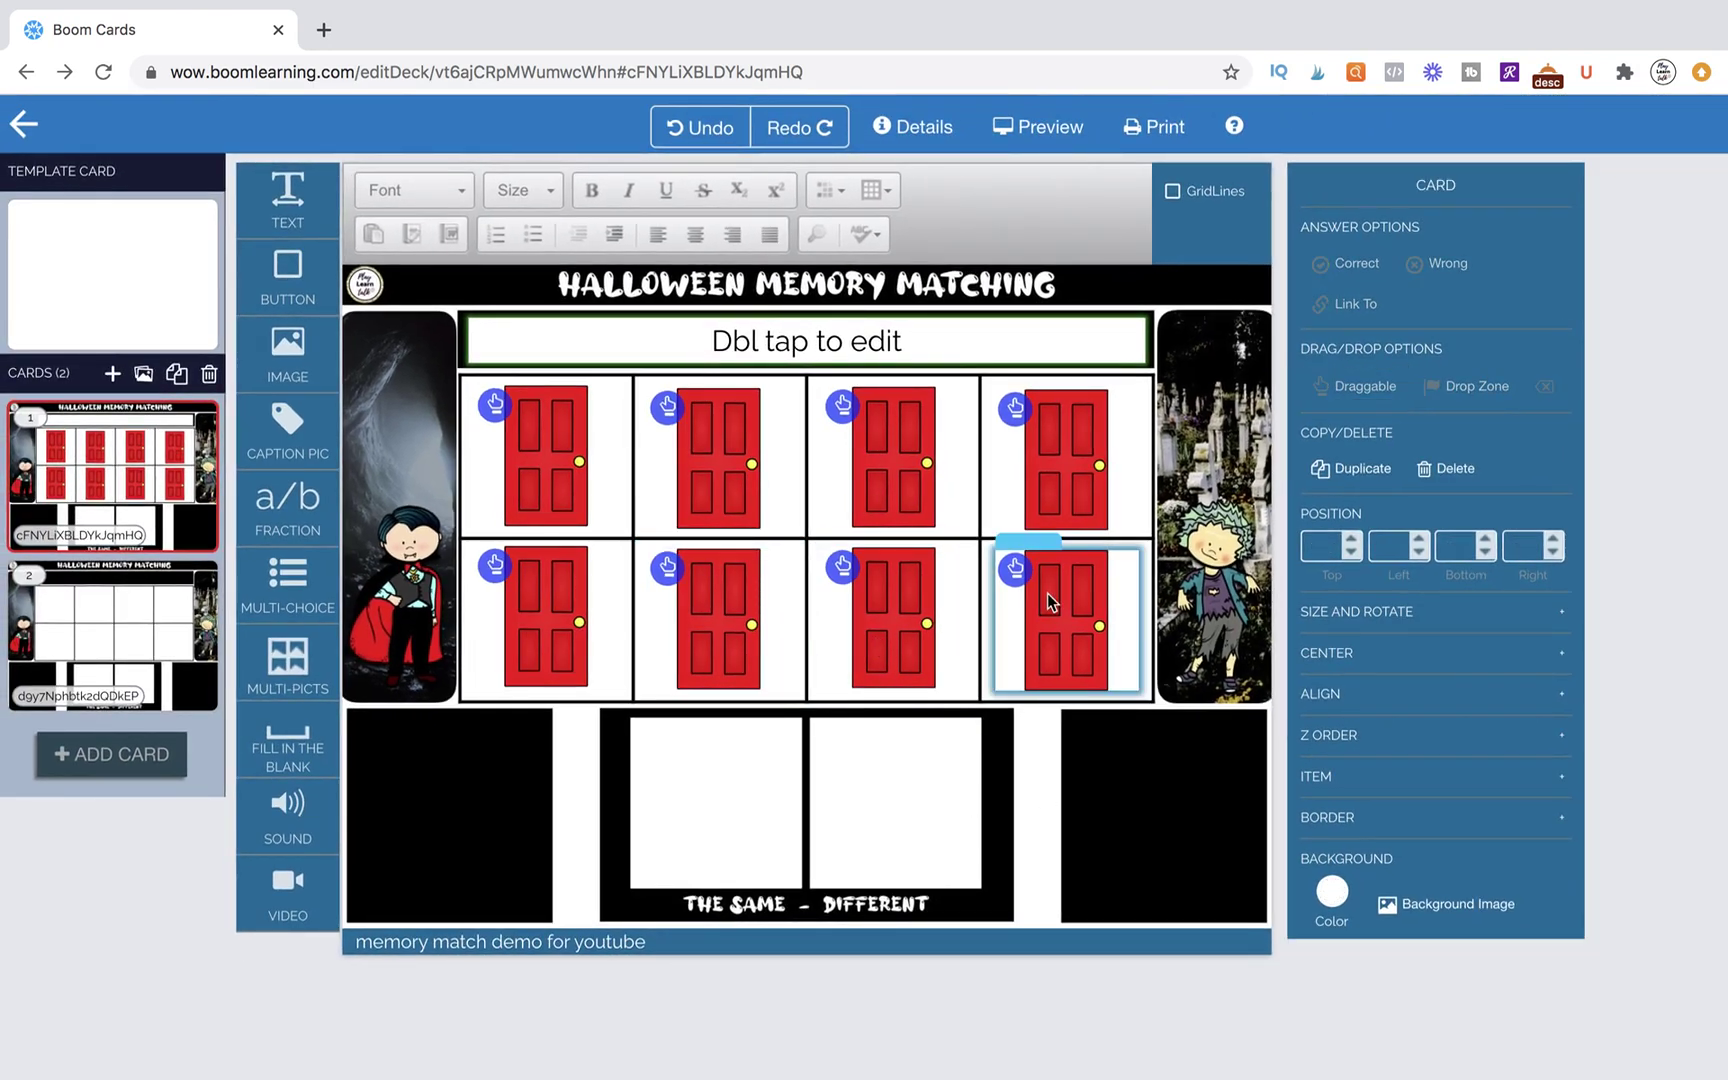
left_click(1030, 645)
left_click(953, 645, "shift")
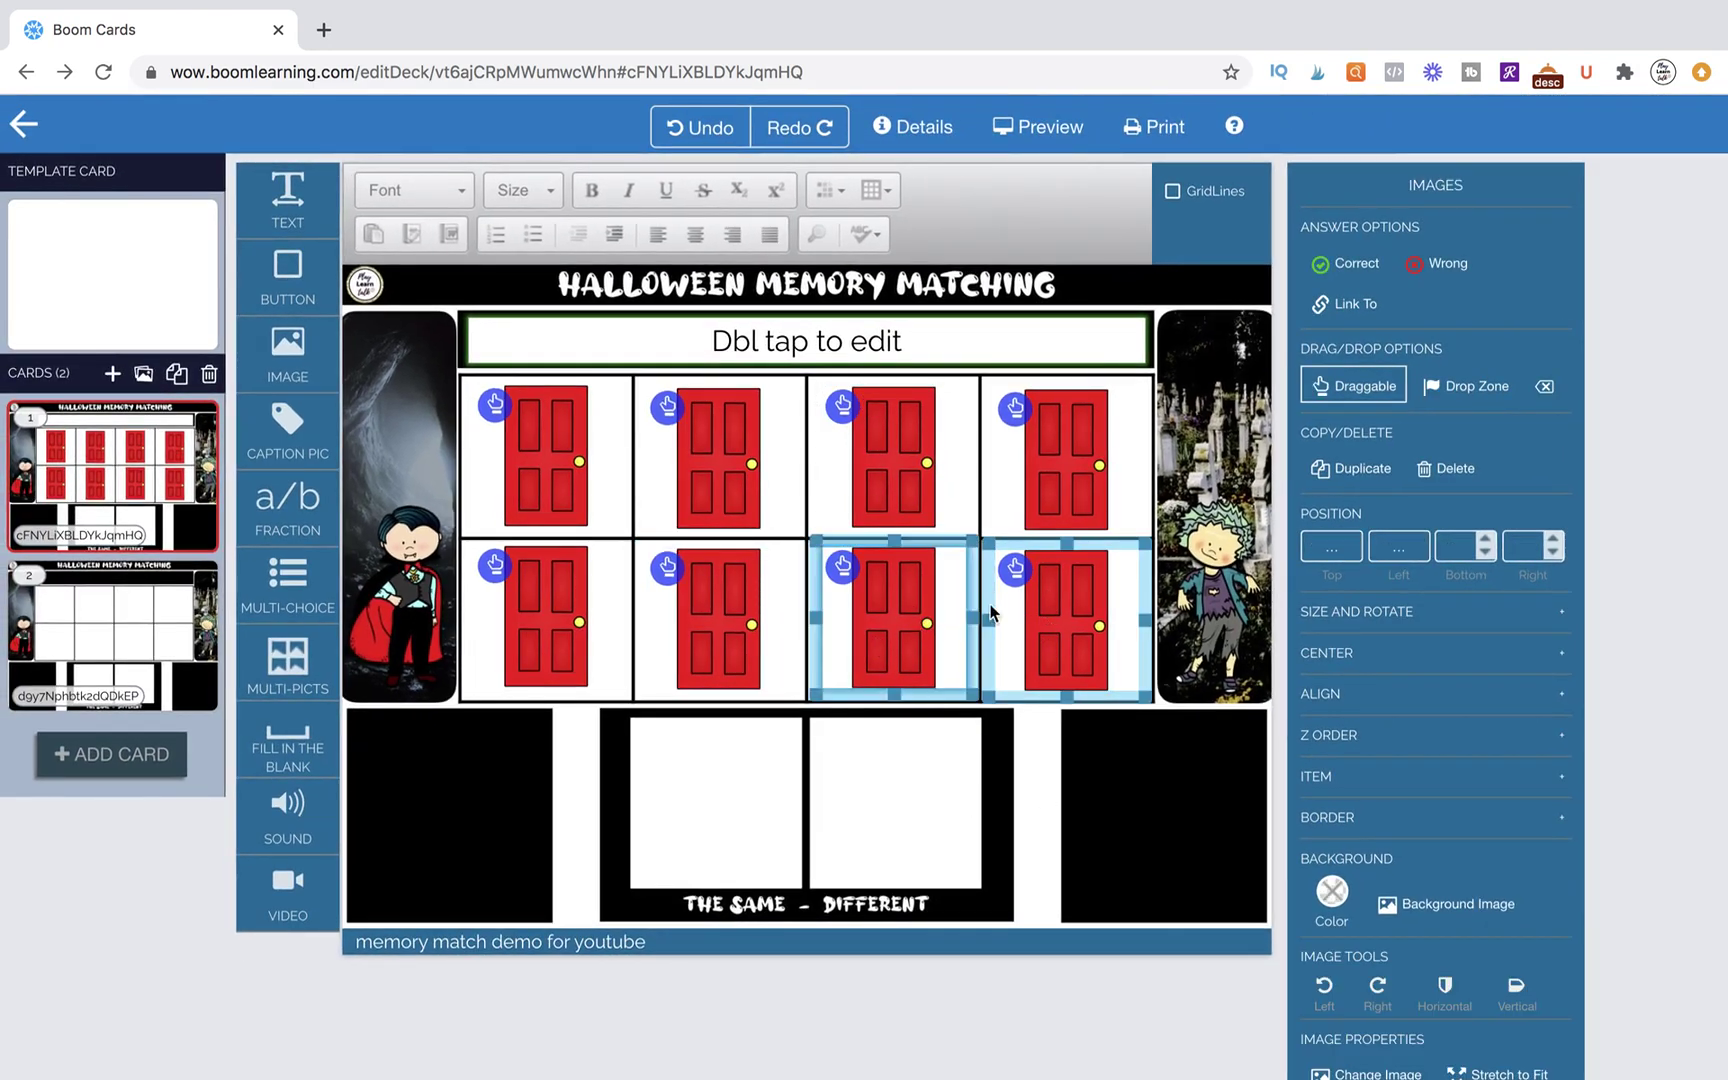
left_click(995, 510, "shift")
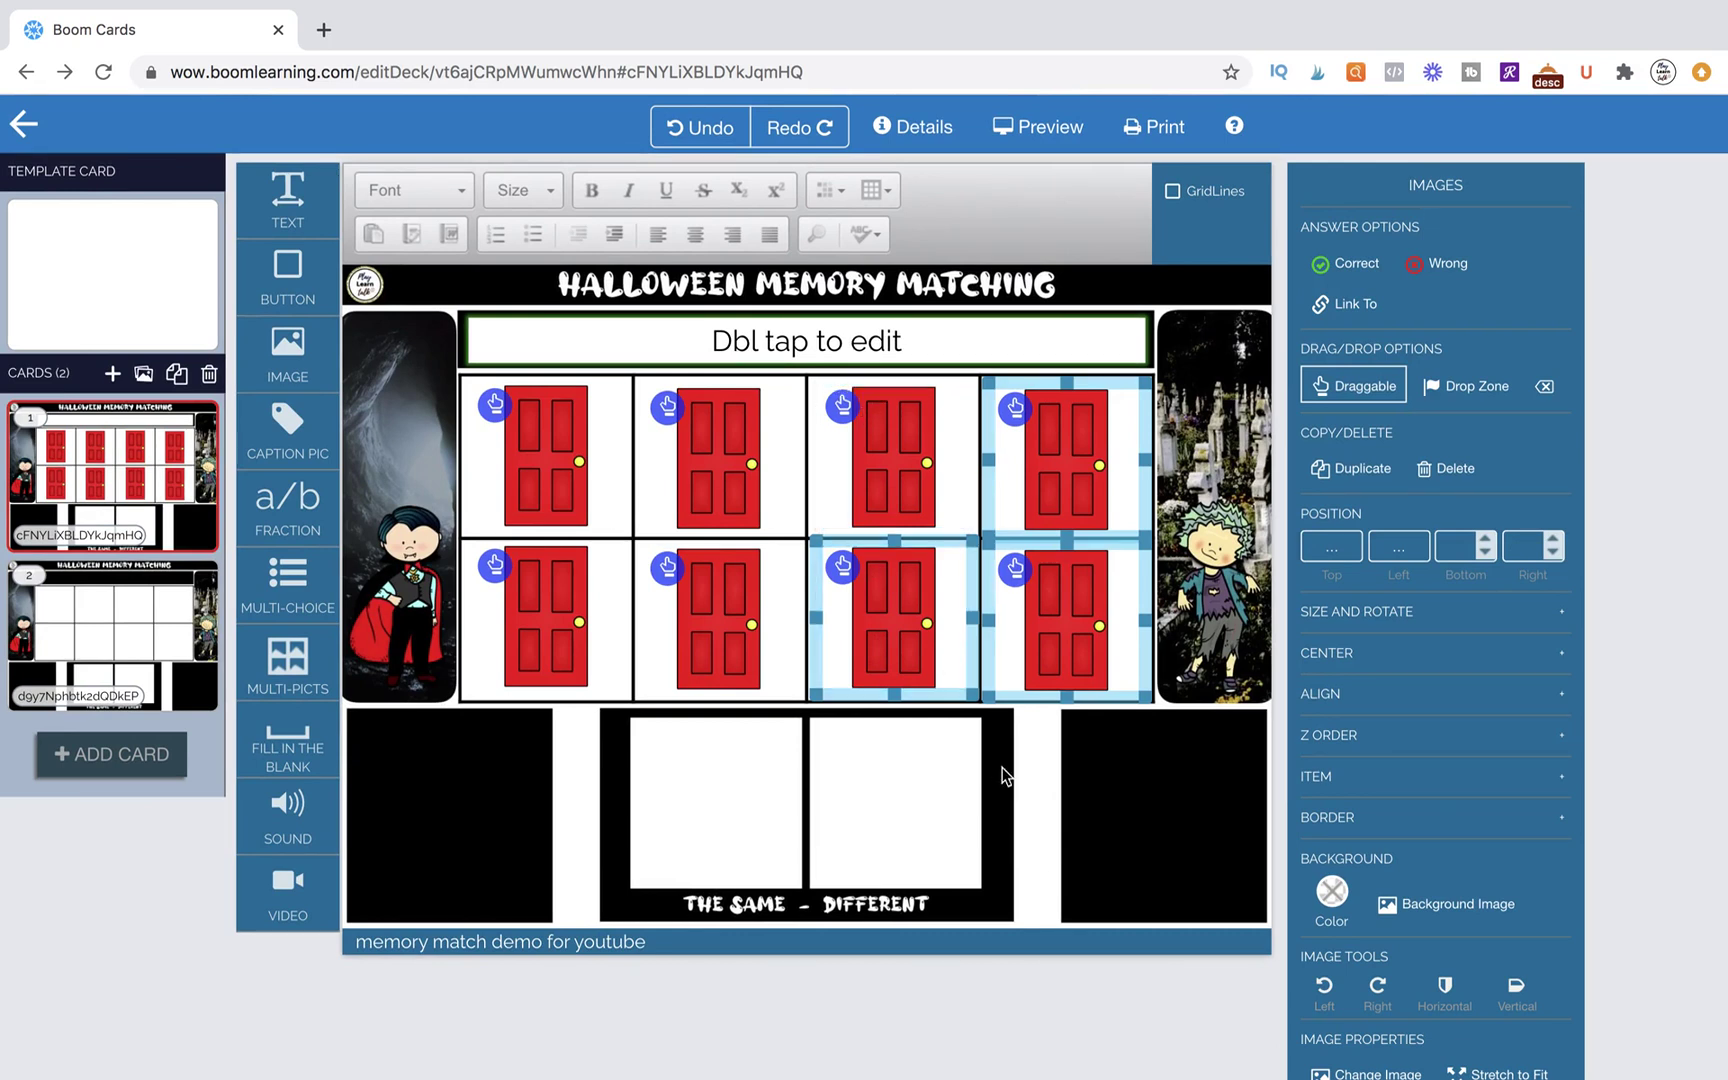
left_click(1031, 810)
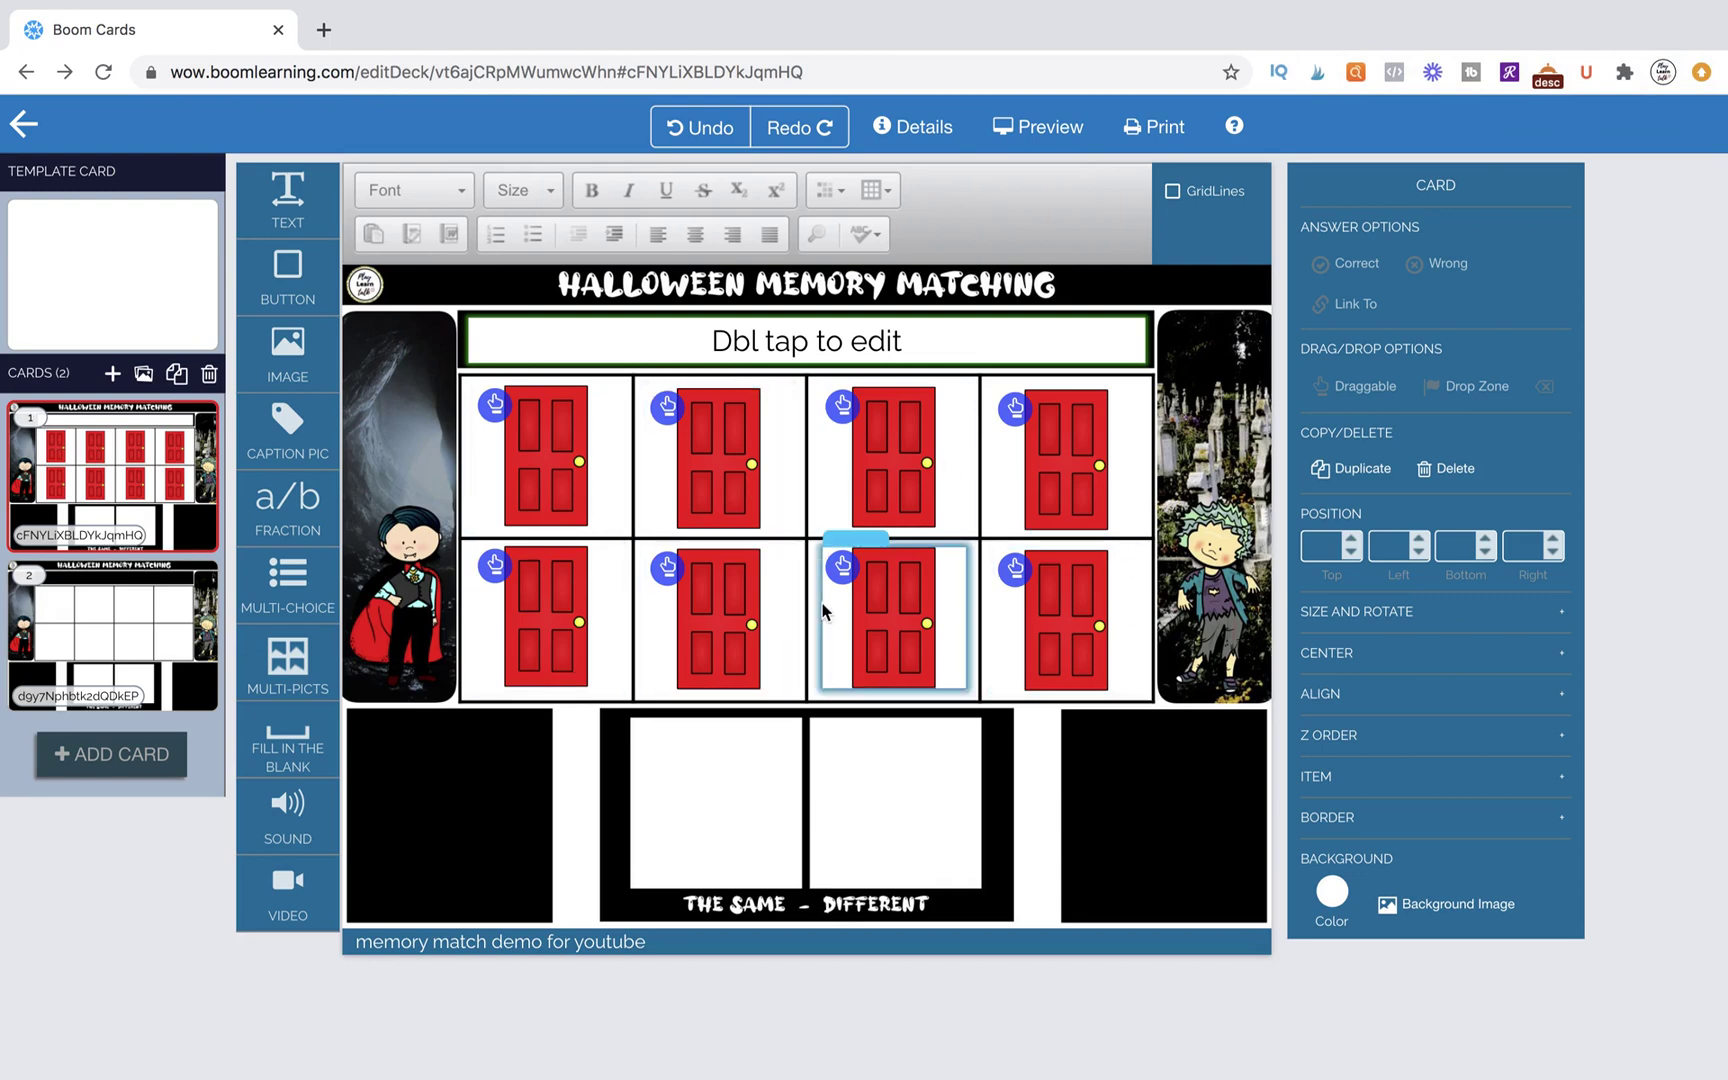
Step: Replace the top column-2 and top-right doors with the candy picture
double_click(736, 494)
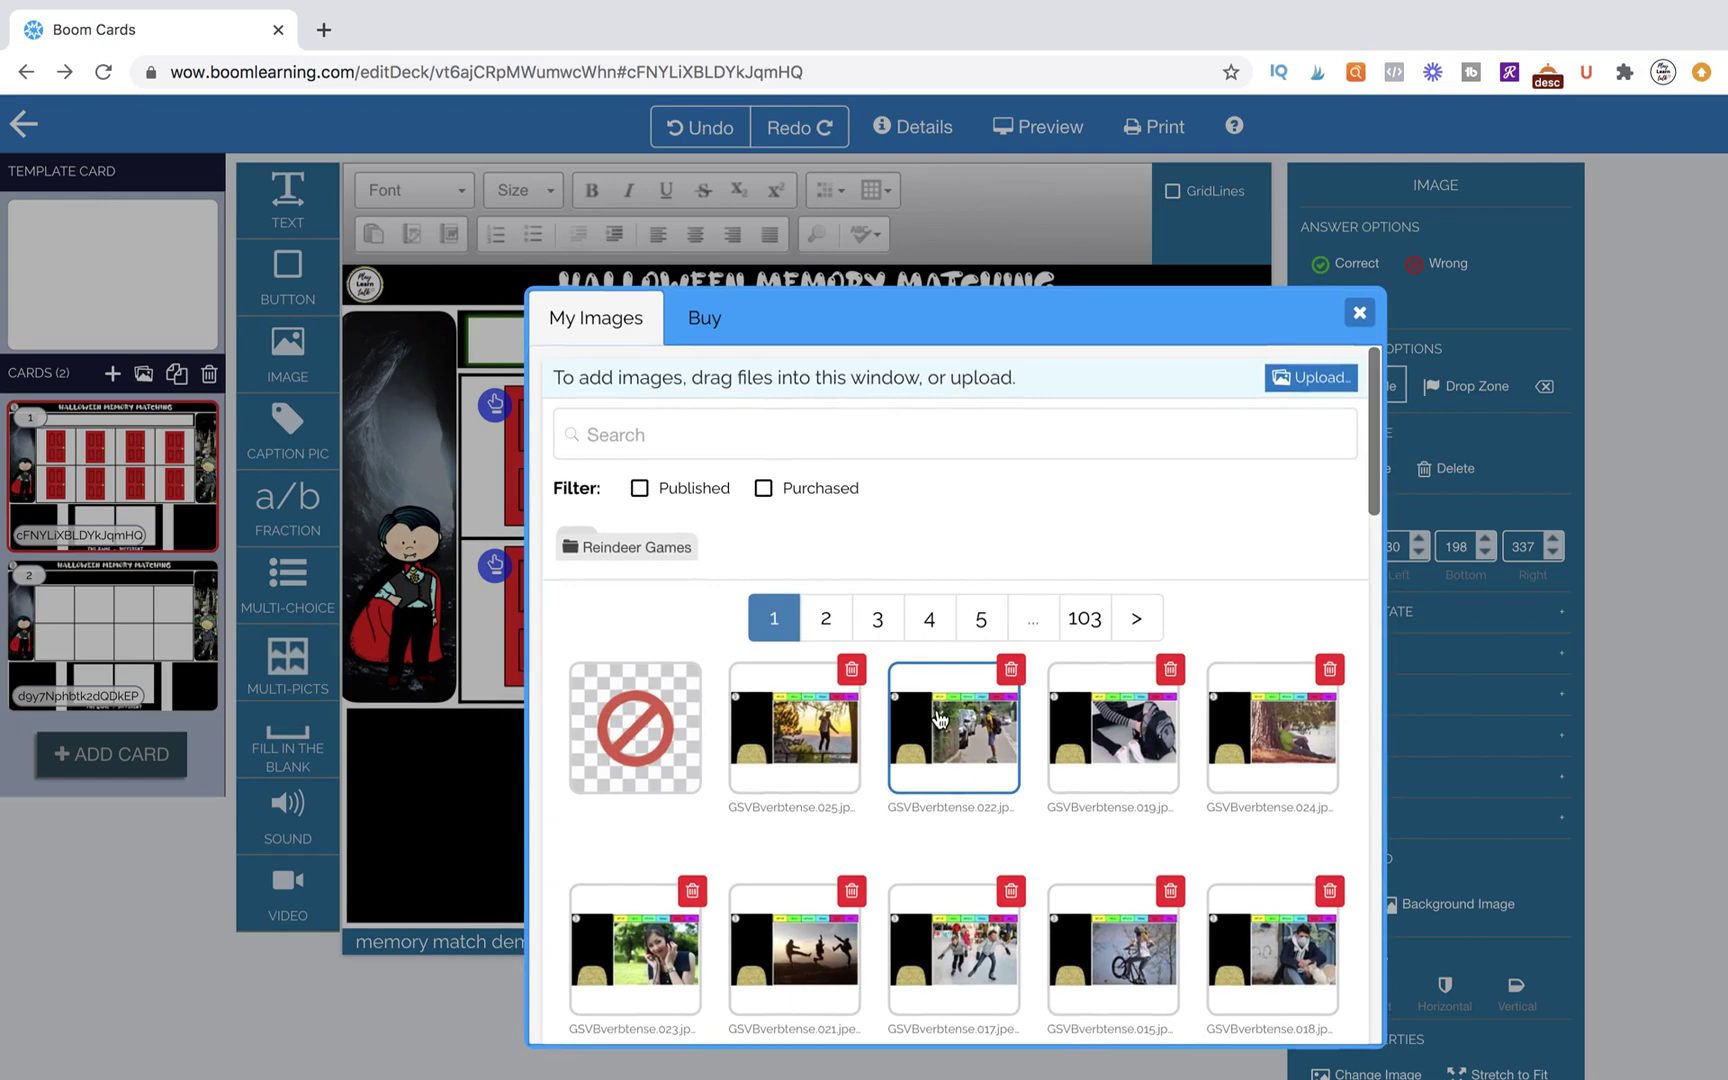
scroll(987, 838, "down", 15)
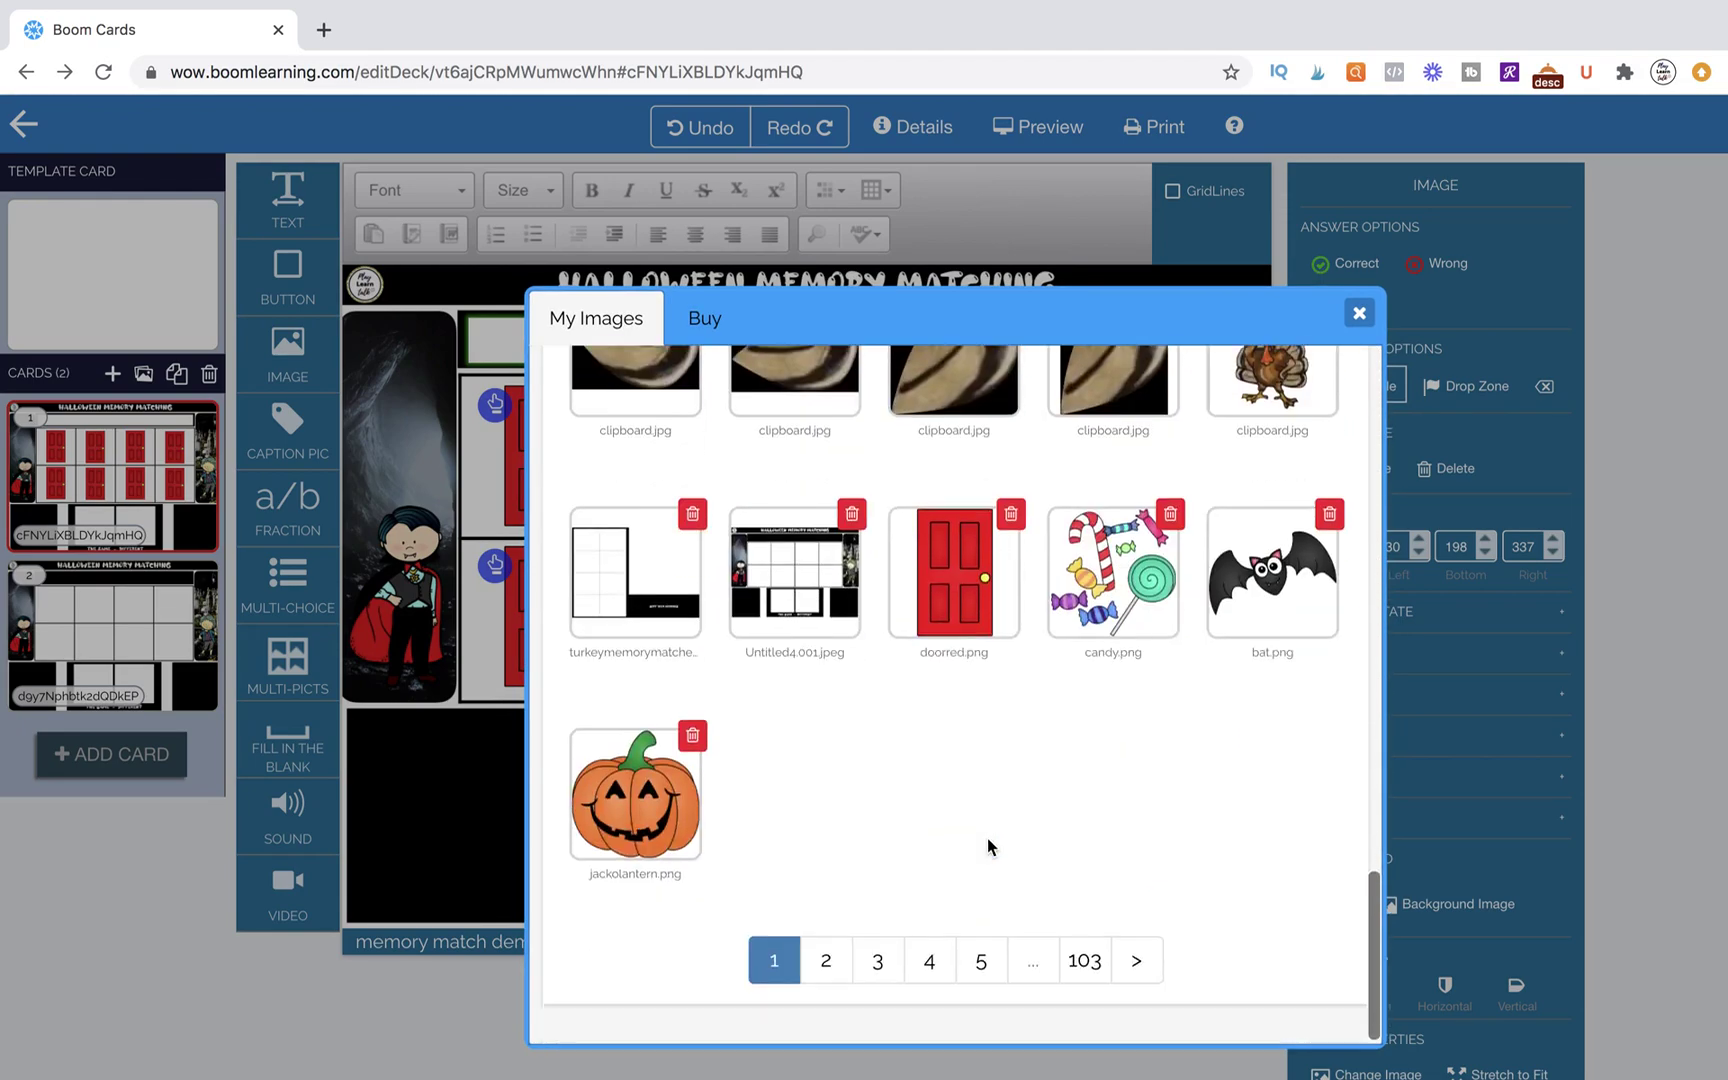
left_click(1112, 628)
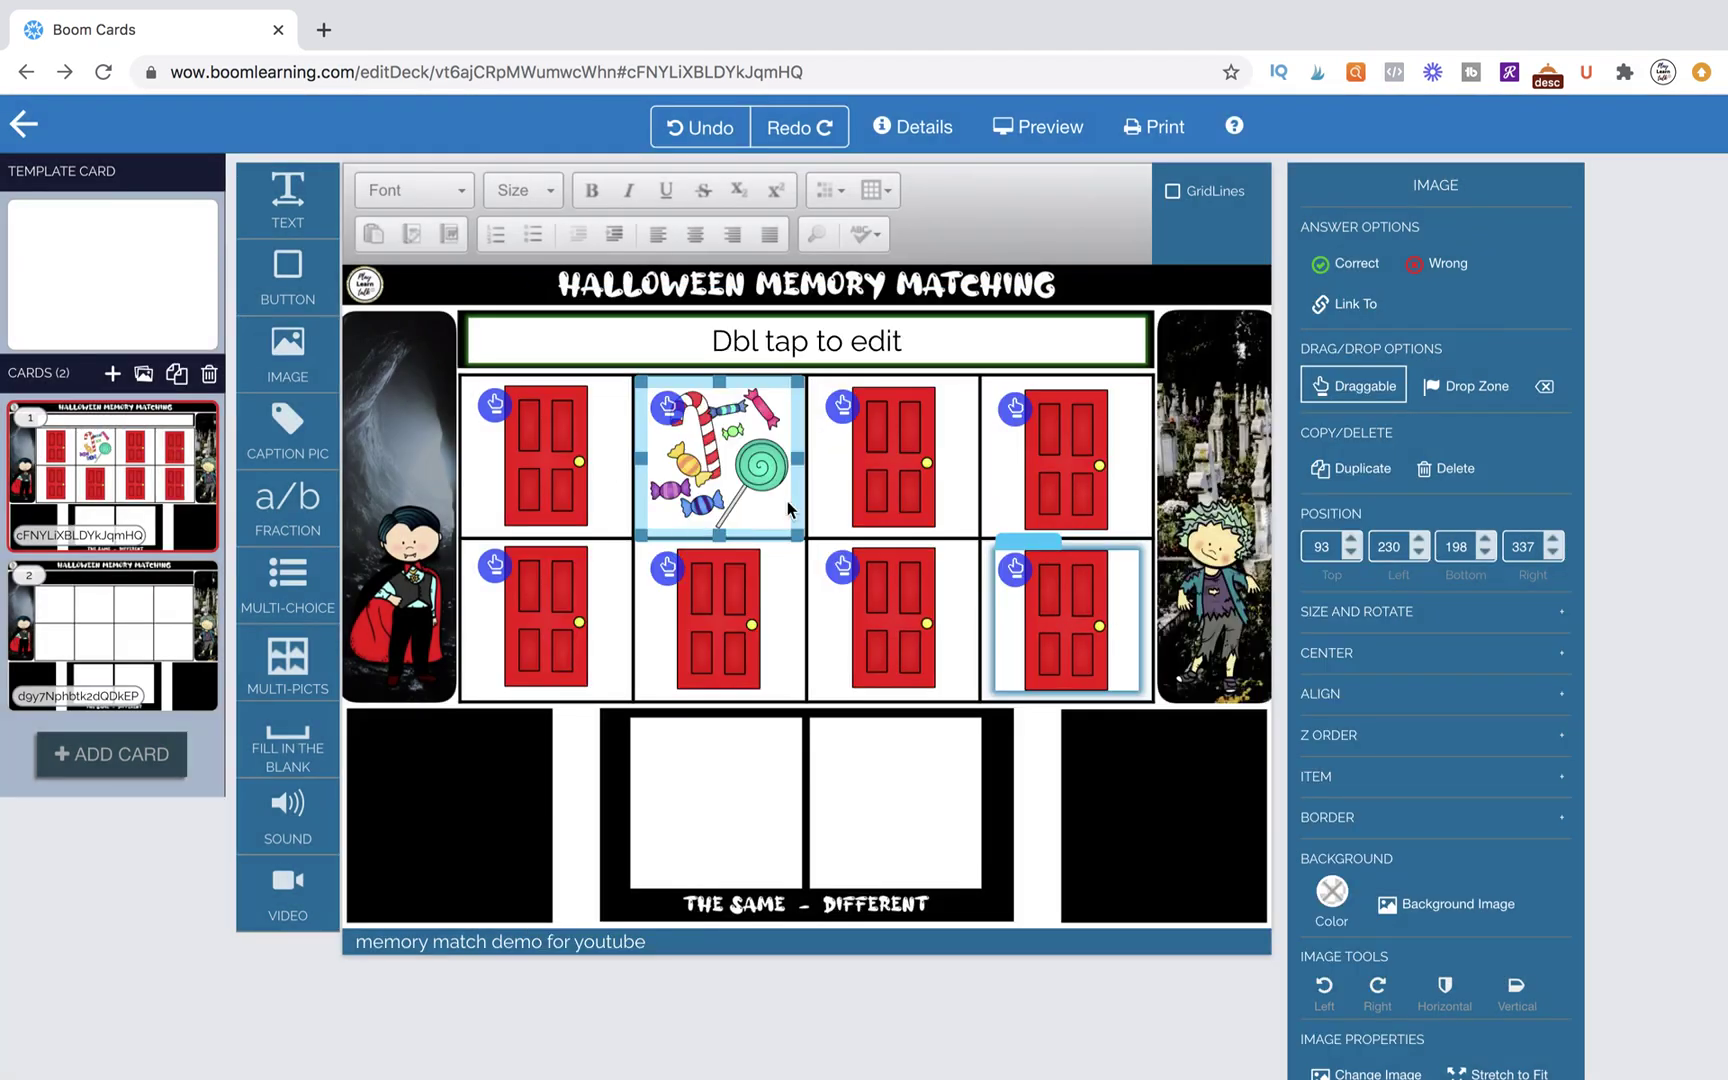
double_click(995, 512)
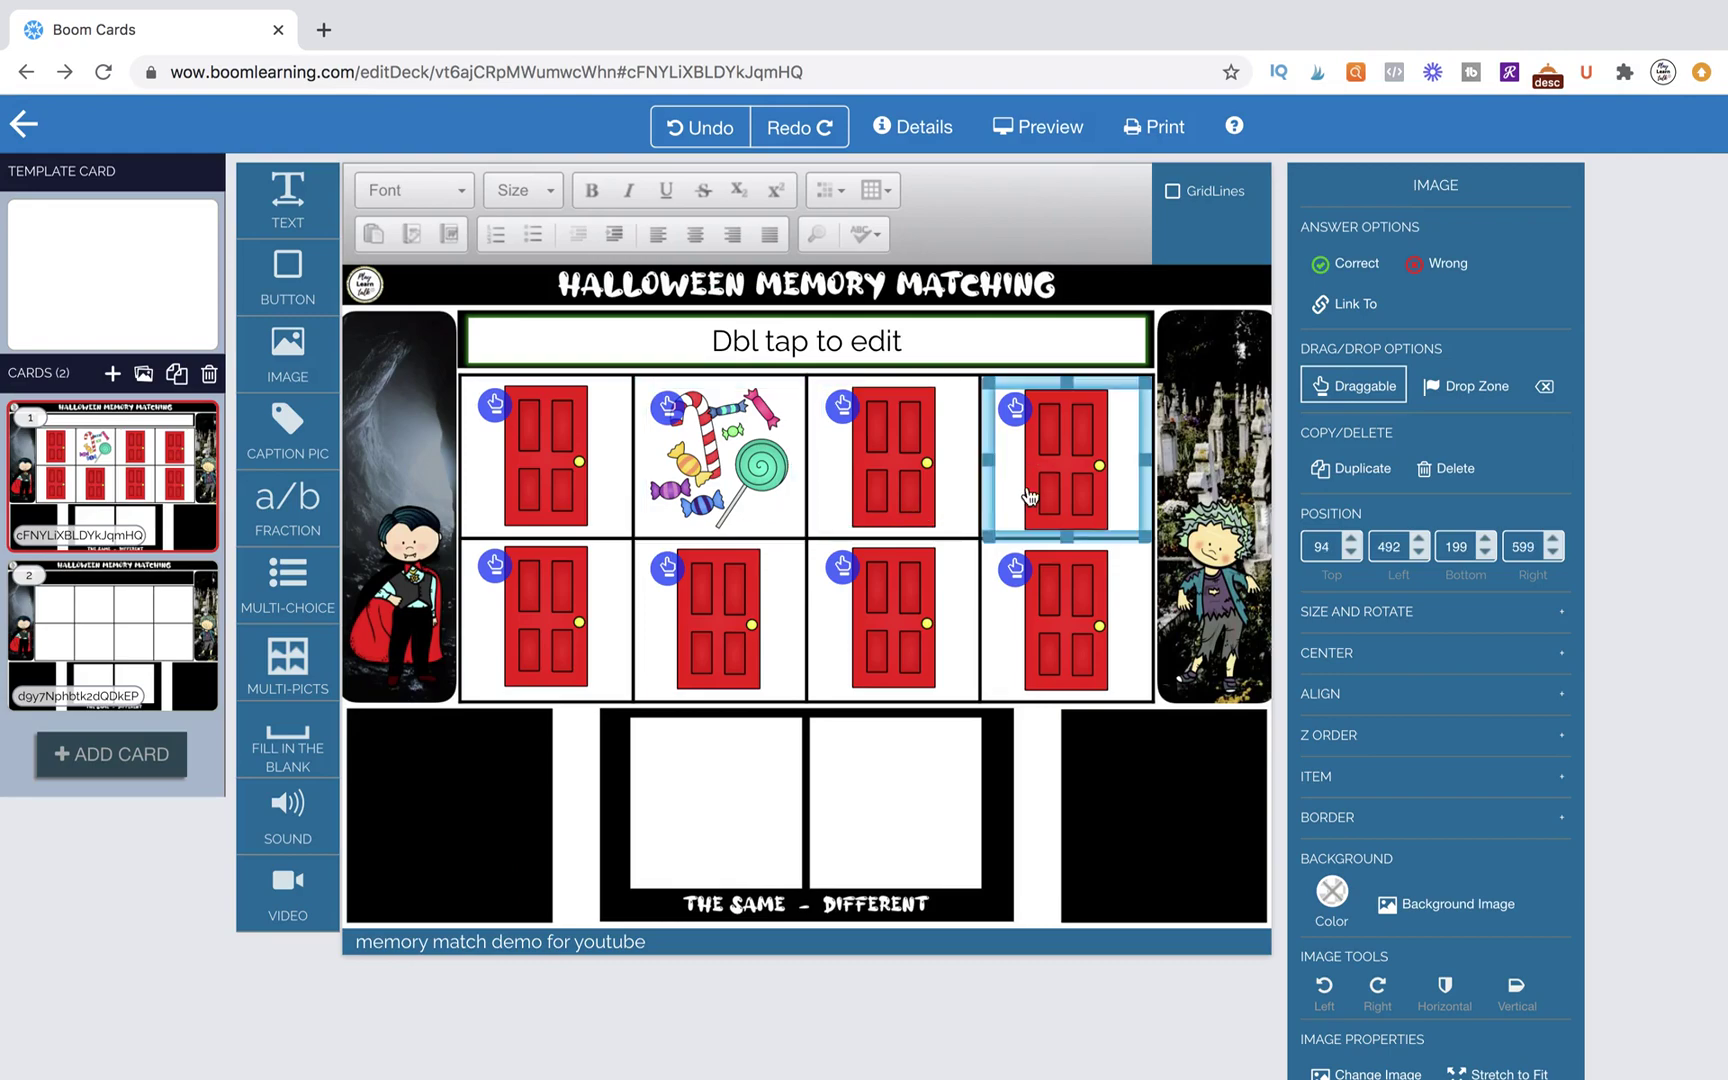
left_click(1128, 541)
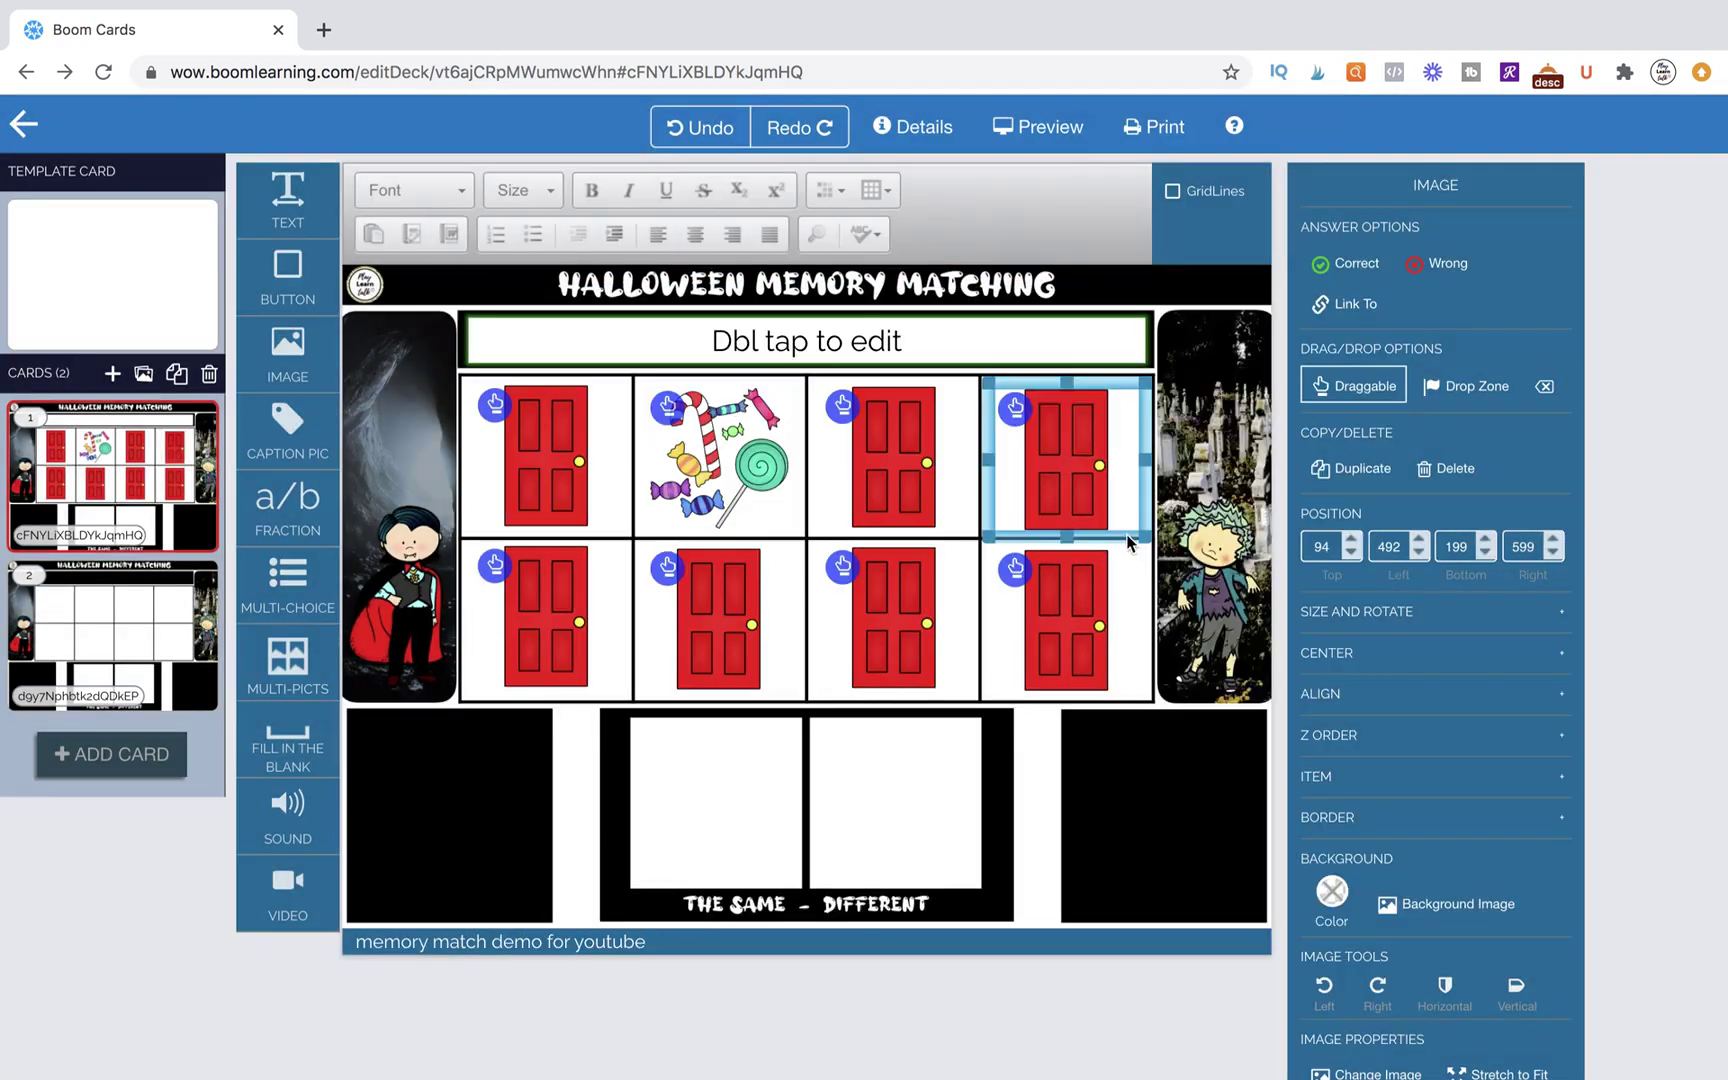
Step: Replace the bottom column-3 and bottom-left doors with the bat picture
double_click(892, 650)
left_click(1273, 580)
left_click(574, 630)
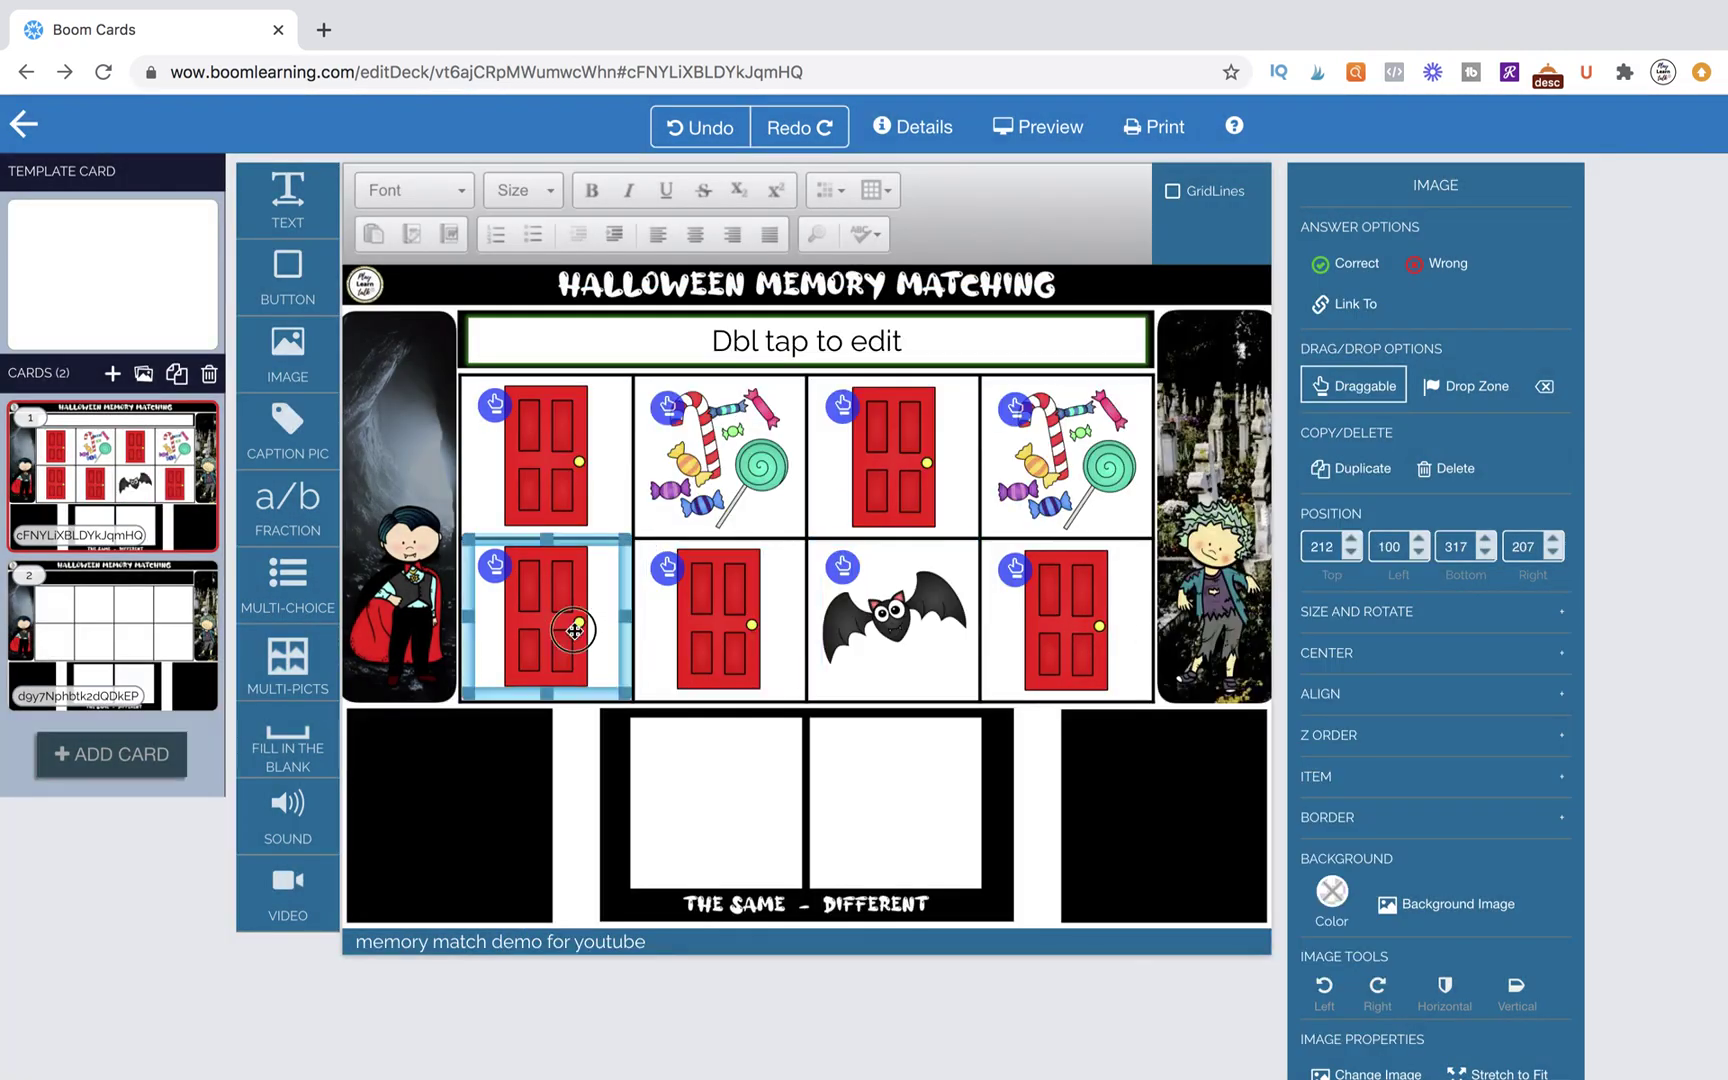
double_click(574, 630)
left_click(1273, 580)
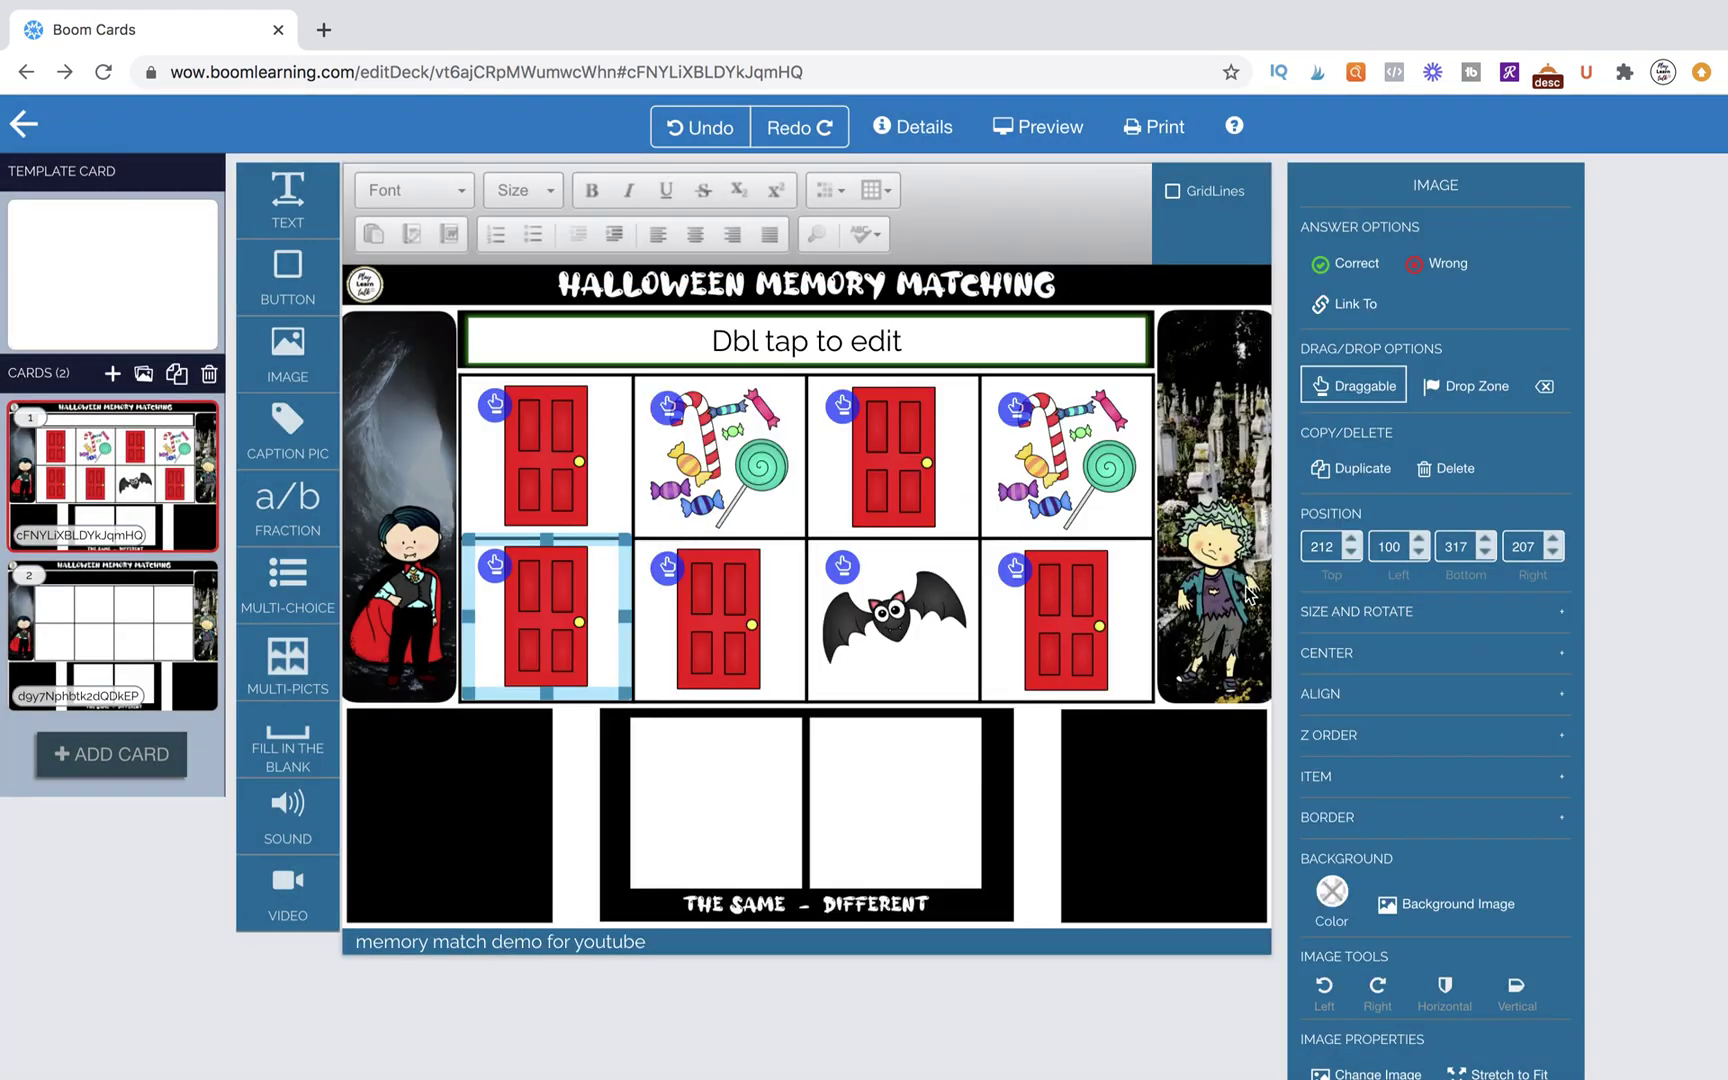
Step: Replace the second bottom door and the third top door with the pumpkin
double_click(742, 655)
left_click(629, 698)
left_click(917, 478)
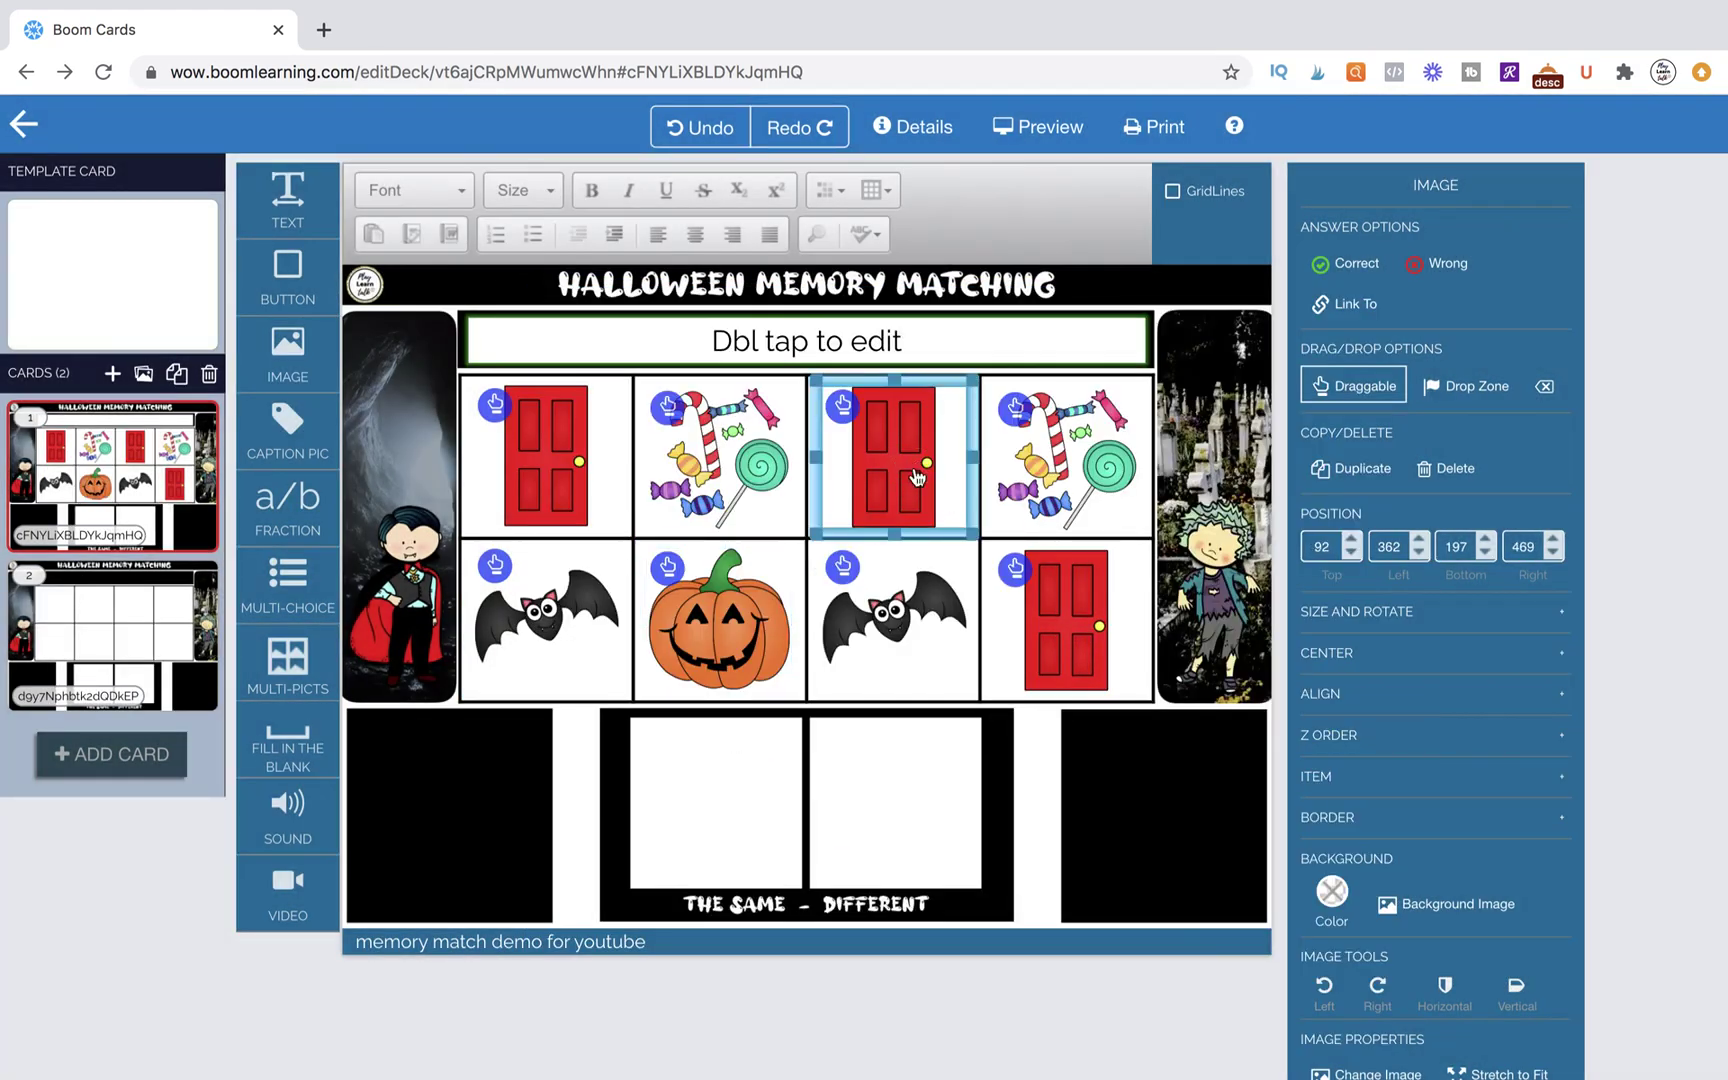
double_click(917, 478)
left_click(638, 790)
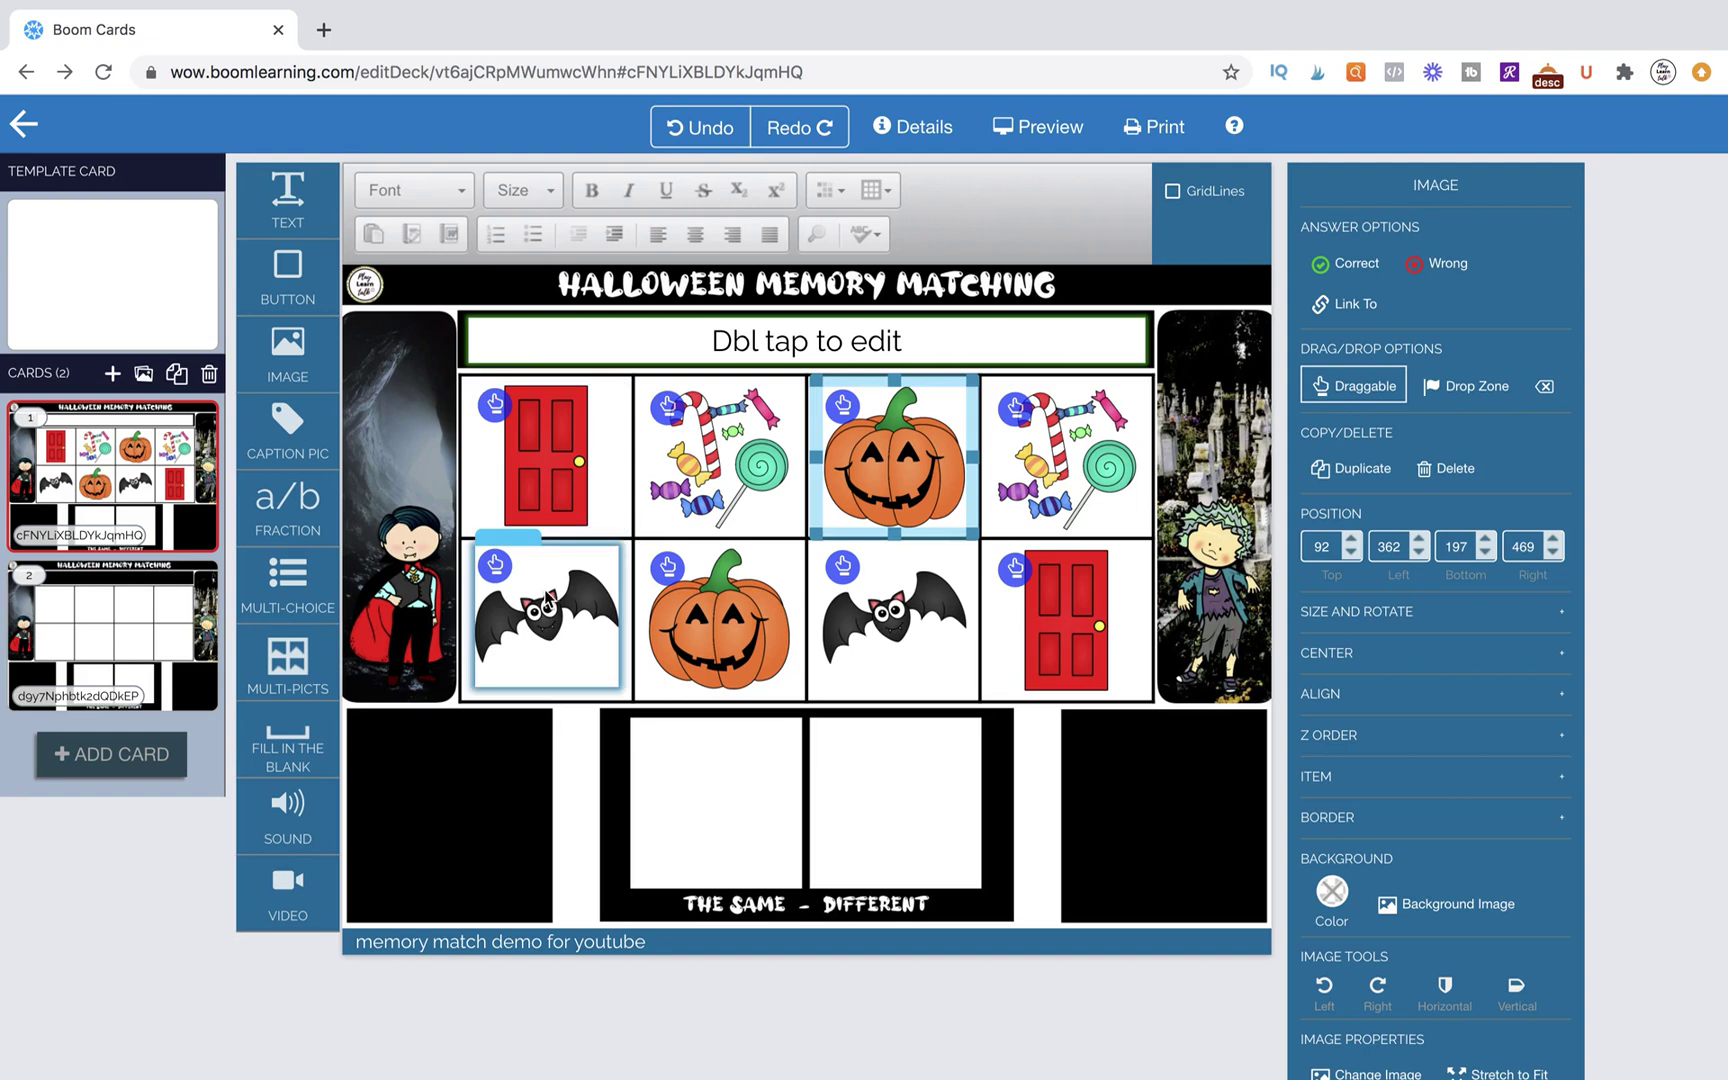
Step: Add an empty, widened draggable text box filled light green
left_click_drag(287, 195, 501, 783)
double_click(519, 765)
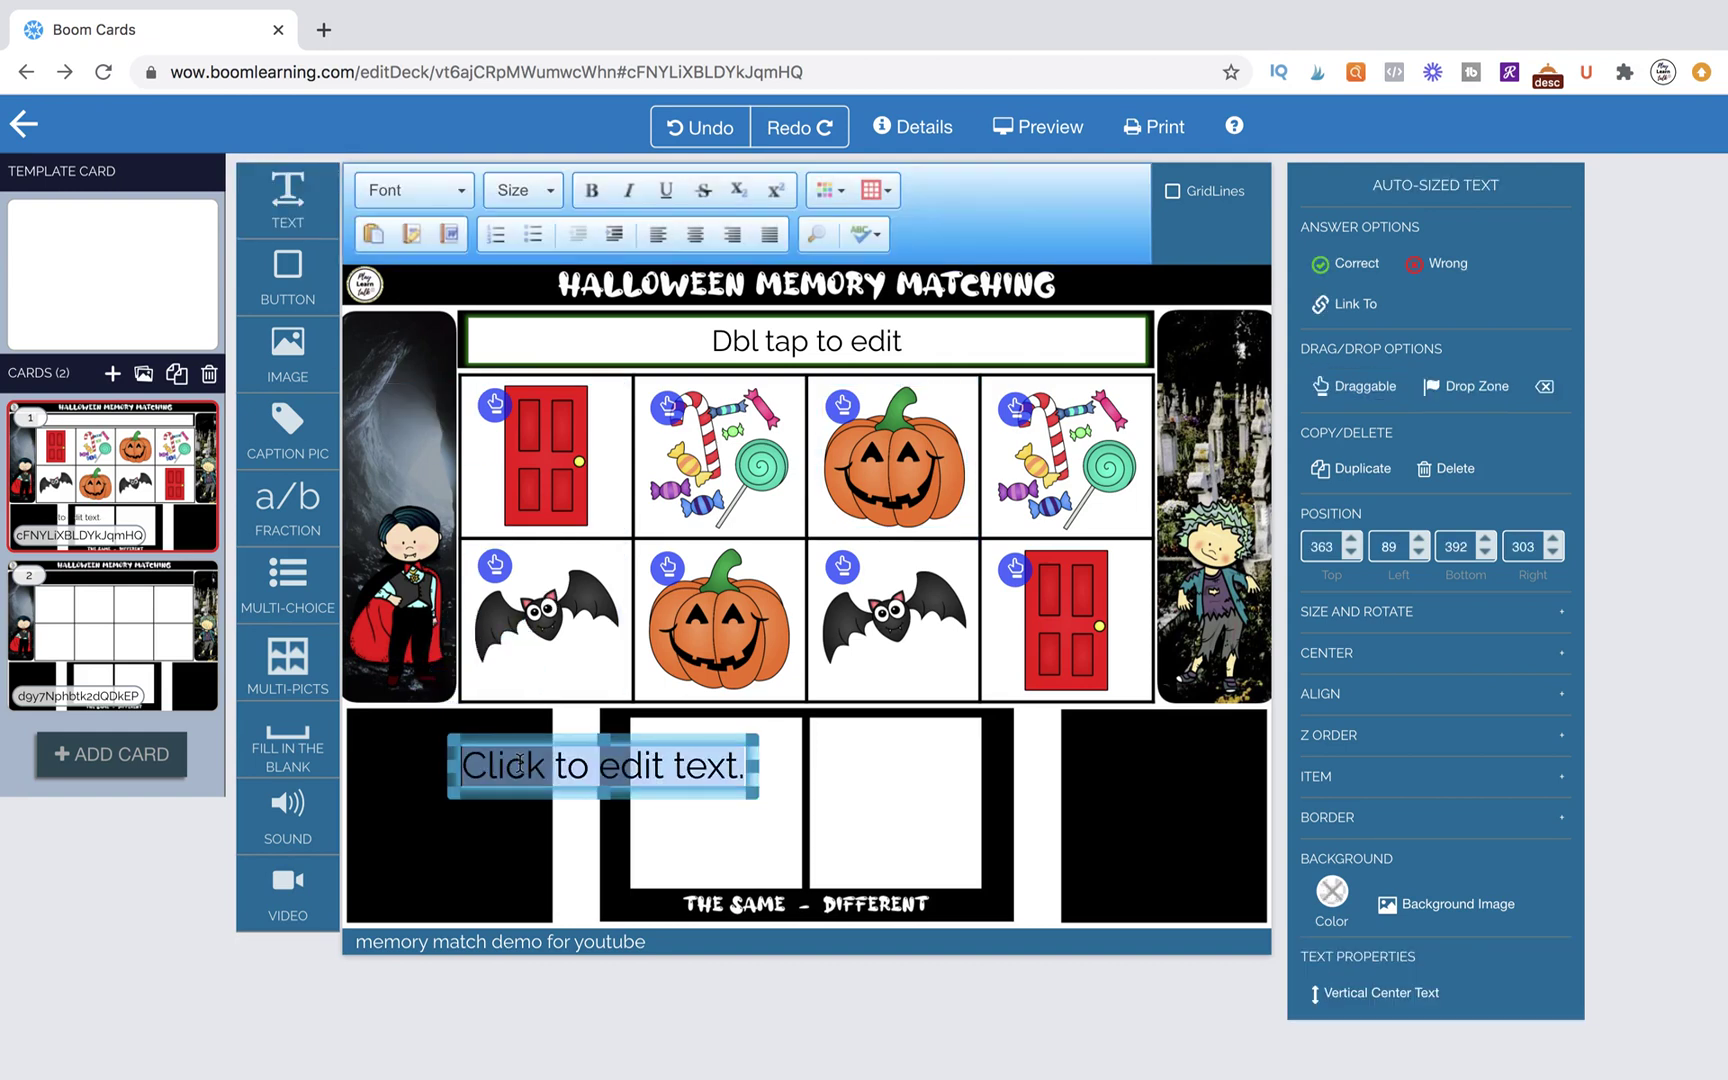
key("BackSpace")
left_click_drag(470, 791, 592, 805)
left_click(1360, 392)
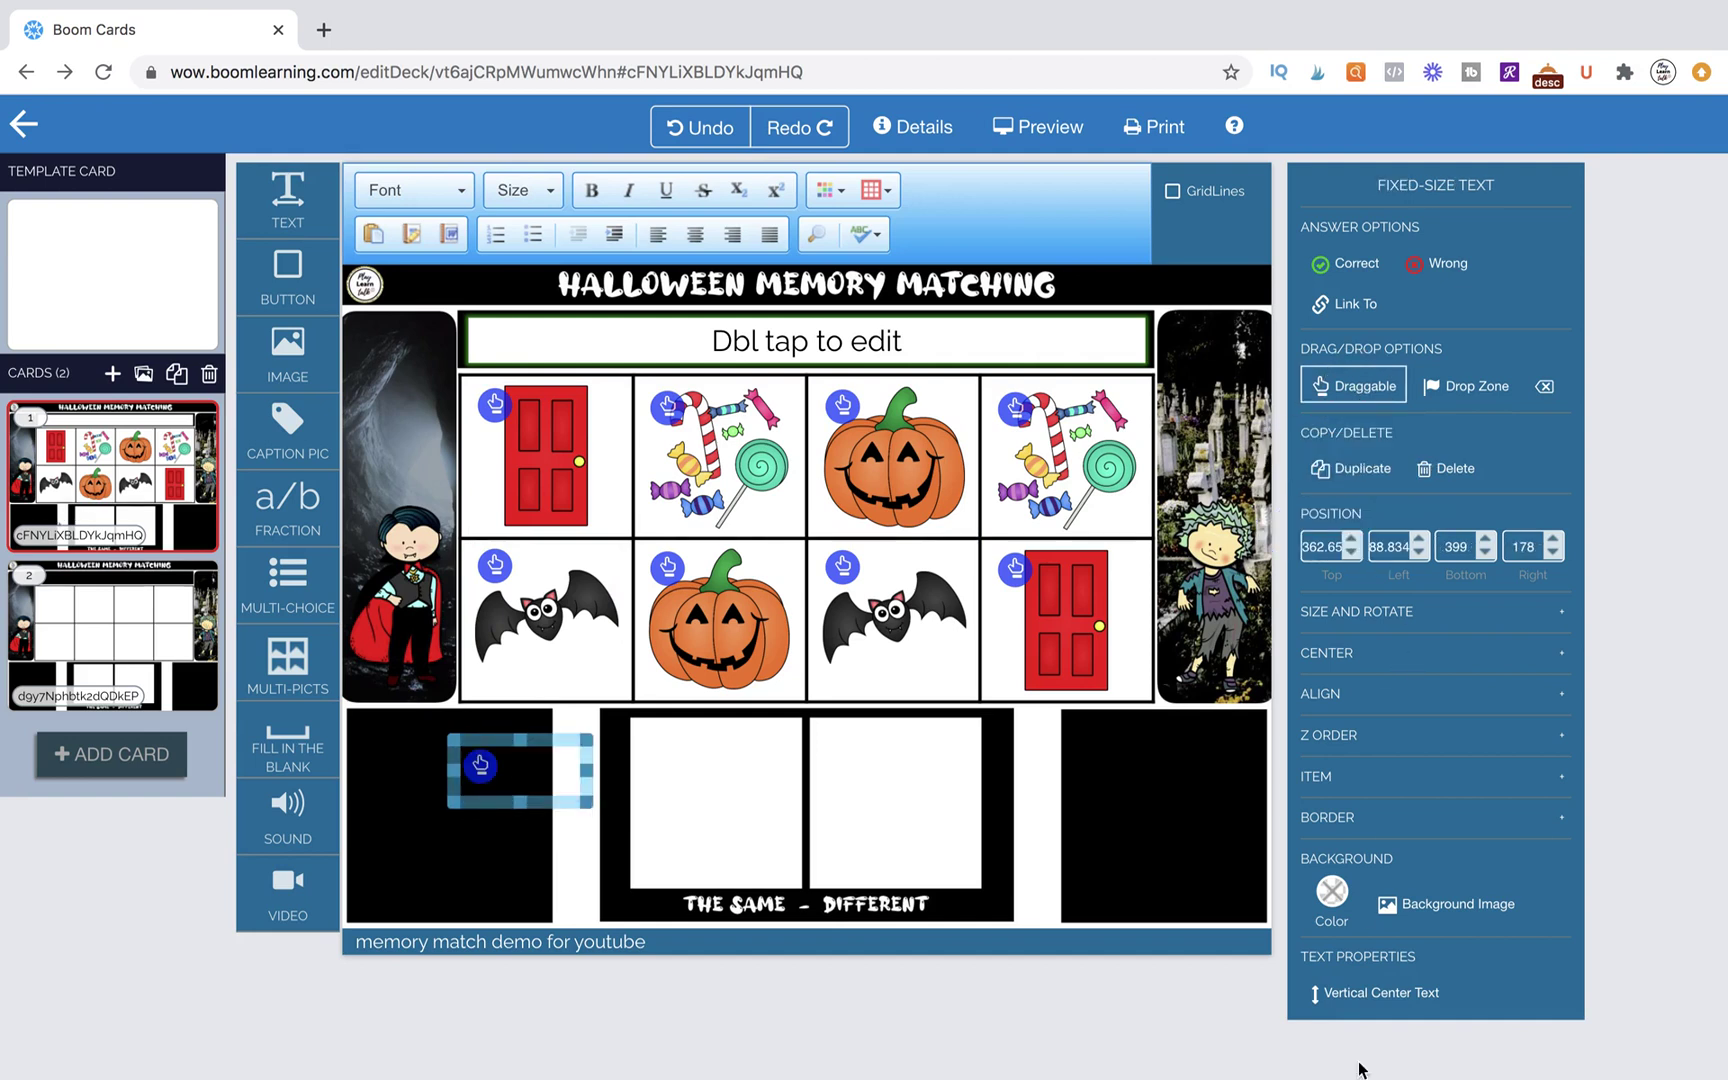
left_click(1336, 903)
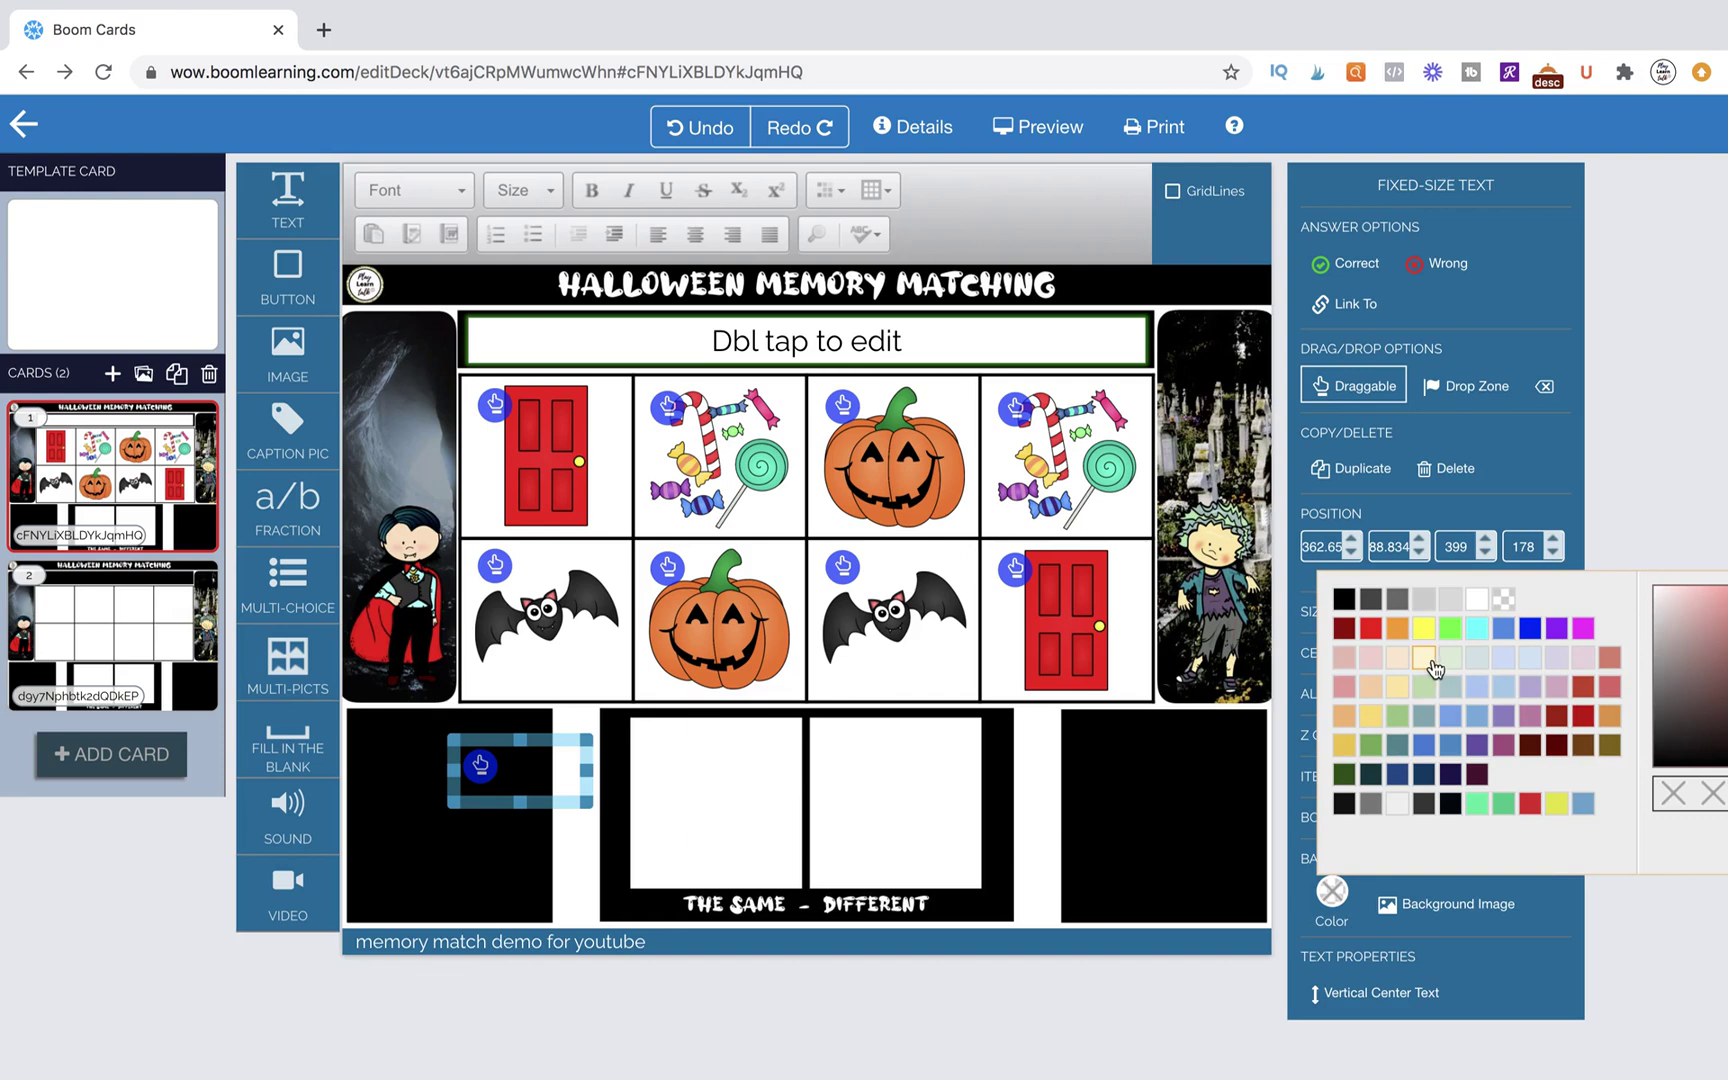
left_click(1449, 627)
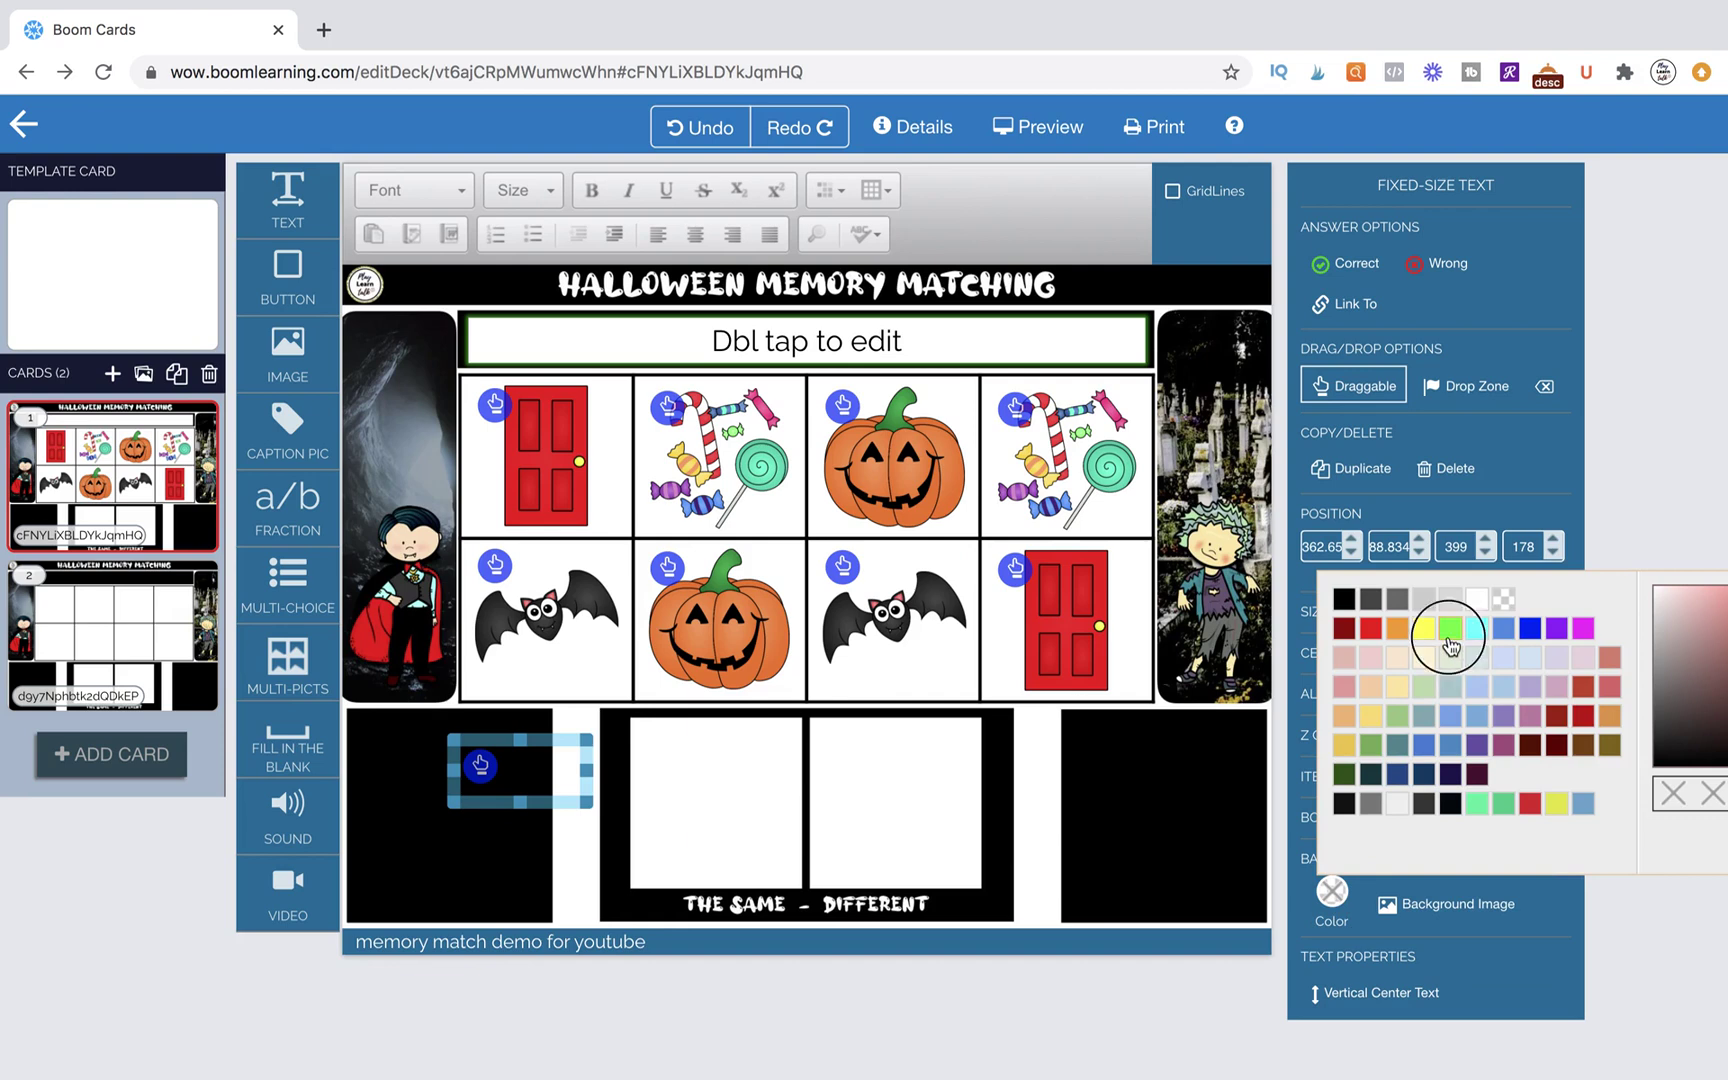
Step: Lower the green box's opacity to 35% and move it over the bottom label
left_click(580, 840)
key("ctrl+minus")
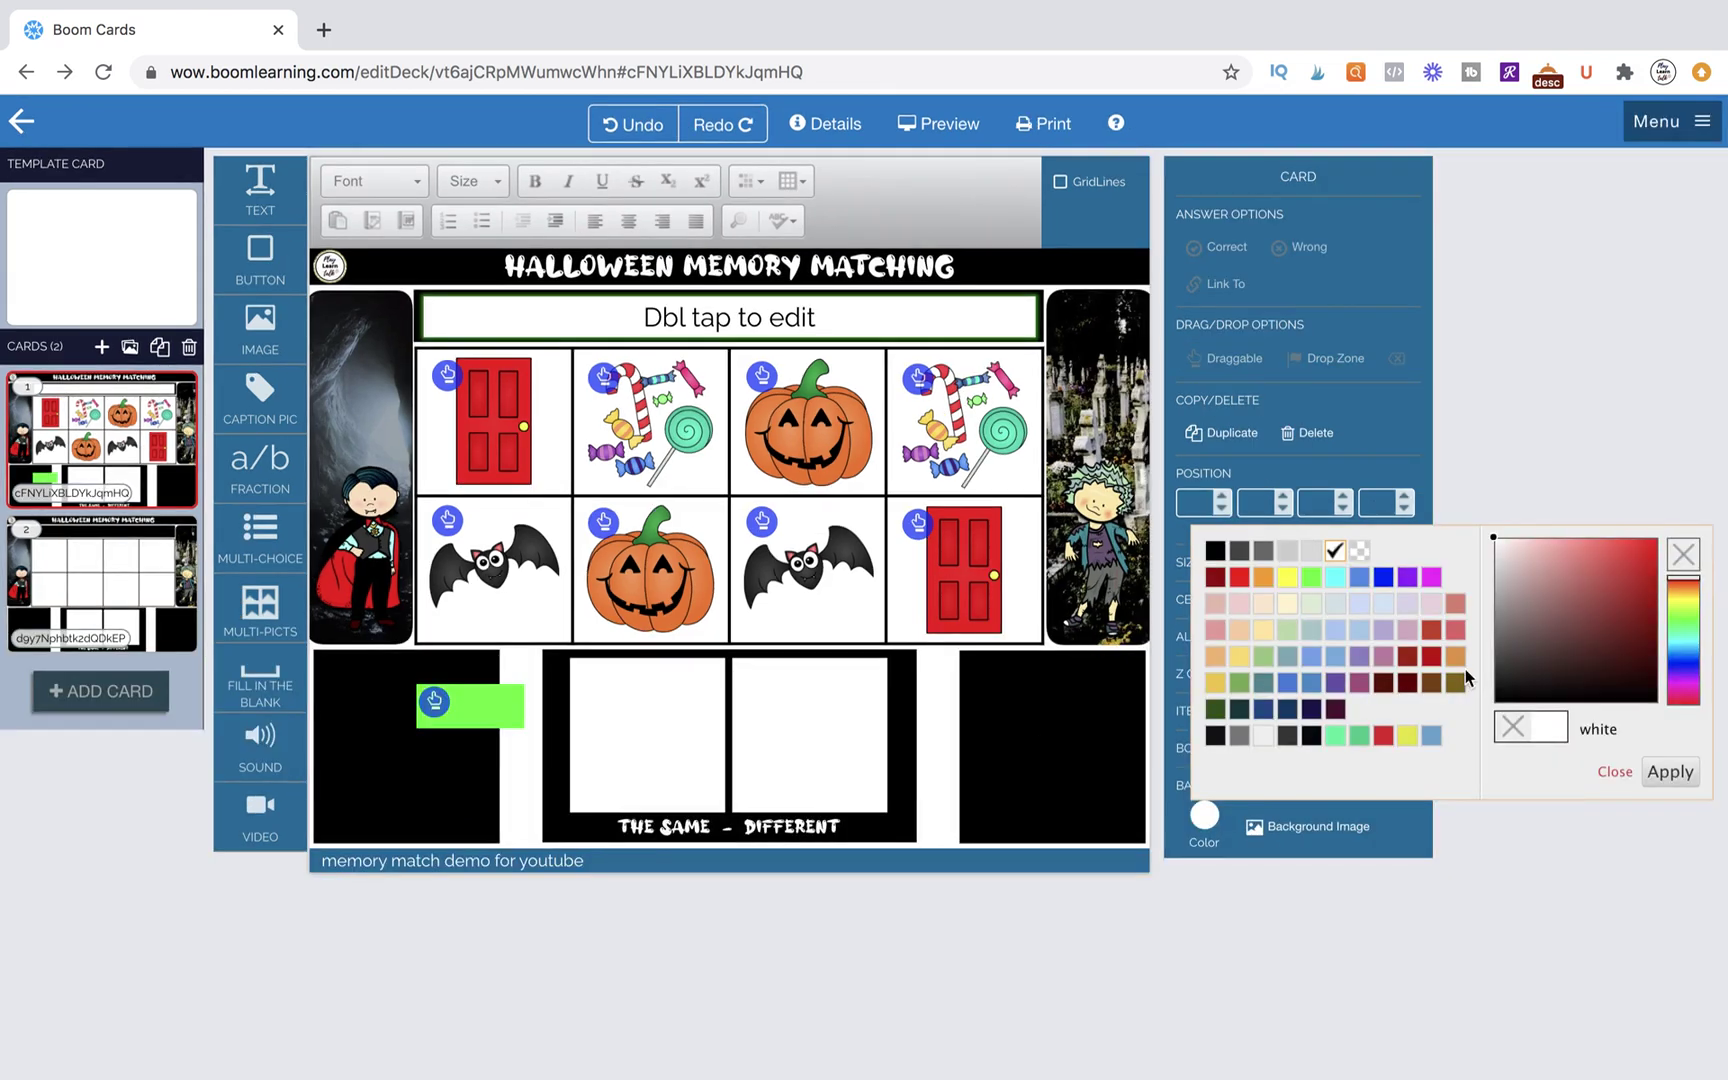
left_click(1668, 775)
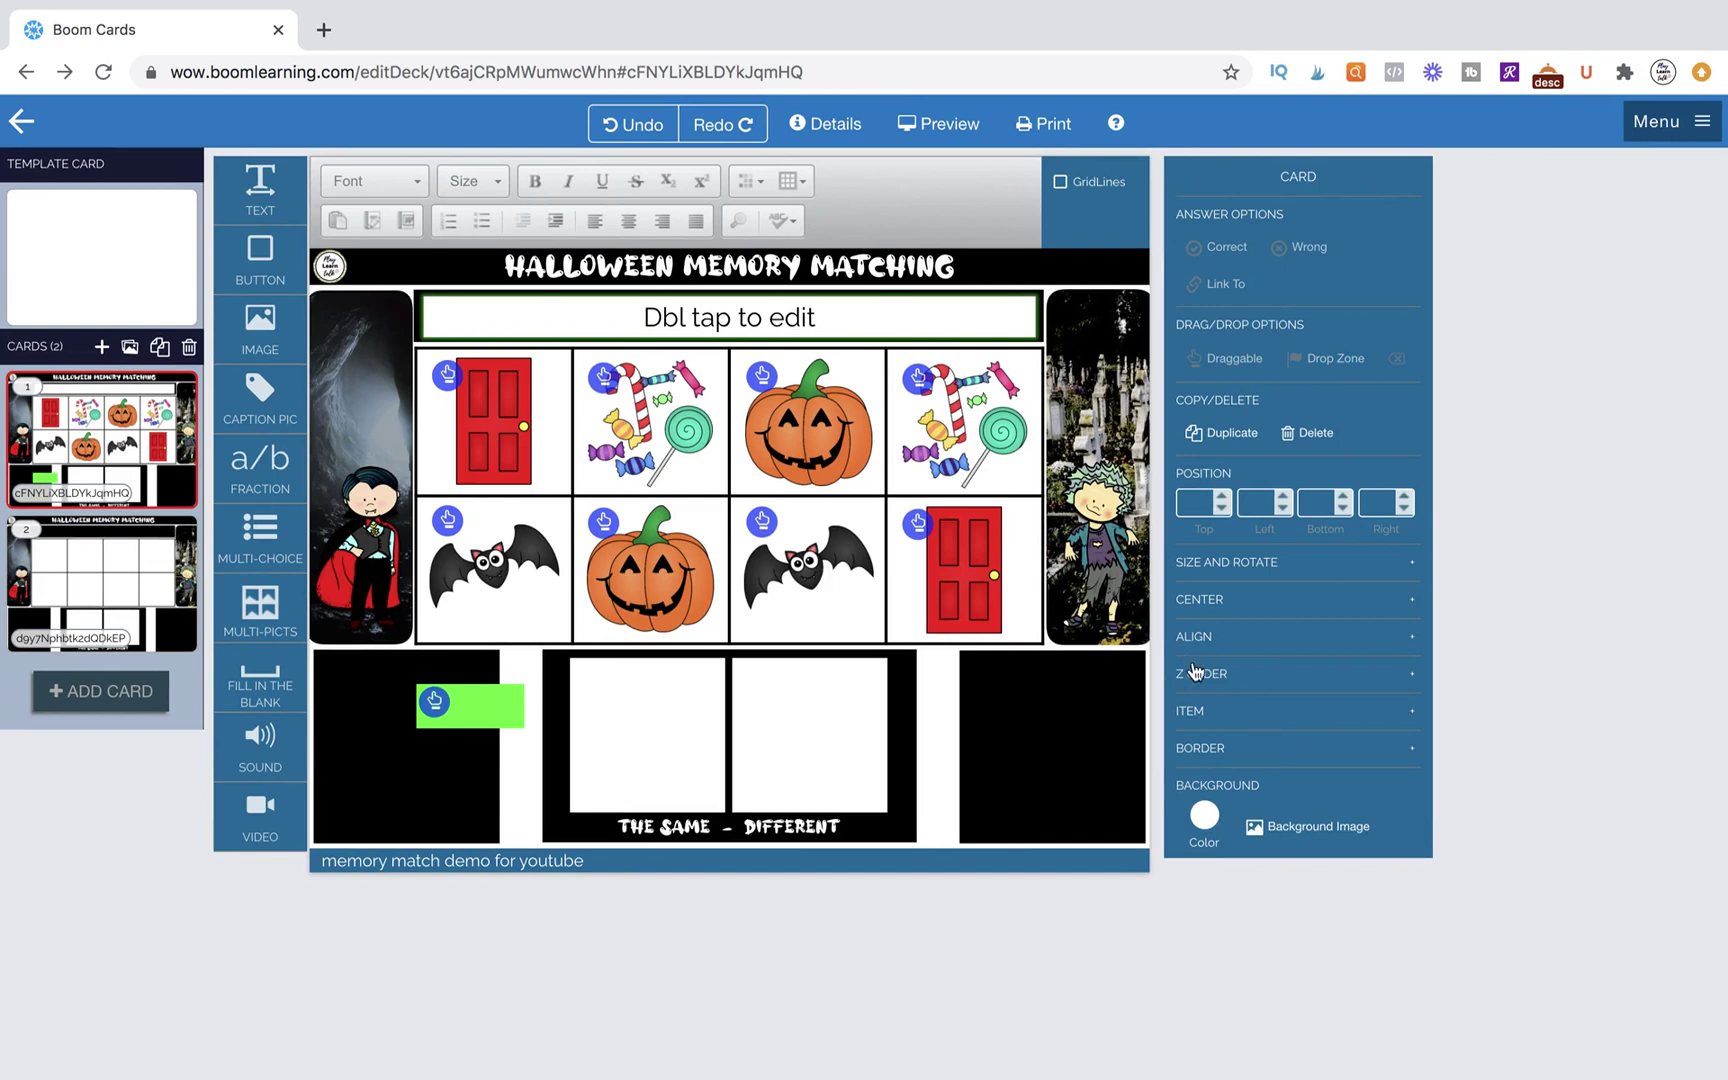
left_click(1199, 712)
left_click_drag(1410, 742, 1450, 740)
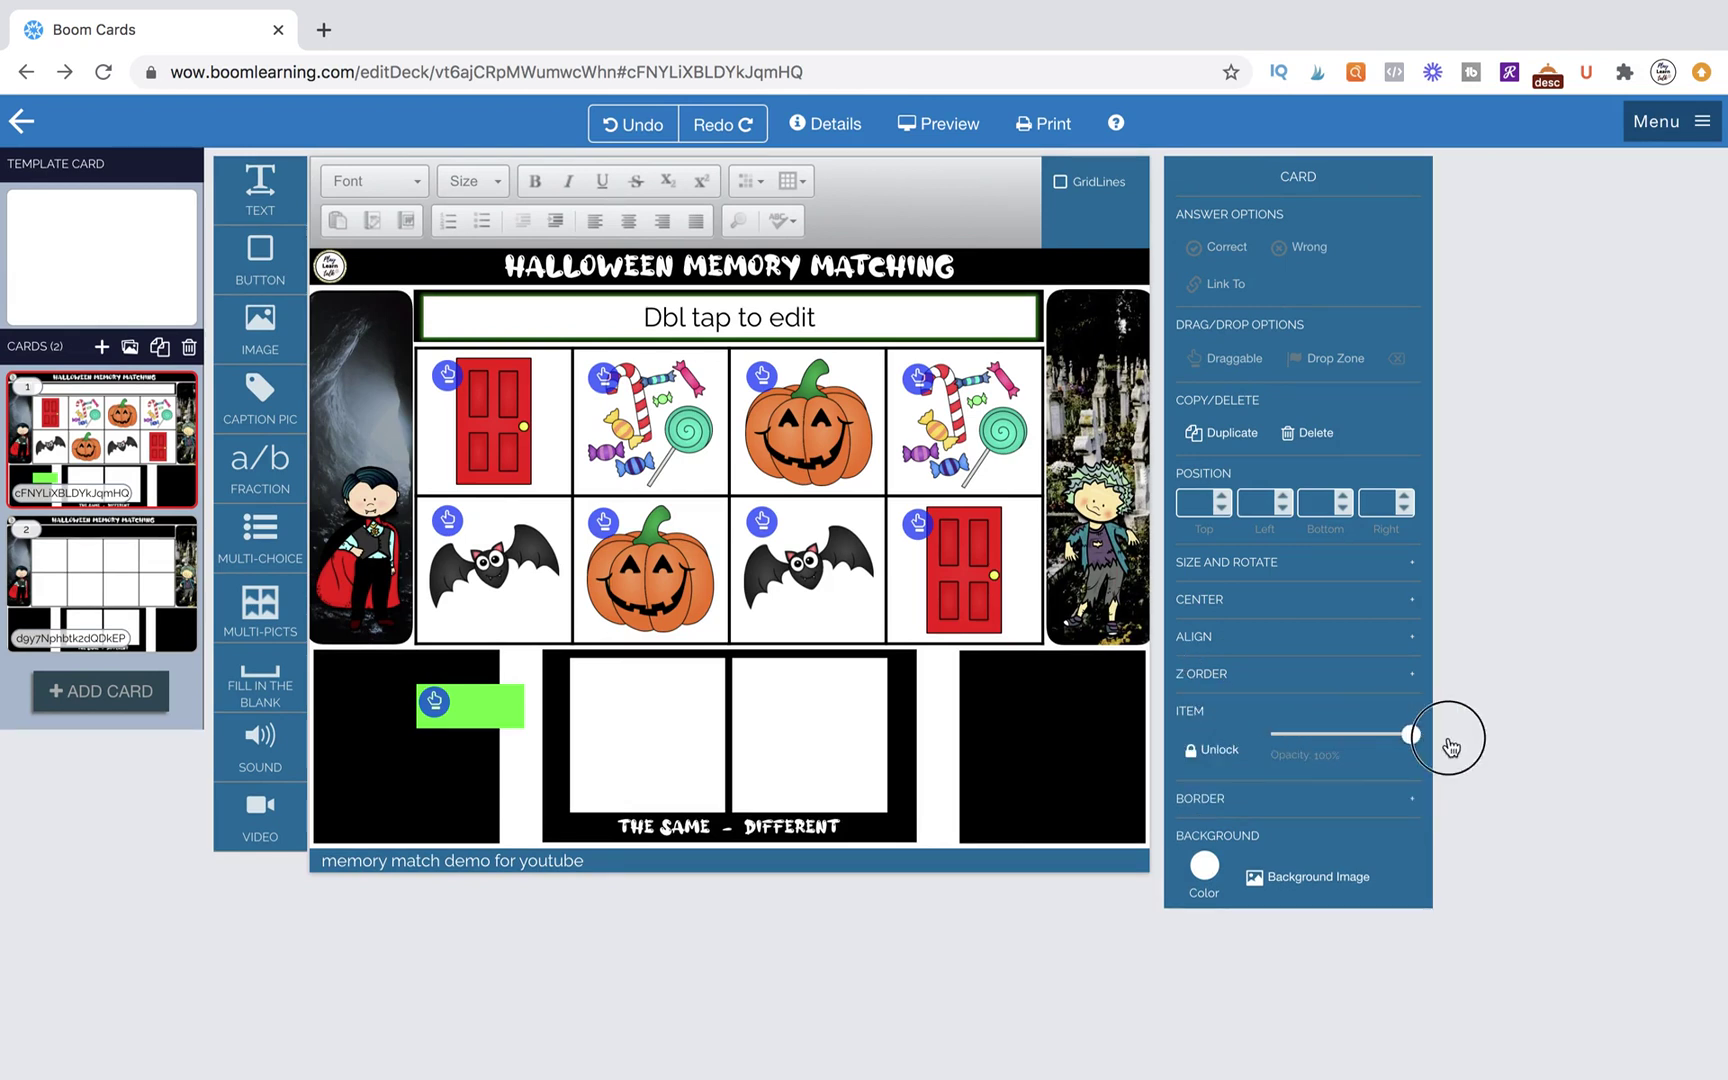
left_click(450, 700)
left_click_drag(1410, 745, 1328, 748)
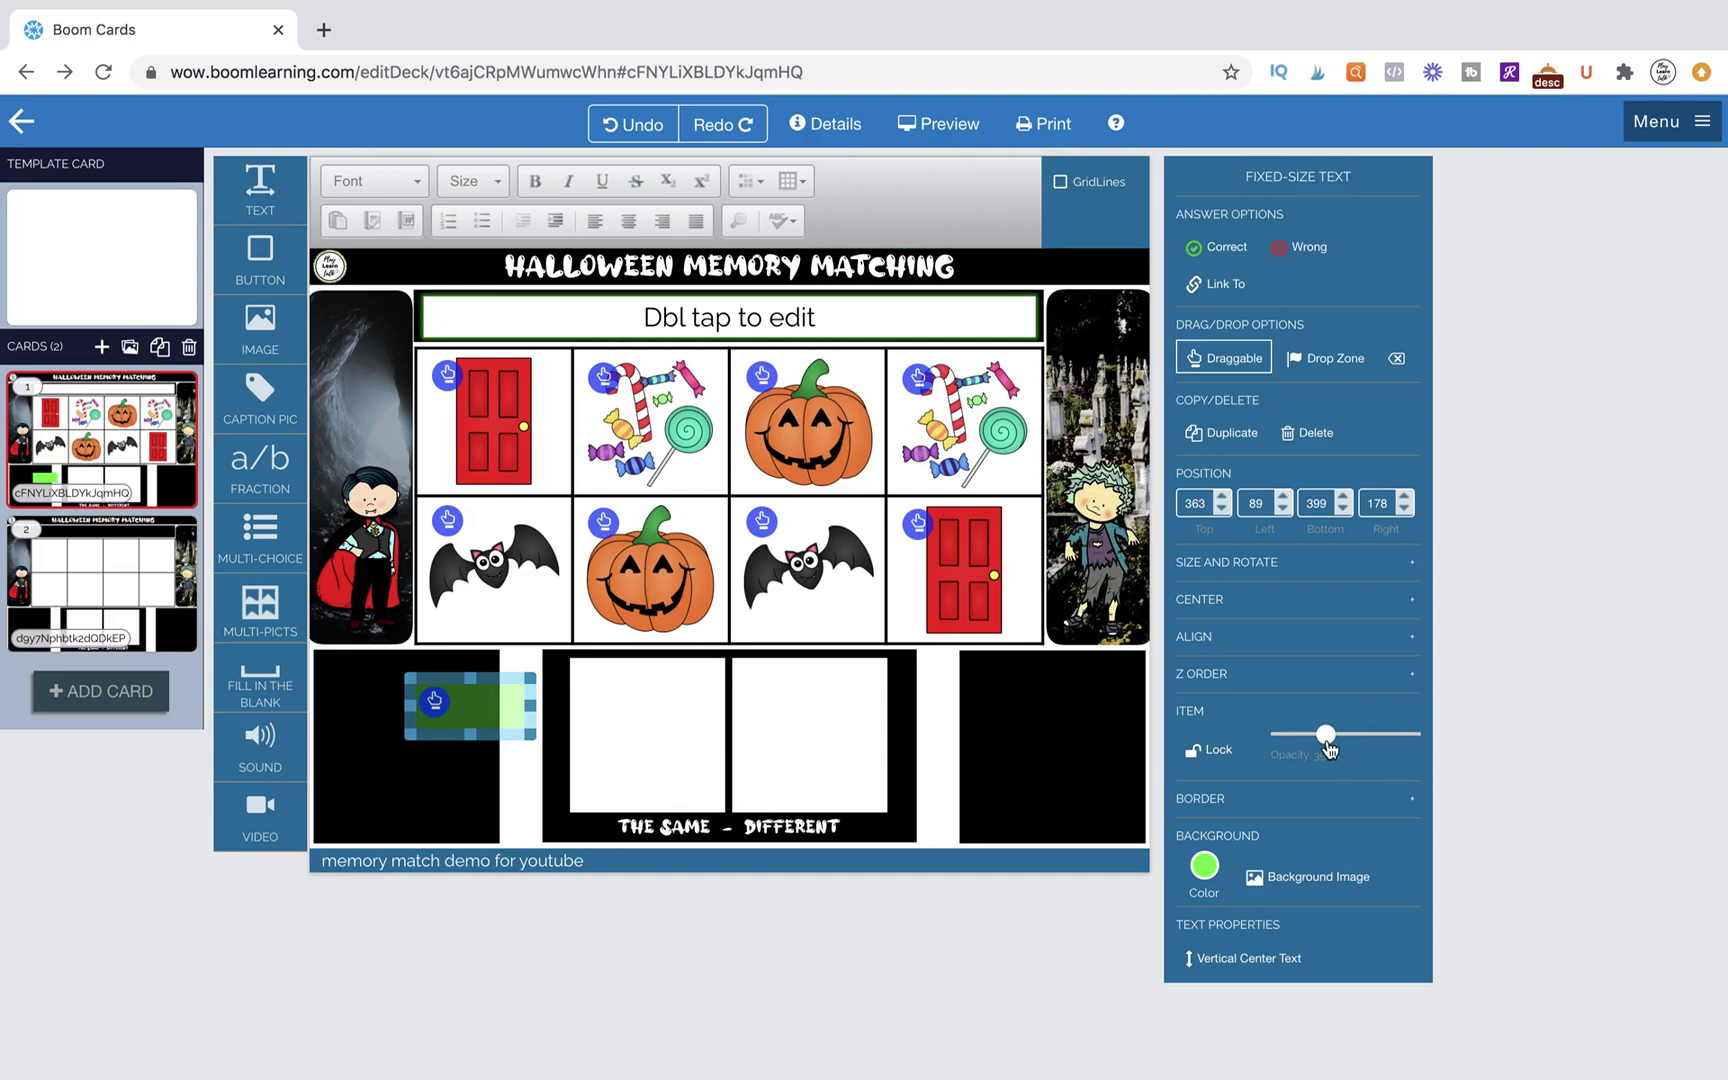
left_click_drag(494, 680, 771, 803)
Step: Stretch an emptied text box over card 1's bottom strip and set it as Drop Zone
left_click(797, 760)
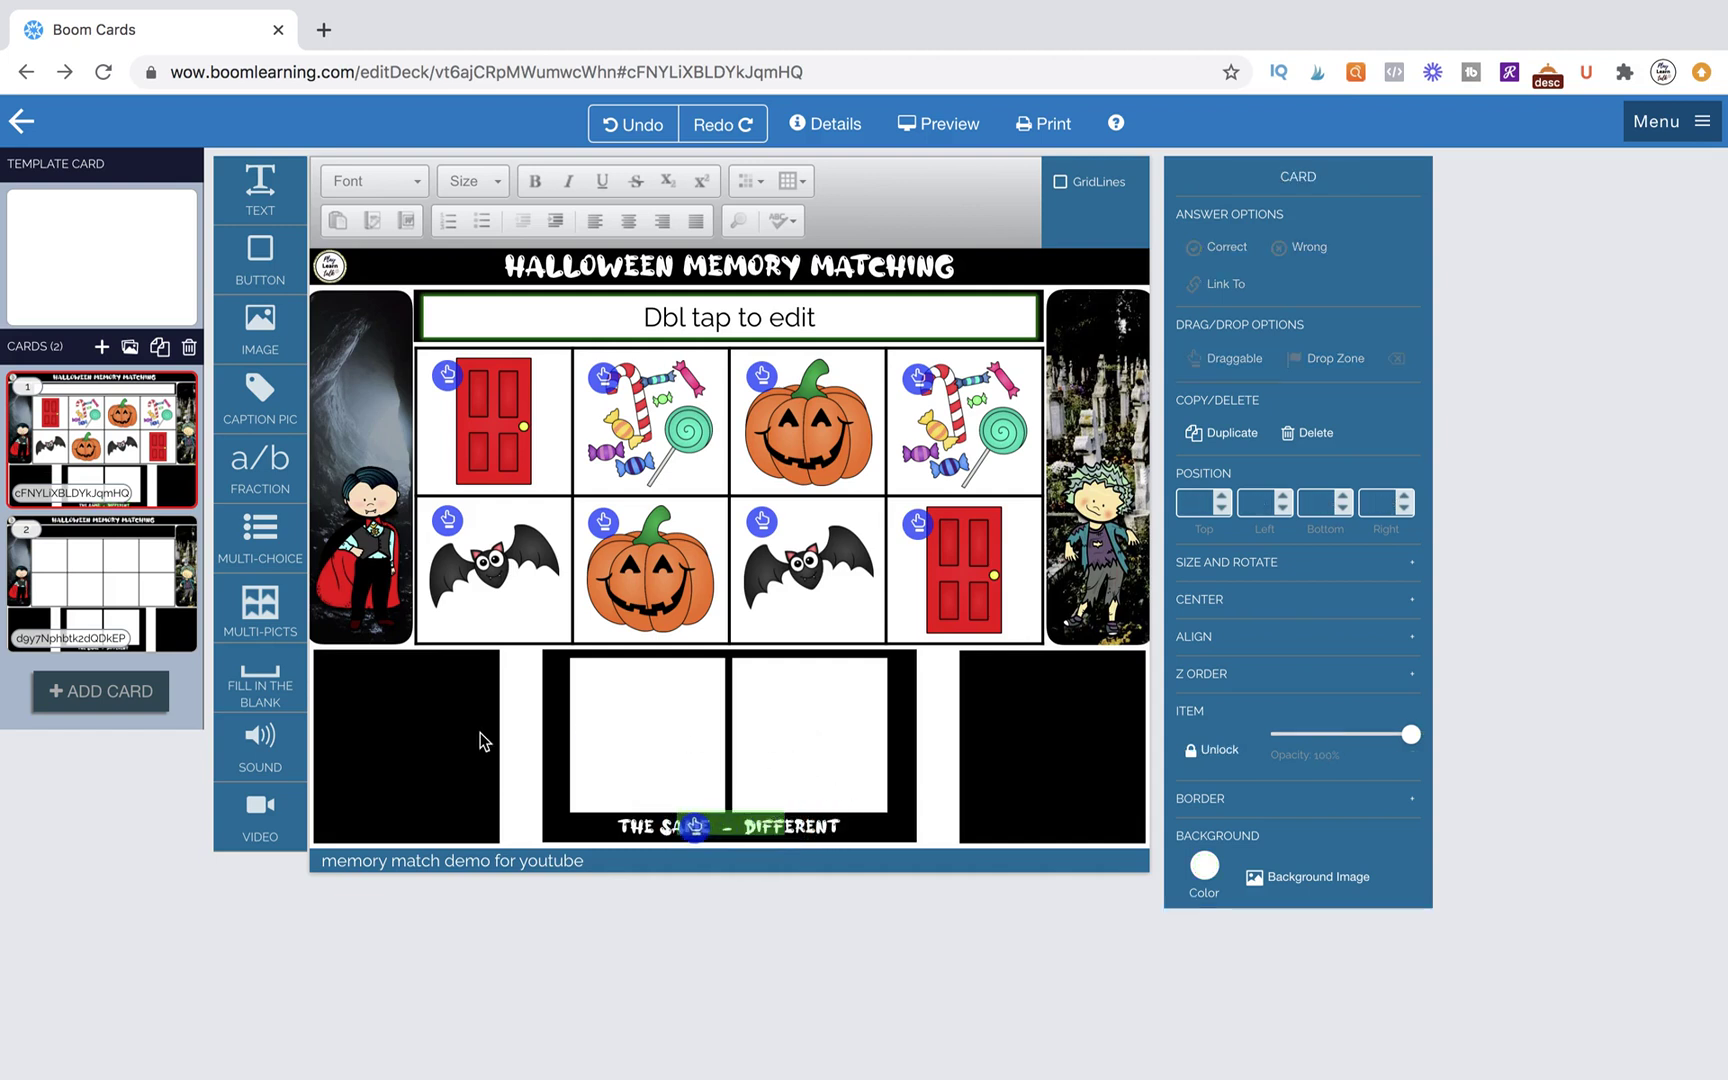
left_click_drag(260, 188, 380, 688)
double_click(380, 688)
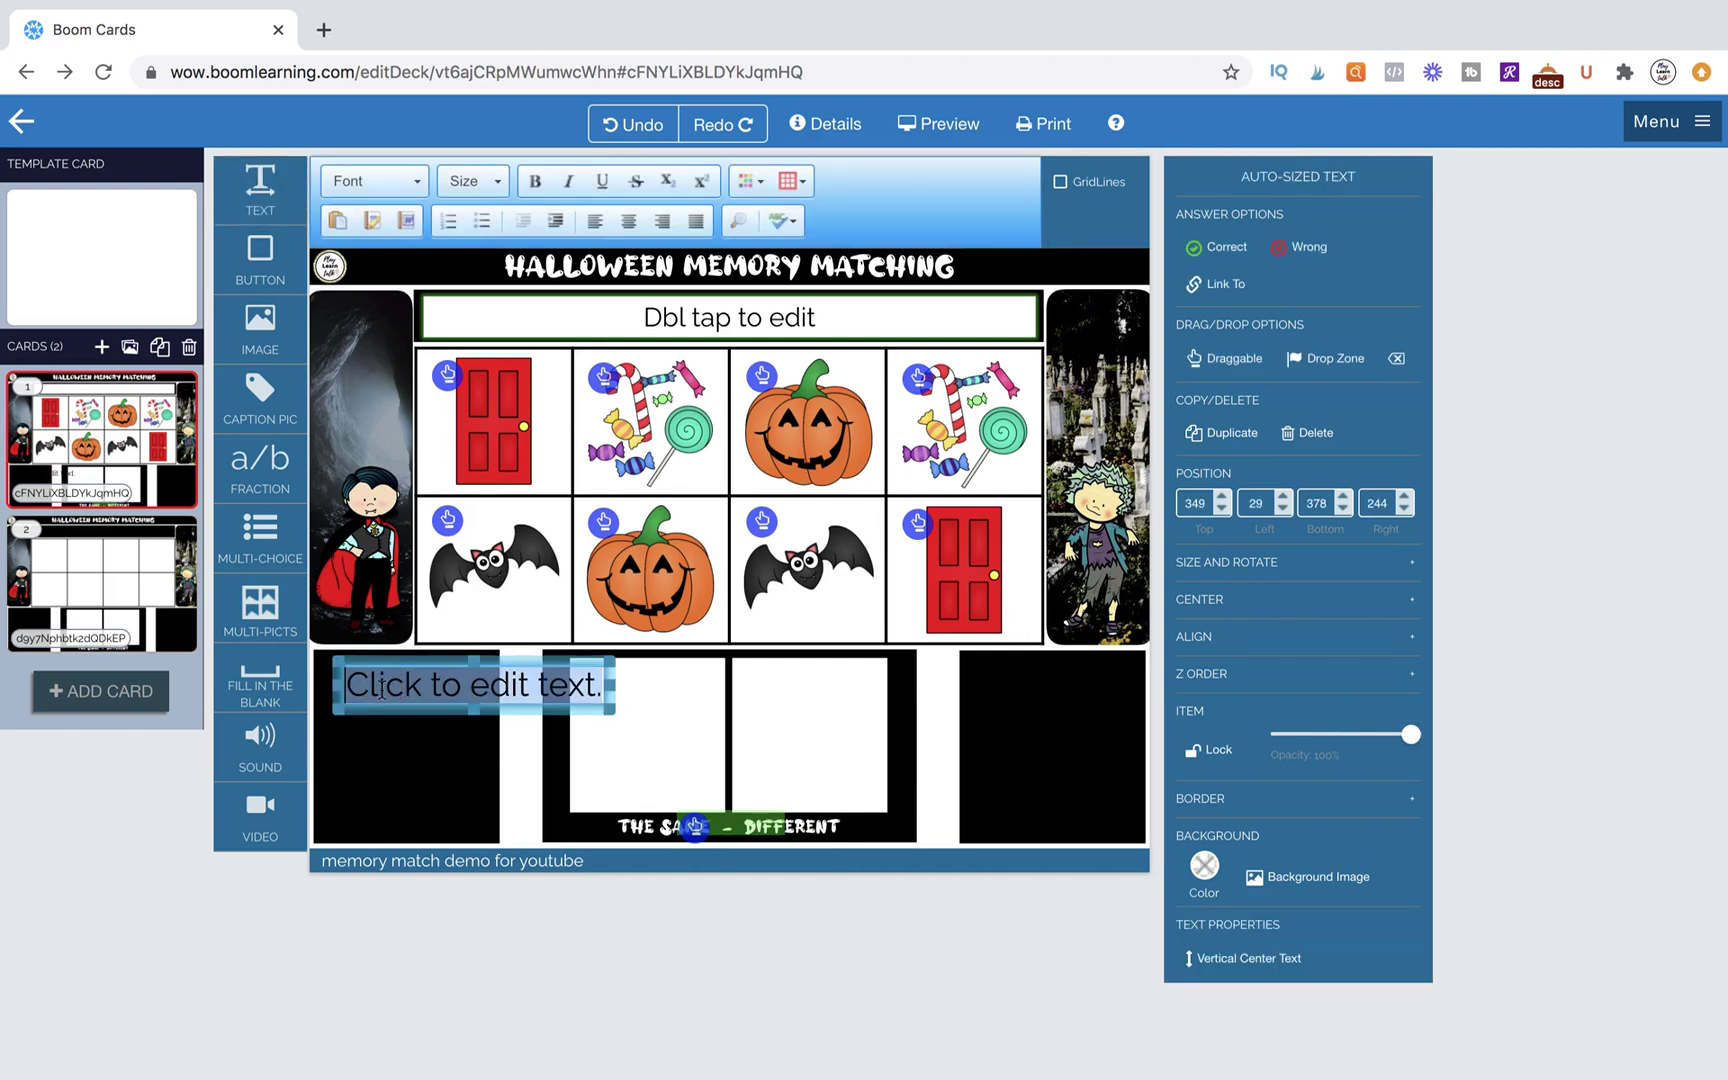
key("BackSpace")
left_click_drag(366, 716, 1169, 849)
left_click_drag(1155, 851, 1153, 849)
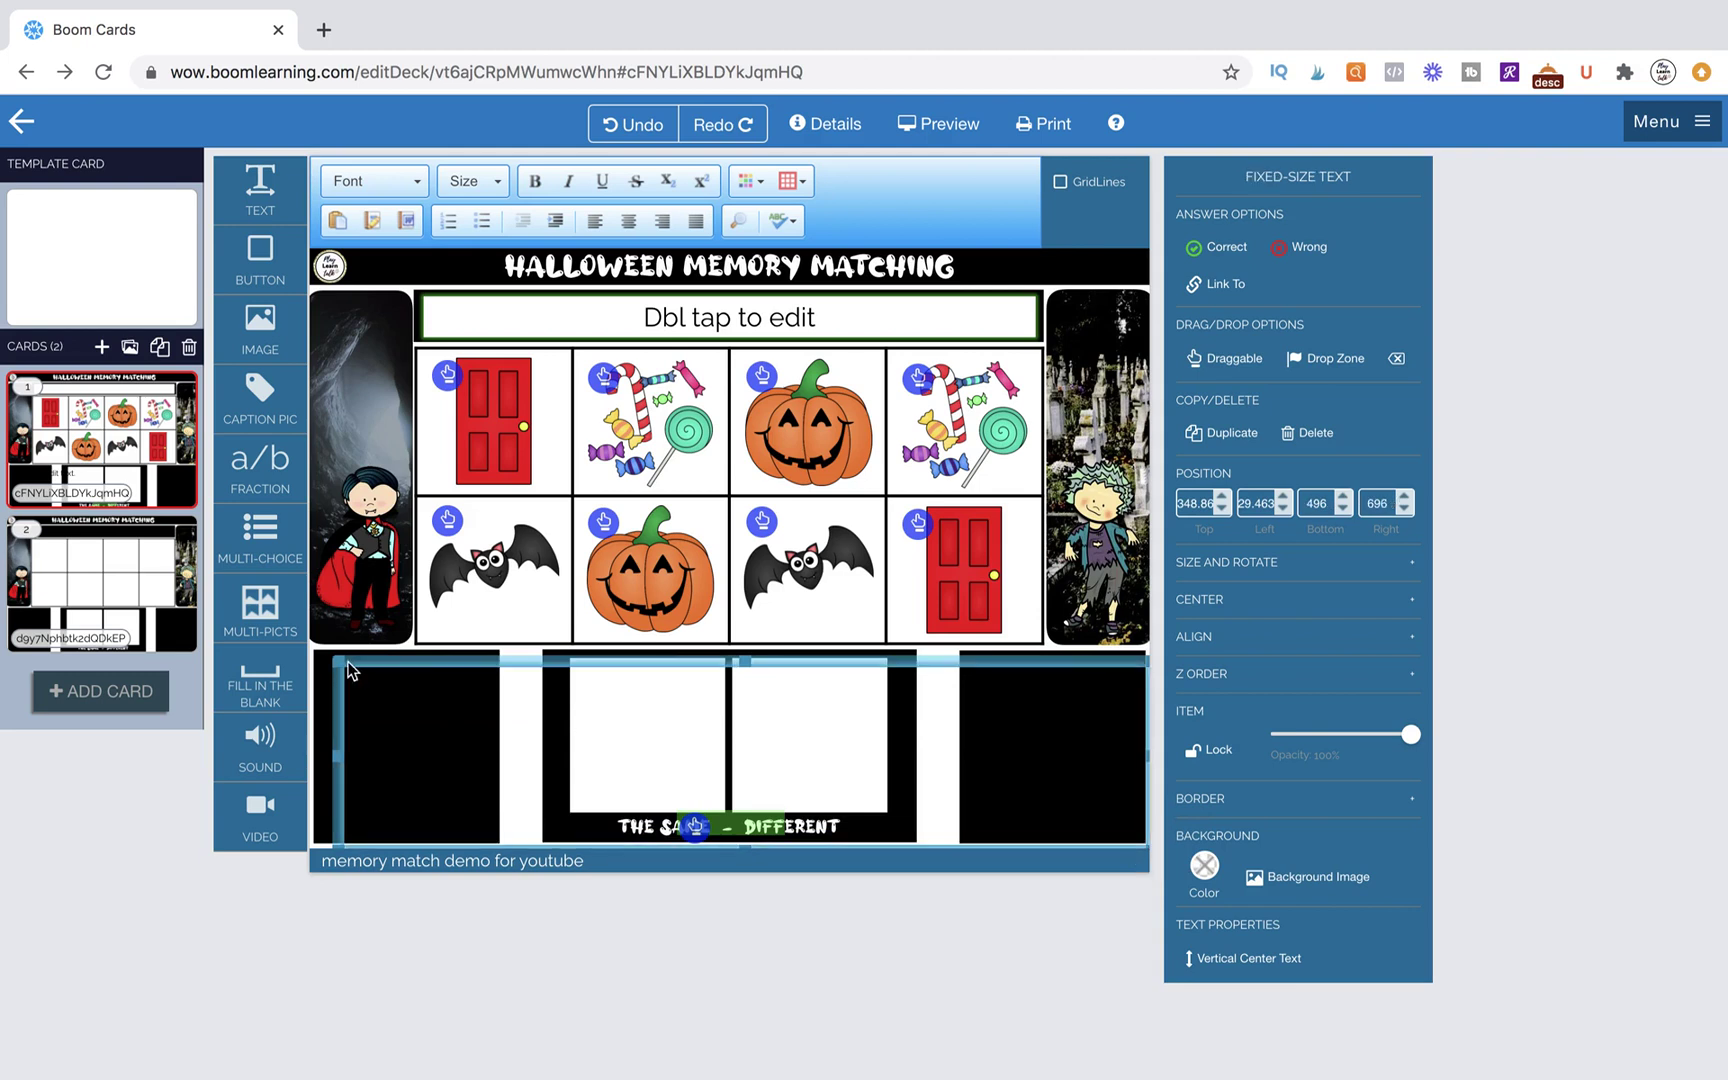
left_click_drag(340, 662, 305, 640)
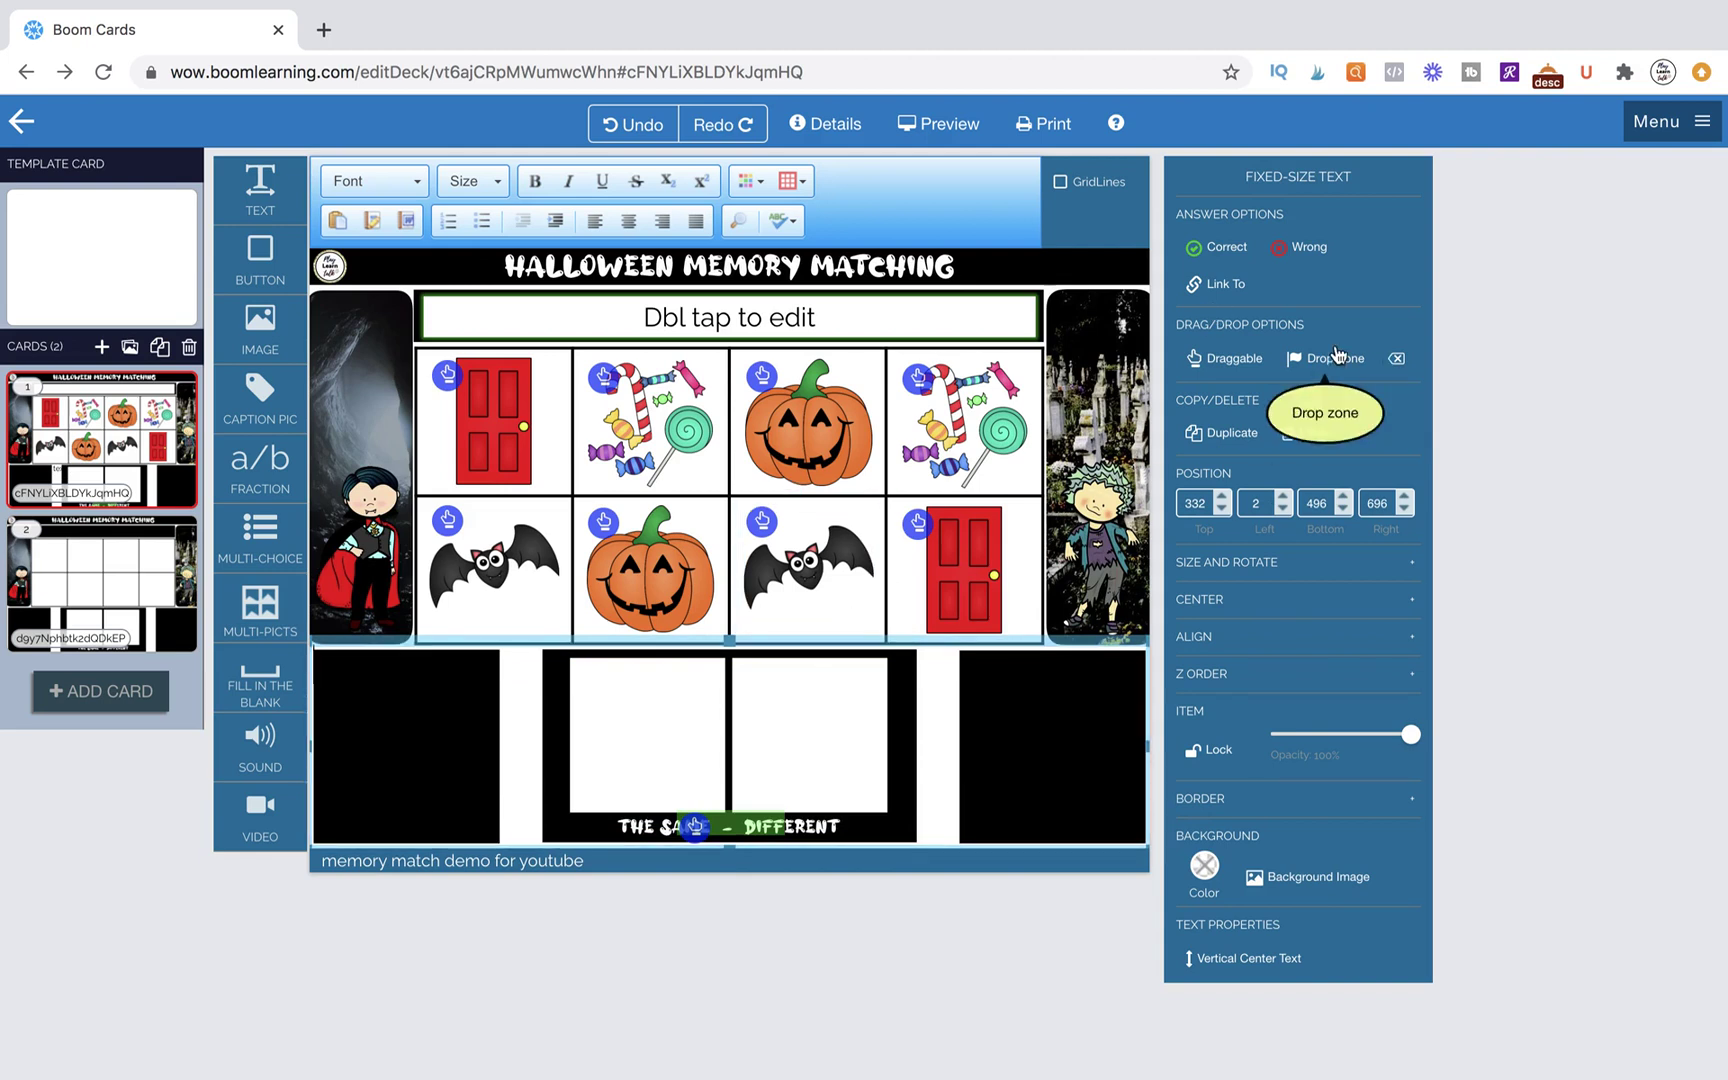
left_click(1340, 358)
Step: On card 2, add a text box over the top-left grid cell and clear its placeholder text
left_click(108, 578)
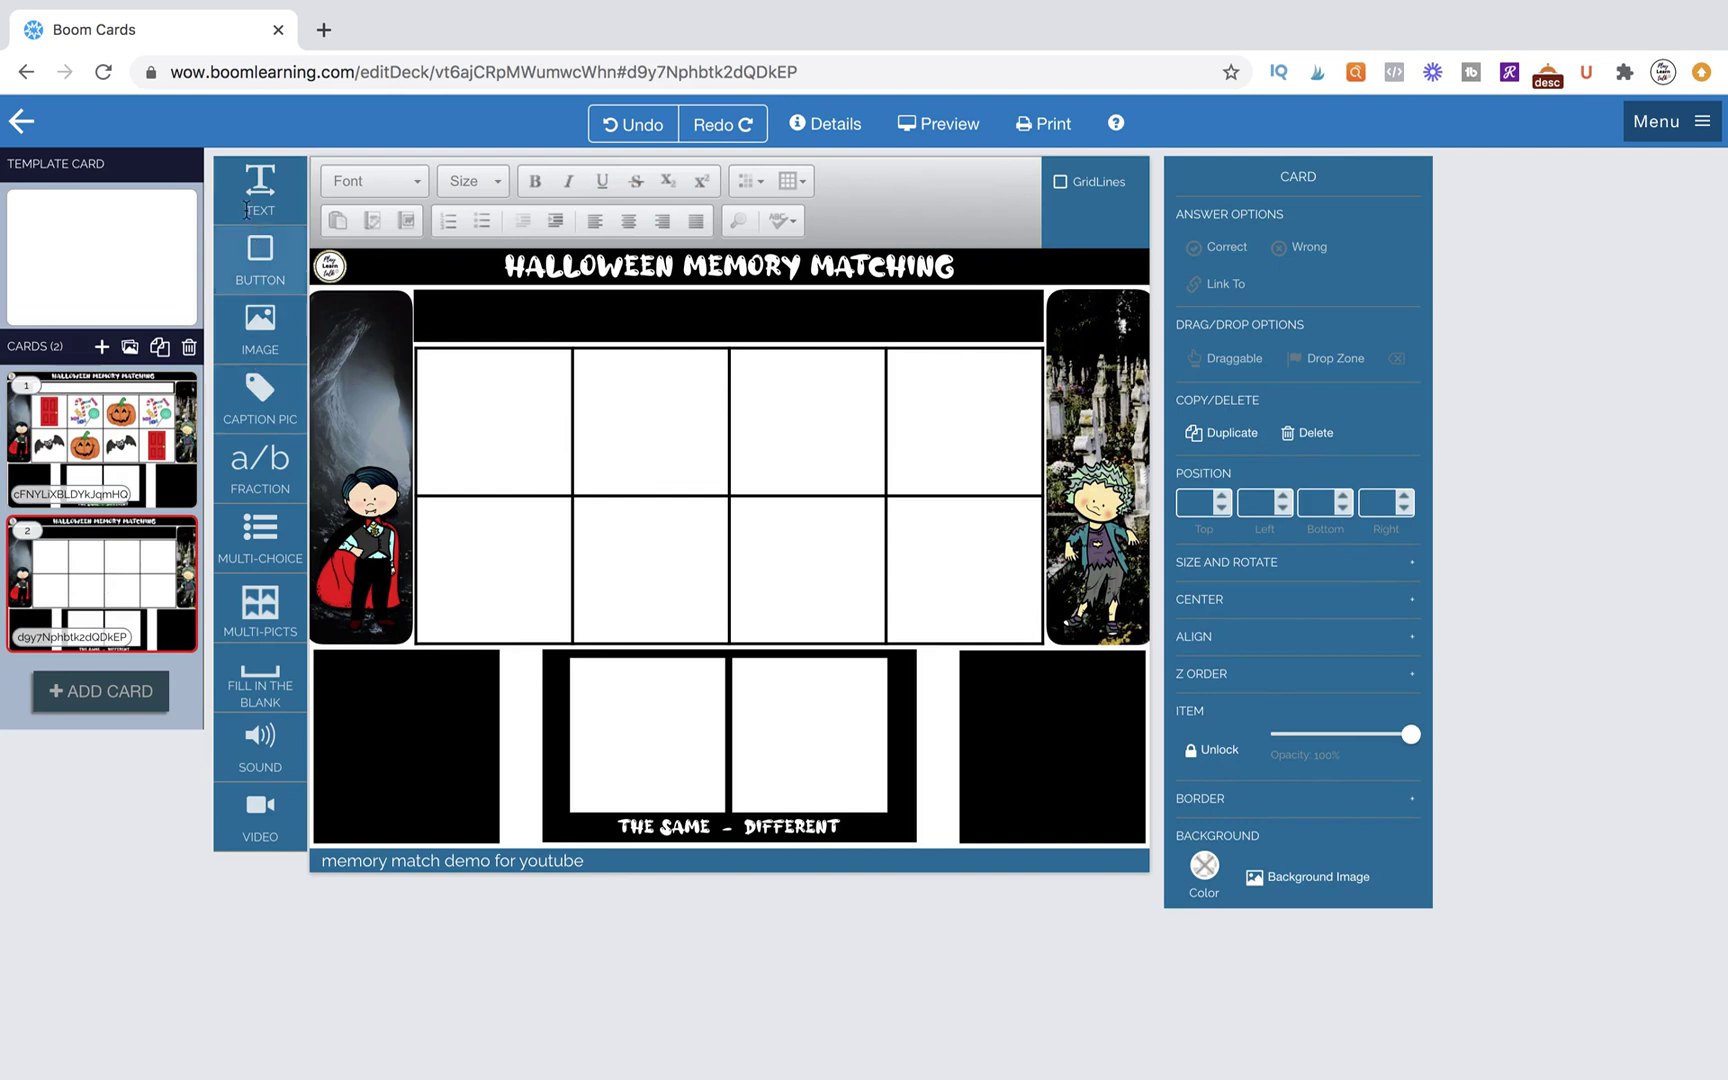
left_click_drag(259, 190, 573, 499)
double_click(531, 465)
key("BackSpace")
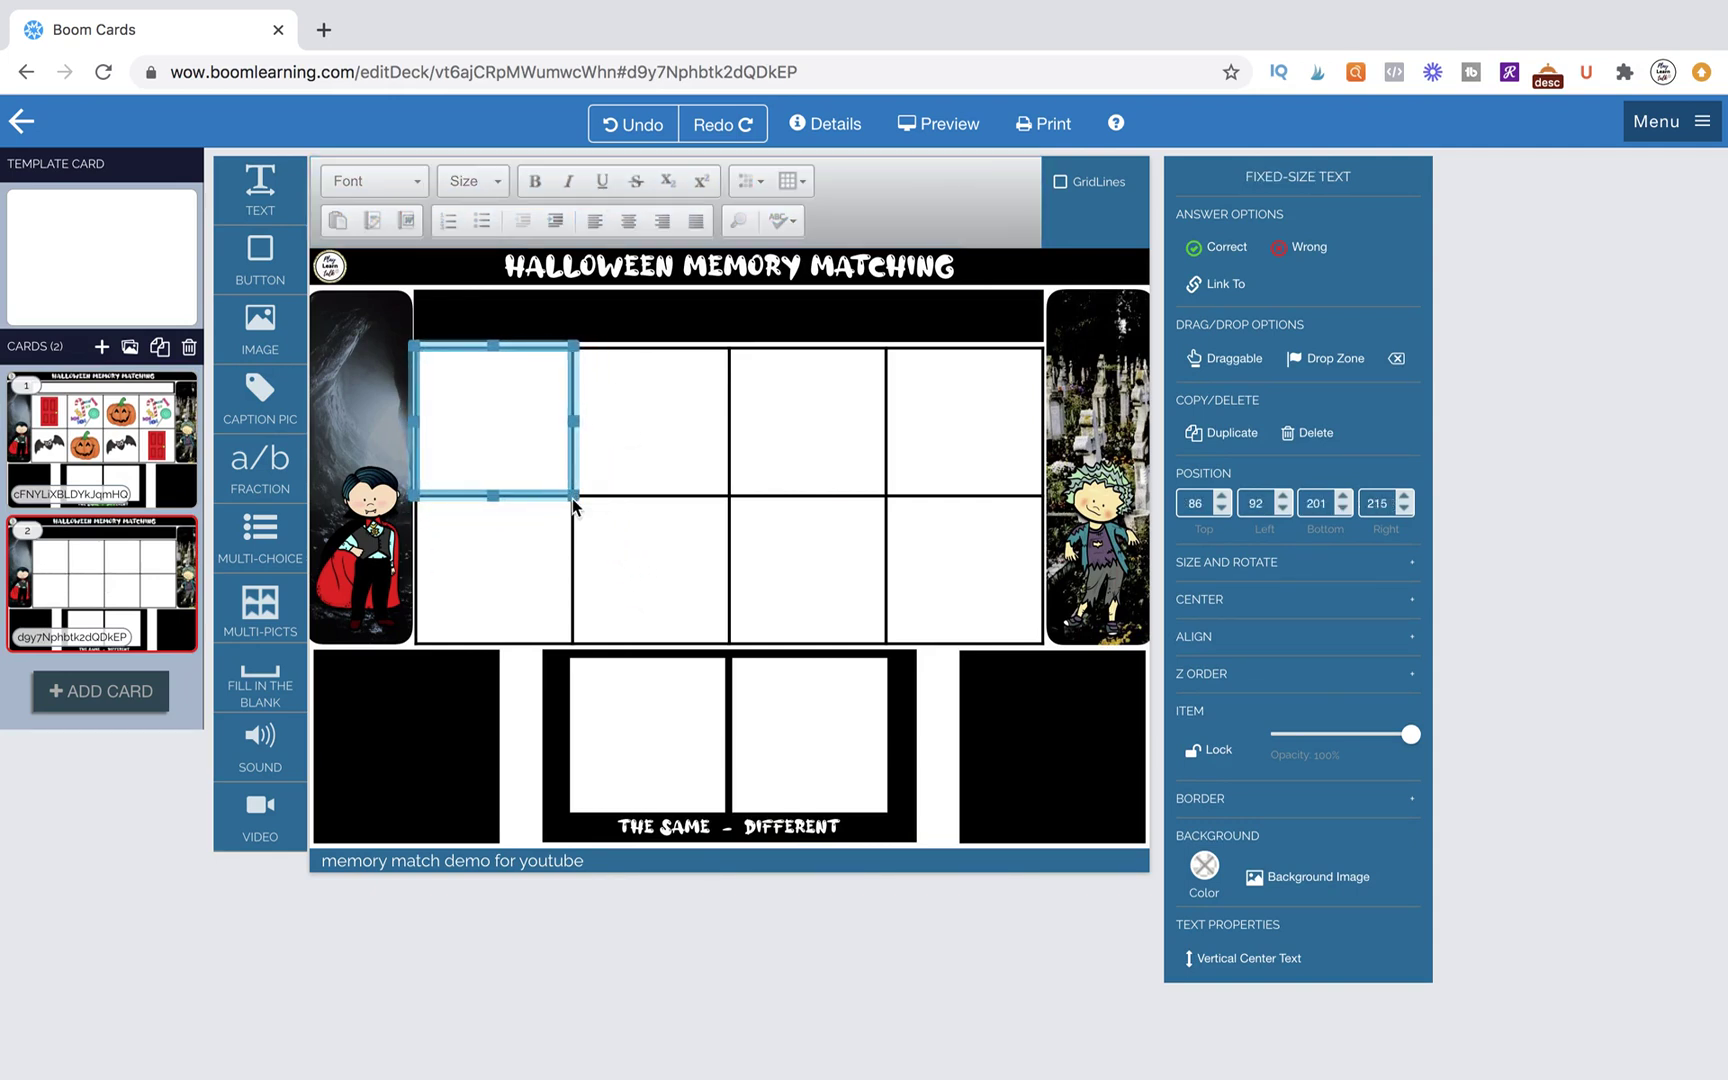
Step: Give the box an orange background color
left_click(1205, 866)
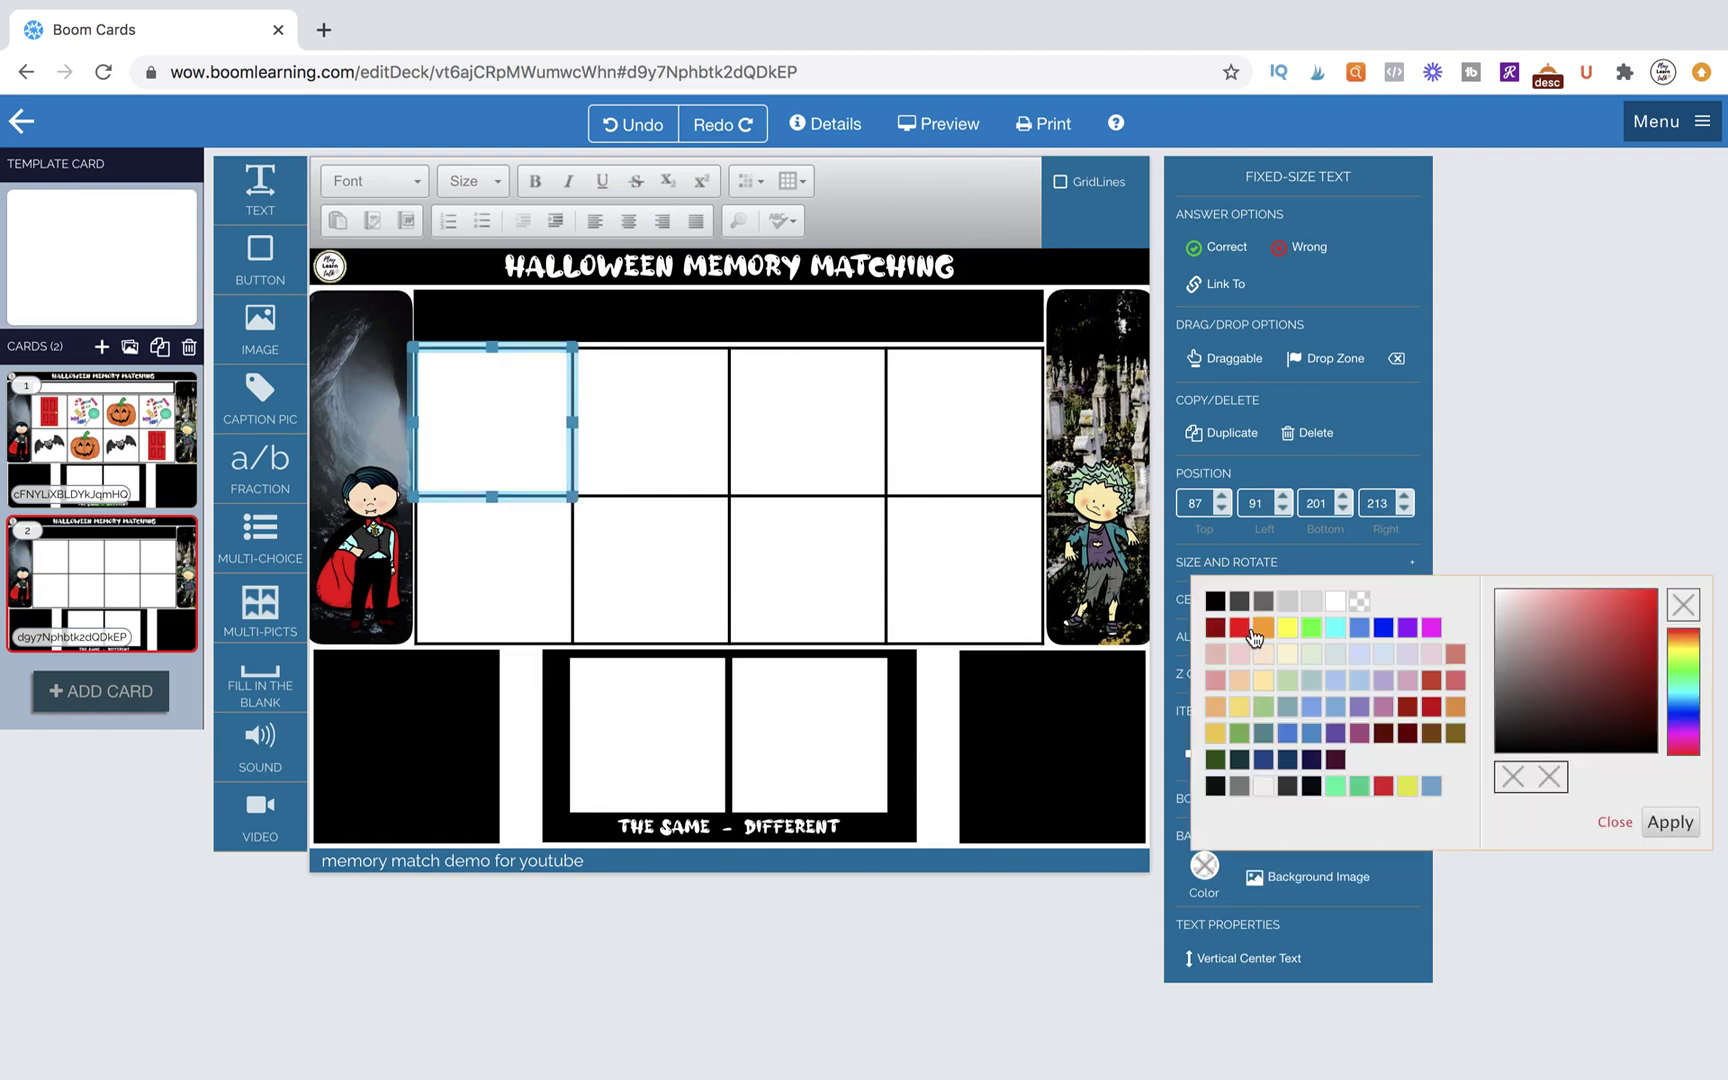
left_click(1262, 627)
left_click(748, 532)
left_click(545, 455)
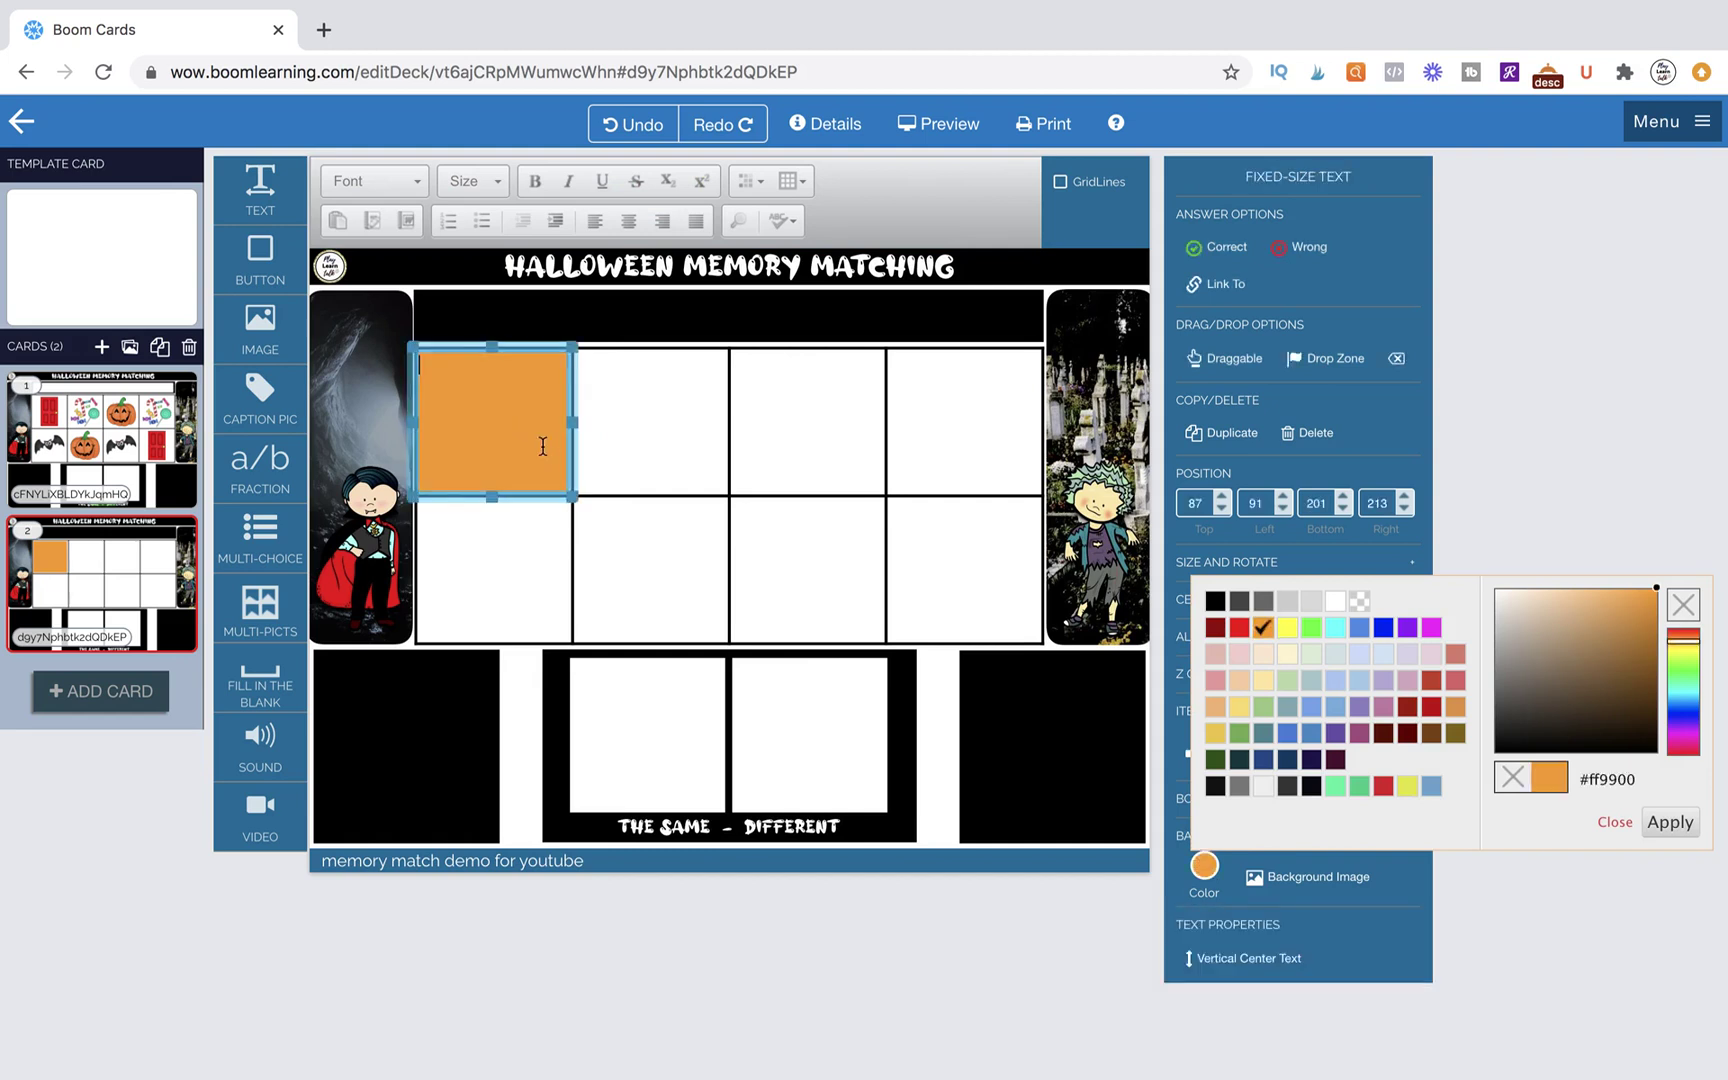
left_click(705, 516)
left_click(510, 404)
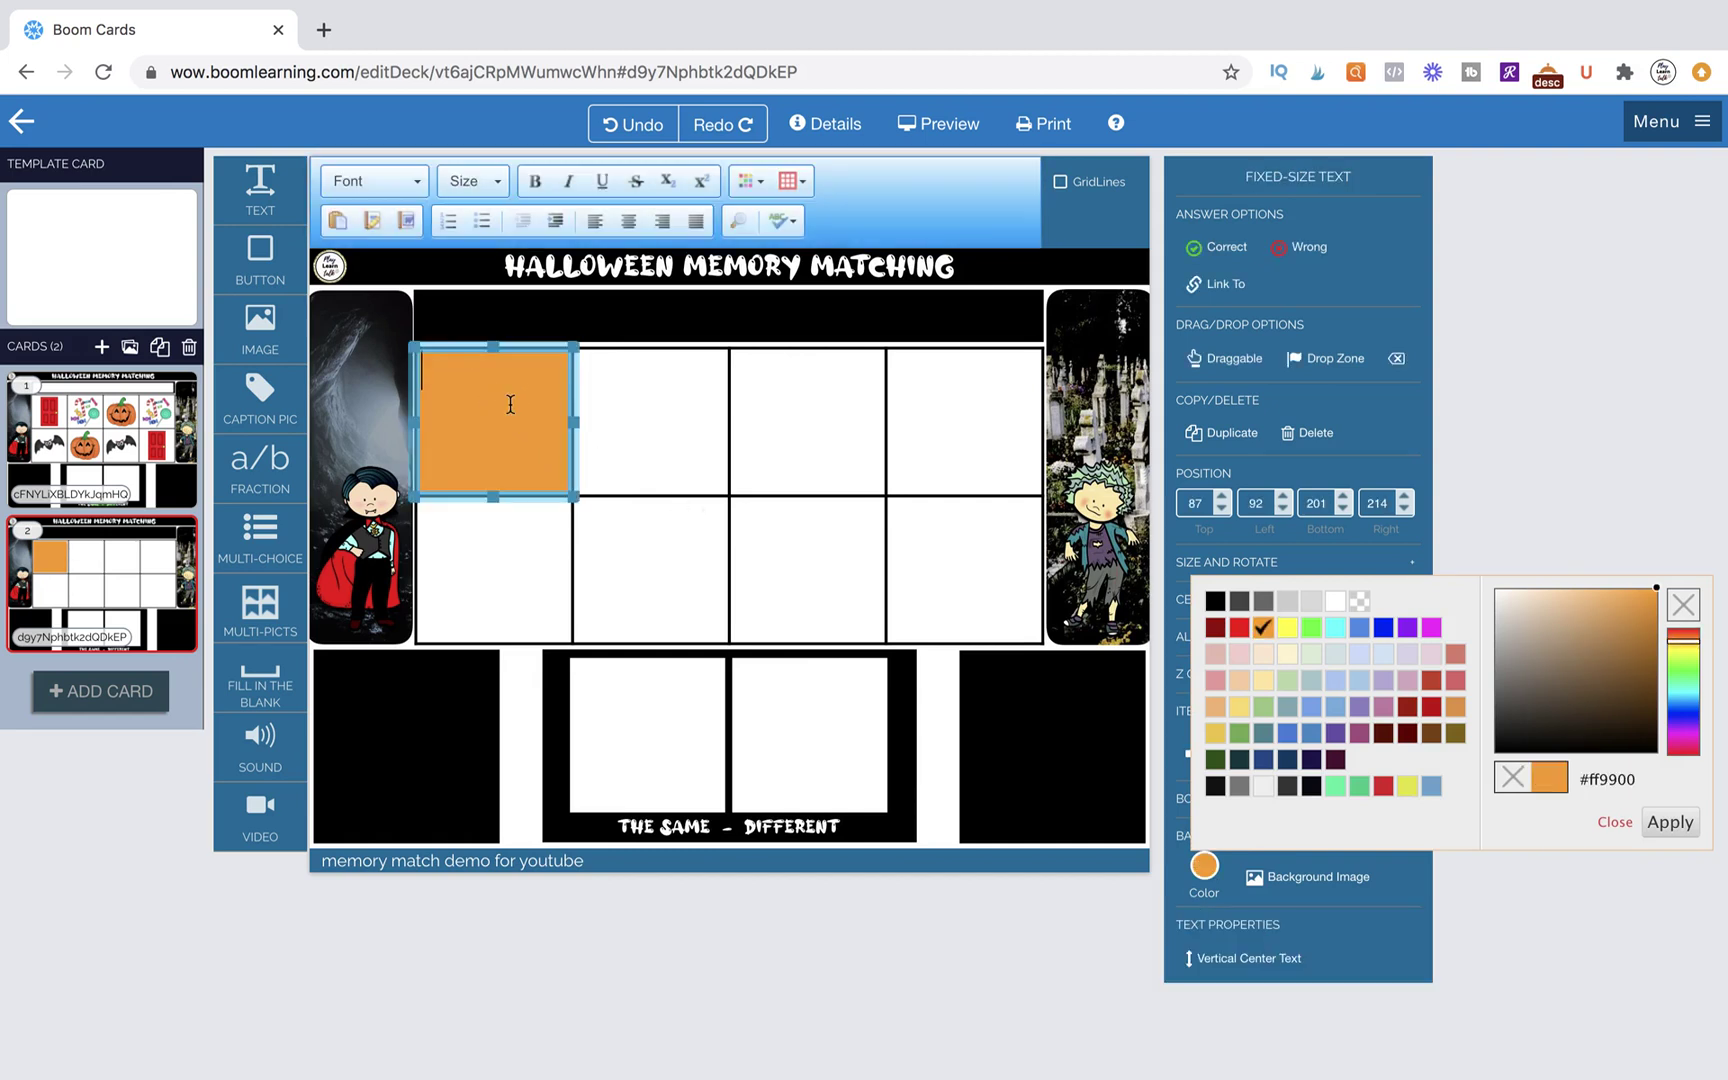
left_click(625, 220)
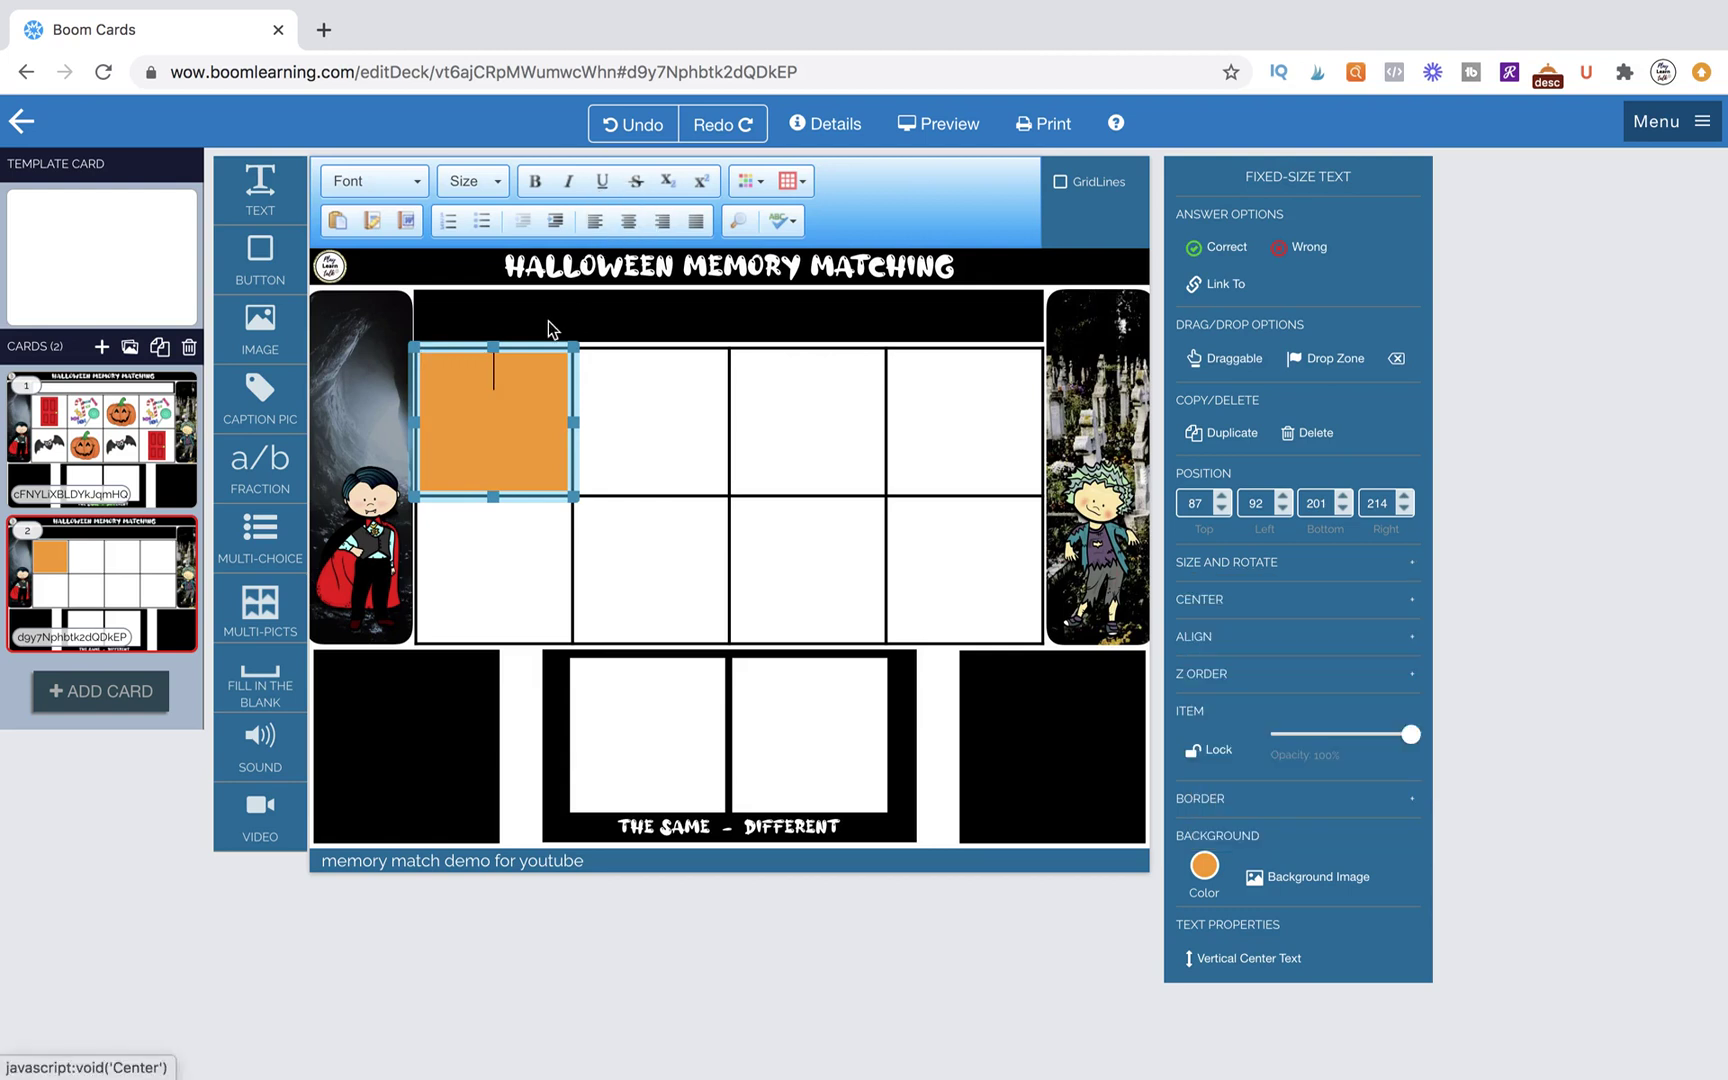
Step: Number the orange box 1 and make it draggable
left_click(466, 430)
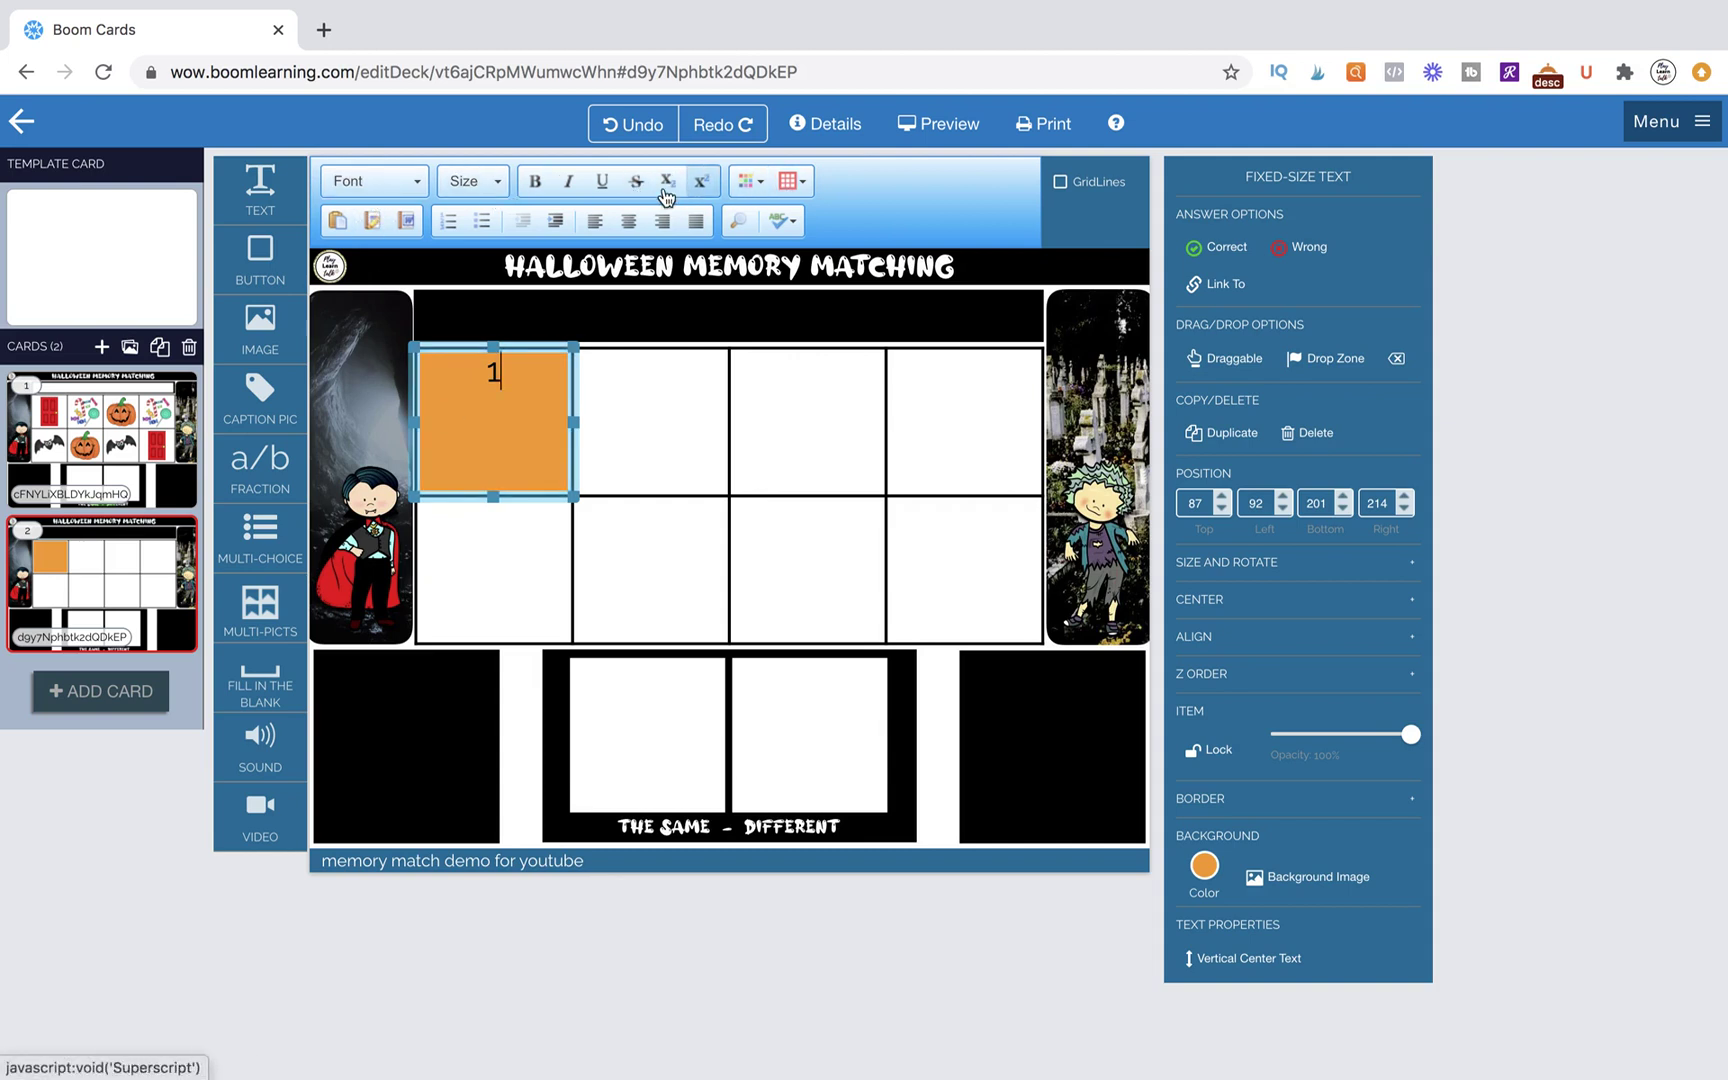
left_click(632, 414)
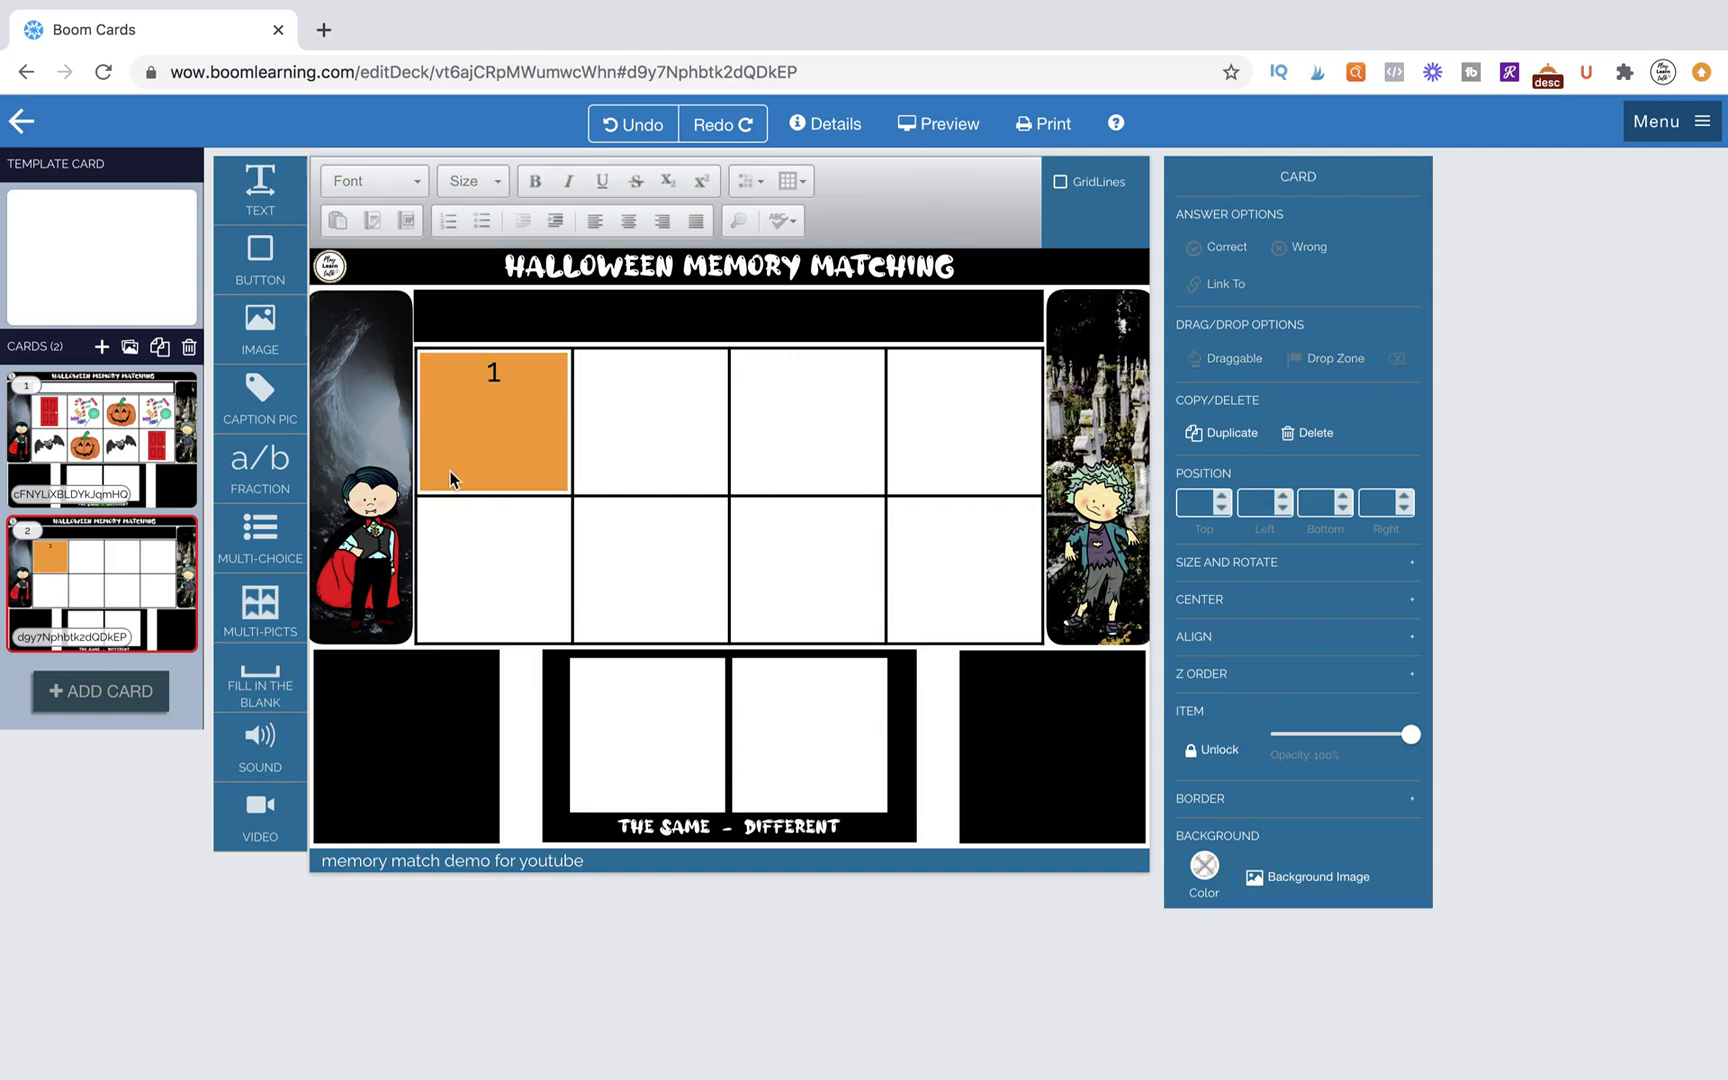
left_click(494, 372)
left_click(1225, 358)
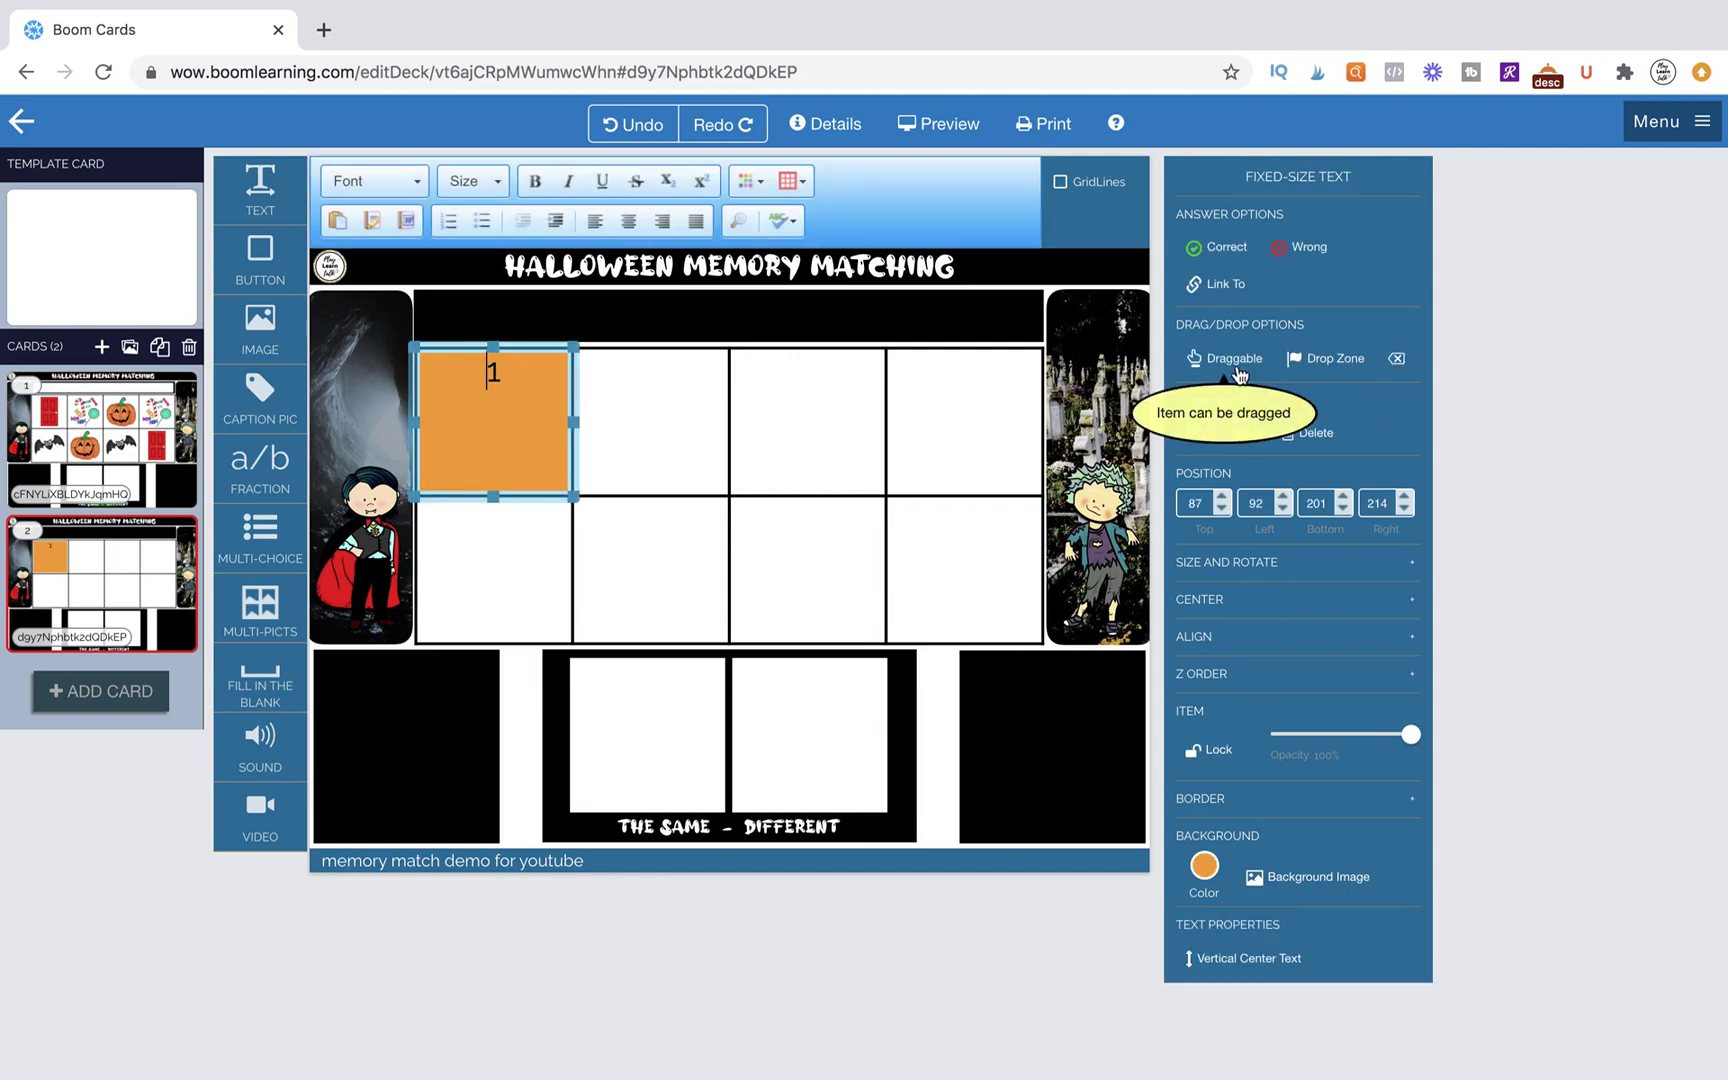
left_click(760, 436)
Step: Duplicate the orange '1' box across the grid until all eight cells are covered
left_click(458, 352)
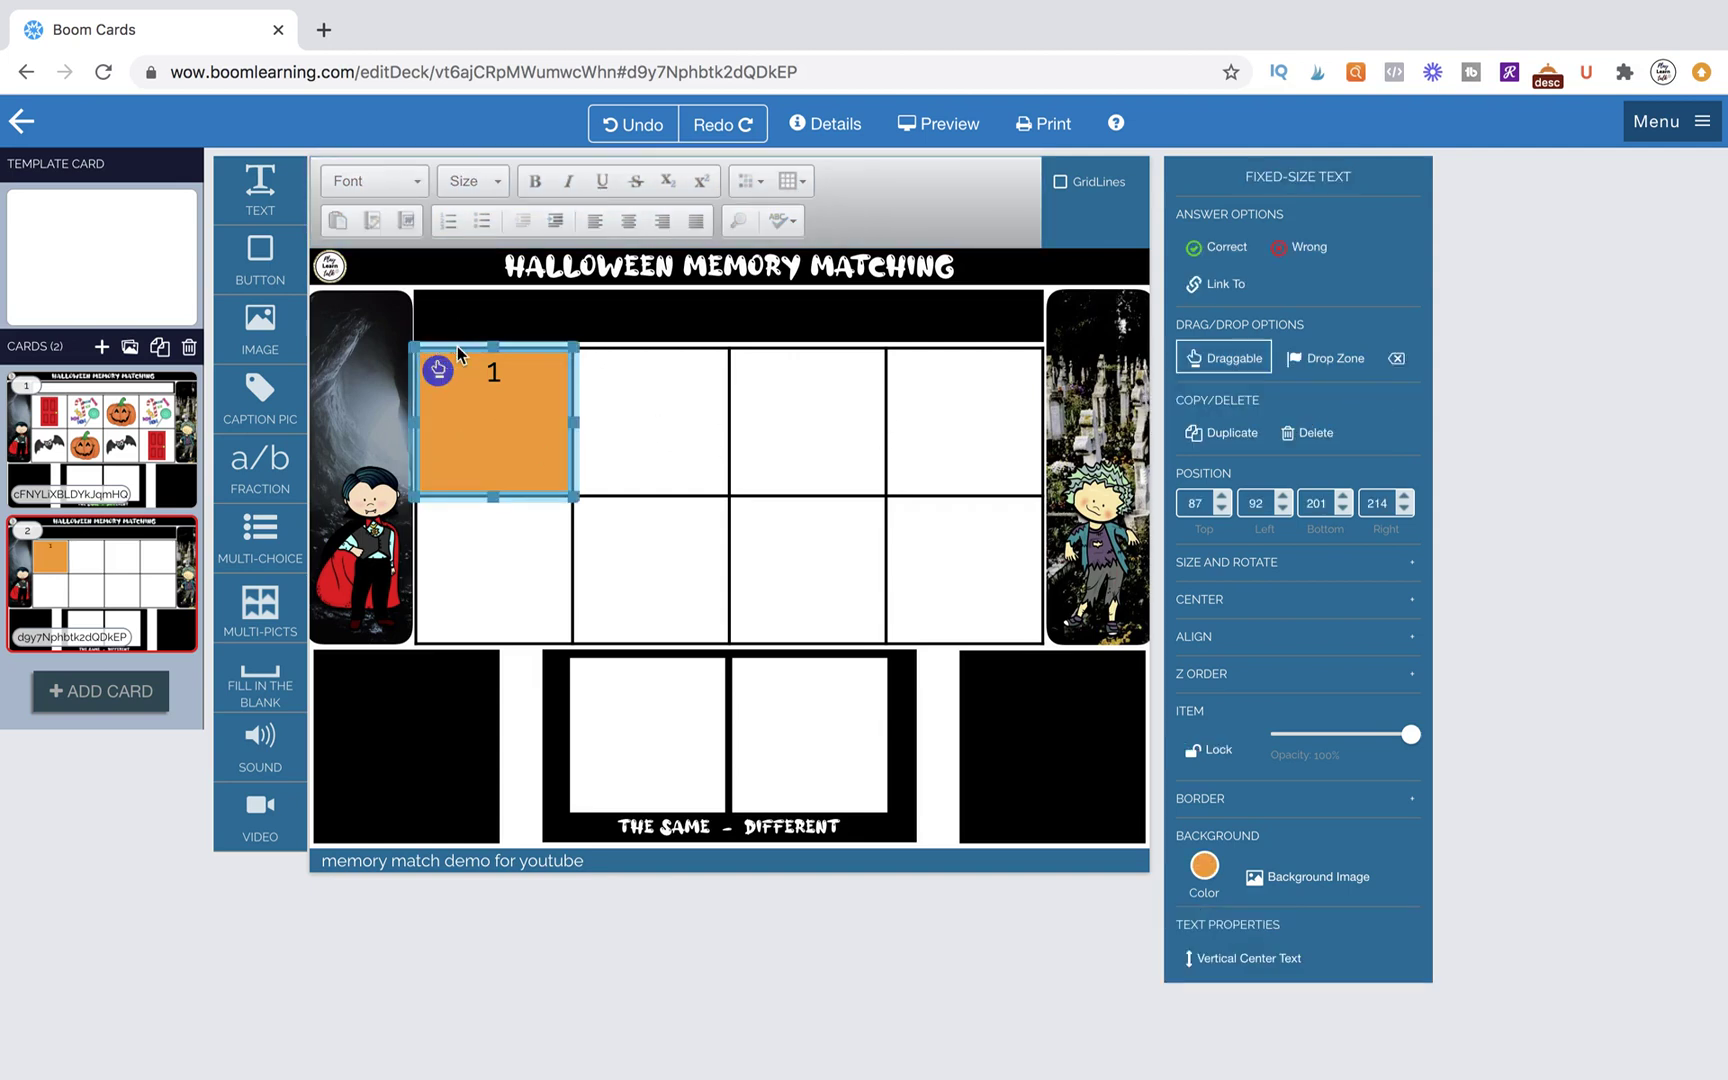
left_click_drag(458, 352, 530, 495)
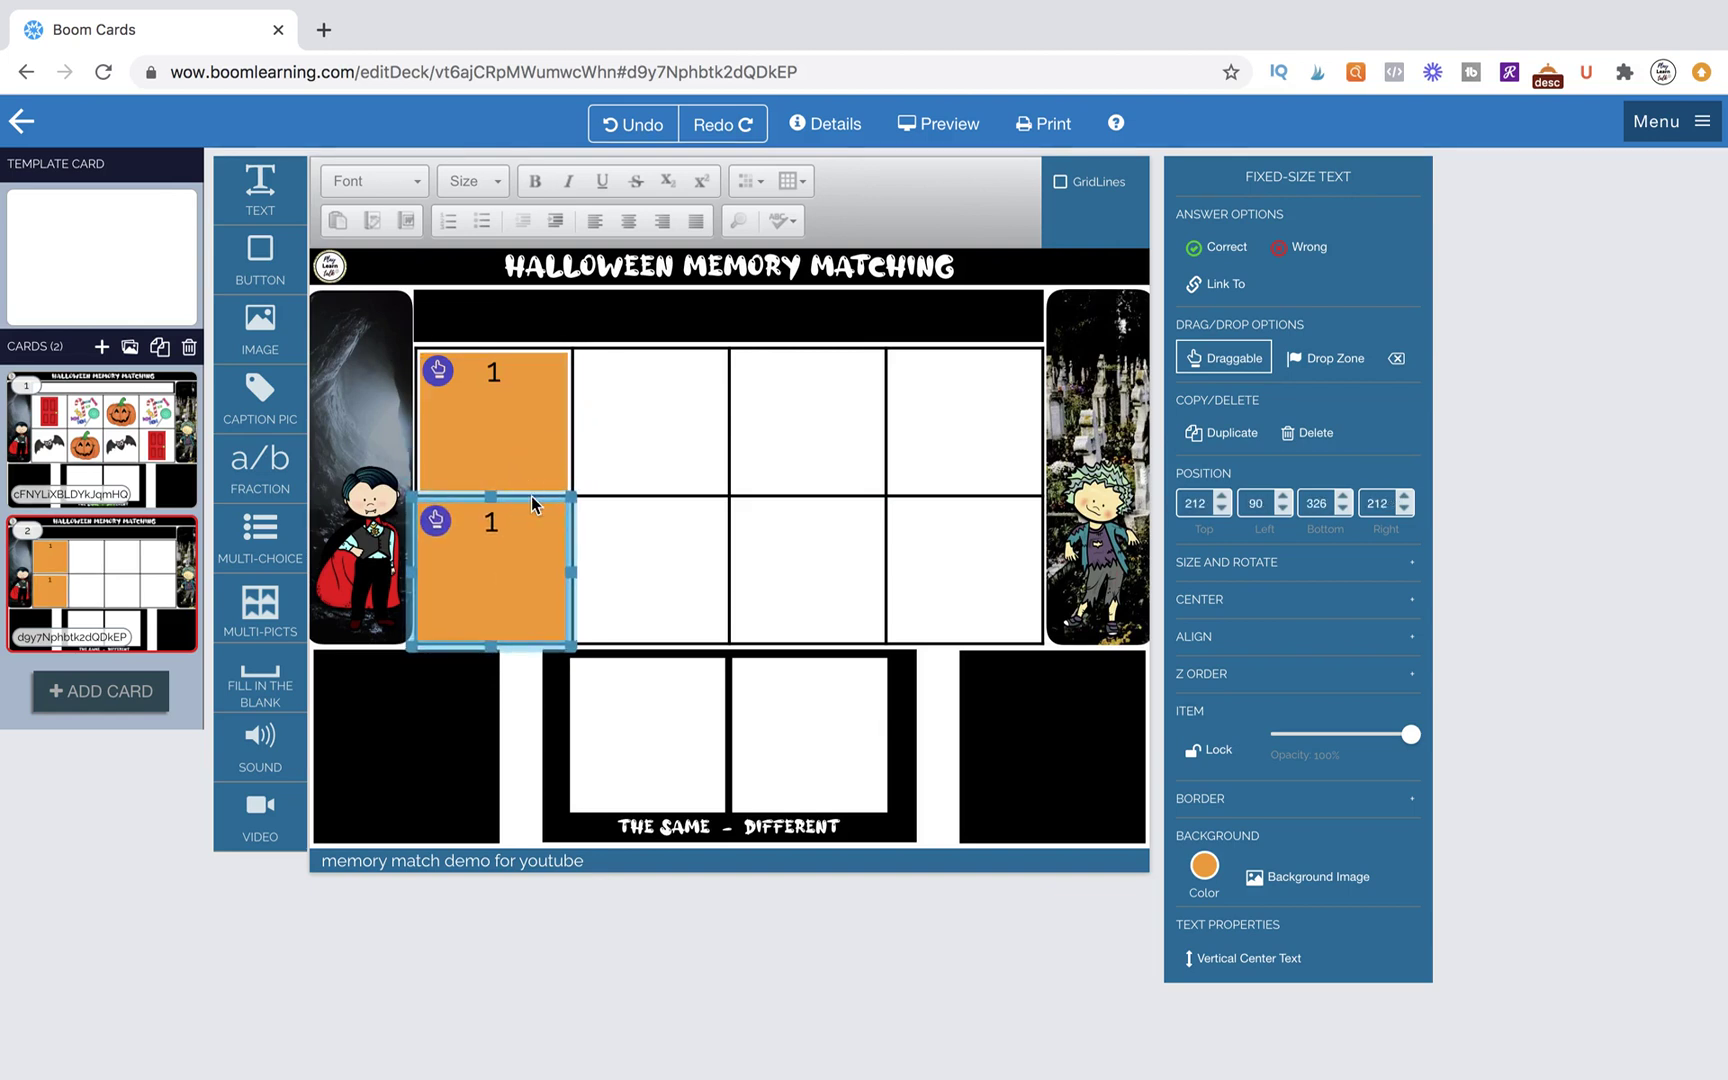
left_click(475, 391, "shift")
left_click_drag(475, 391, 683, 350)
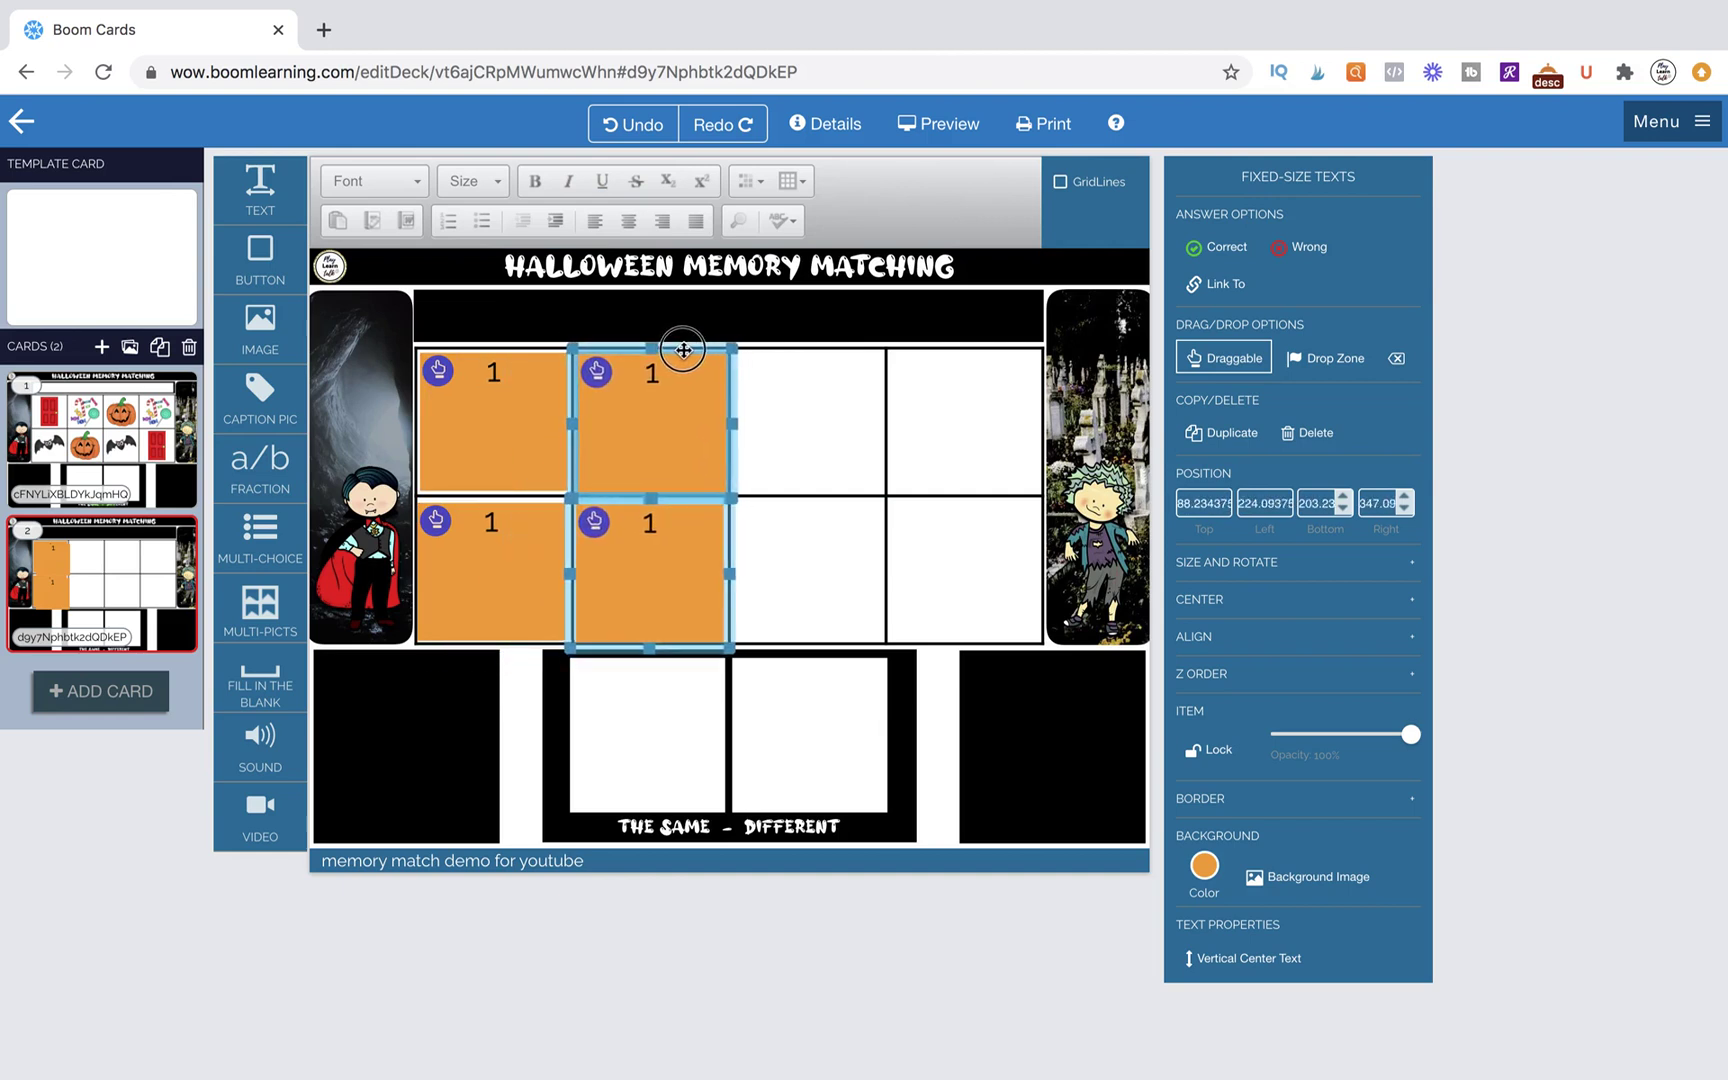
left_click(520, 540, "shift")
left_click(455, 363, "shift")
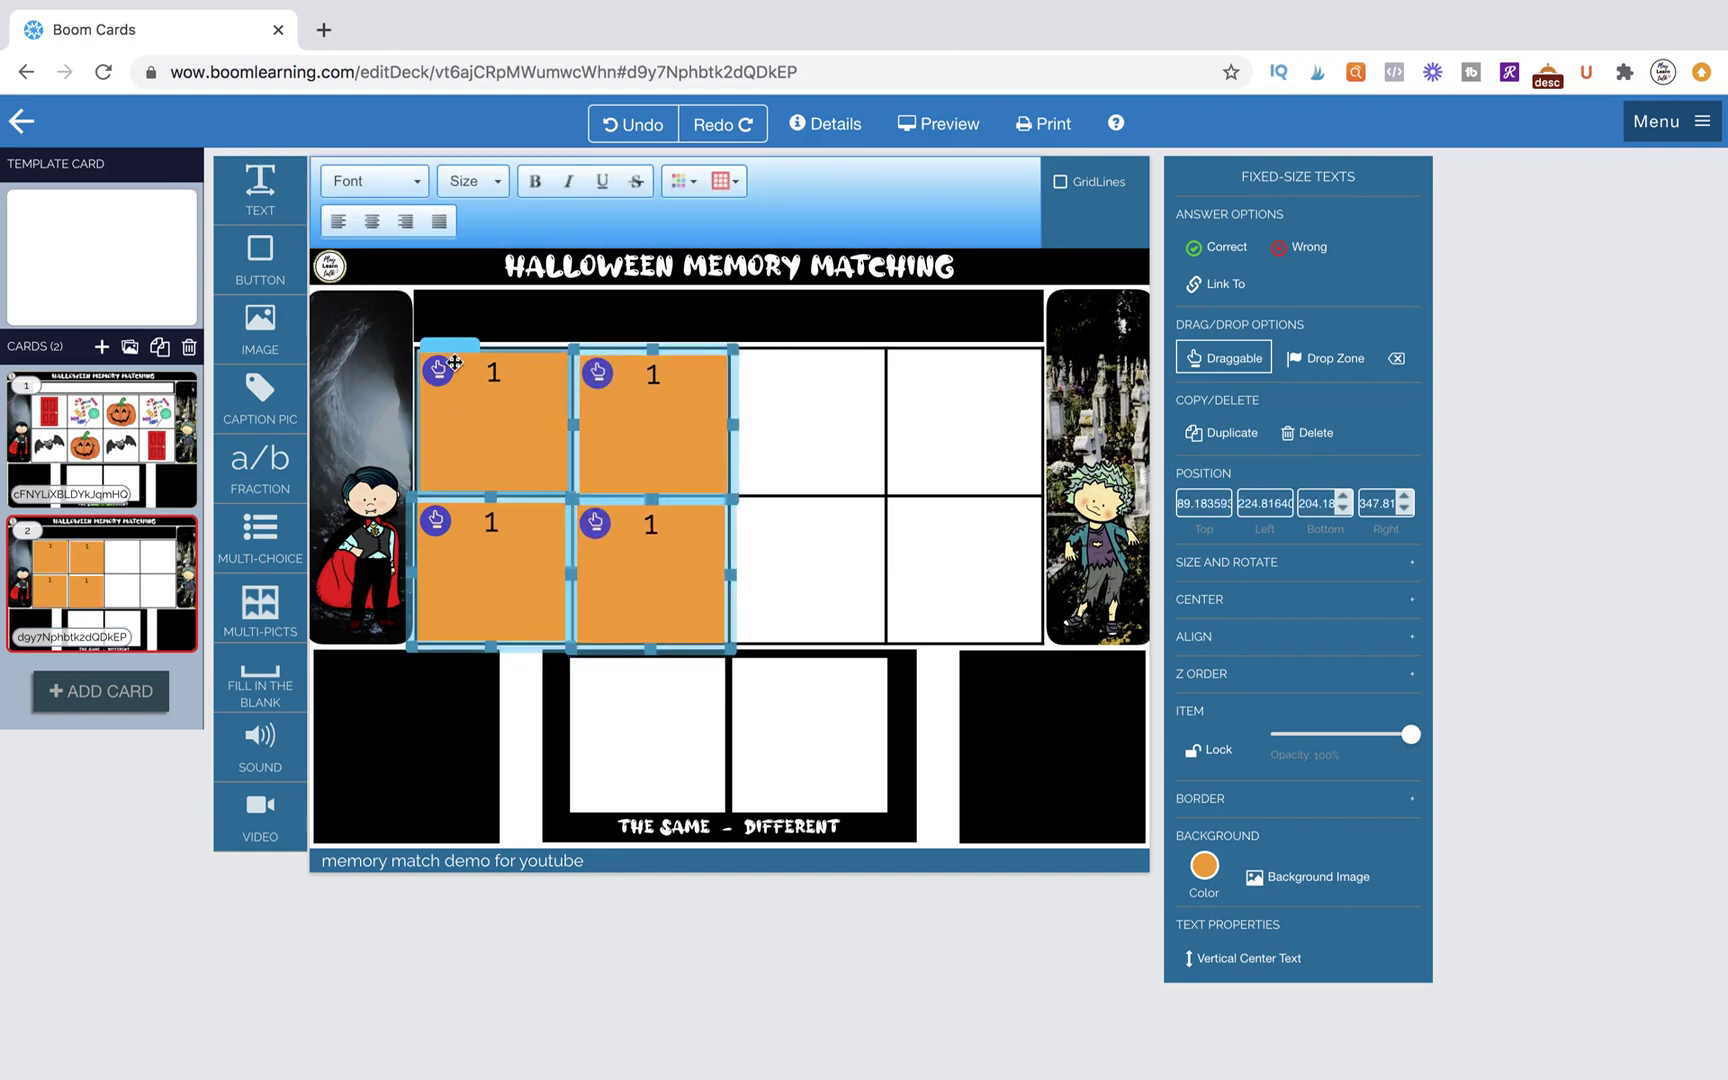
left_click_drag(448, 347, 859, 346)
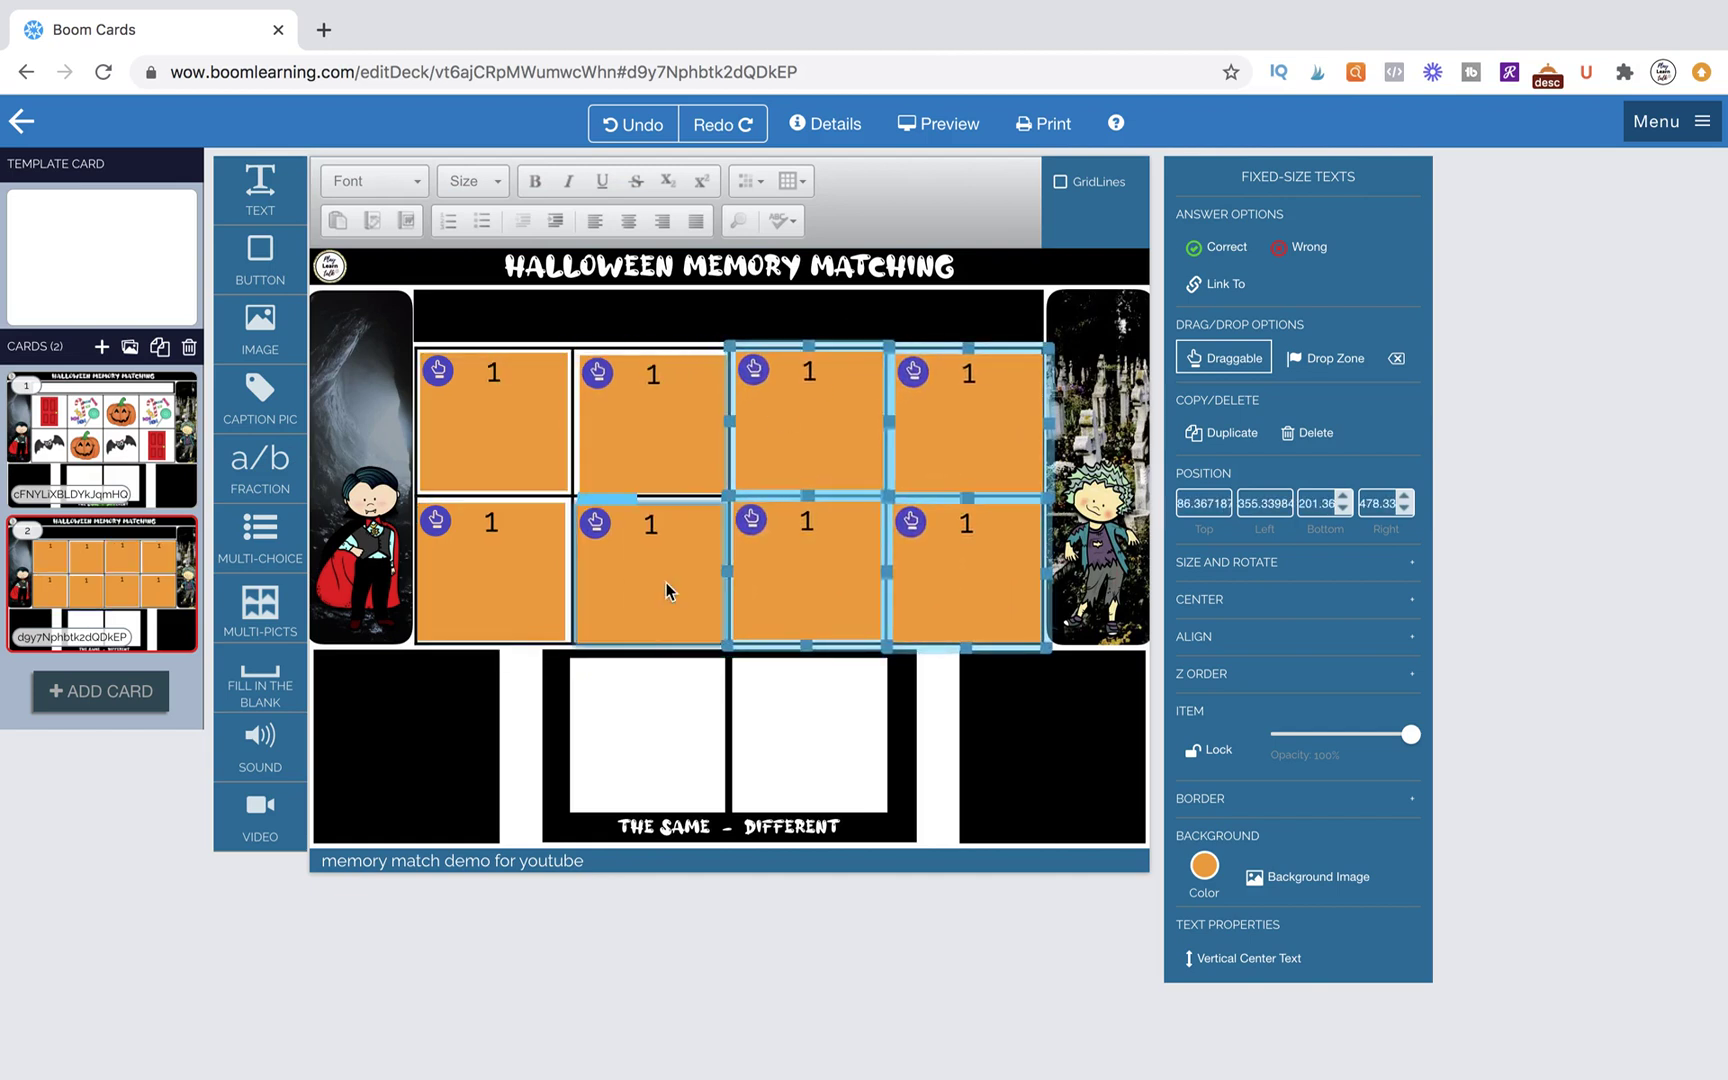
Step: Align the four lower-row boxes by their top edges and nudge the row up slightly
left_click(512, 748)
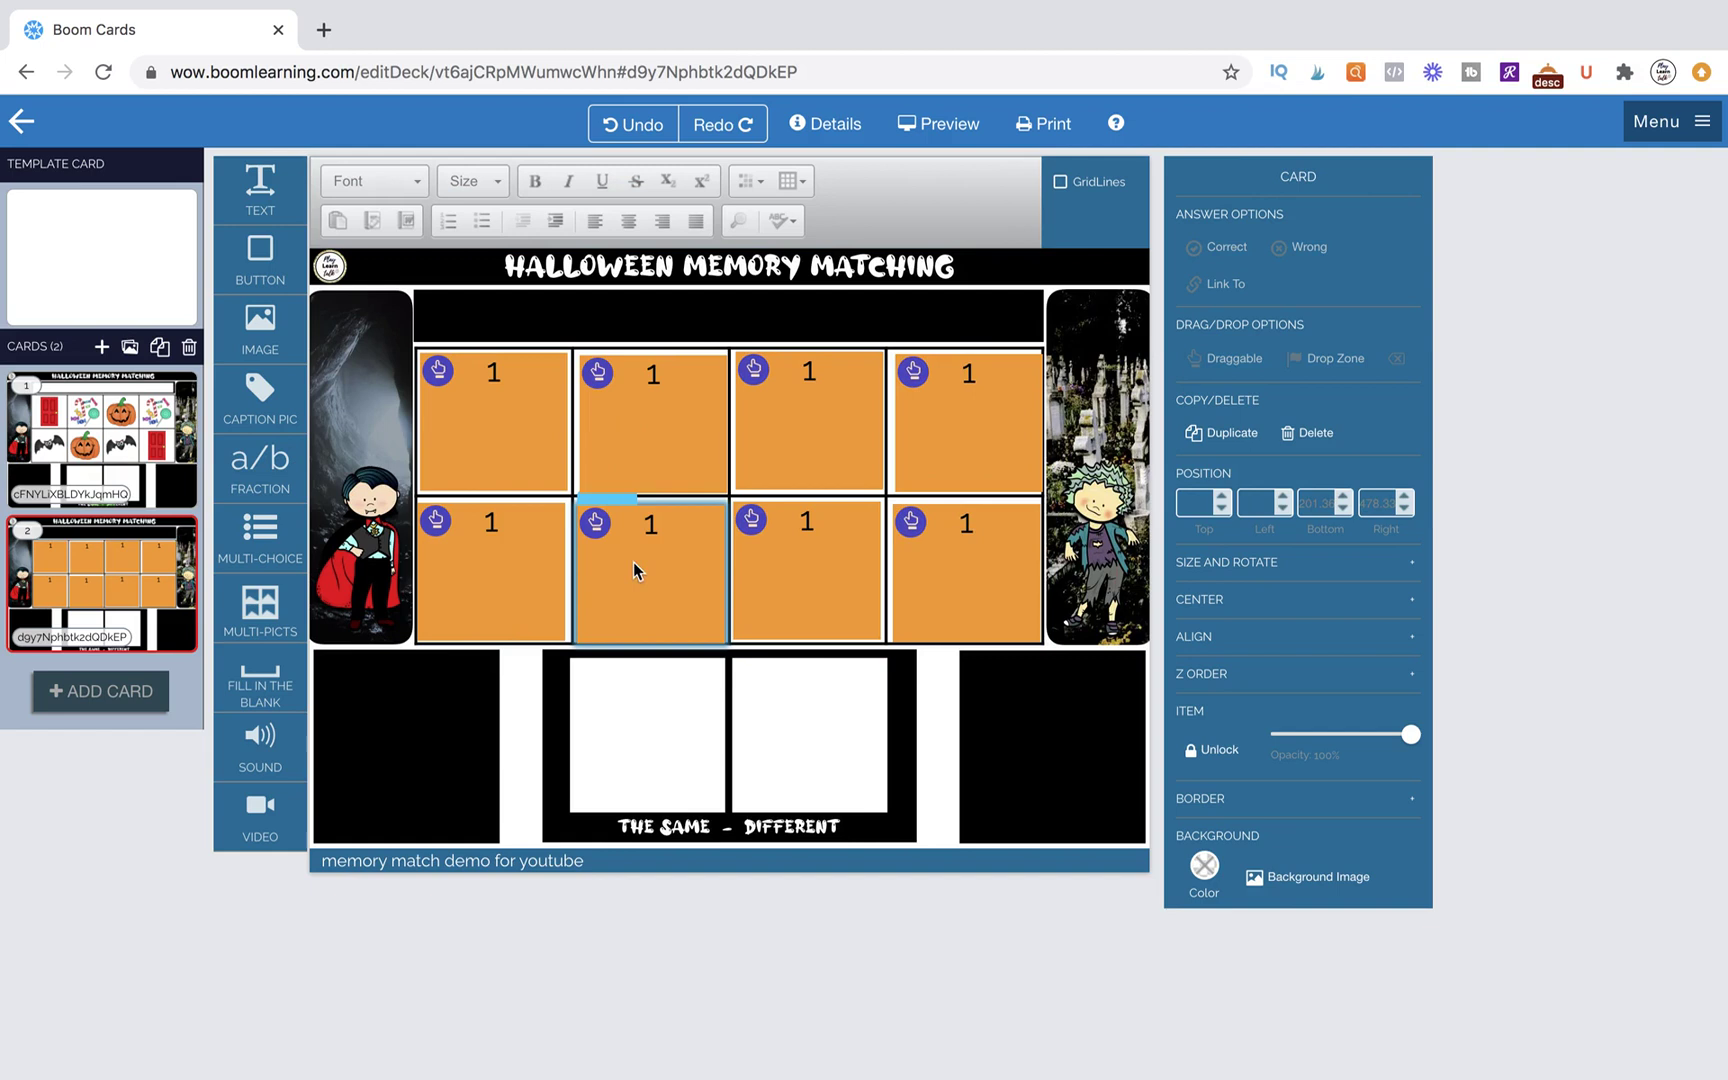
left_click(623, 503)
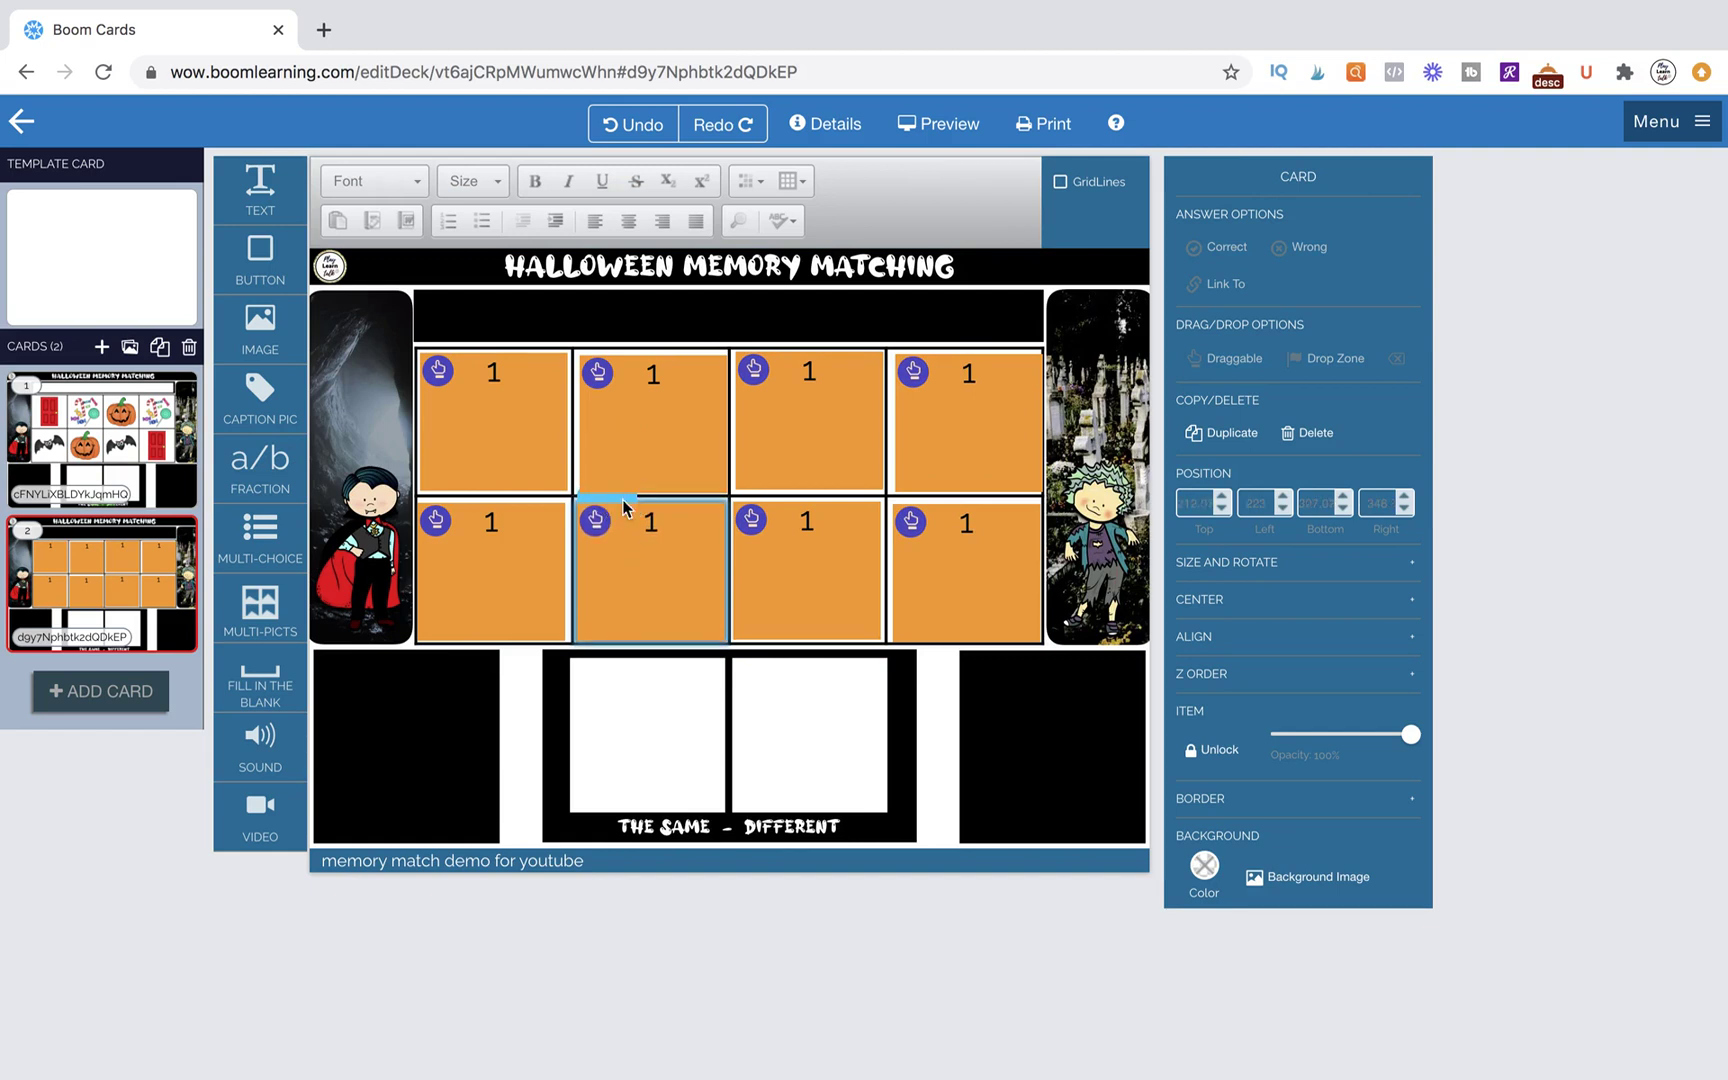
left_click(622, 502)
left_click(459, 494)
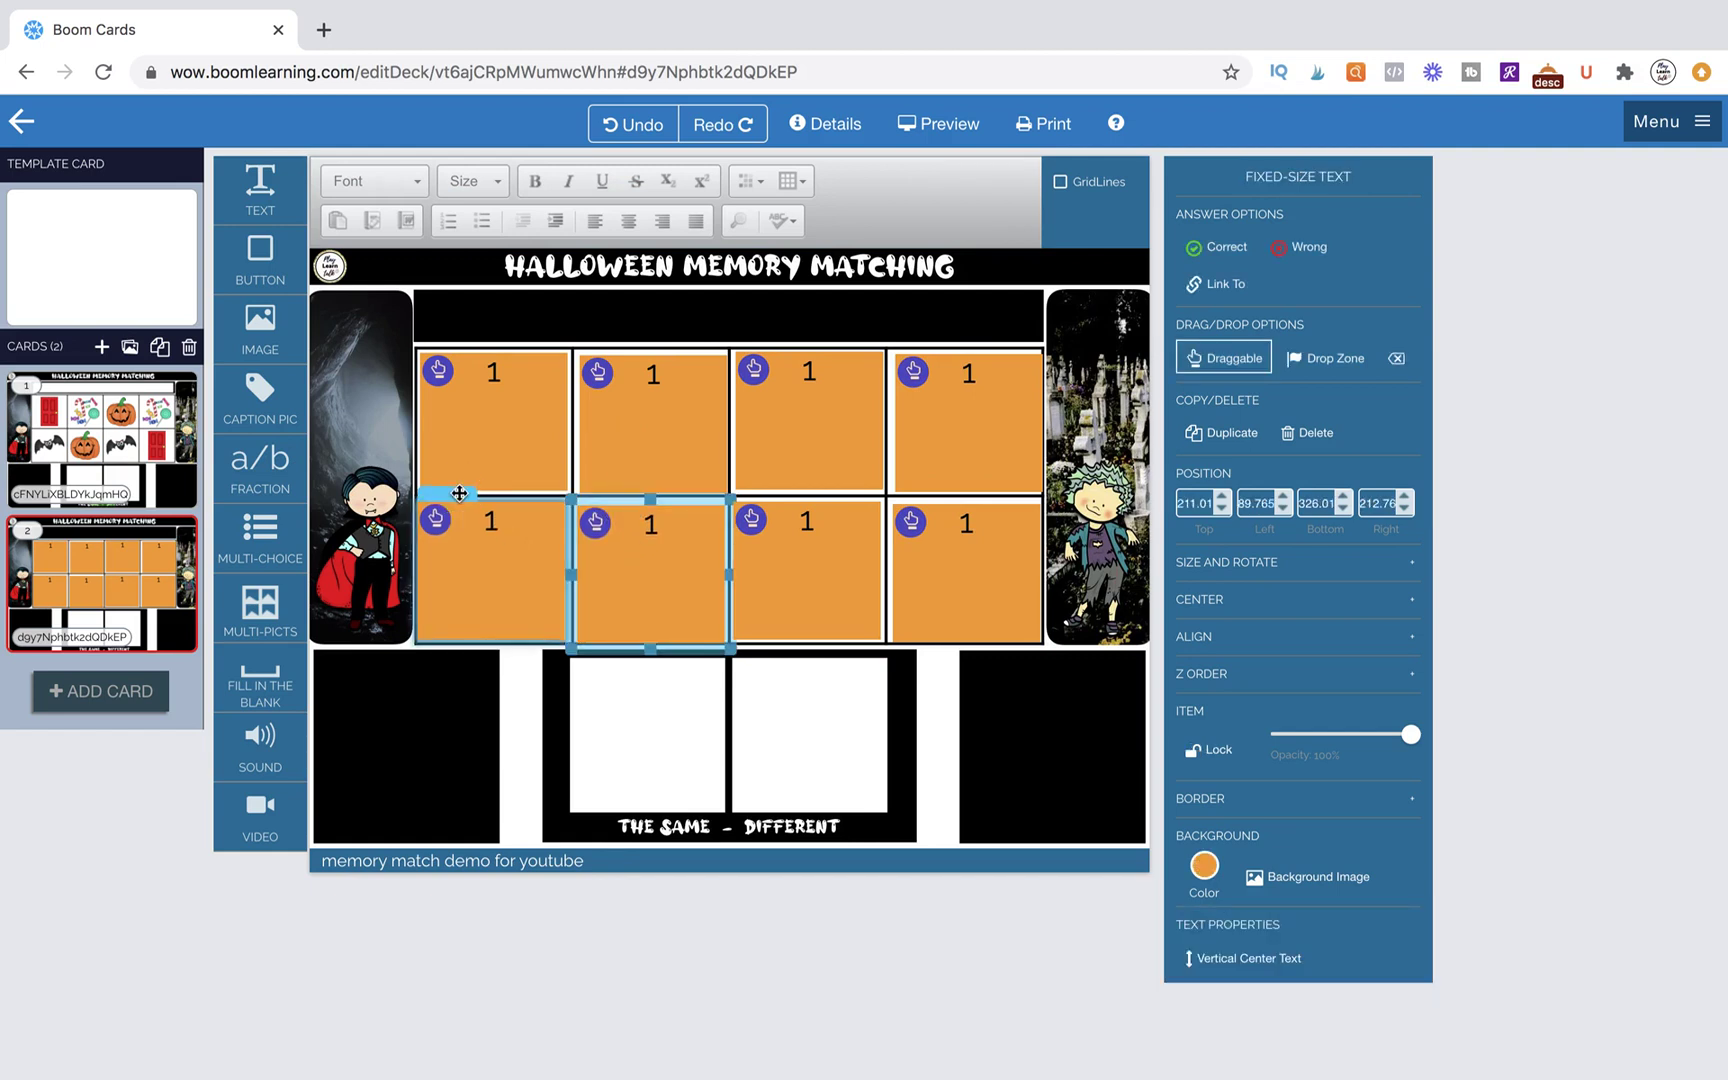
left_click(550, 748)
left_click(661, 617)
left_click(525, 603, "shift")
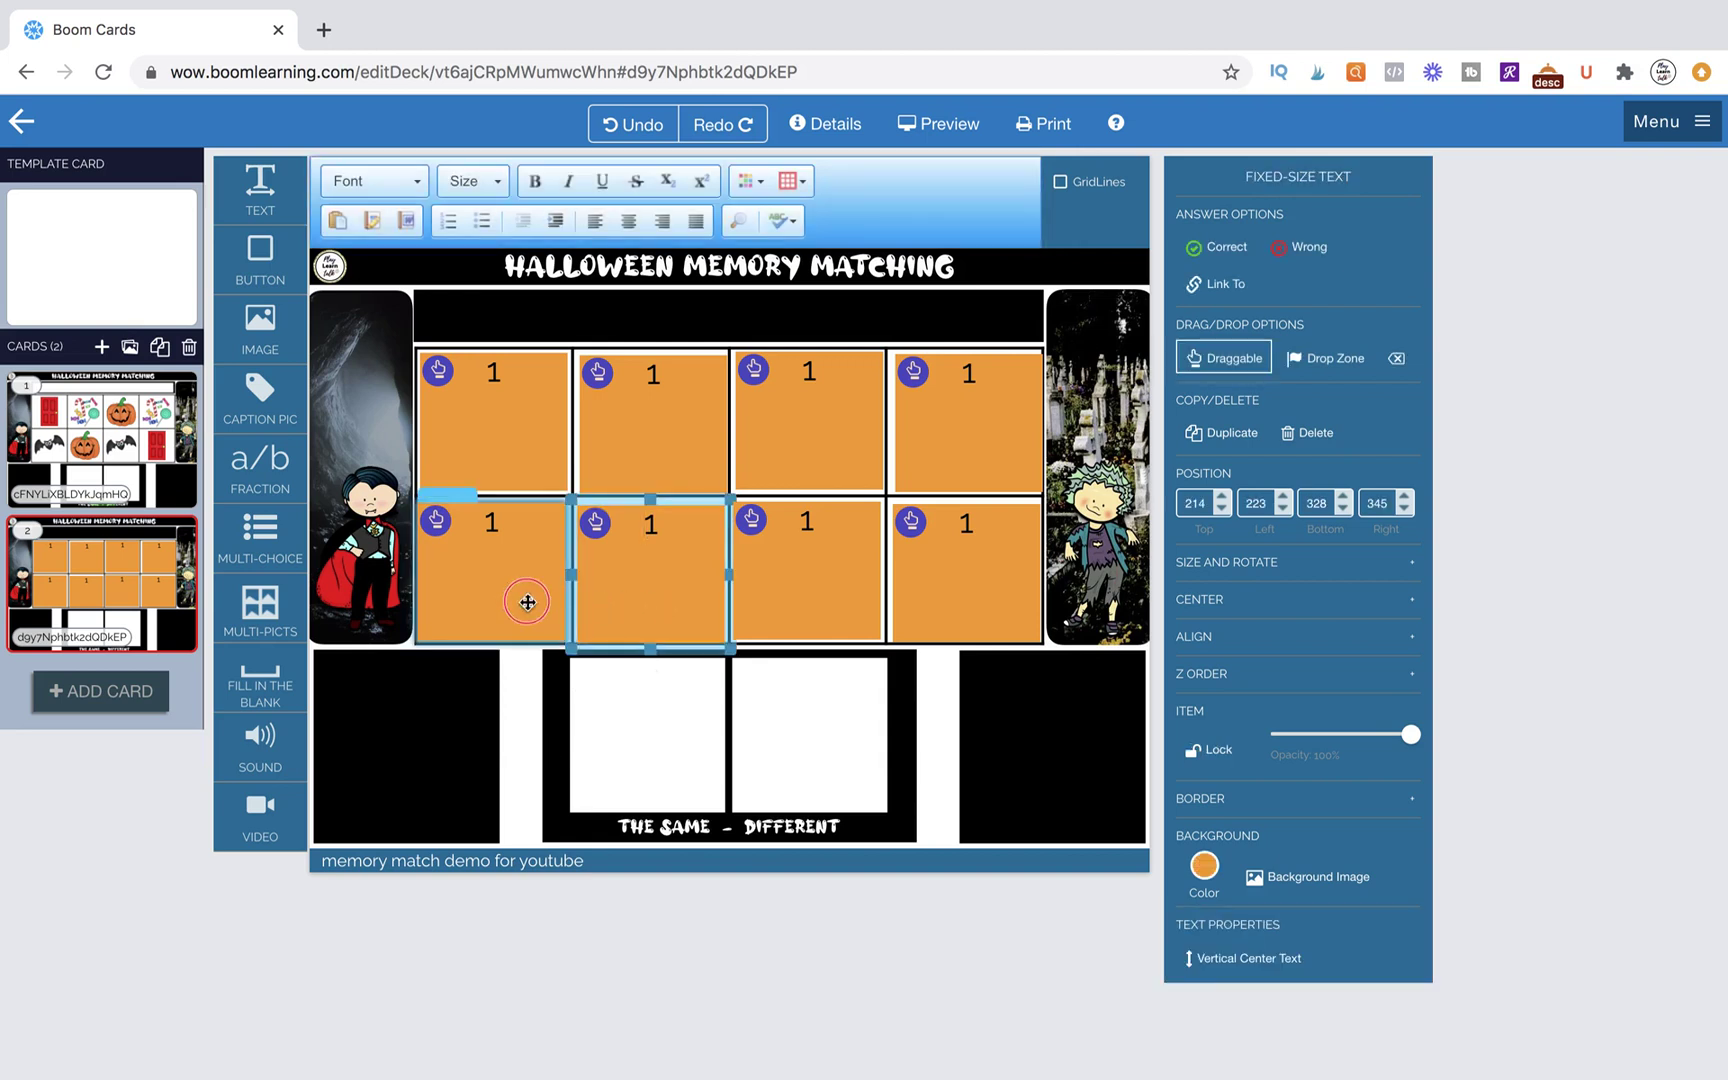
left_click(790, 603, "shift")
left_click(1001, 601, "shift")
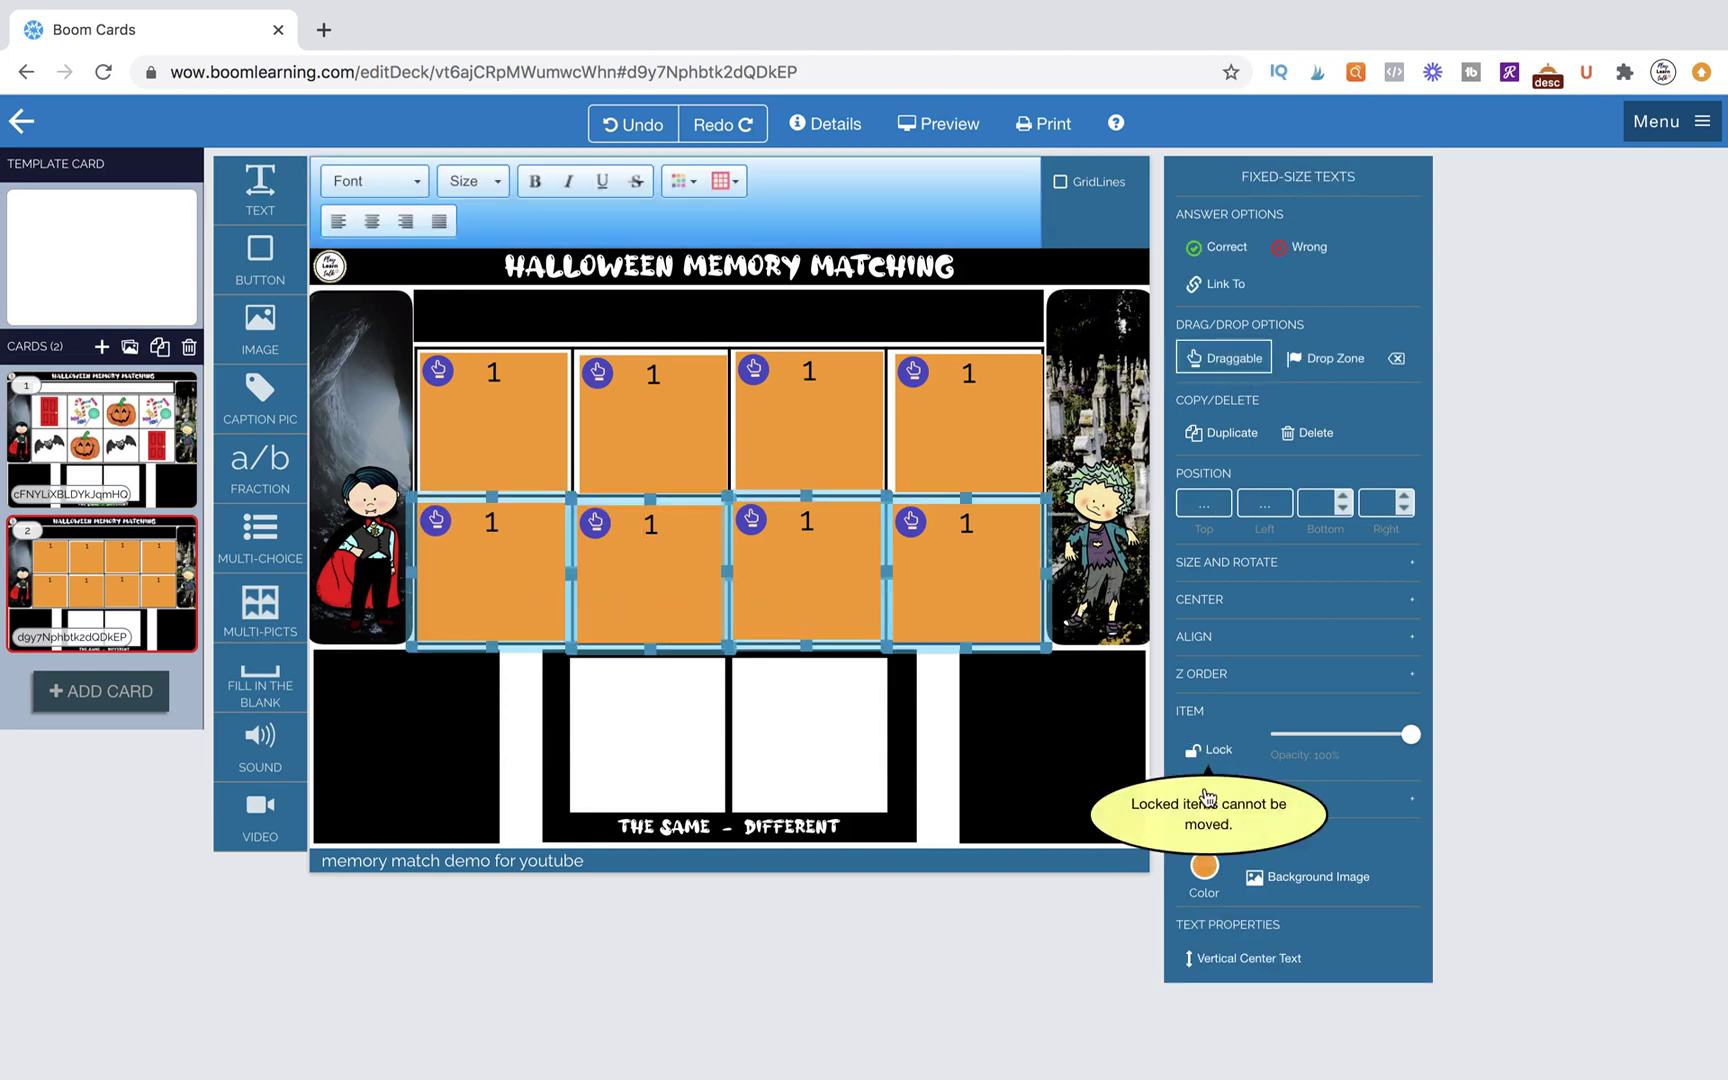
left_click(1195, 637)
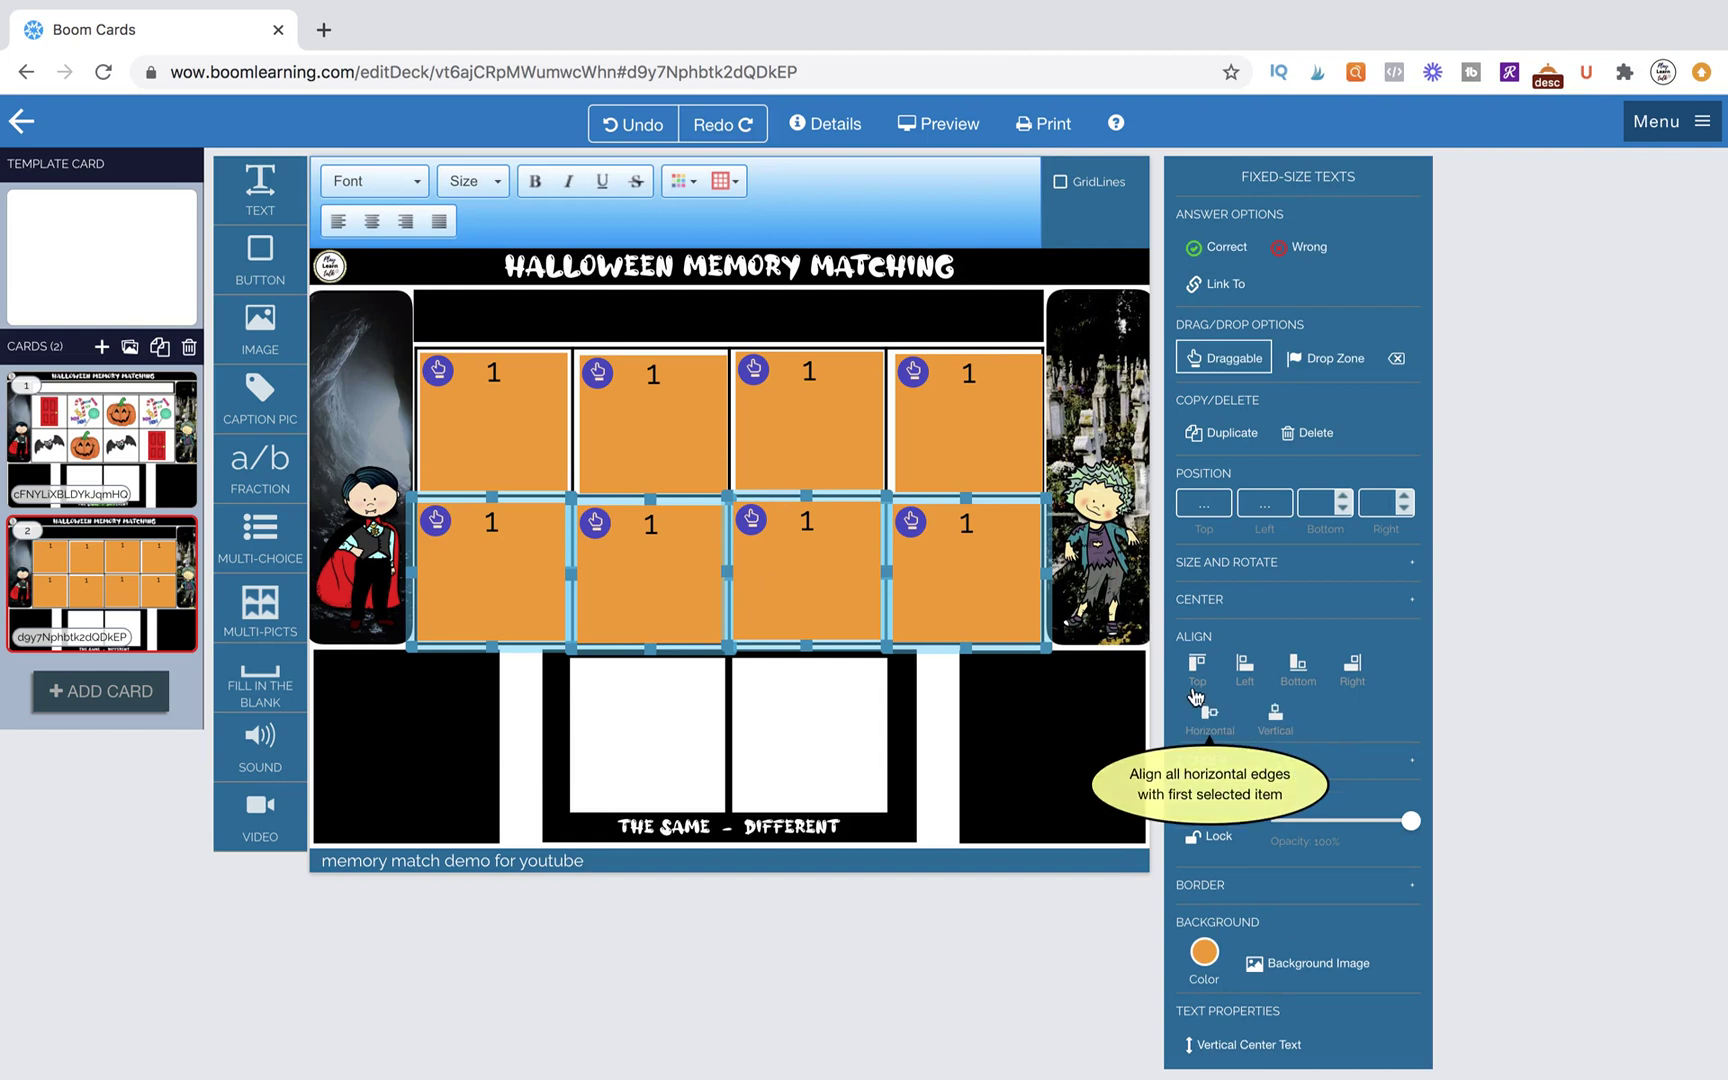
left_click(1197, 664)
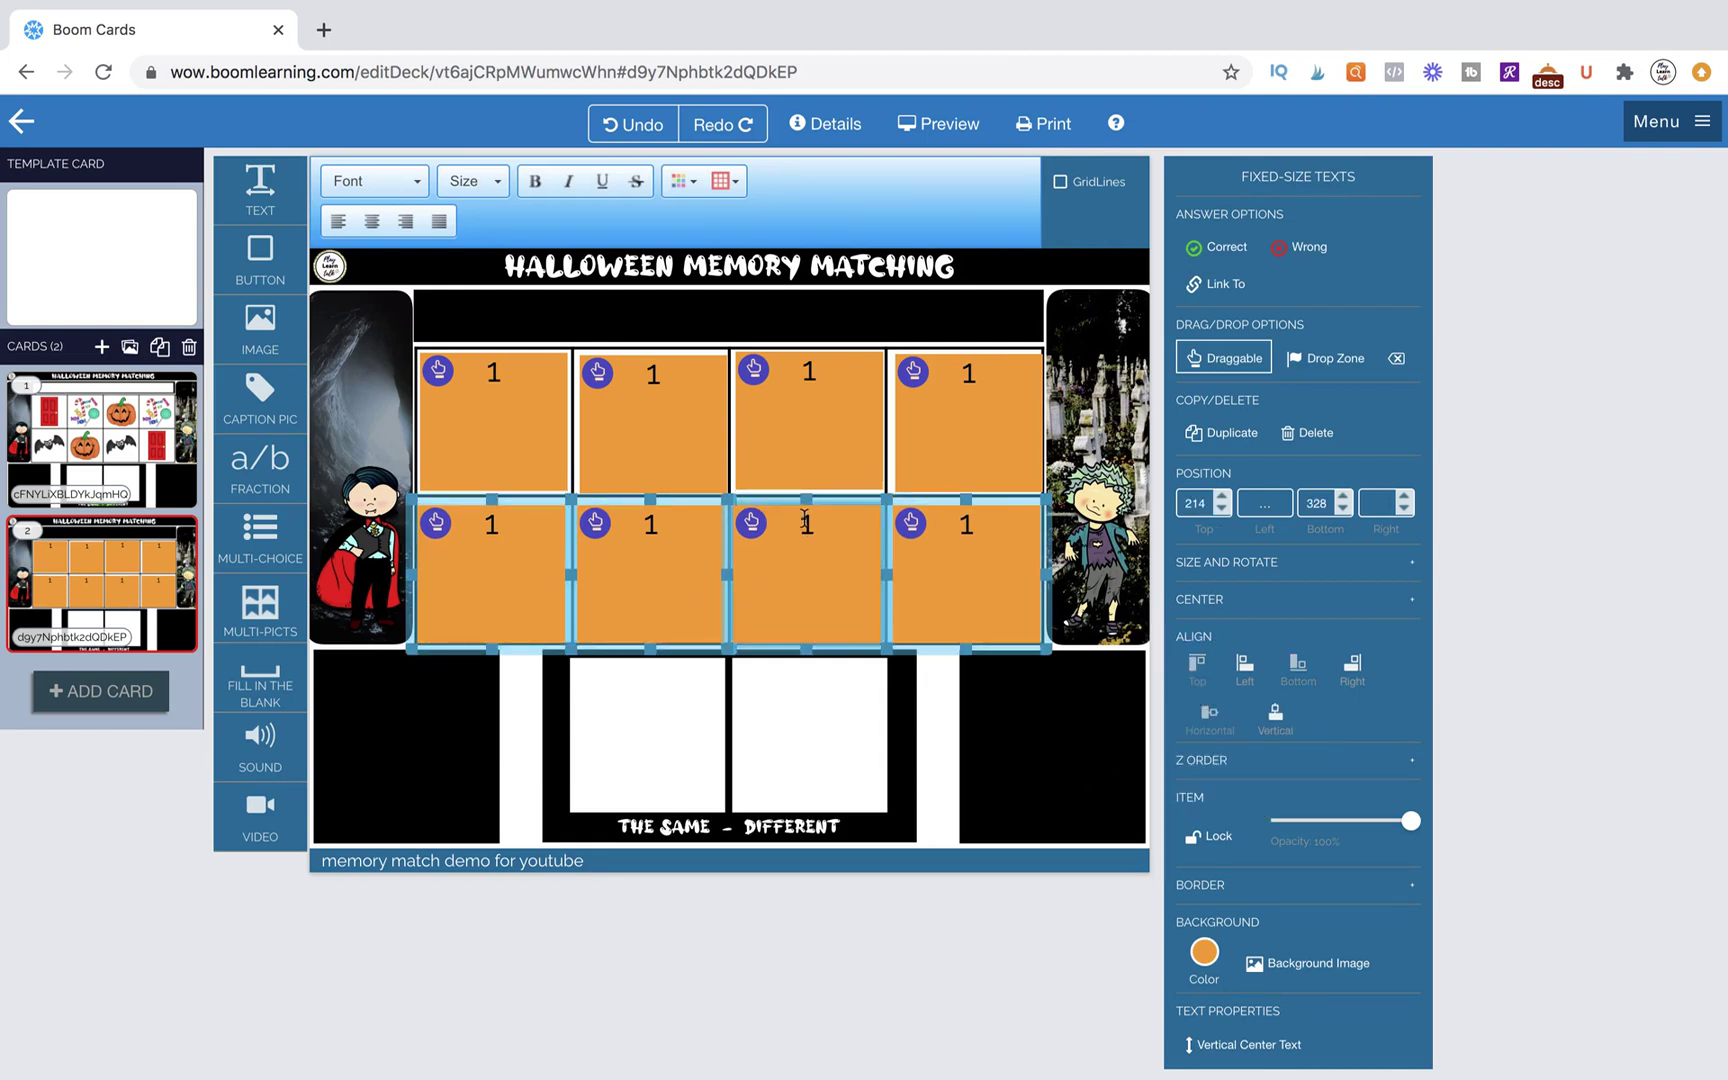
key("Up")
key("Up")
key("Up")
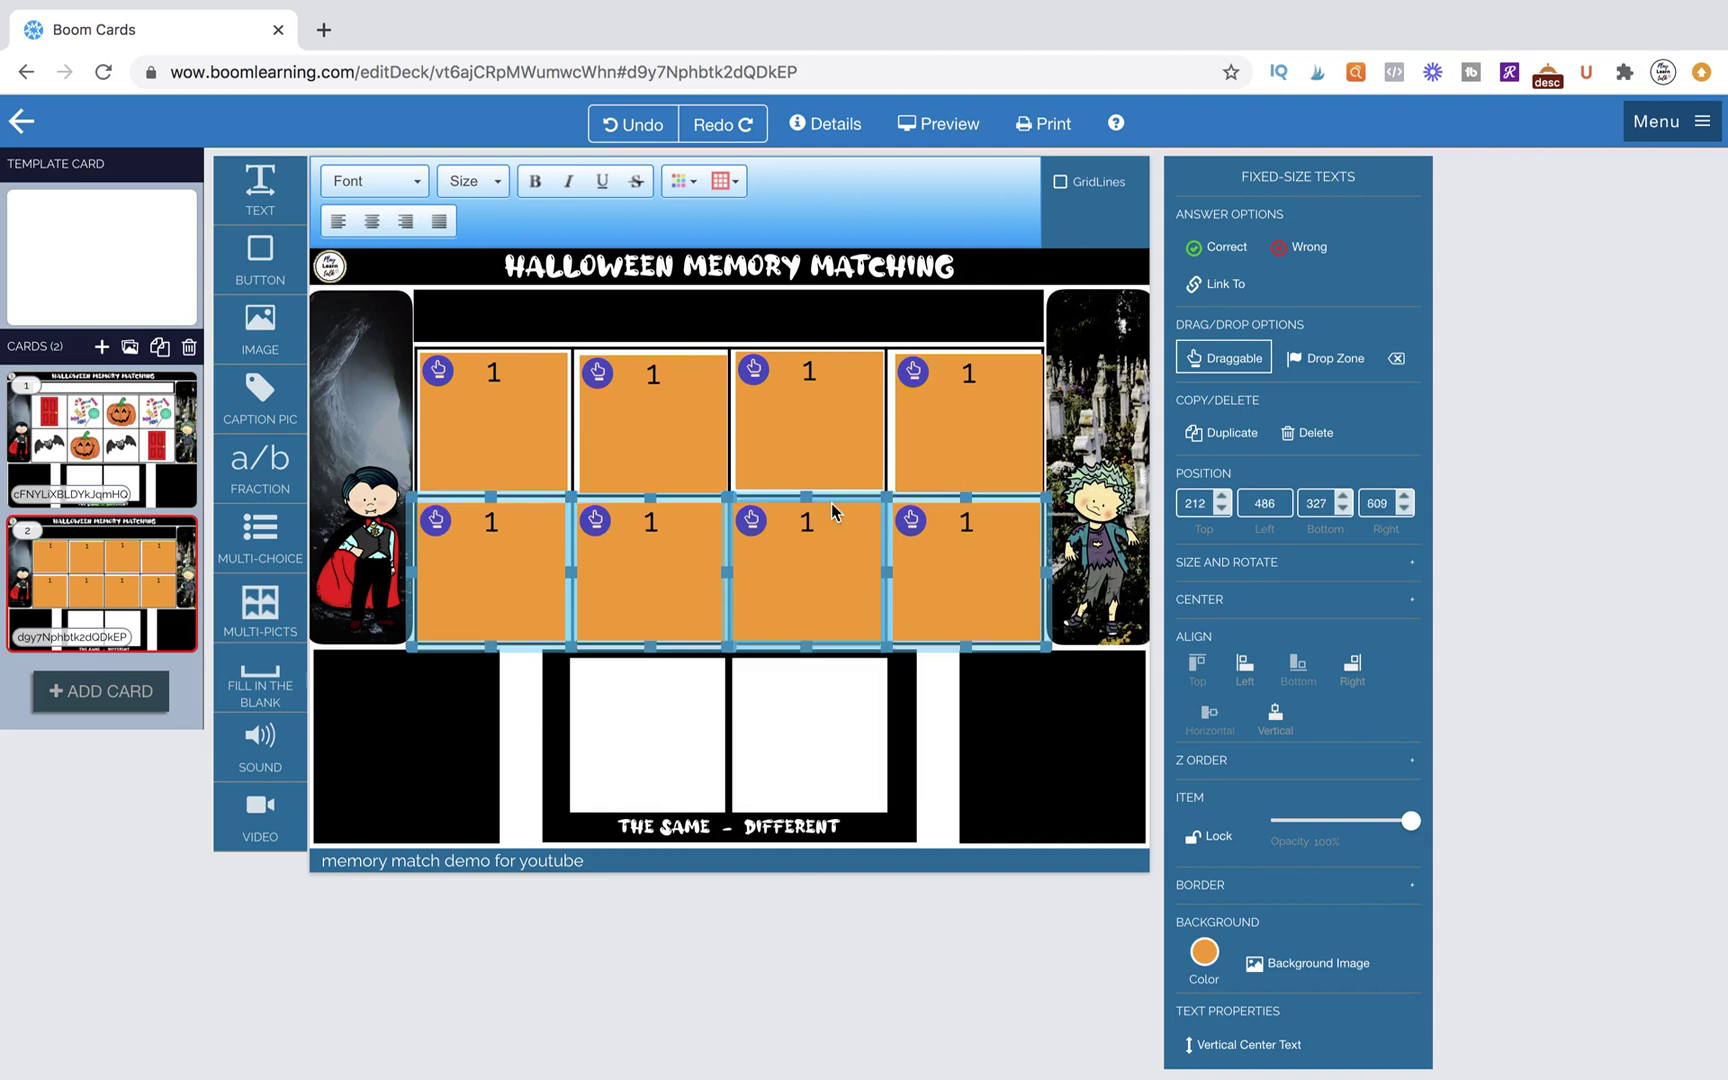
Step: Align the four top-row boxes by their top edges with Align > Top
left_click(523, 737)
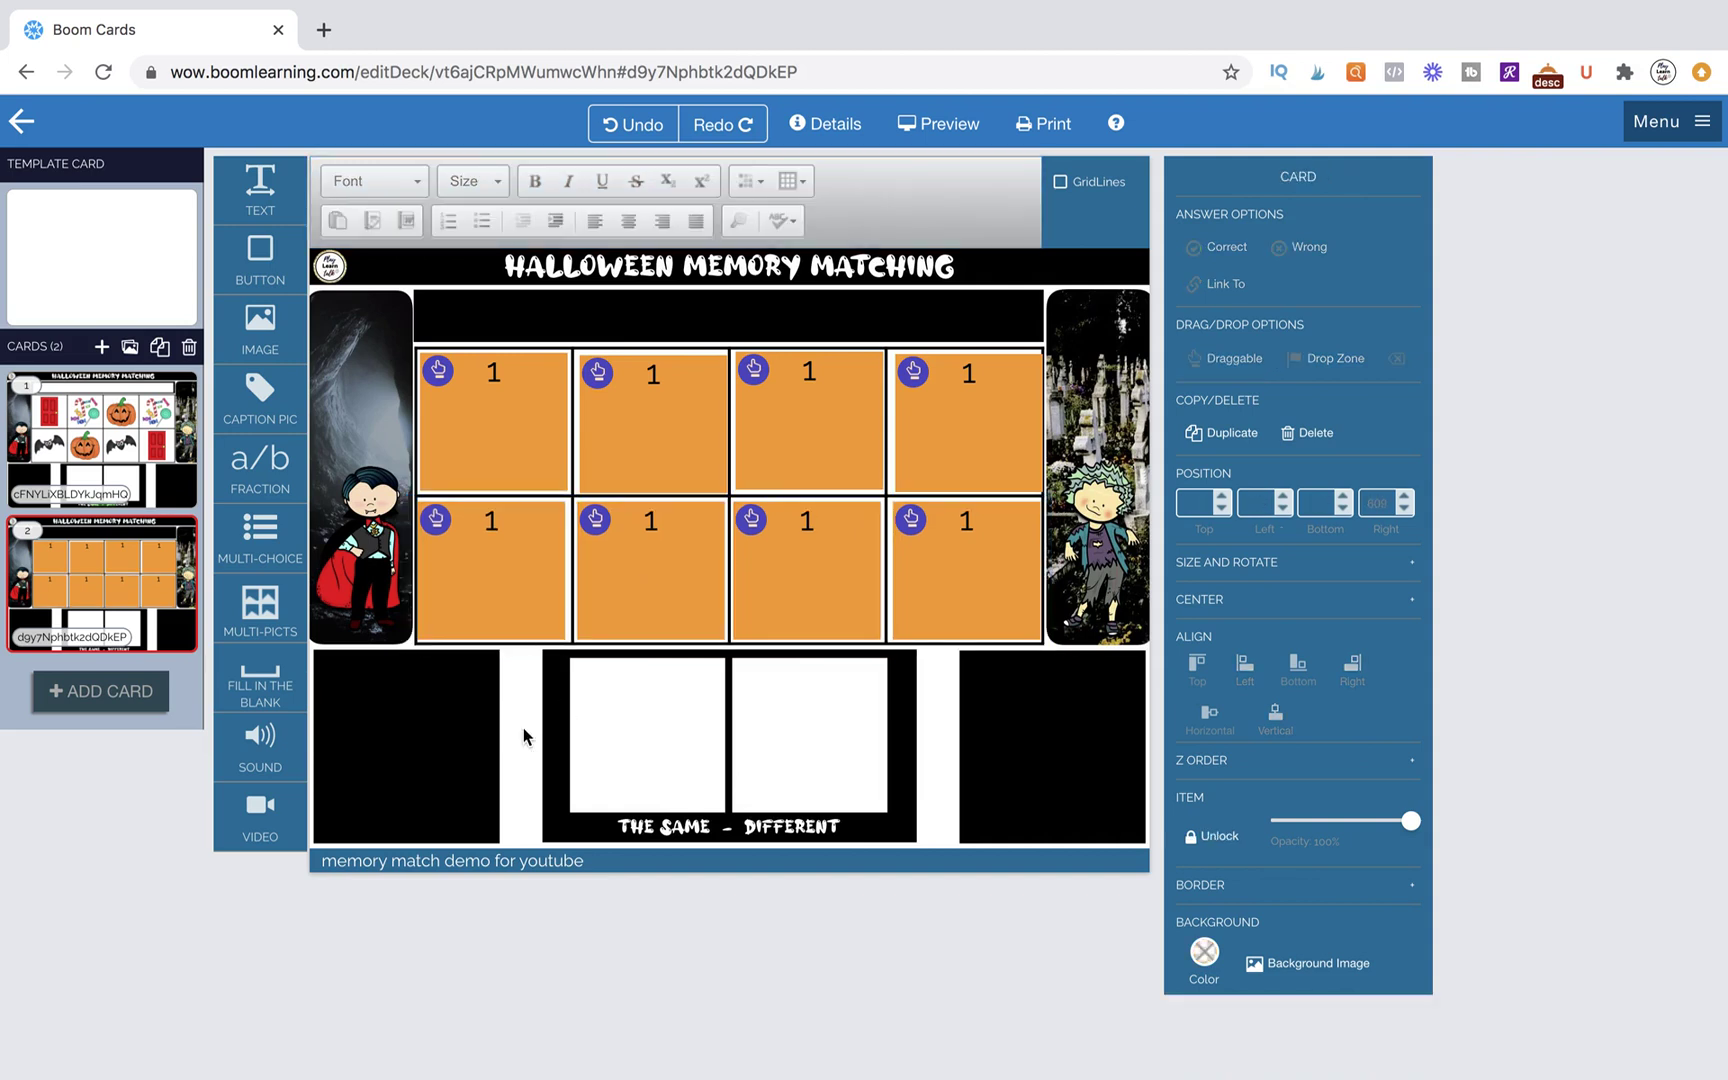
left_click(521, 586)
left_click(685, 600, "shift")
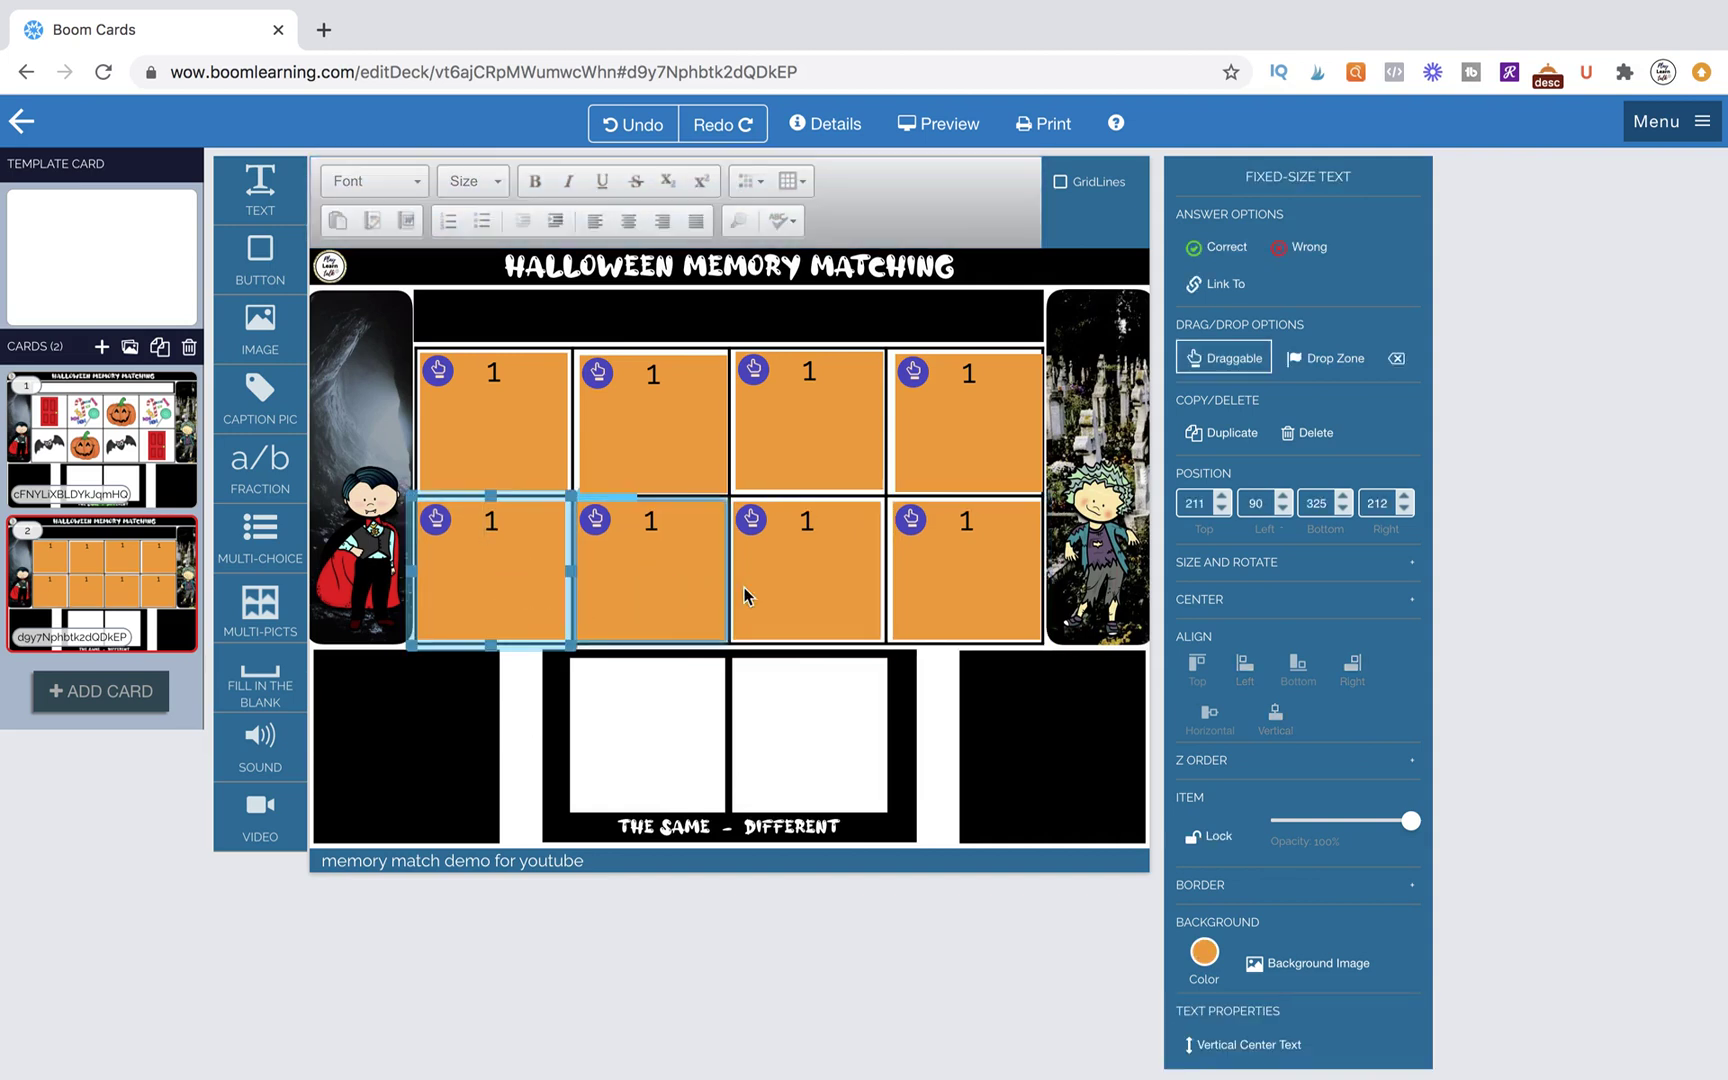
left_click(800, 592, "shift")
left_click(957, 598, "shift")
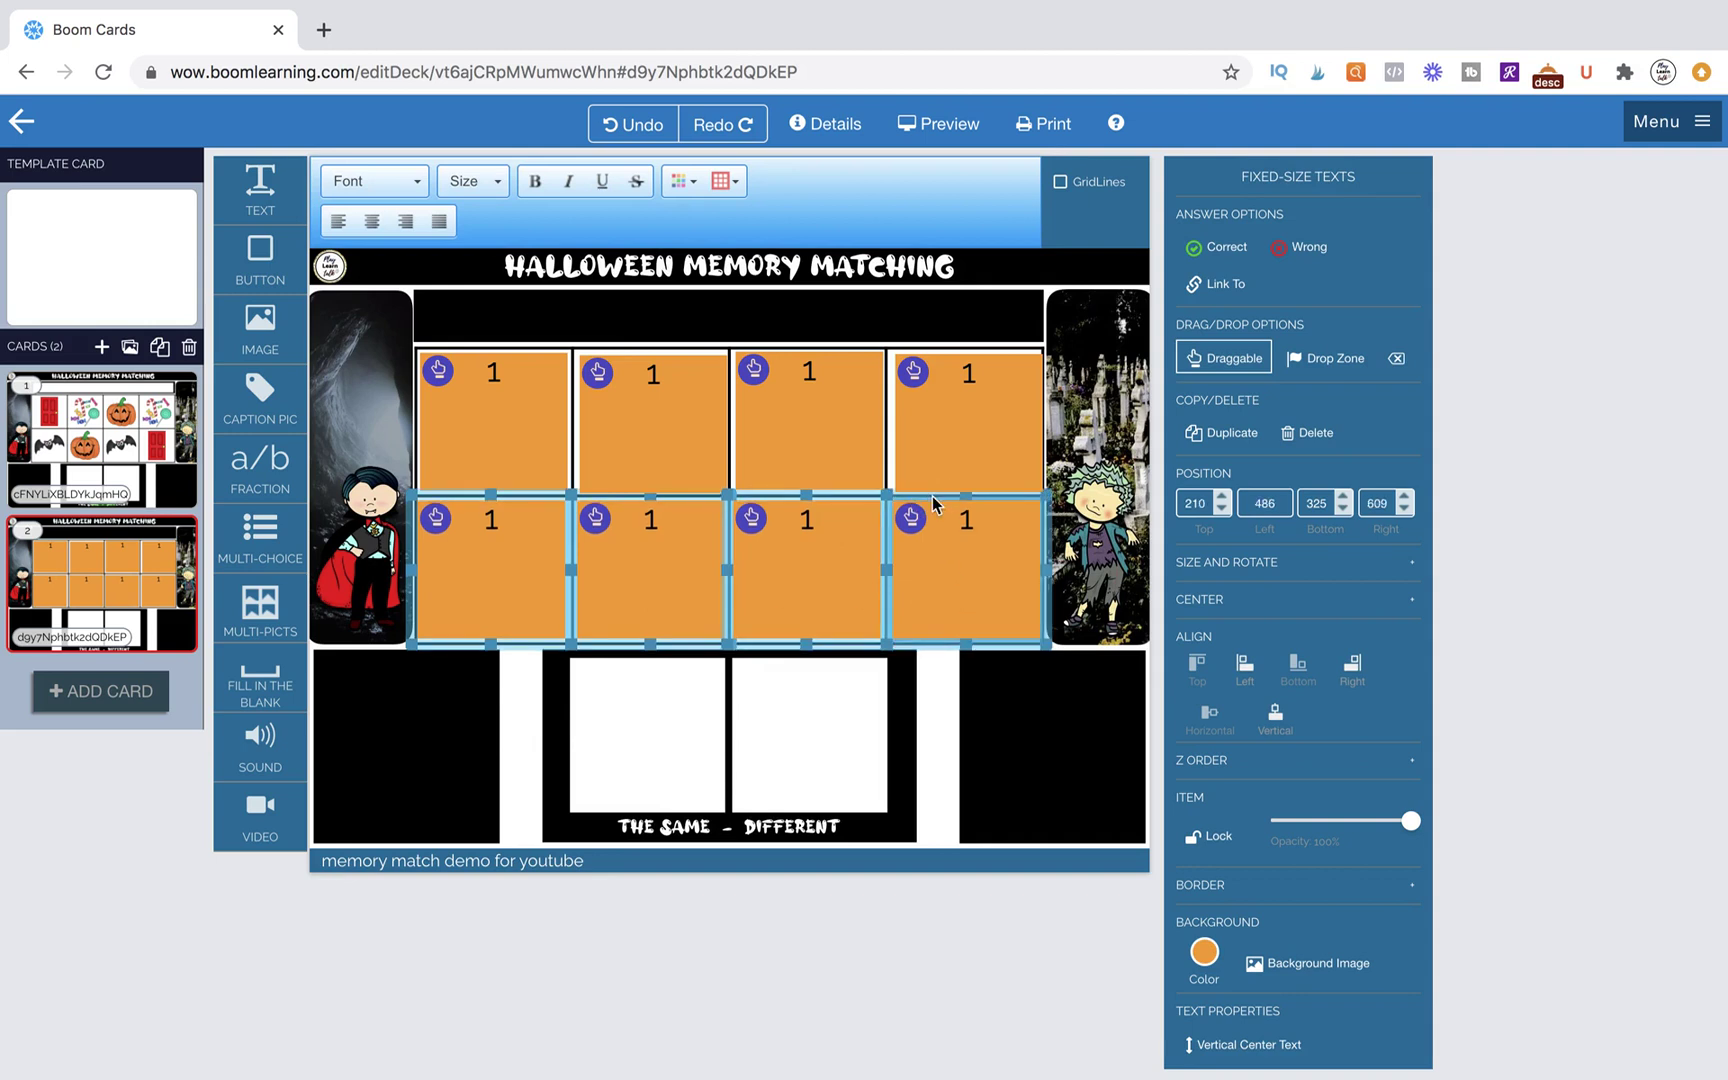
left_click(930, 451)
left_click(799, 434, "shift")
left_click(667, 417, "shift")
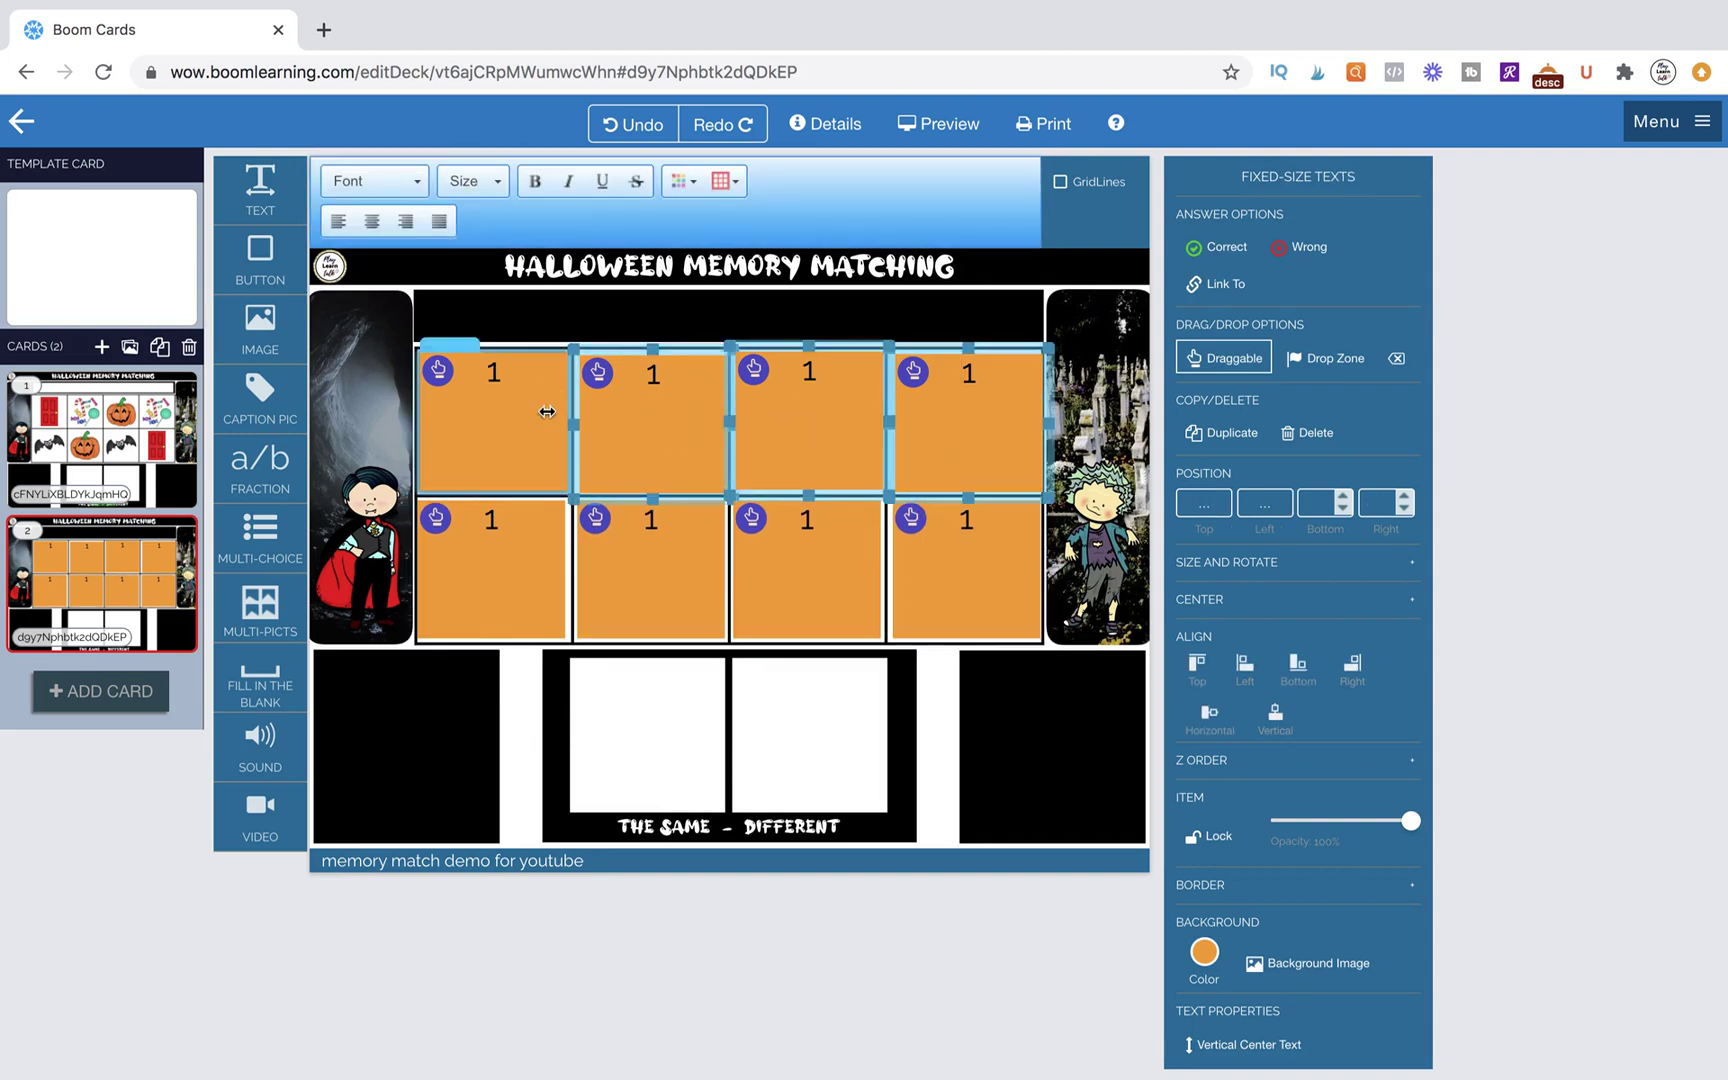
left_click(544, 409, "shift")
left_click(1197, 666)
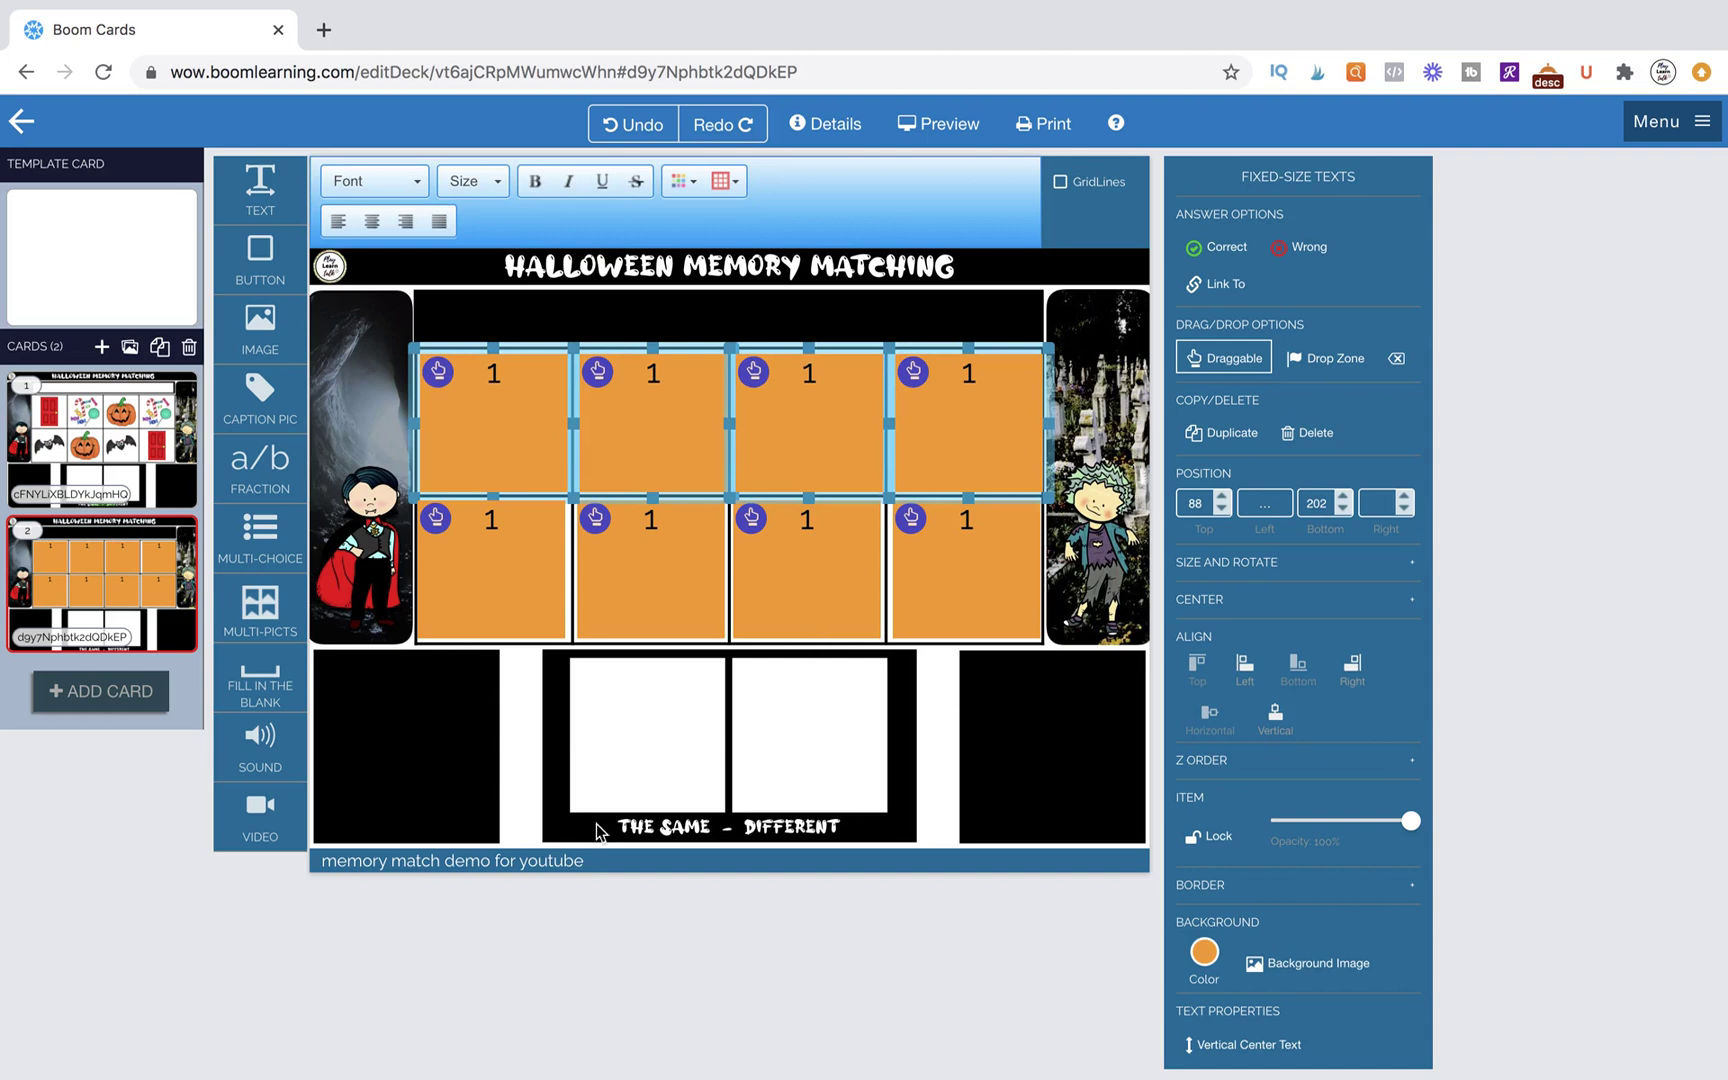
left_click(506, 820)
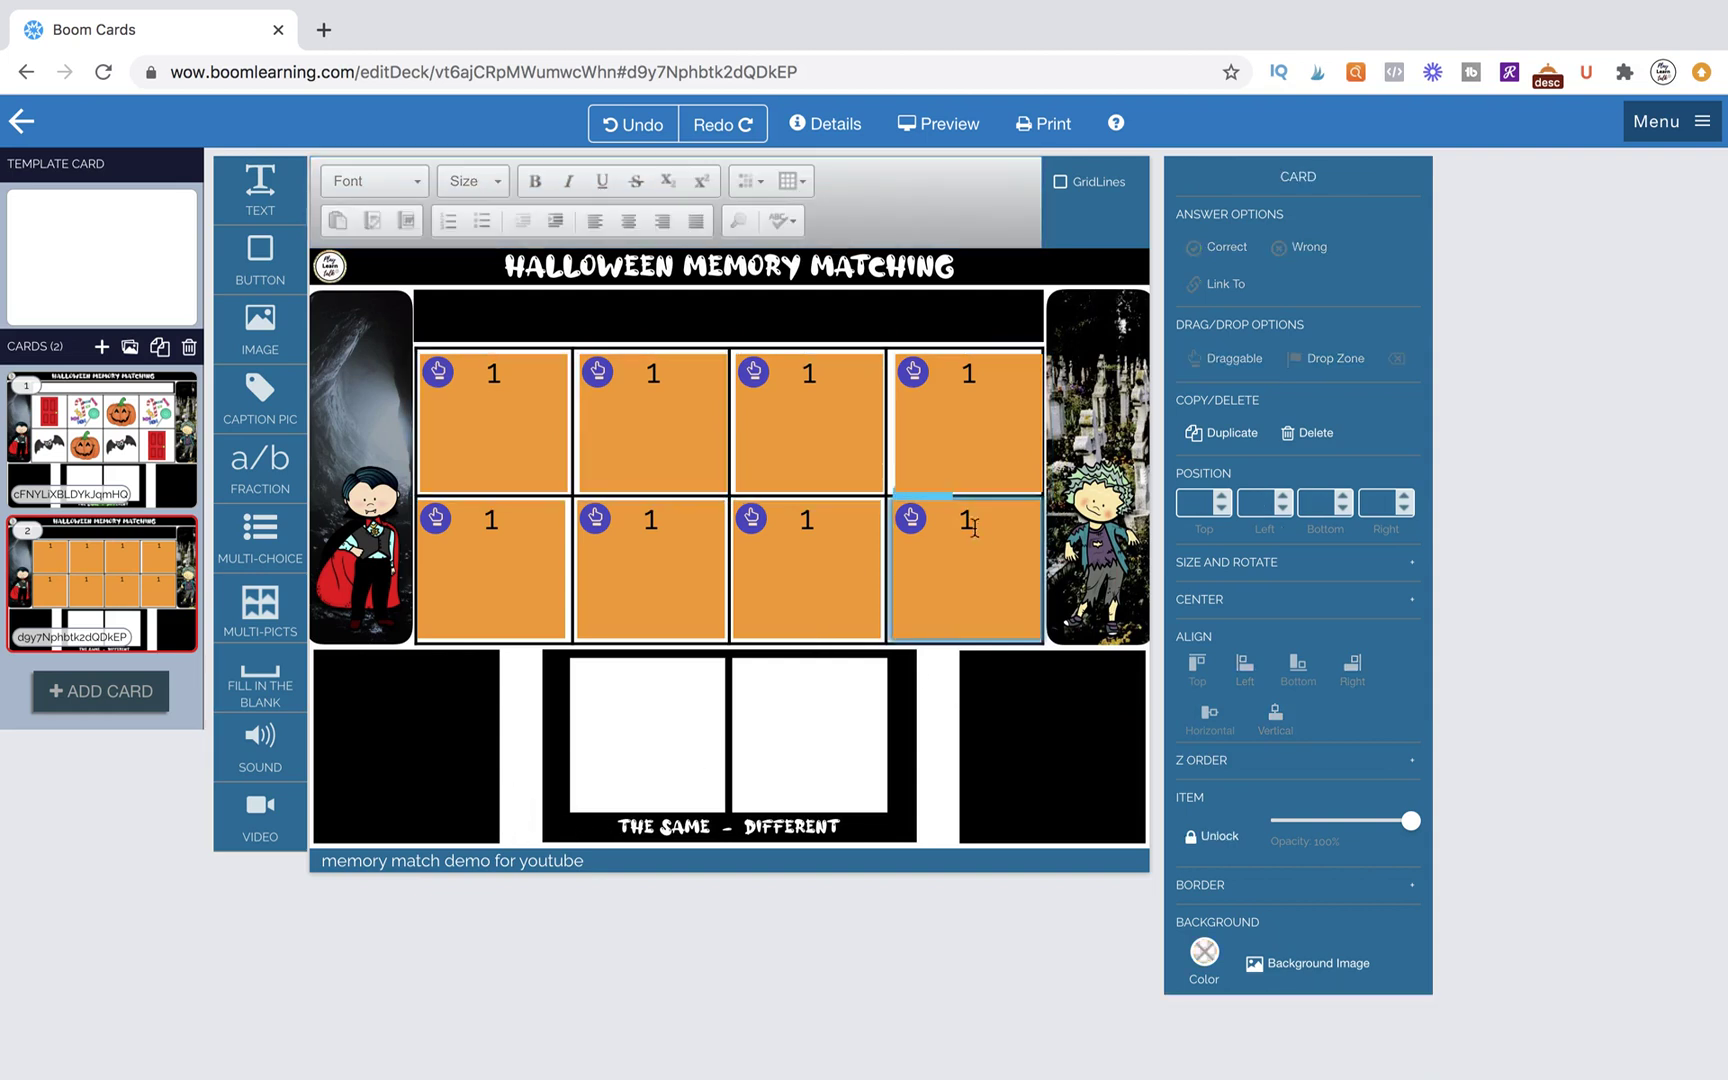
left_click(963, 610)
left_click(916, 347, "shift")
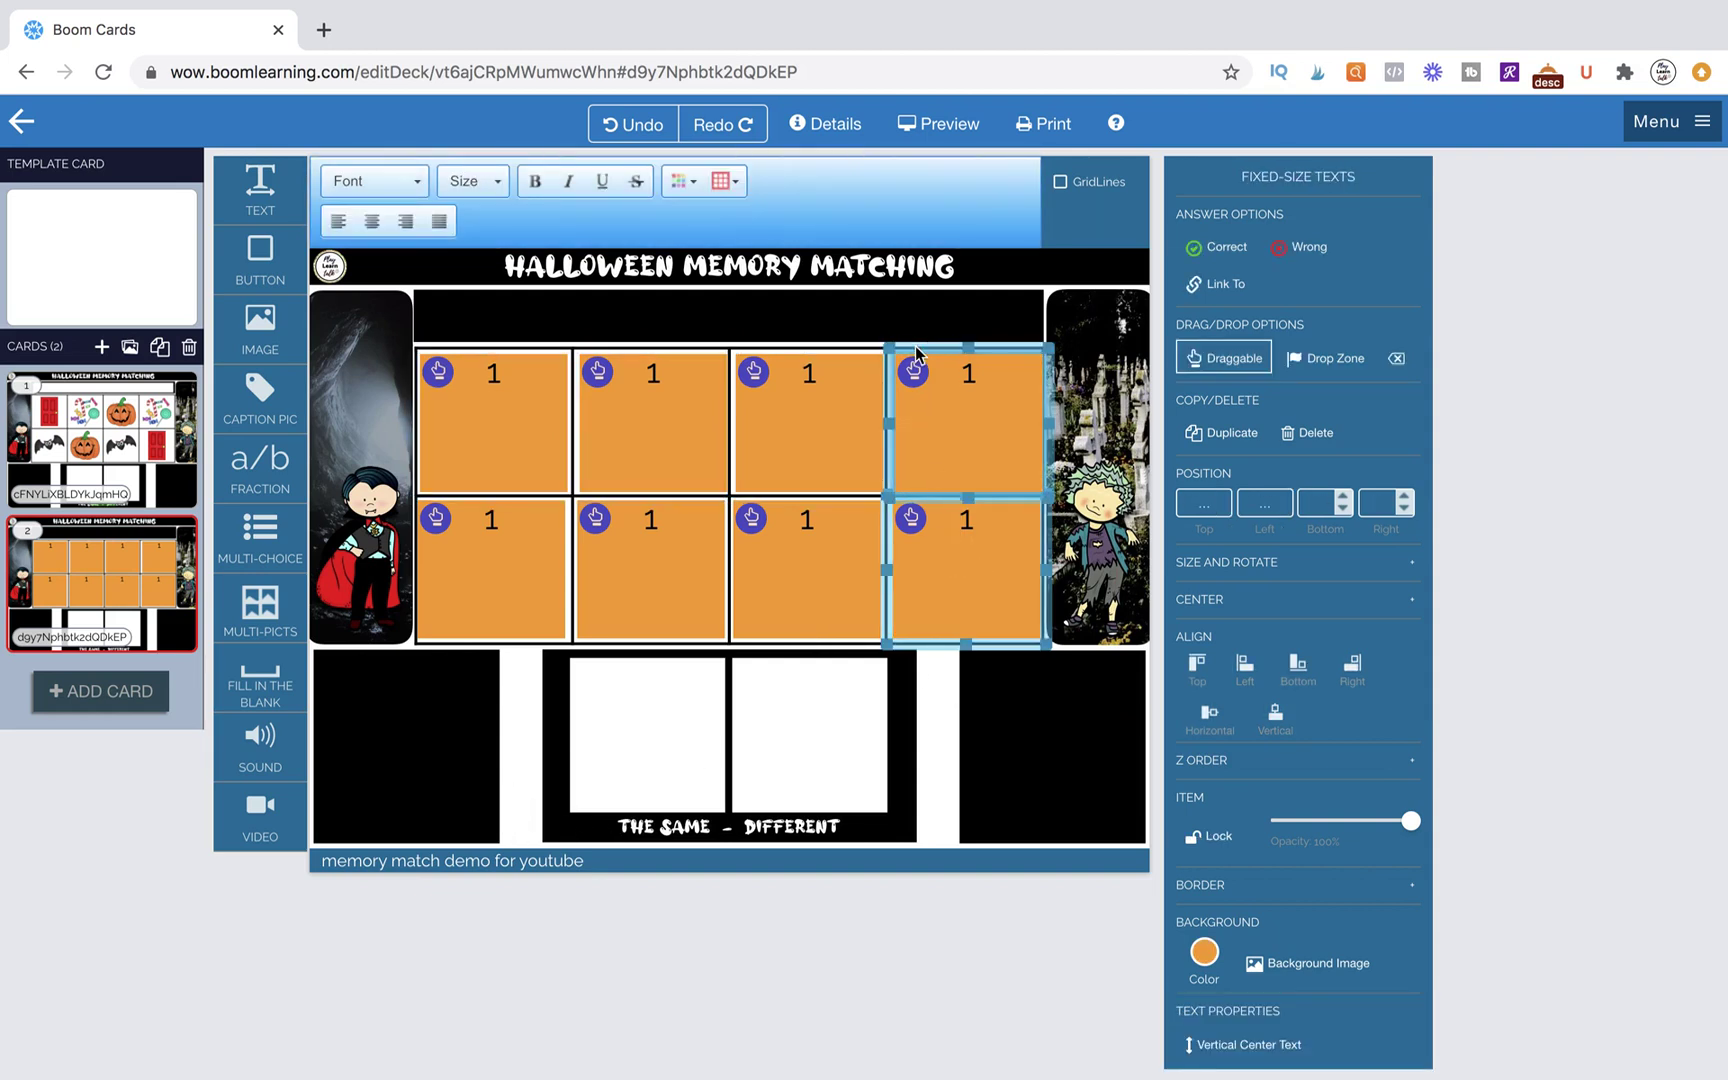
Step: Renumber the second, third and fourth top-row boxes 2, 3 and 4
left_click(528, 758)
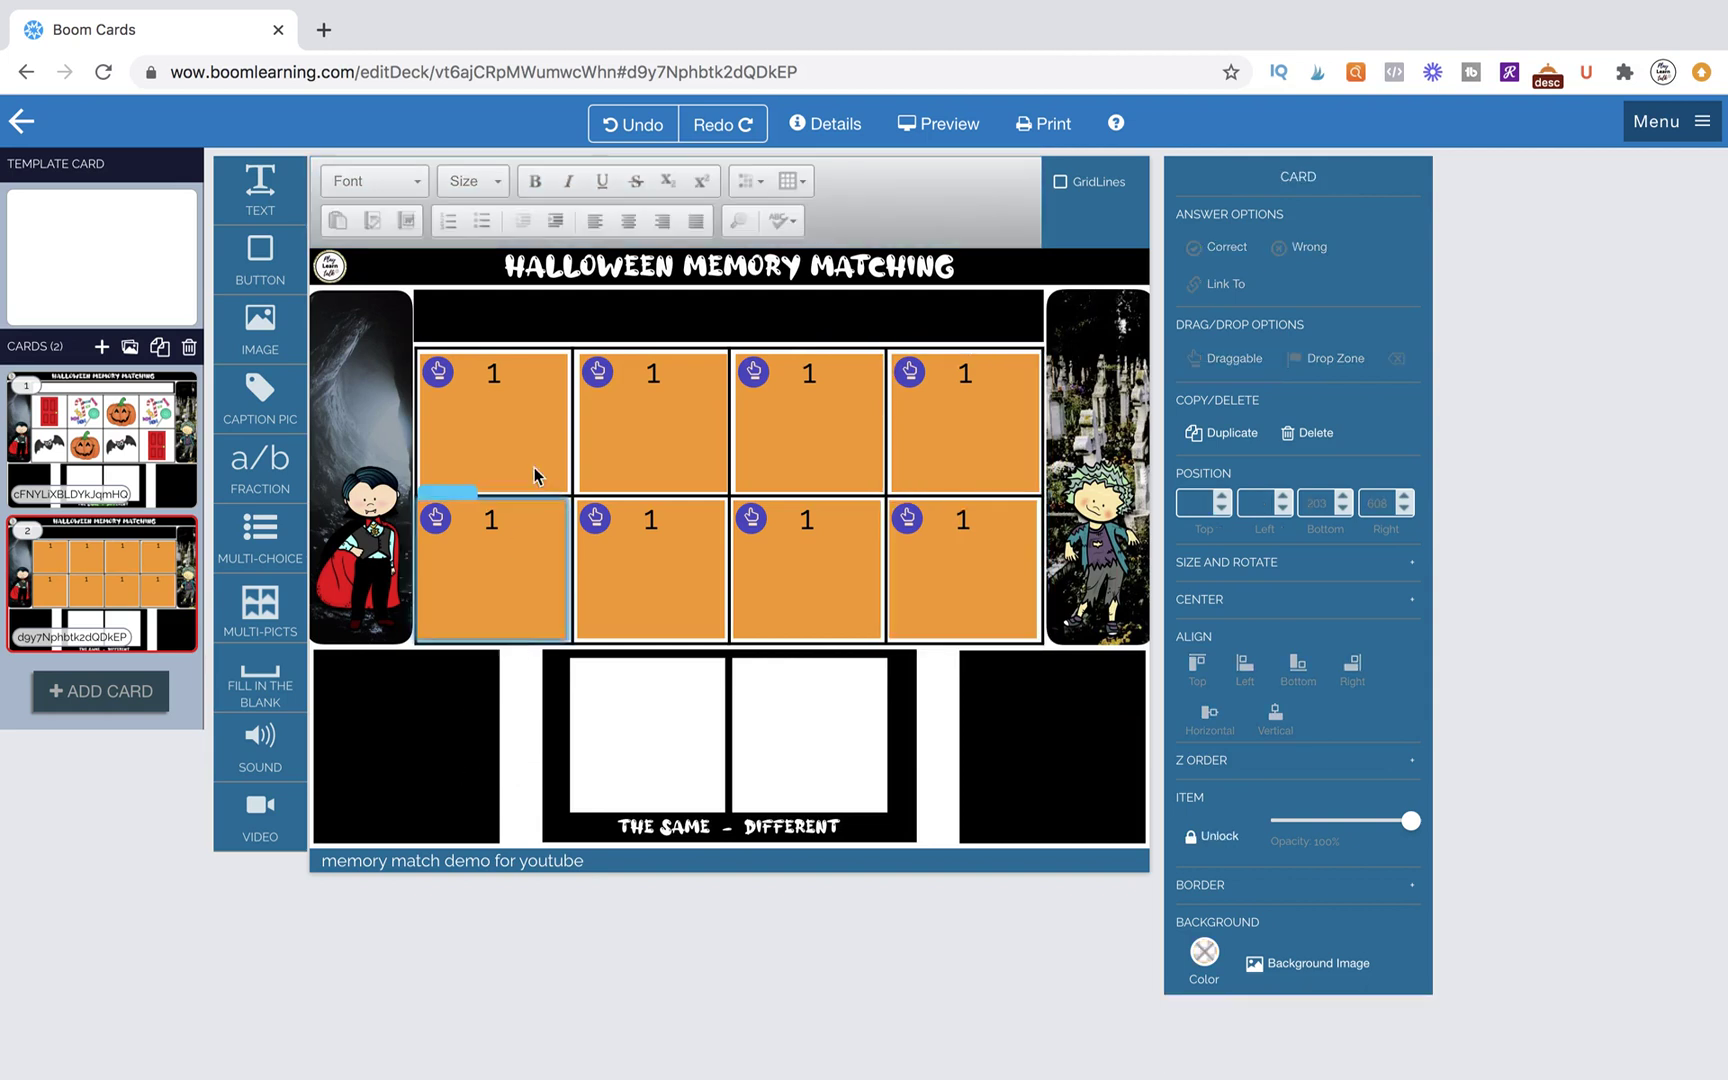
left_click(508, 408)
left_click(656, 378)
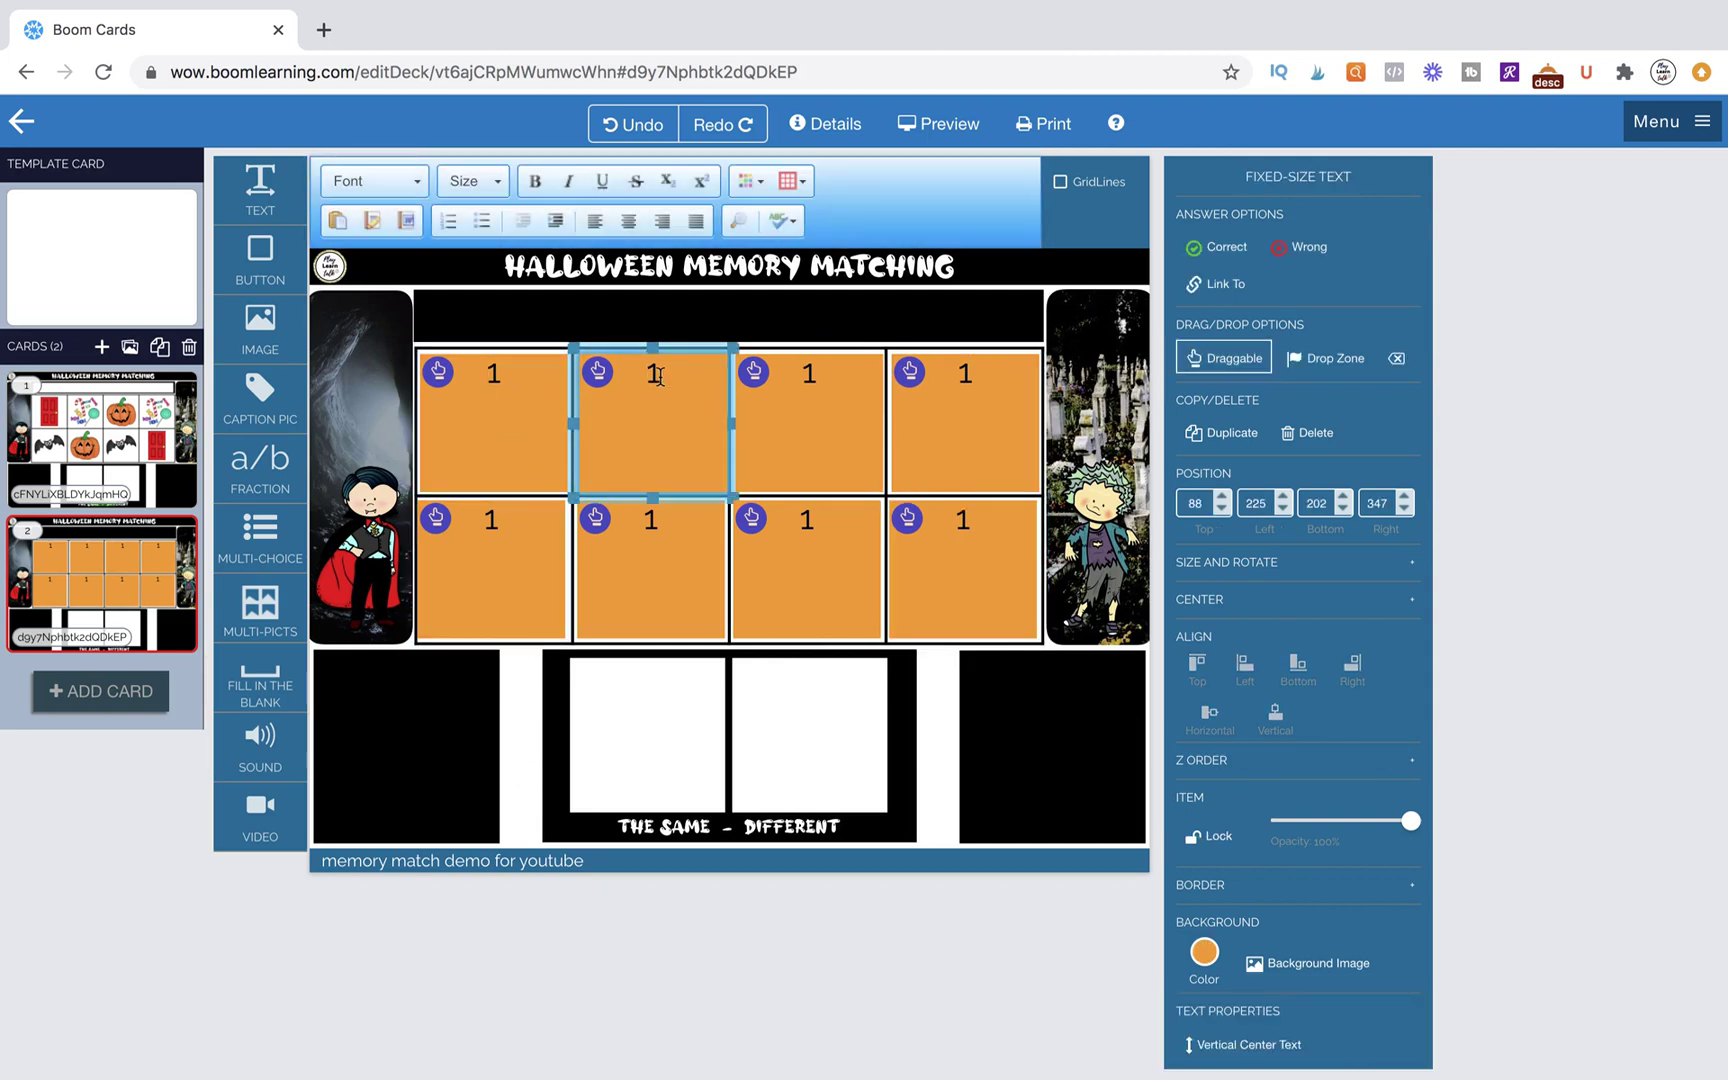
type("2")
left_click(807, 372)
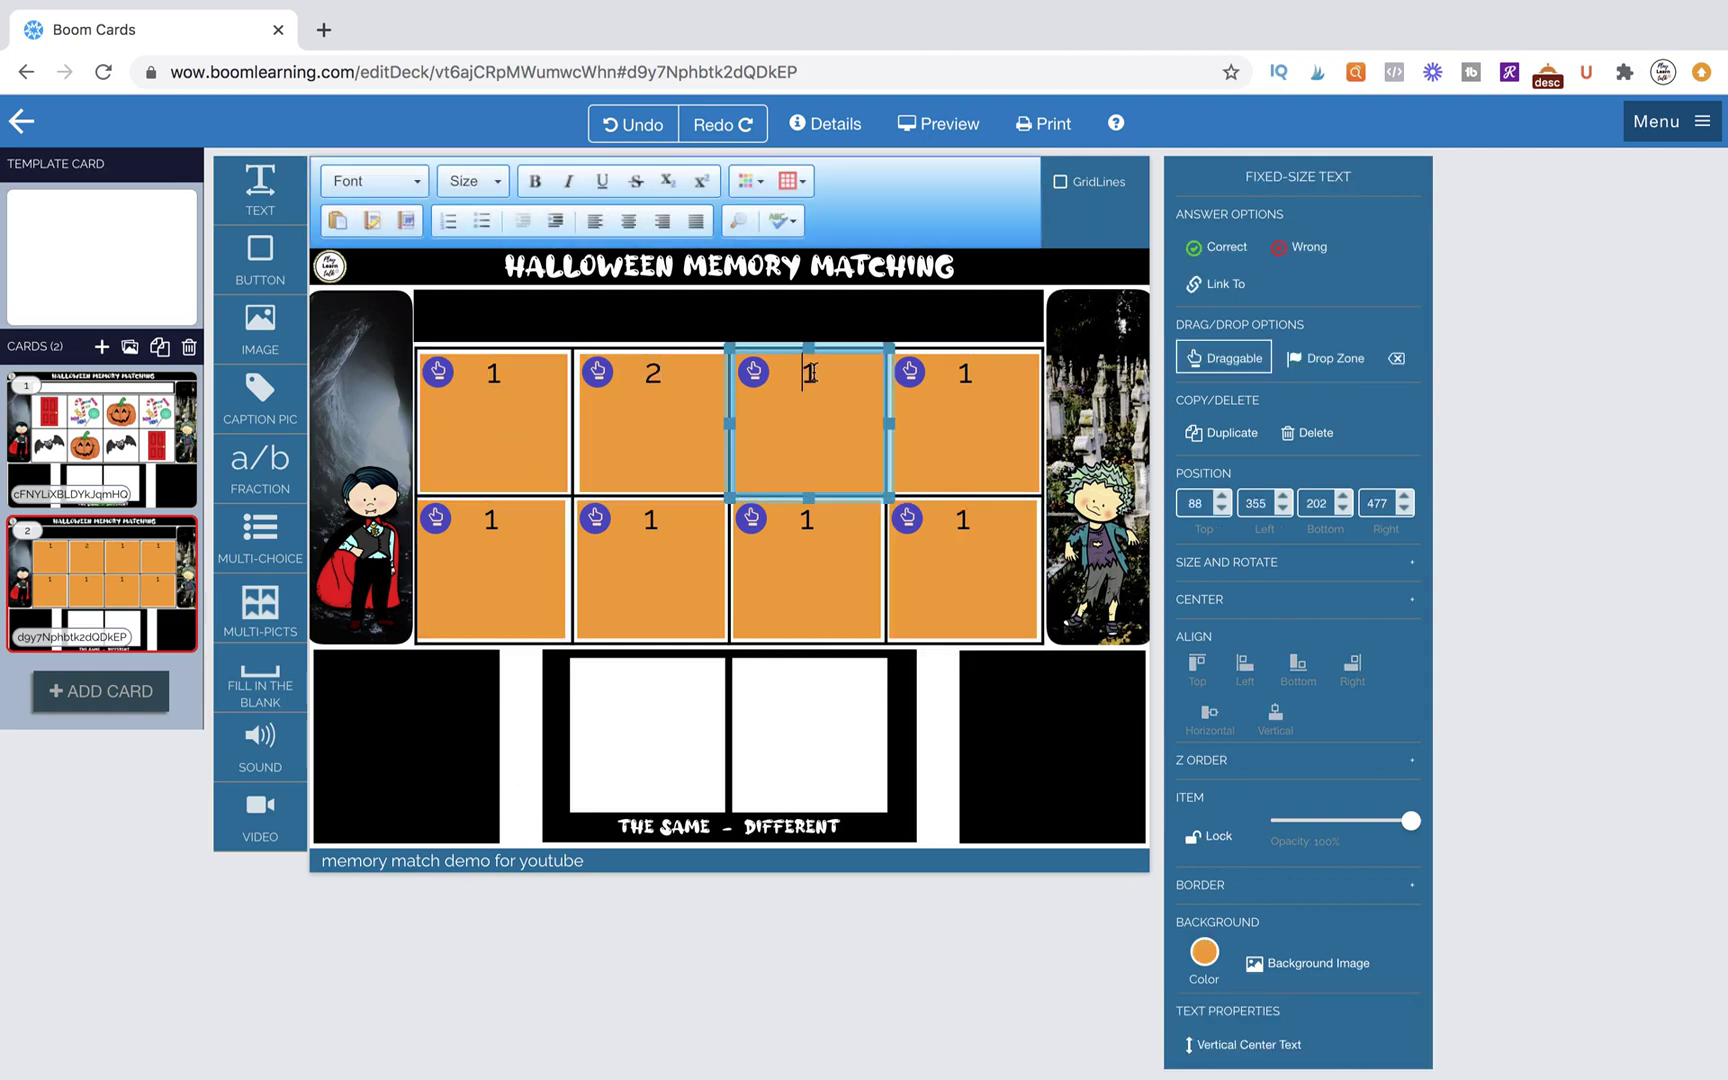
type("3")
left_click(972, 372)
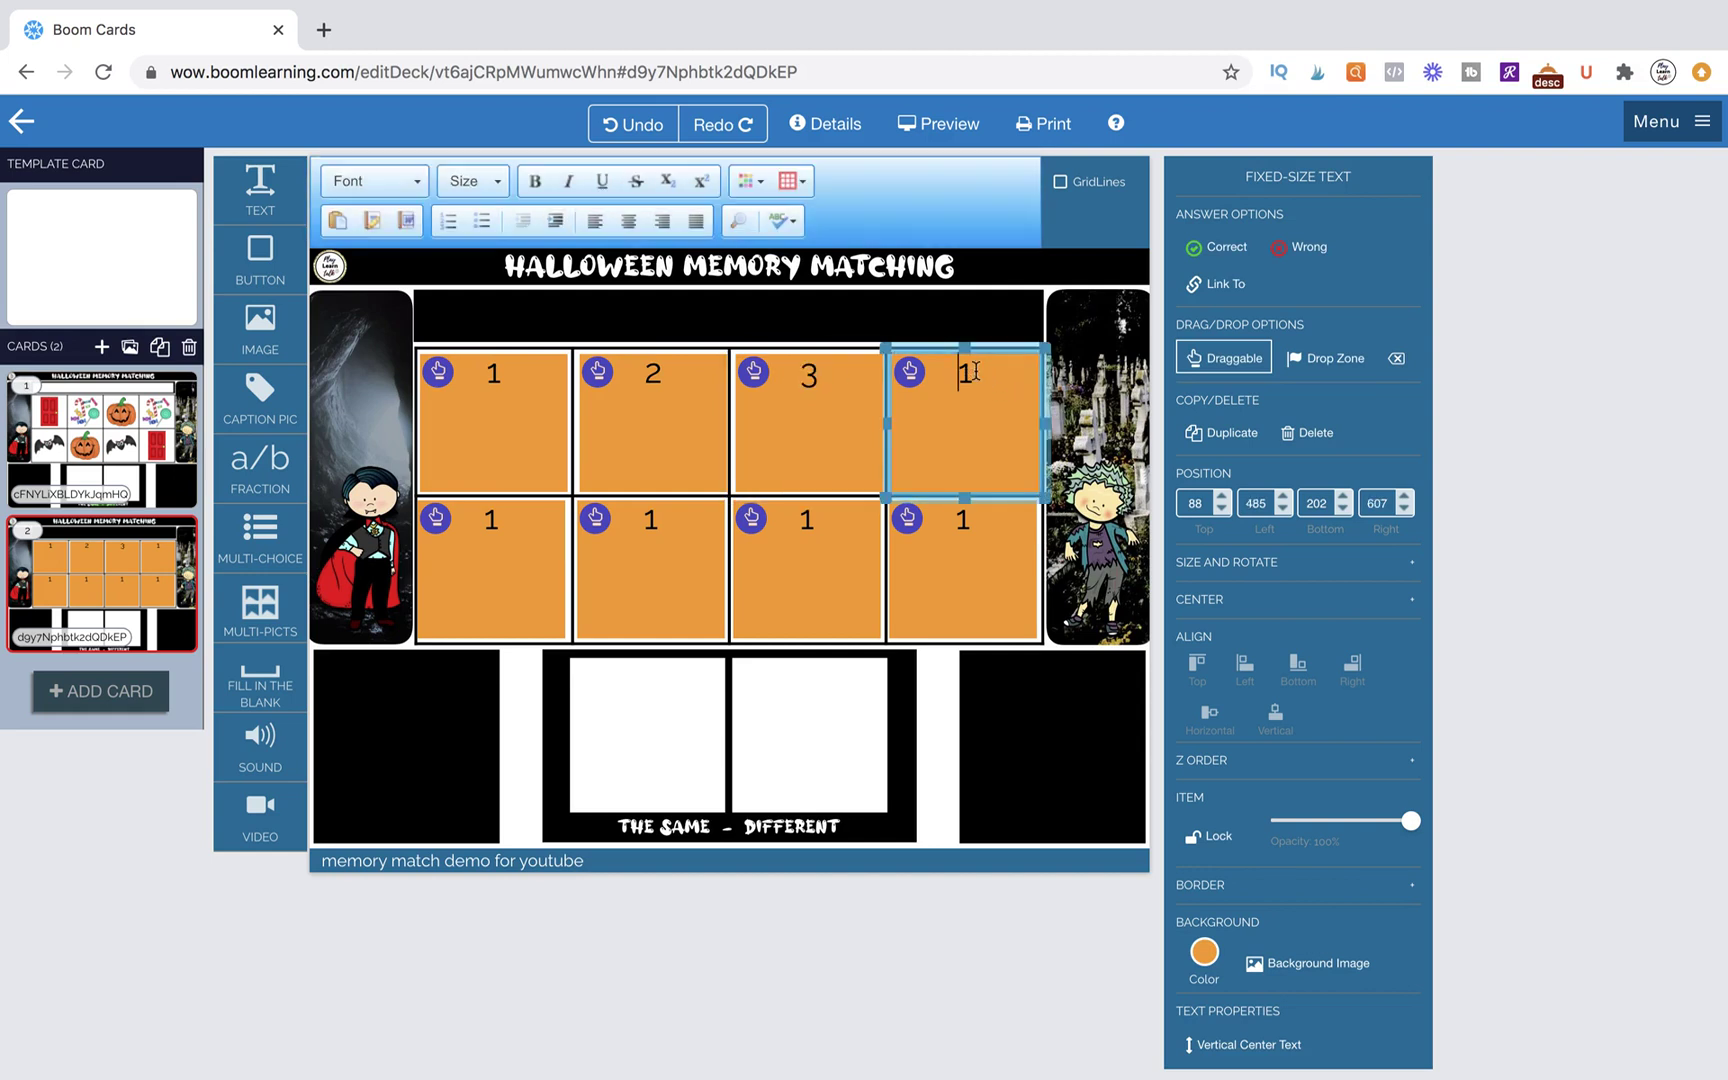
type("4")
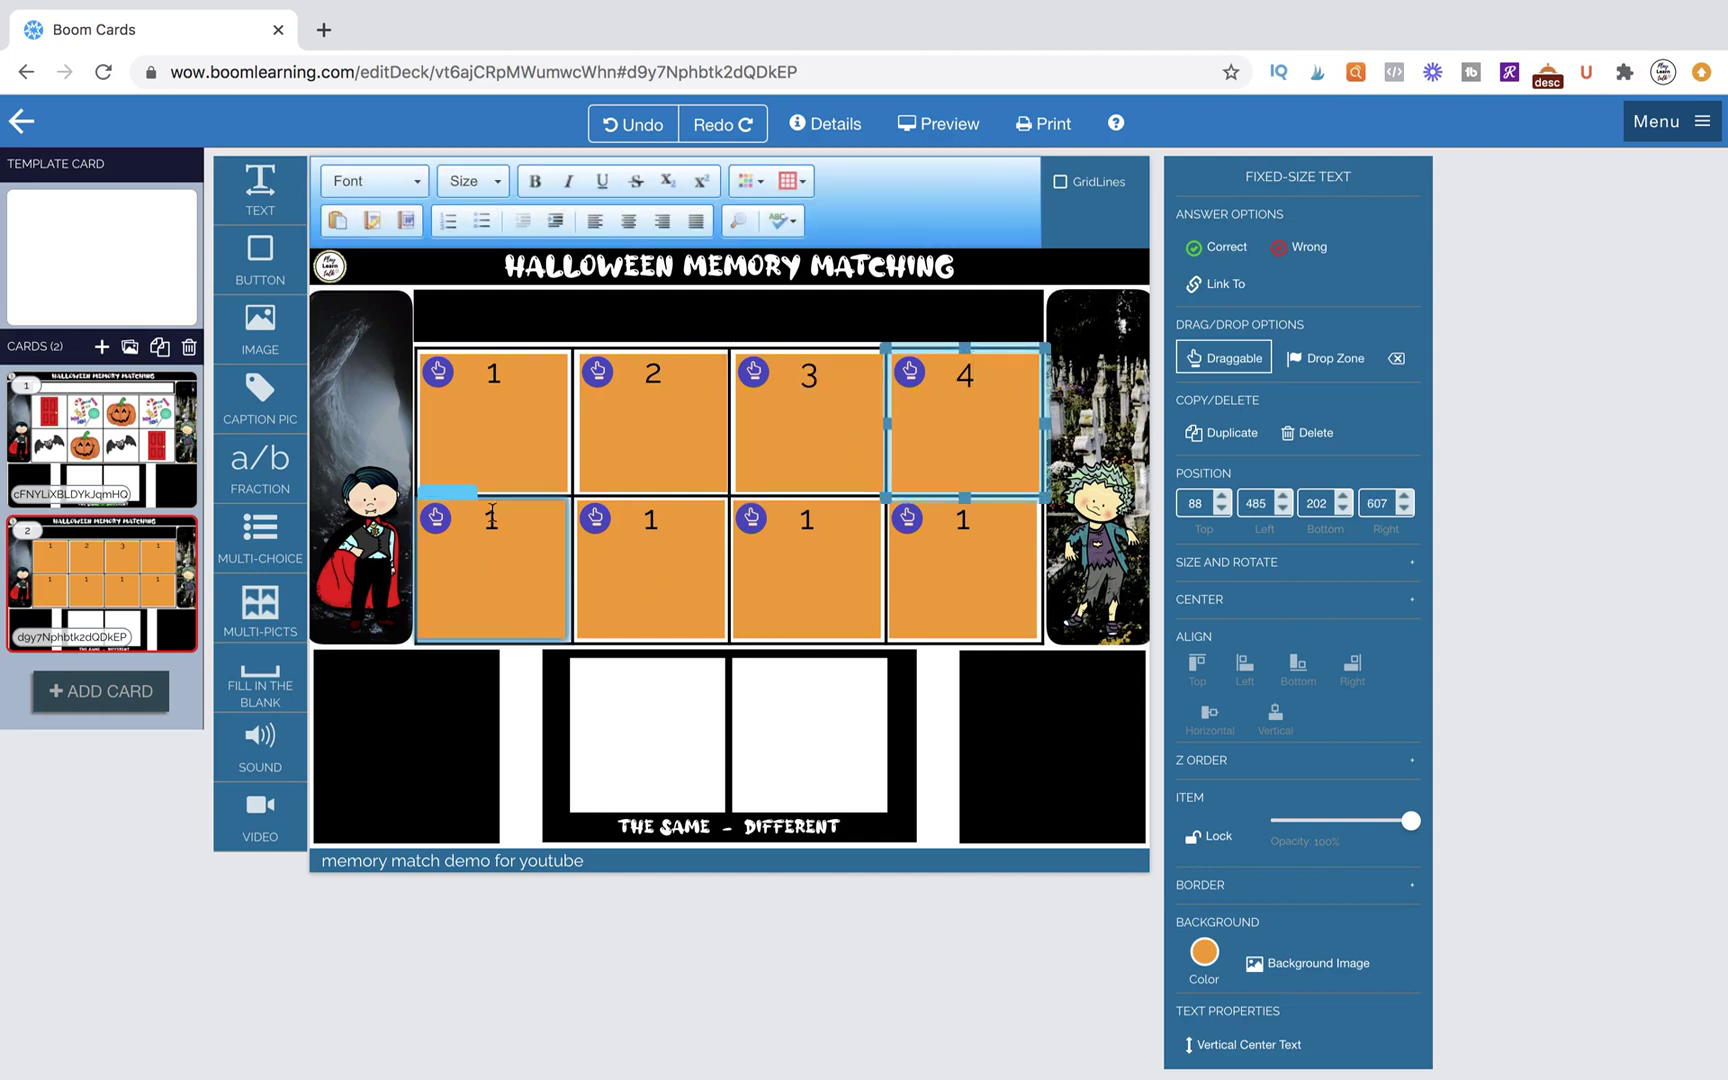
Step: Renumber the bottom-row boxes 5, 6, 7 and 8
left_click(492, 516)
type("5")
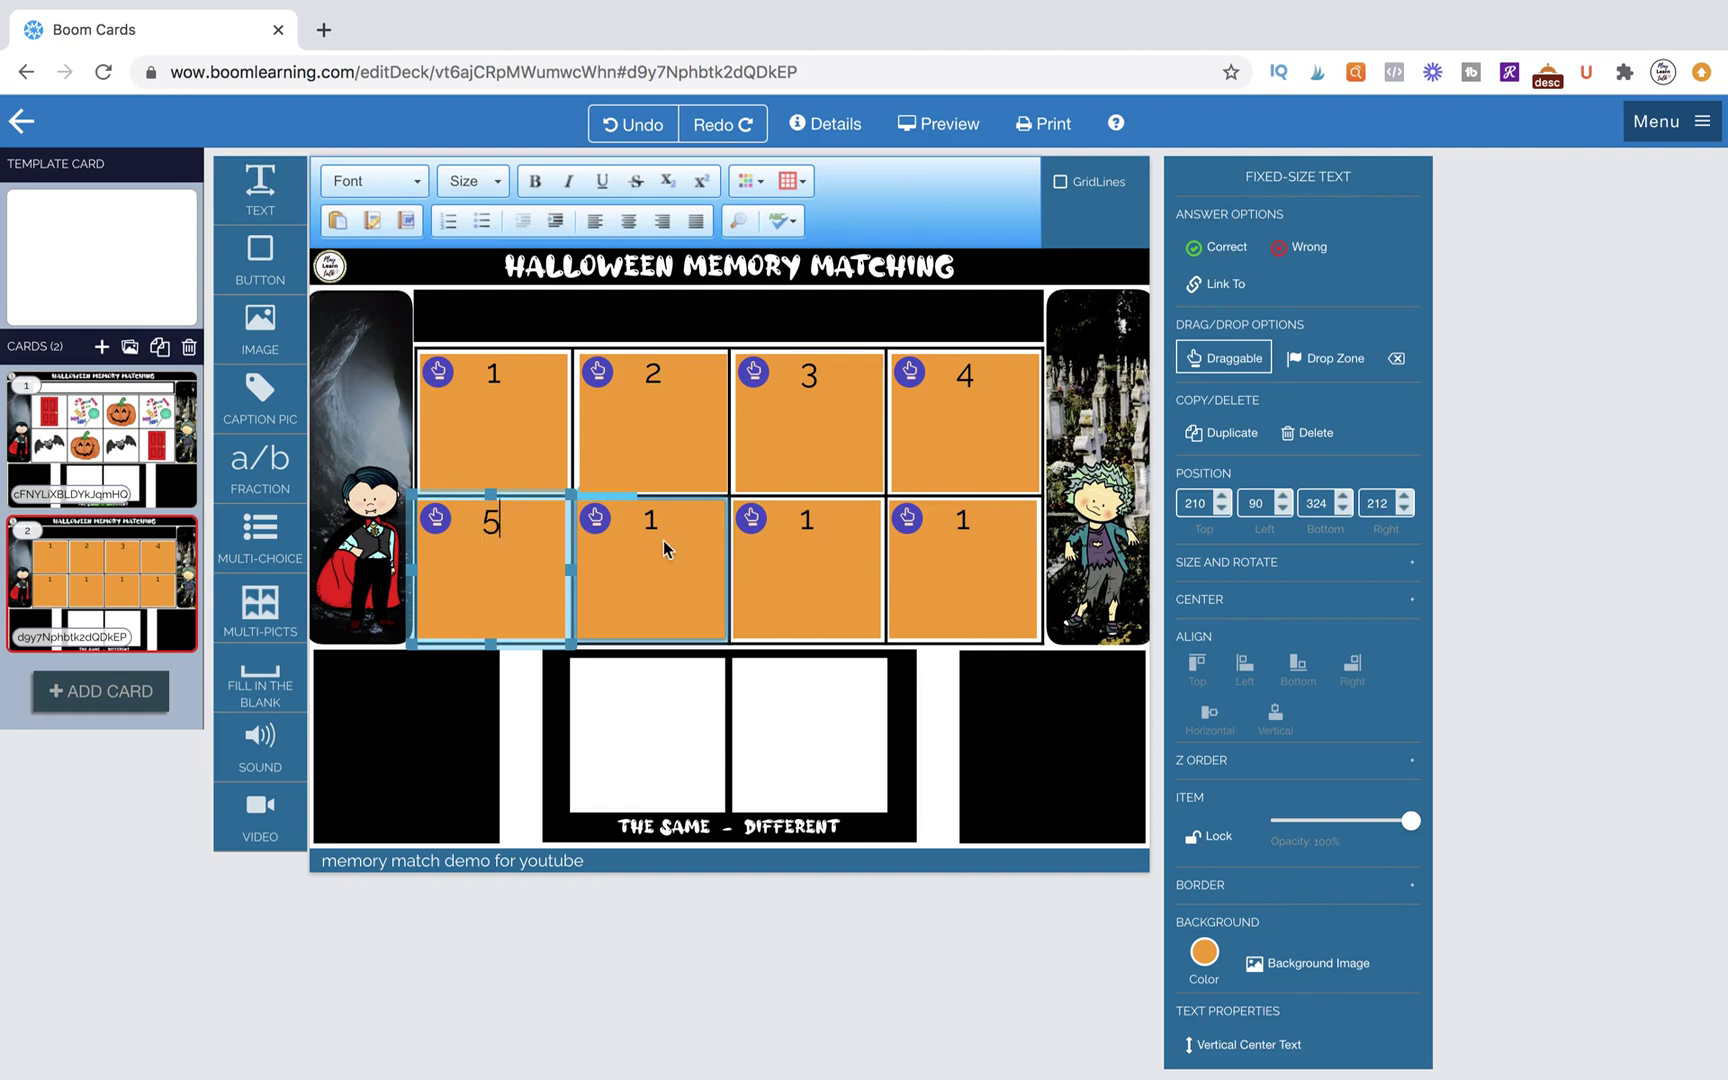
left_click(662, 521)
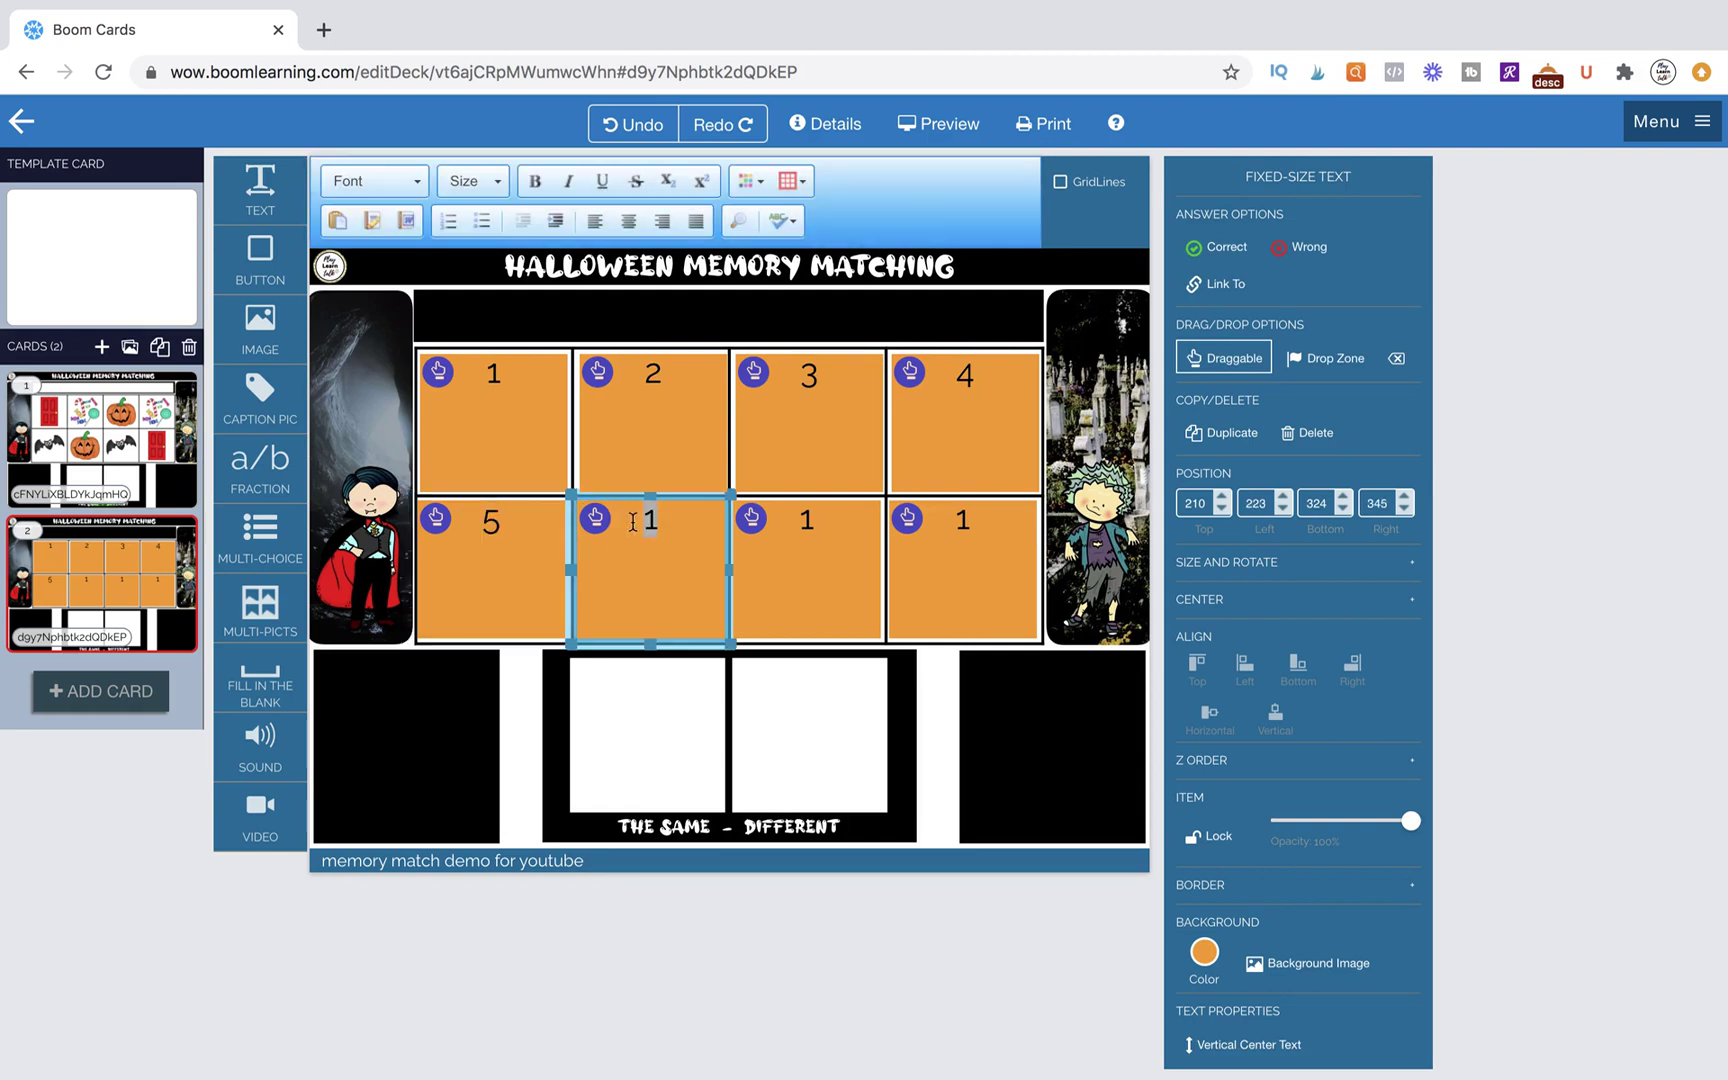
type("6")
left_click(814, 527)
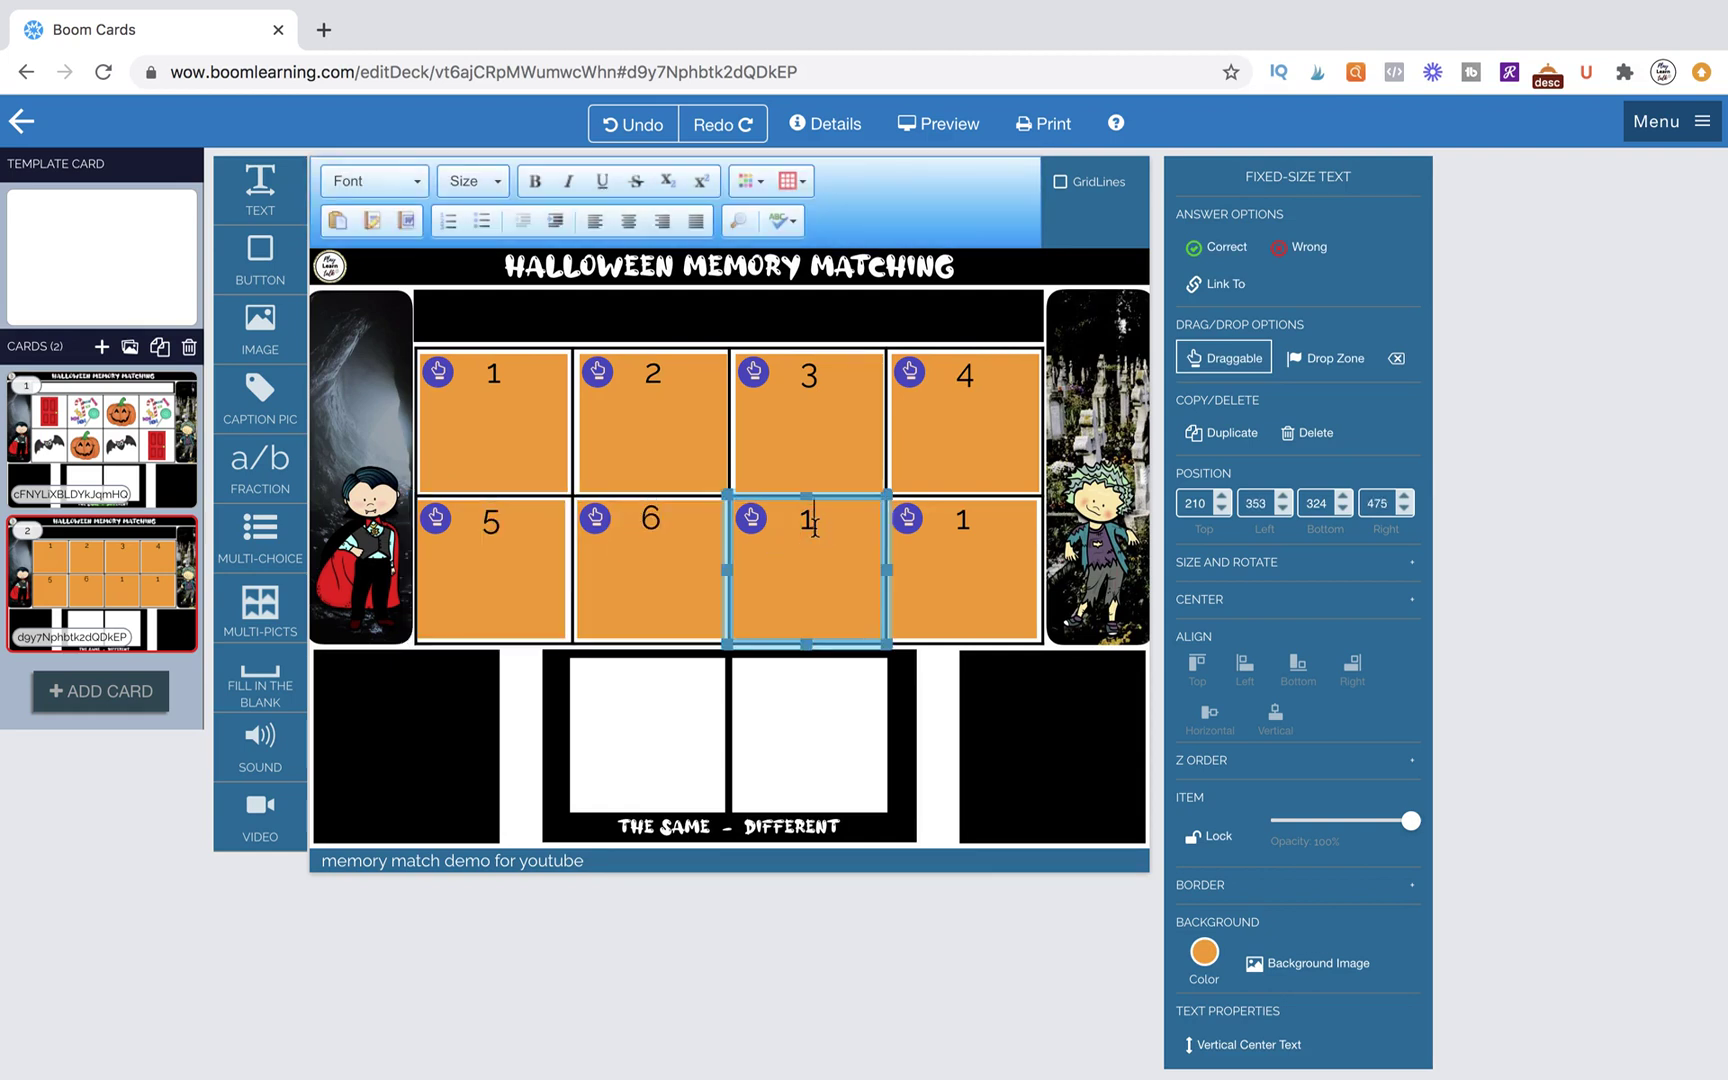
type("7")
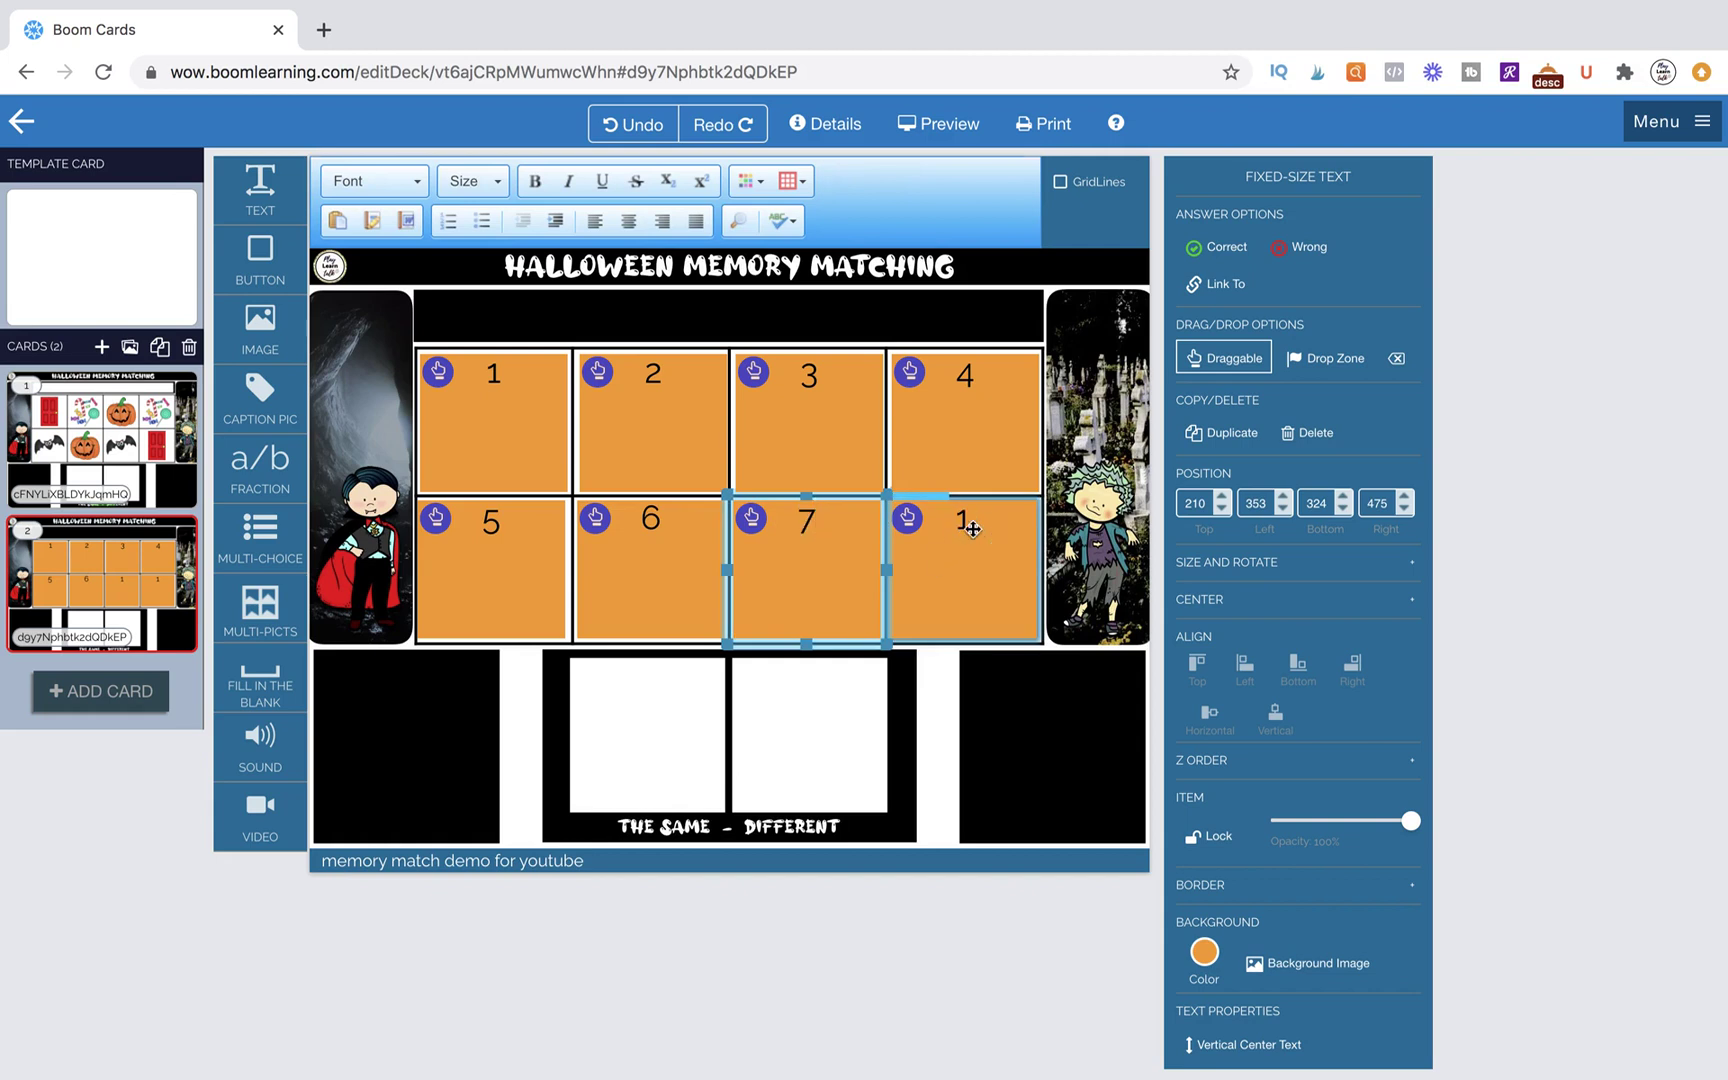
left_click(965, 524)
double_click(965, 521)
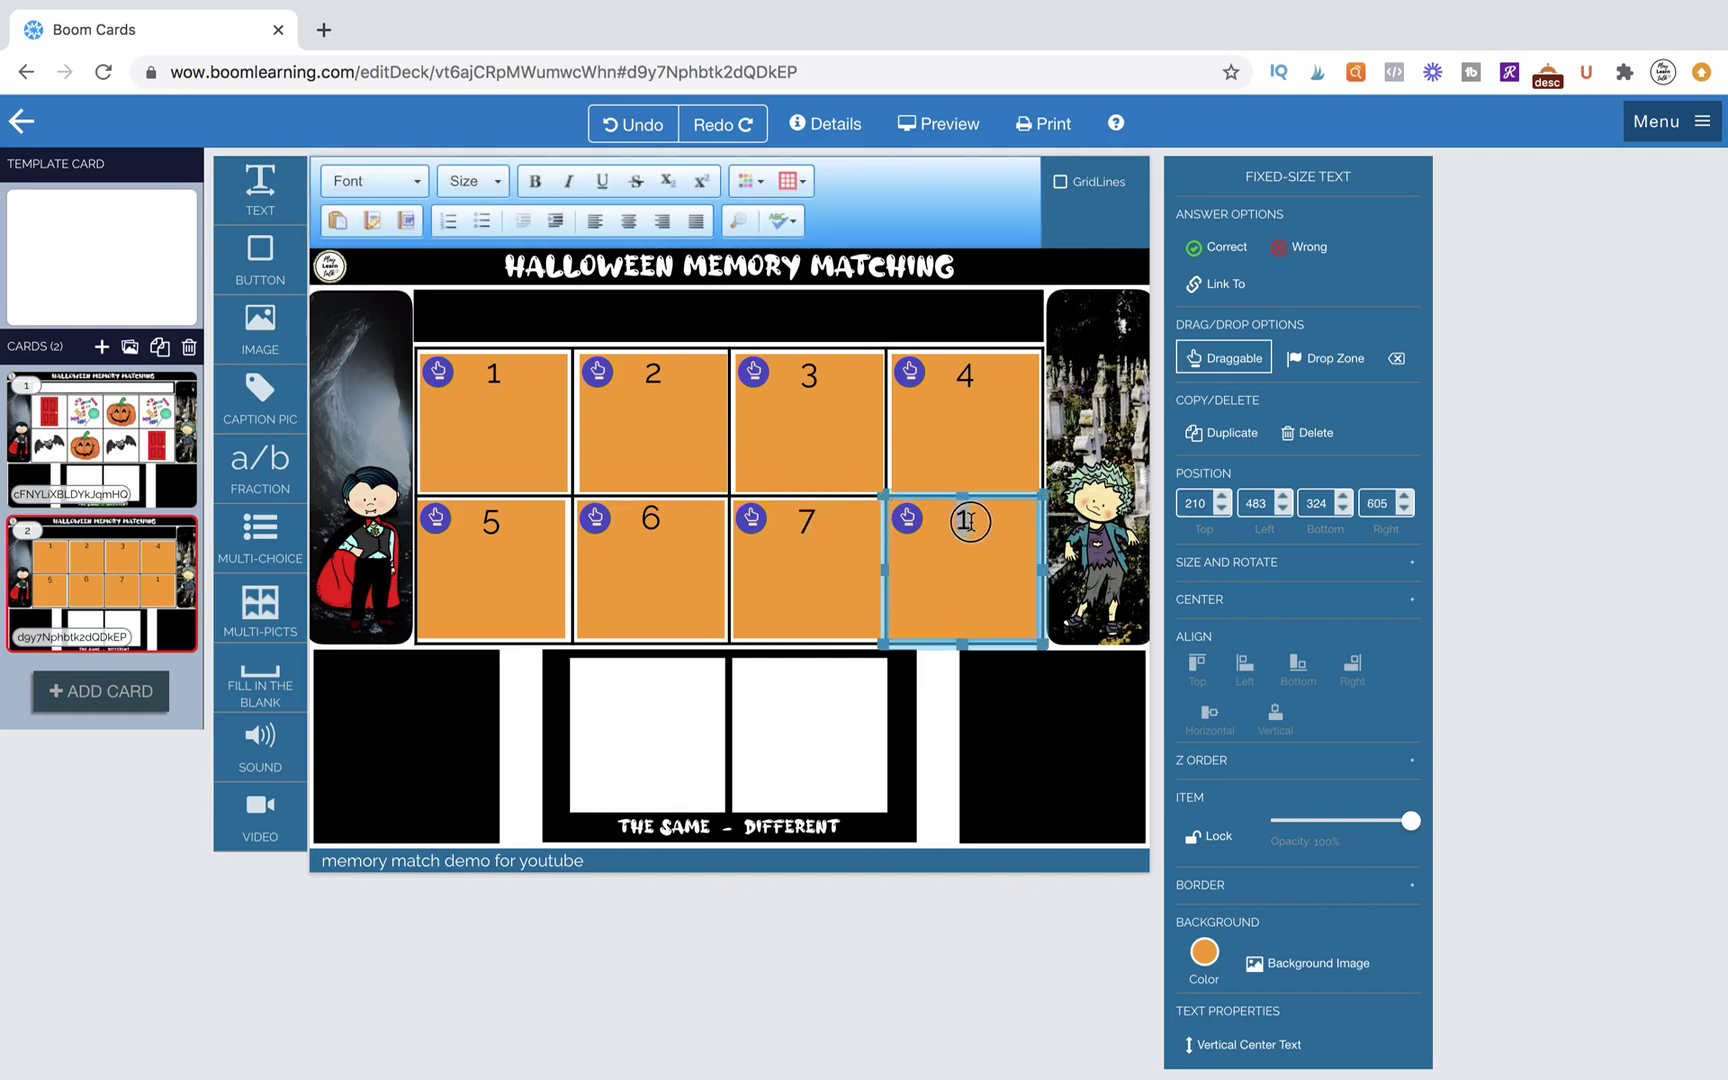
left_click(540, 455)
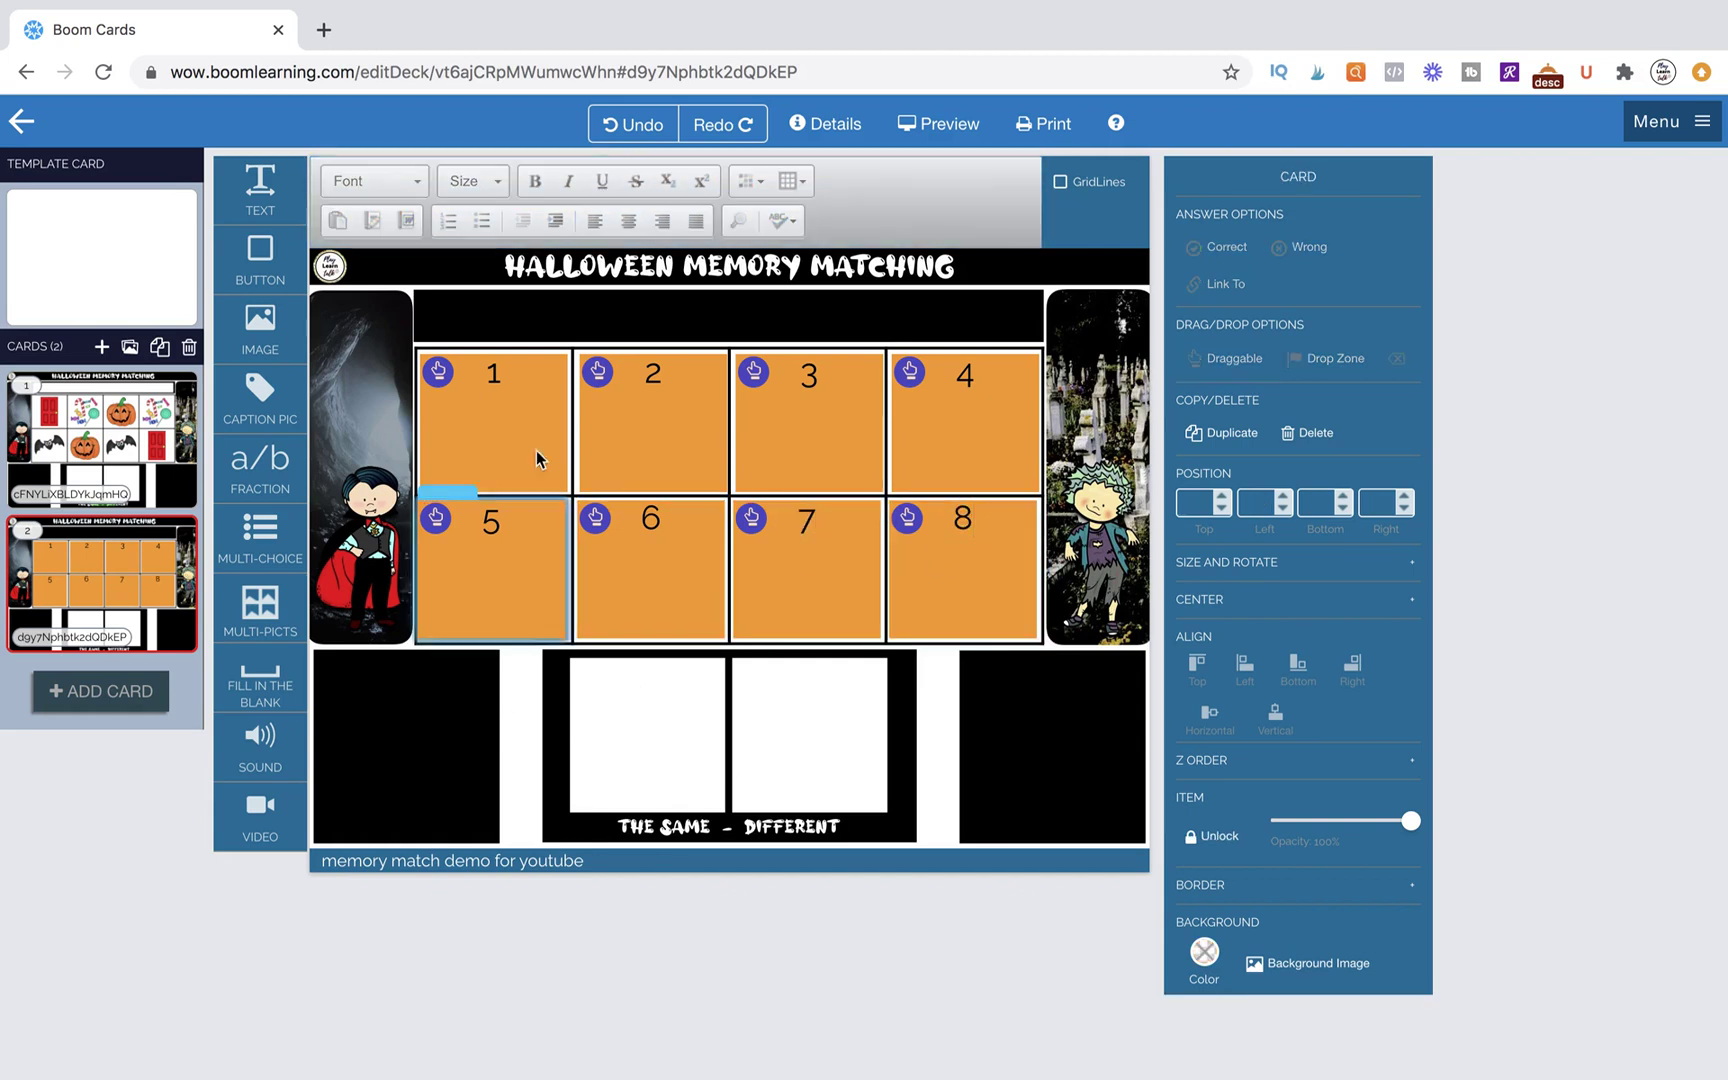
Step: Set the font size of all eight number boxes to 120
left_click(534, 511, "shift")
left_click(622, 541, "shift")
left_click(652, 463, "shift")
left_click(775, 447, "shift")
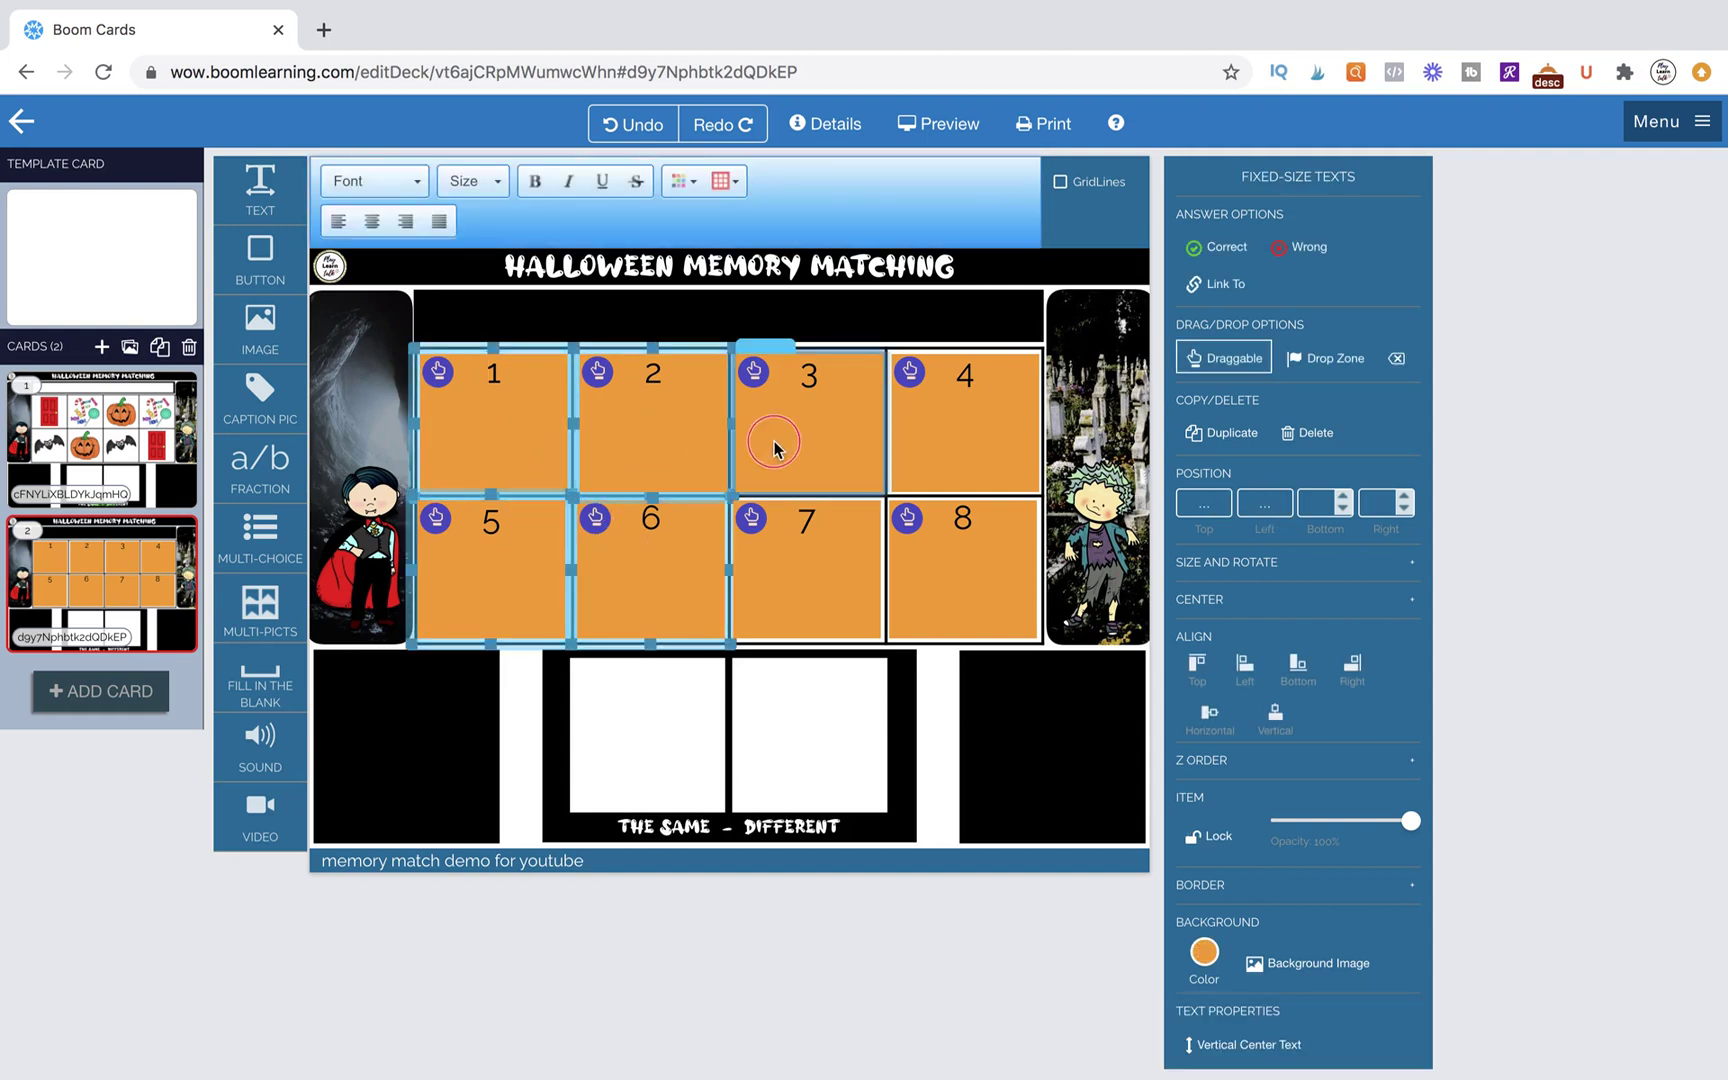
left_click(791, 578, "shift")
left_click(937, 563, "shift")
left_click(937, 424, "shift")
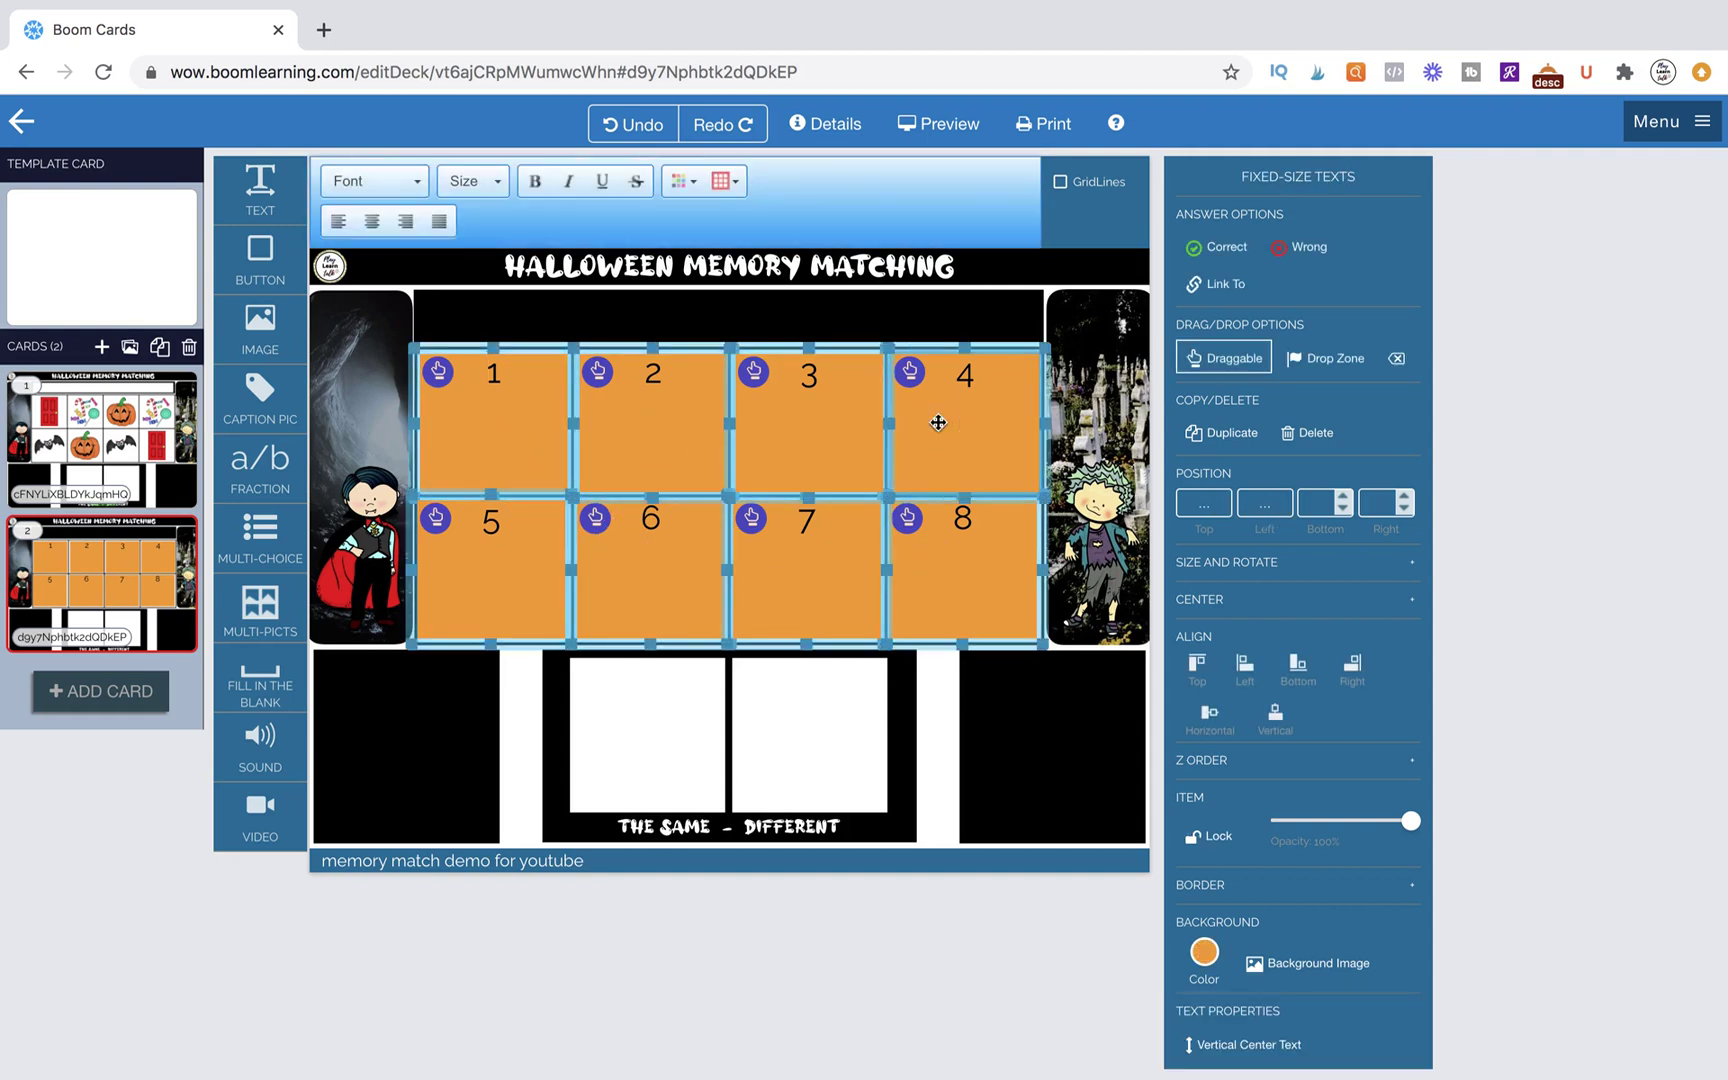
left_click(472, 181)
scroll(485, 375, "down", 5)
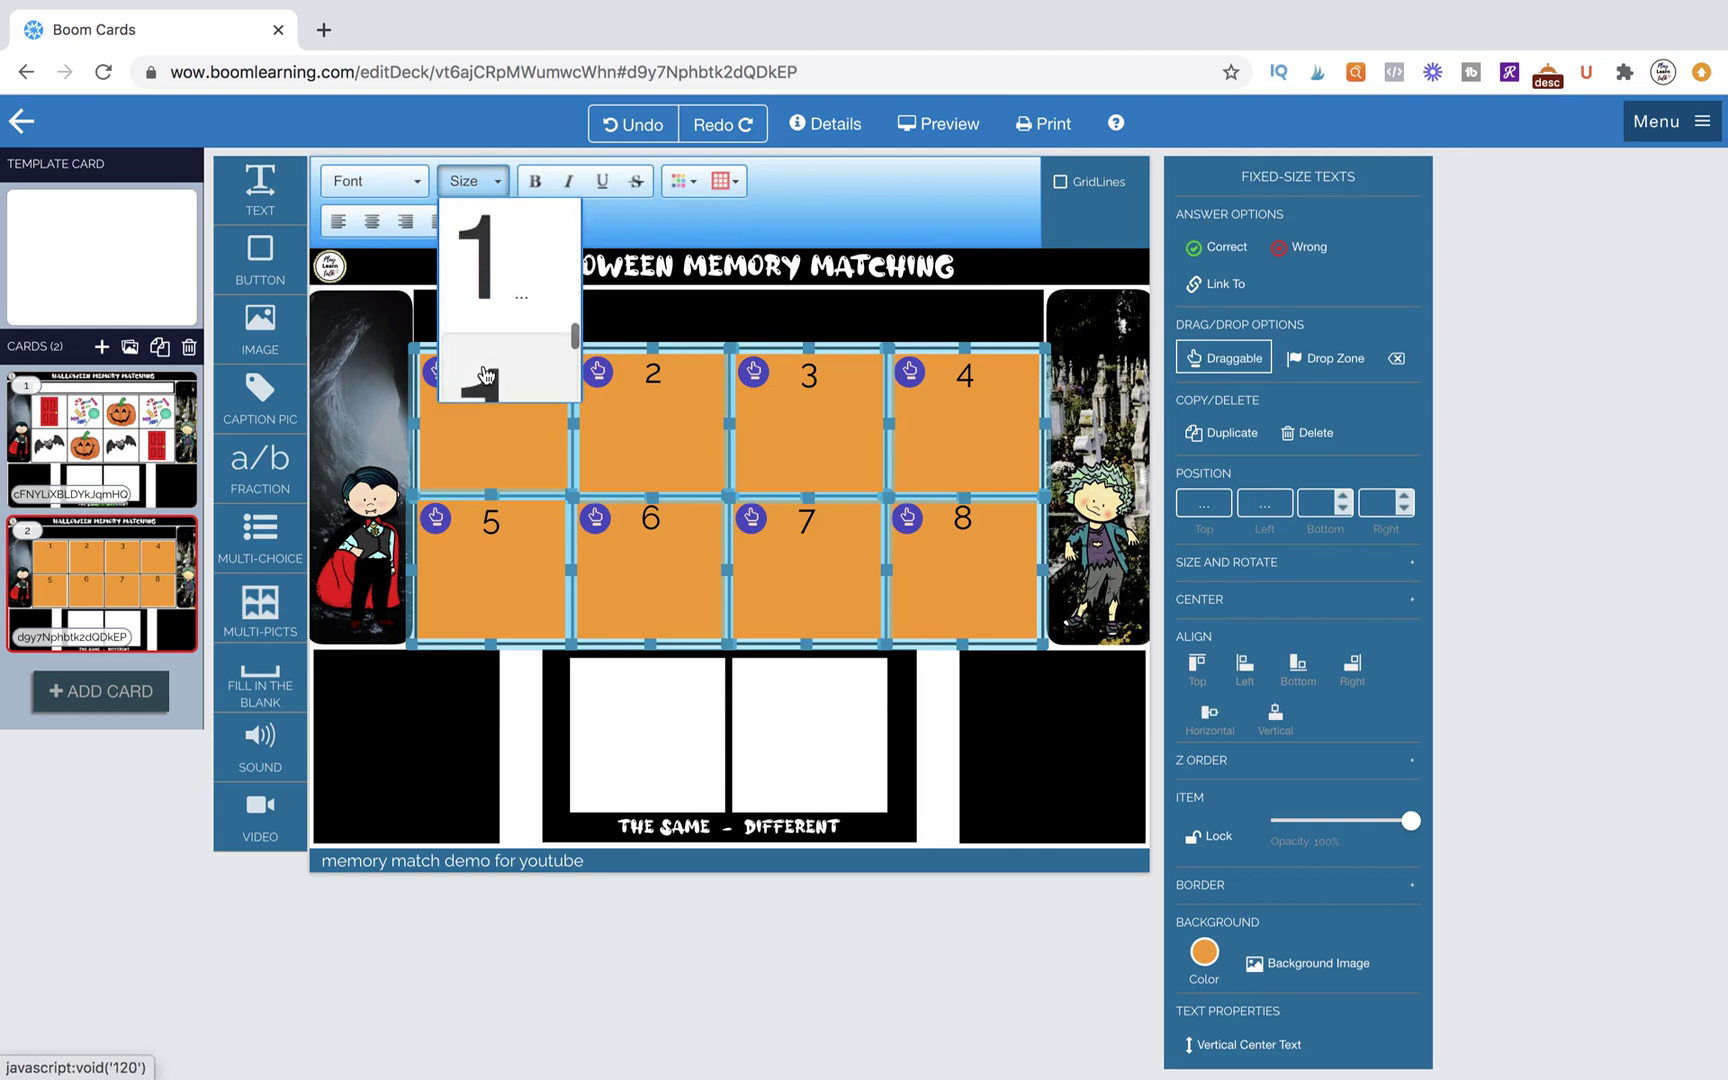
scroll(485, 375, "up", 1)
scroll(494, 345, "down", 2)
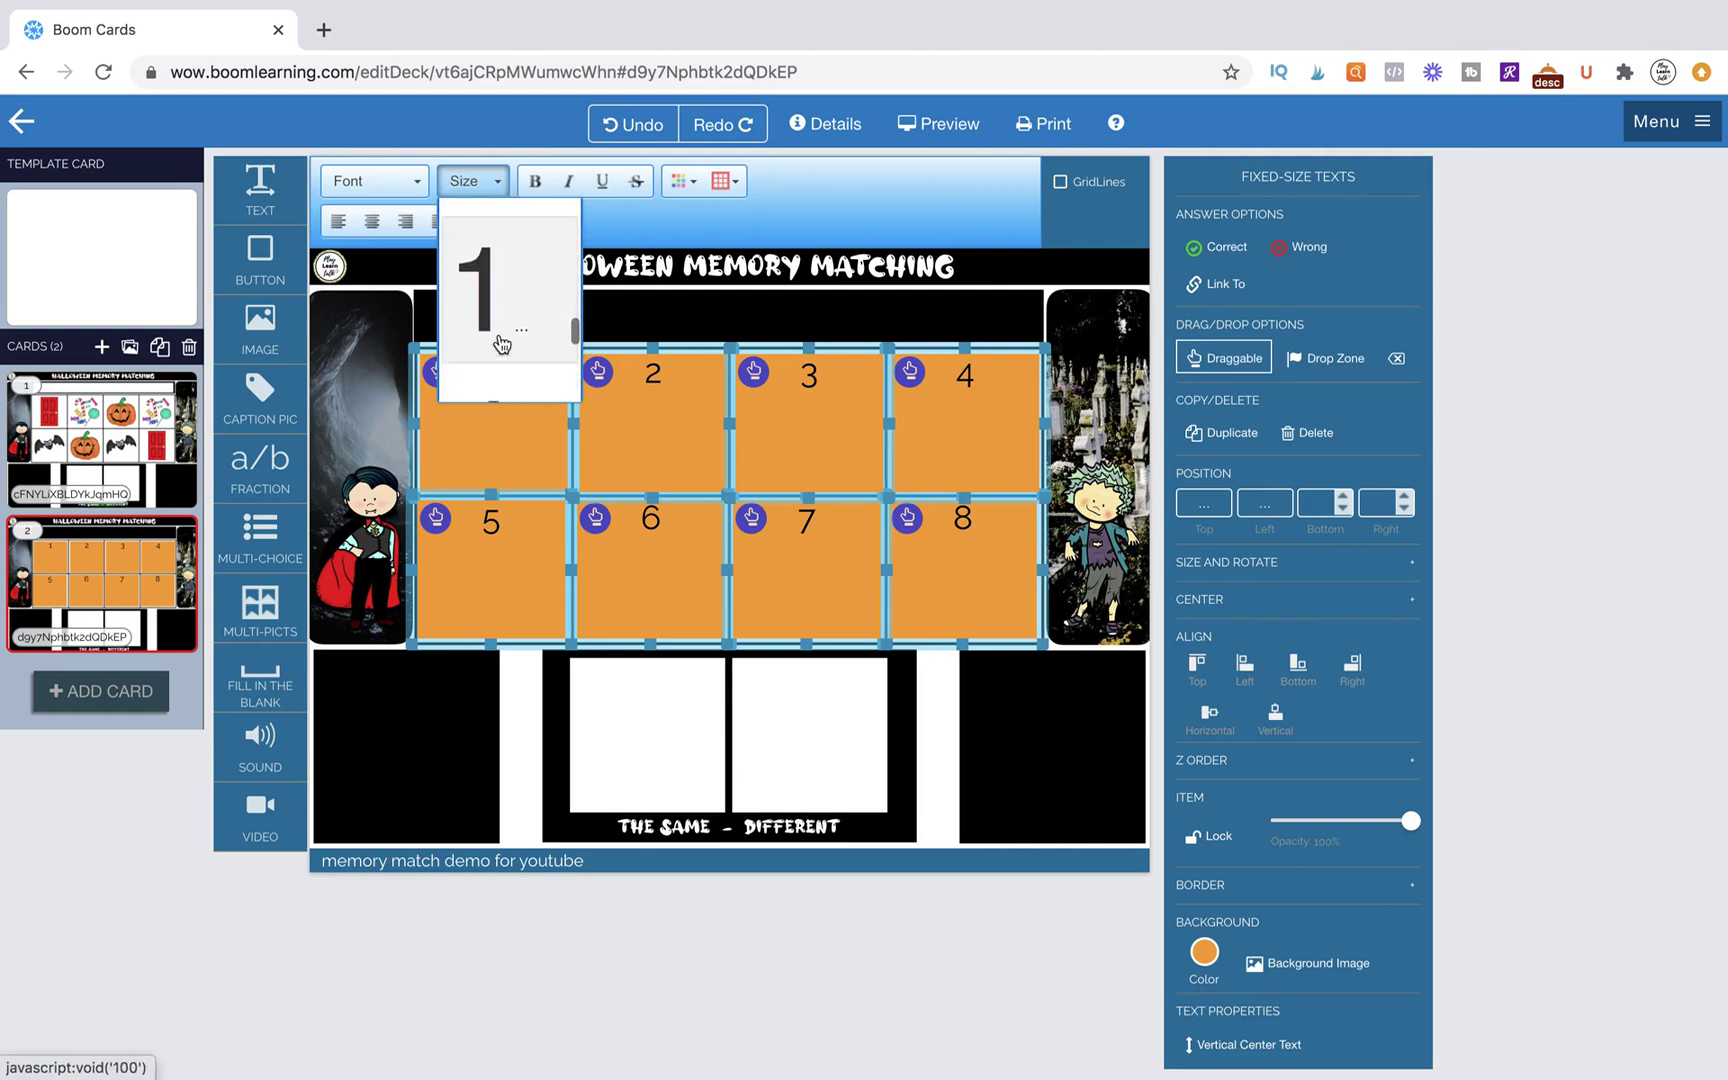
left_click(499, 347)
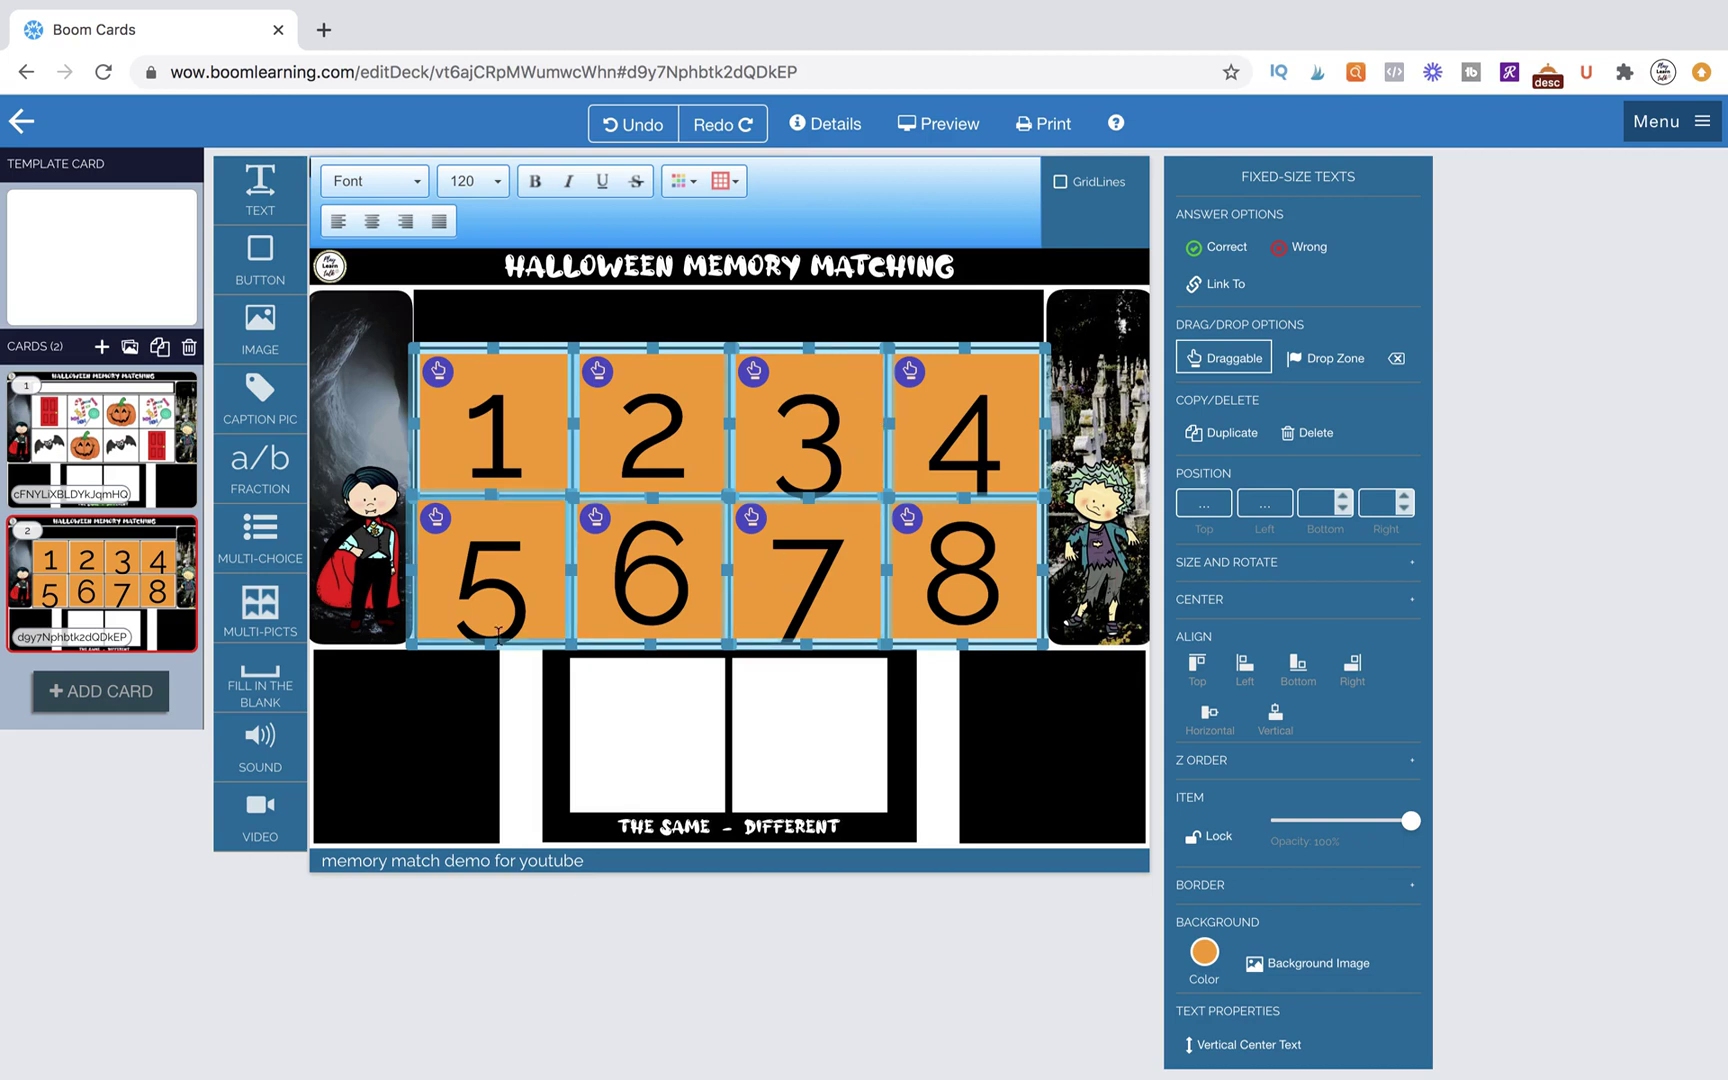
left_click(952, 703)
Step: Reselect boxes 1–8 and reduce their font size to 100
left_click(549, 415)
left_click(500, 570, "shift")
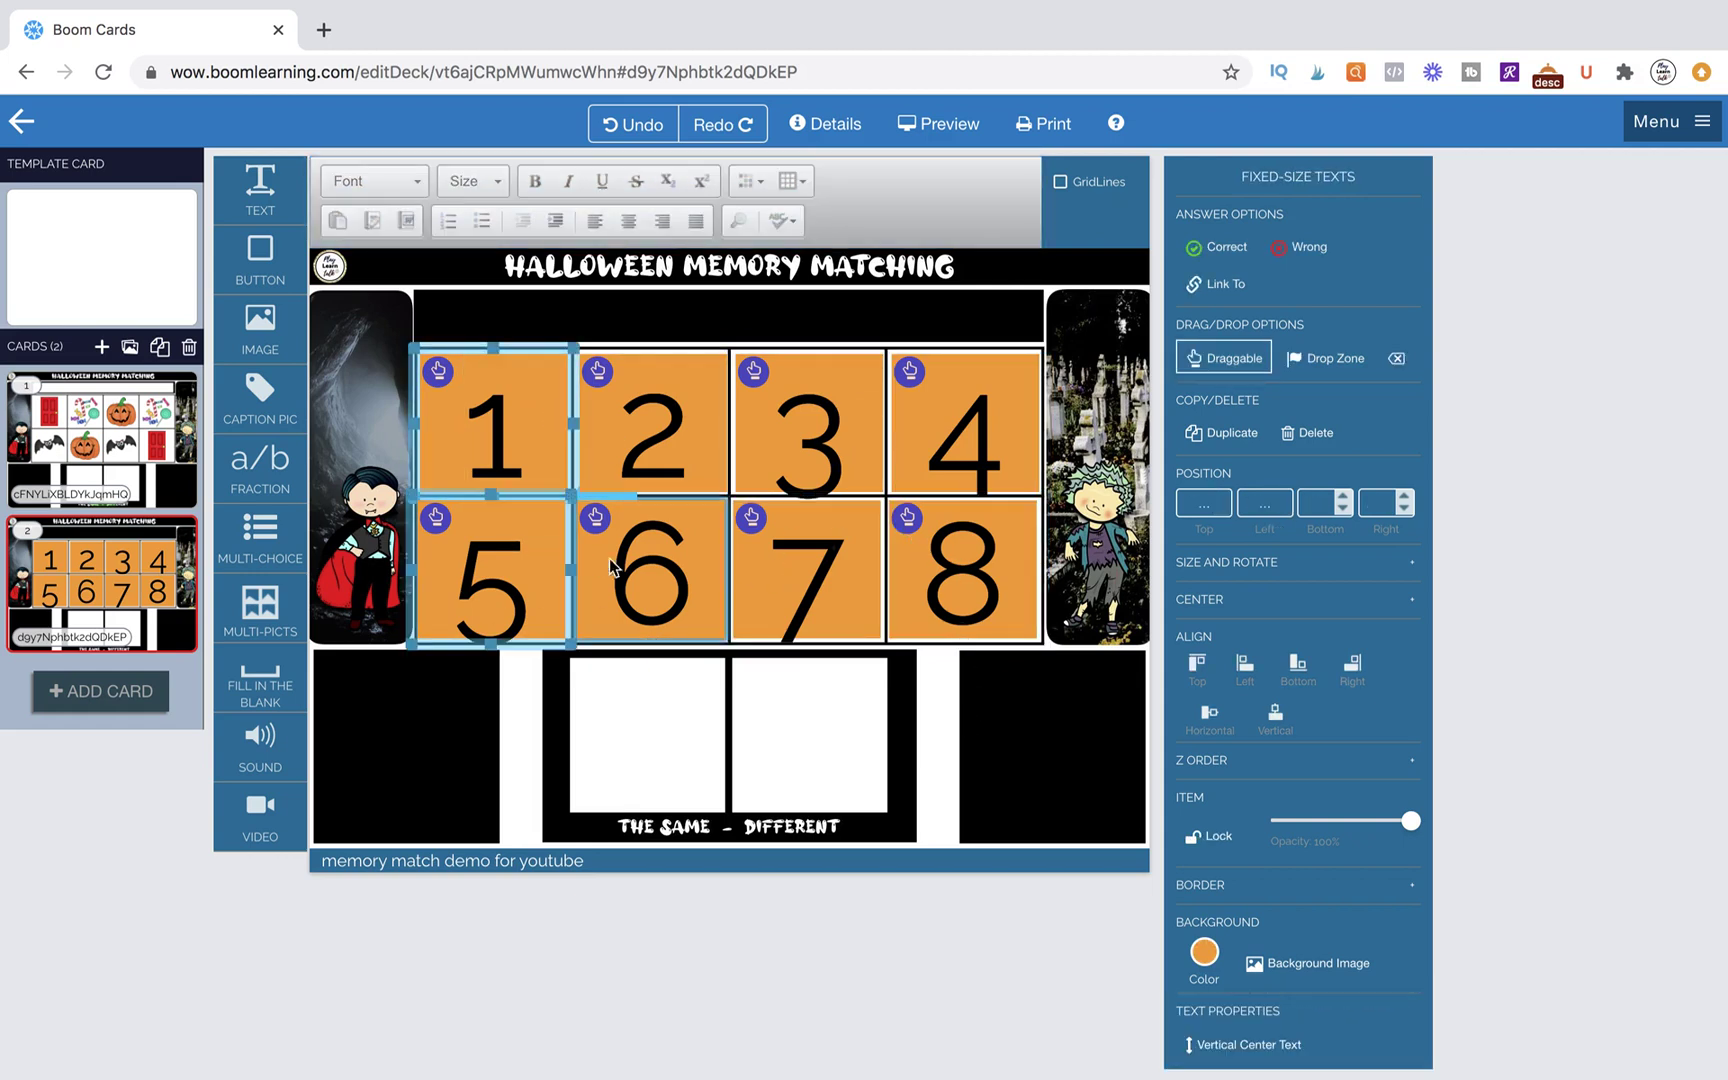
left_click(640, 565, "shift")
left_click(645, 440, "shift")
left_click(812, 445, "shift")
left_click(821, 580, "shift")
left_click(962, 570, "shift")
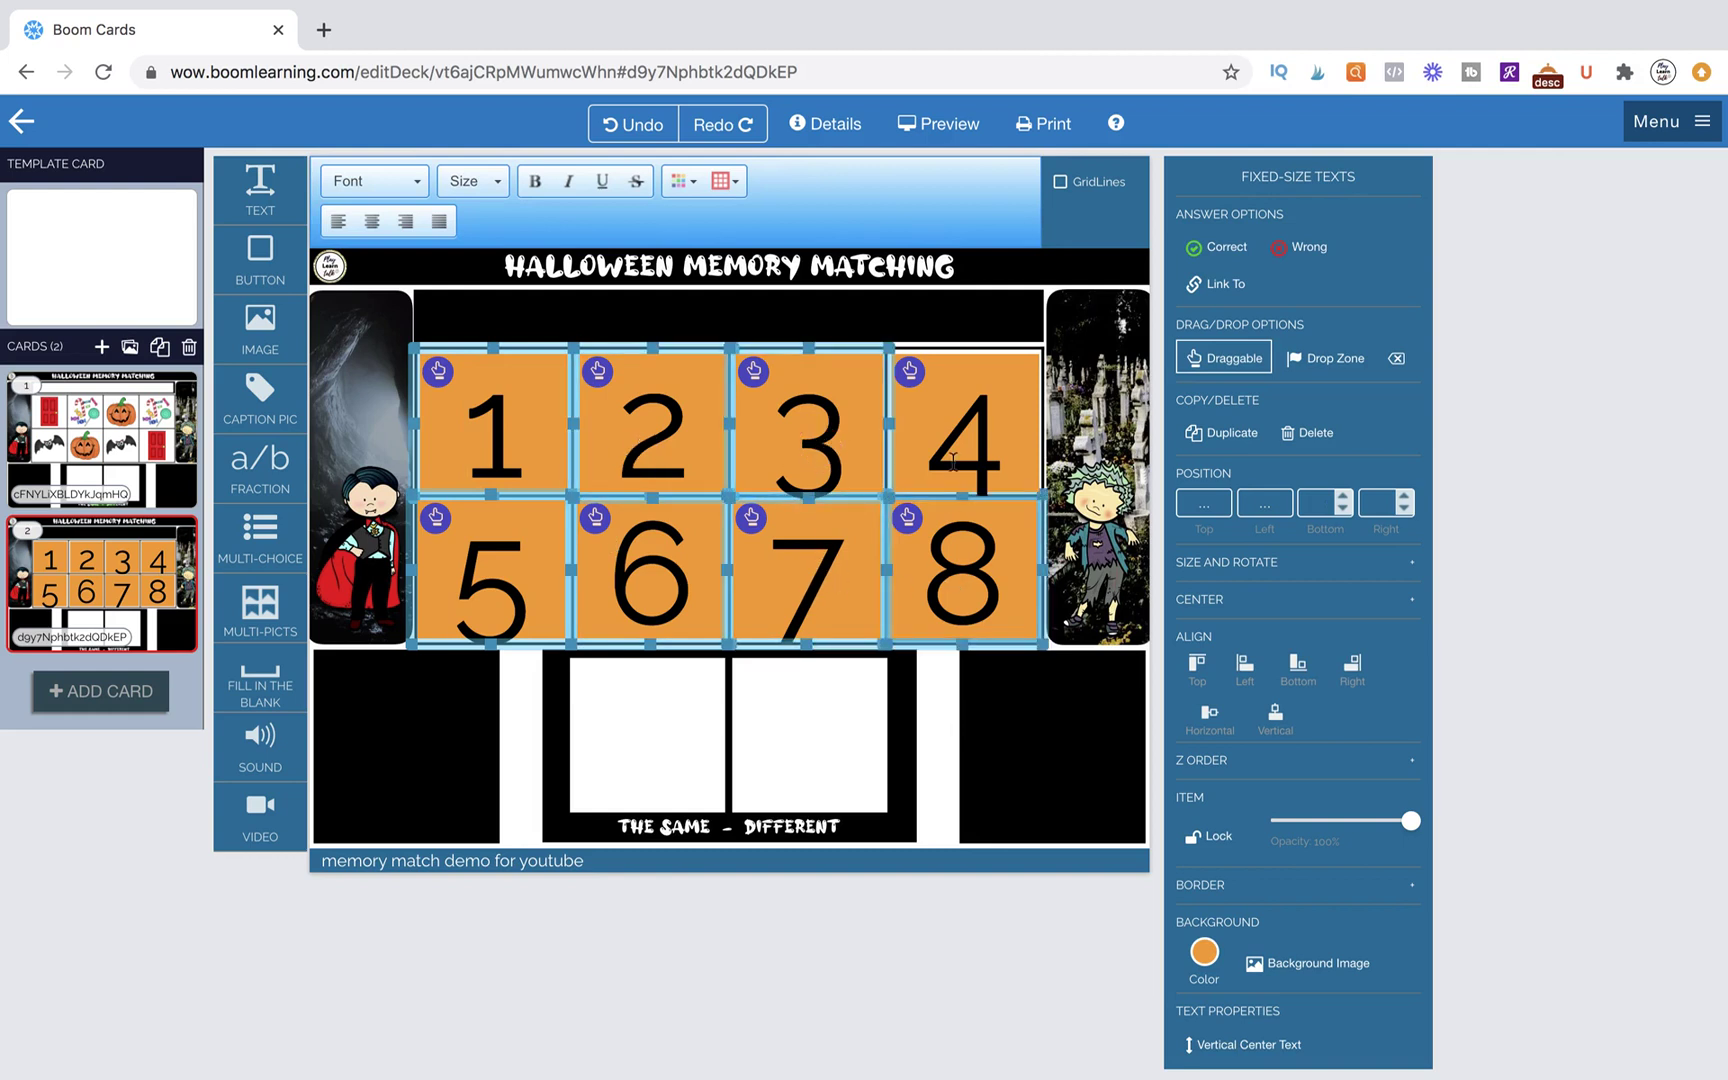
left_click(962, 430, "shift")
left_click(472, 181)
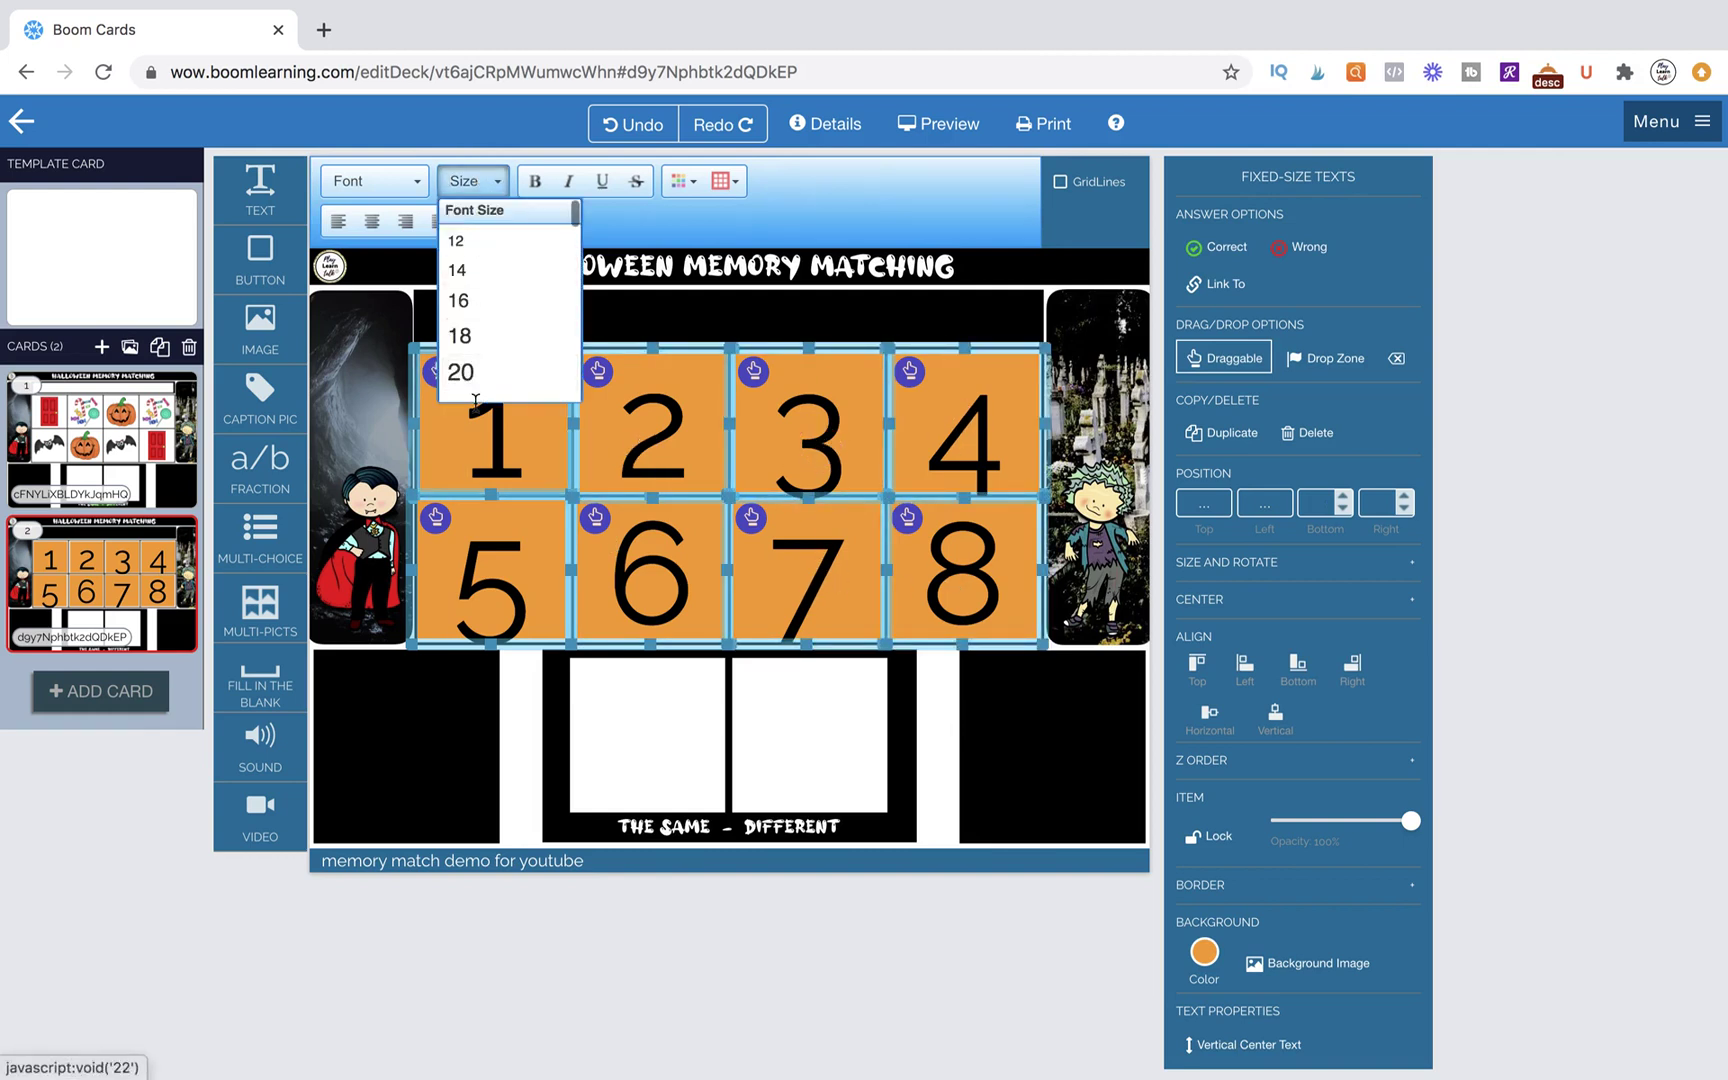
scroll(481, 300, "down", 10)
scroll(482, 340, "down", 2)
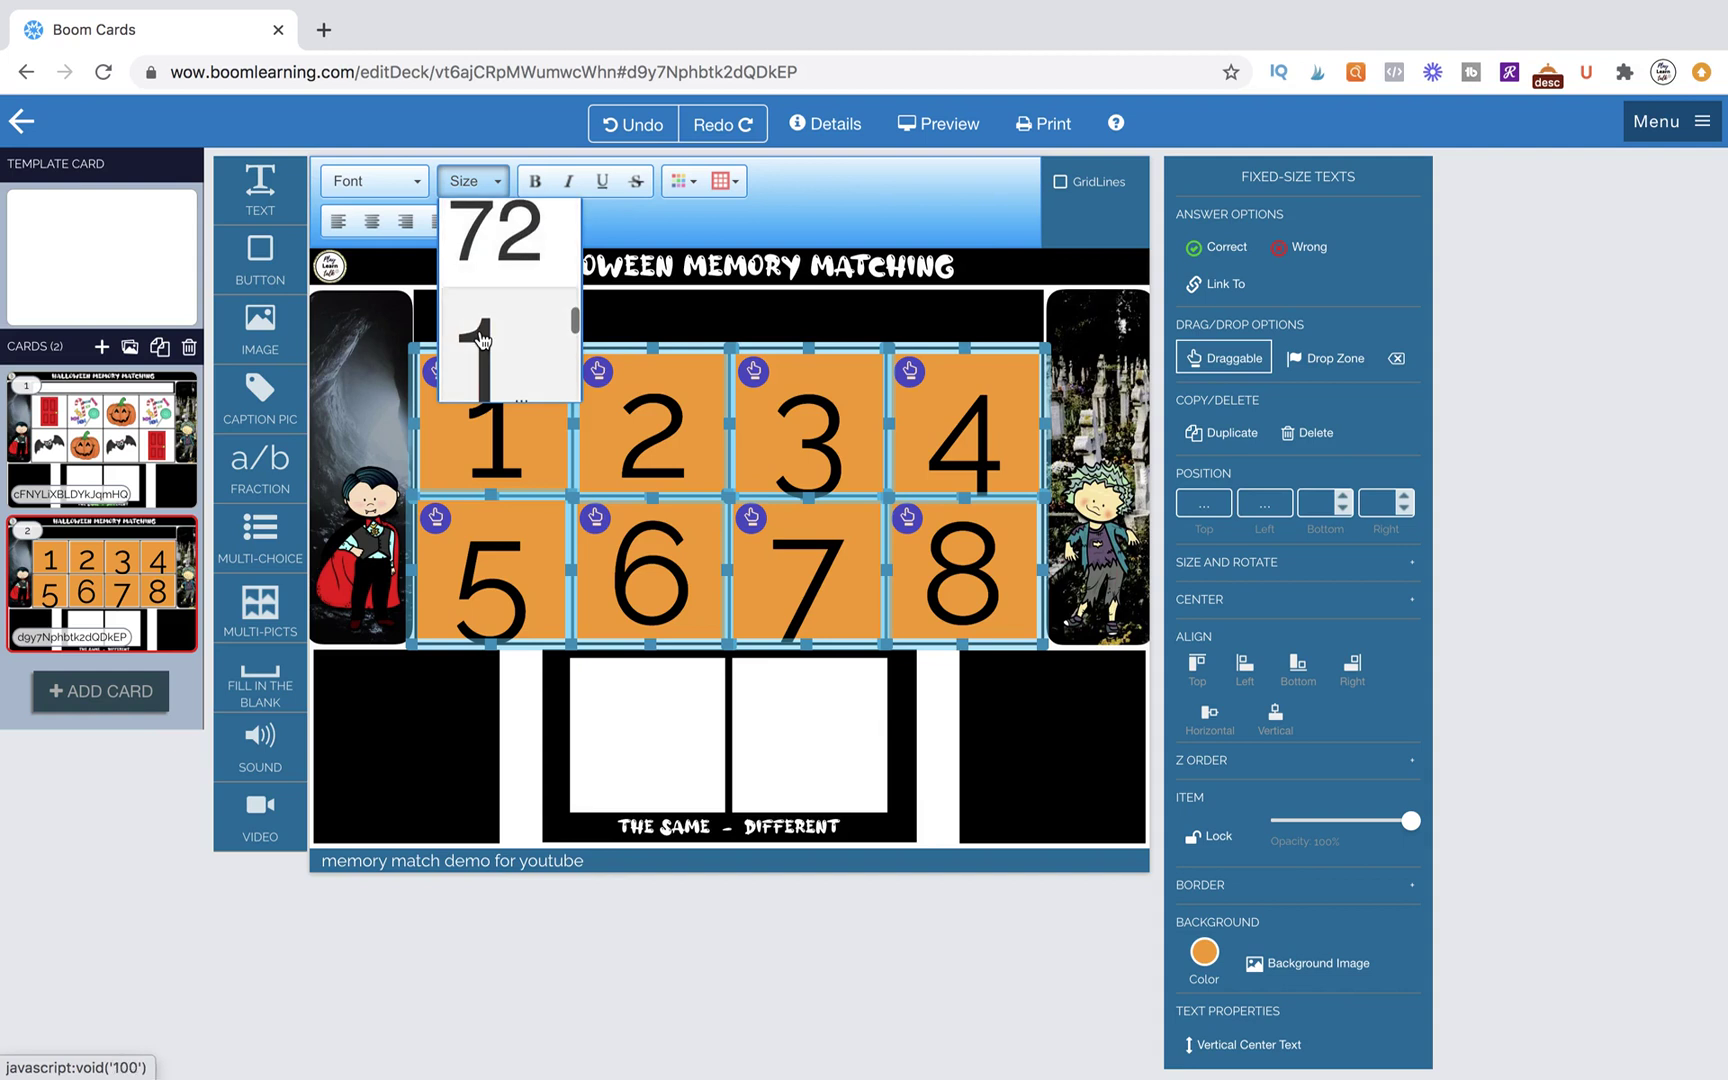
left_click(482, 360)
left_click(519, 724)
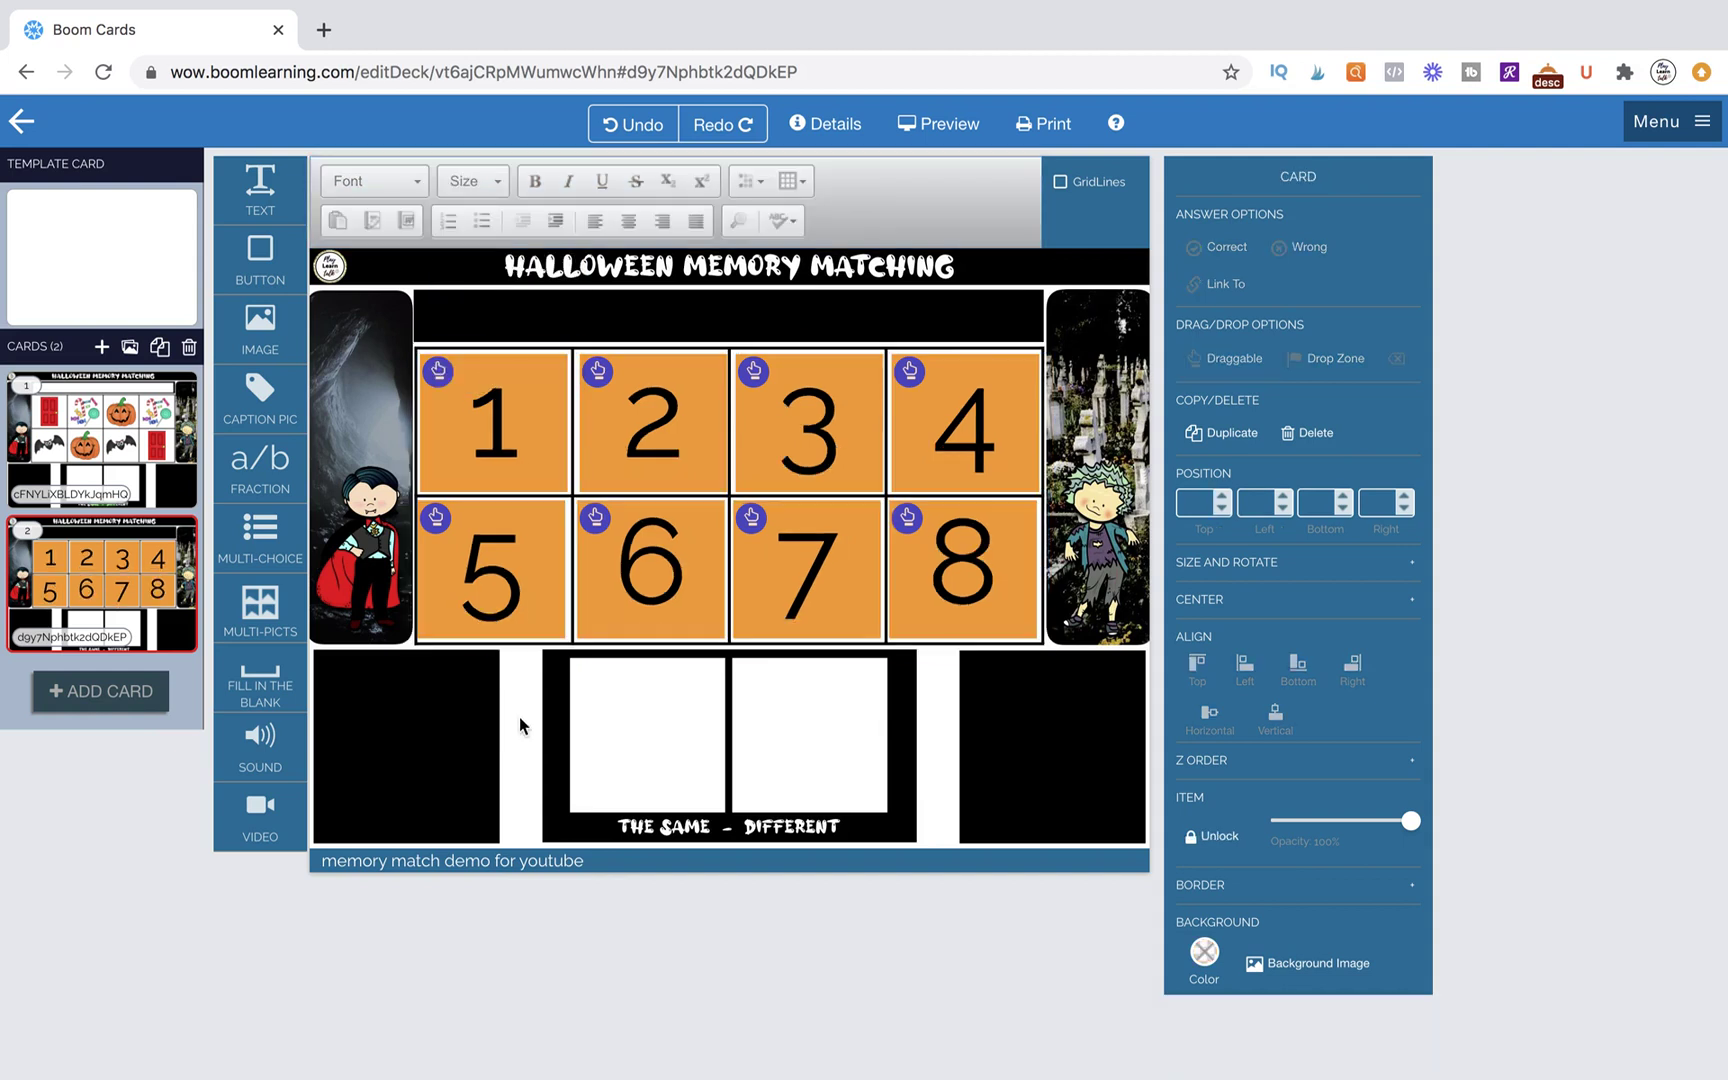
Step: Copy the eight numbered covers and paste them over card 1's picture grid
left_click_drag(915, 629, 505, 562)
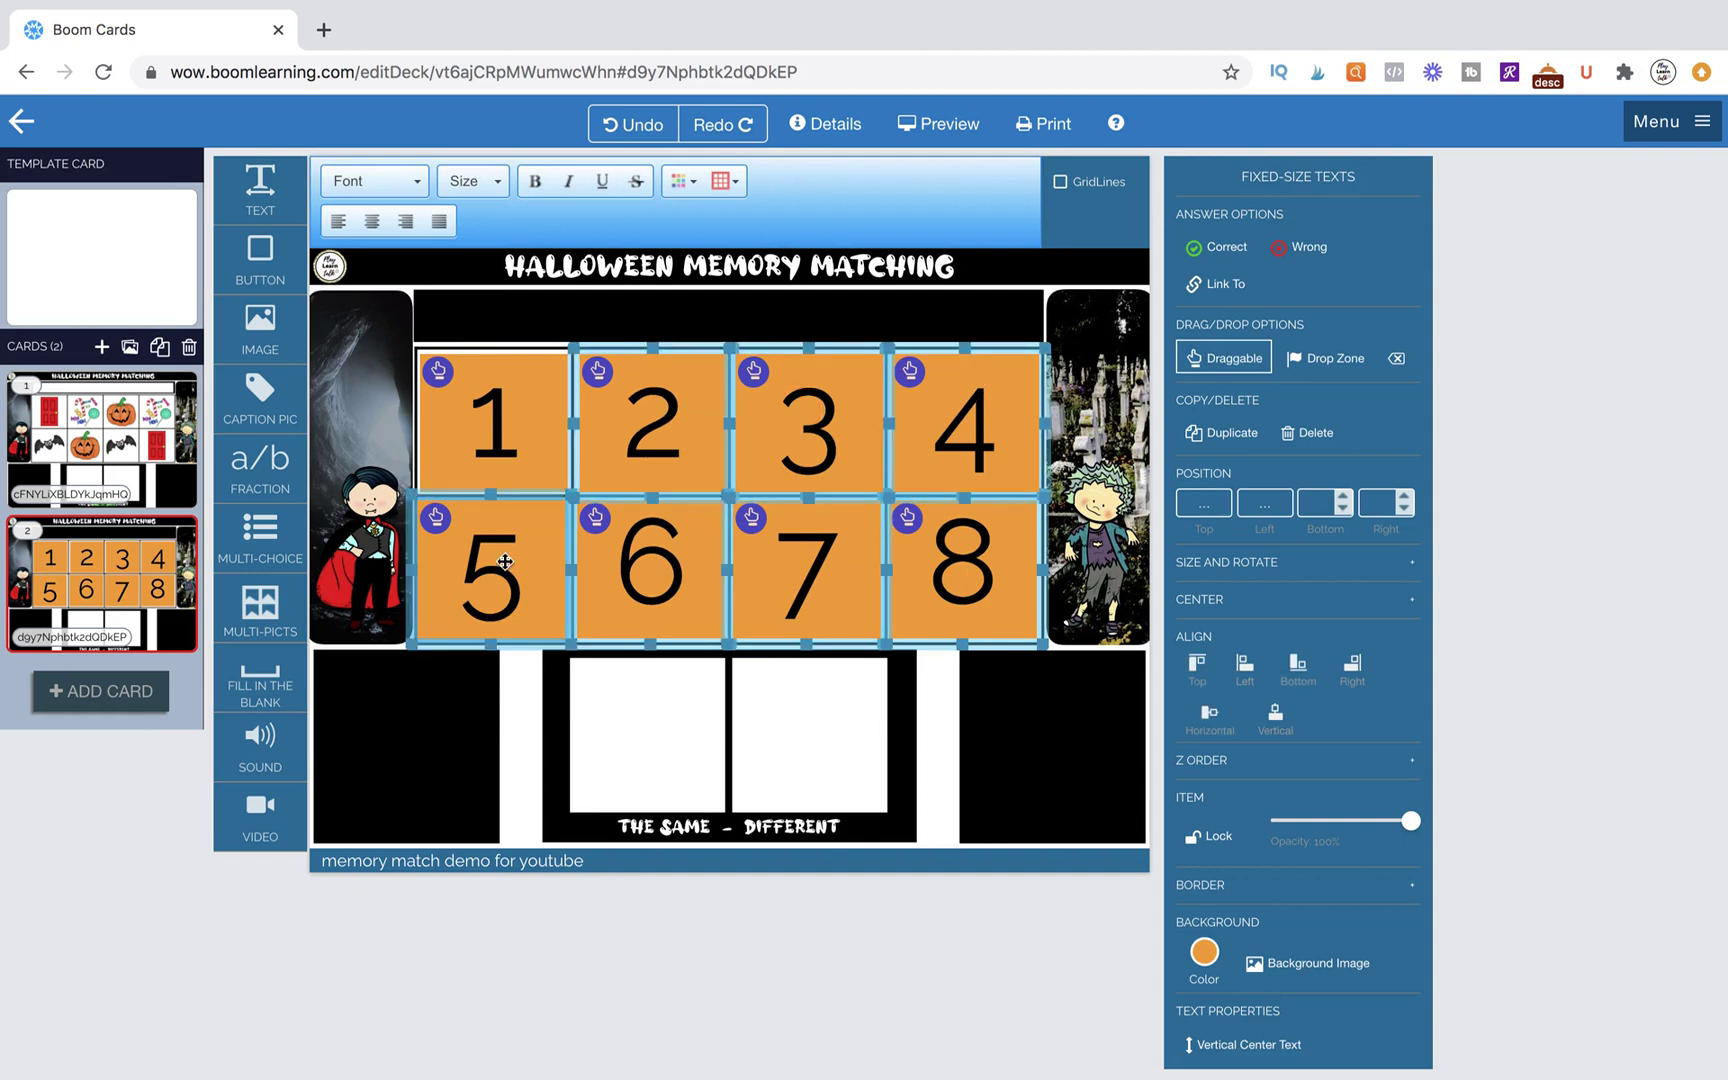
left_click(461, 350)
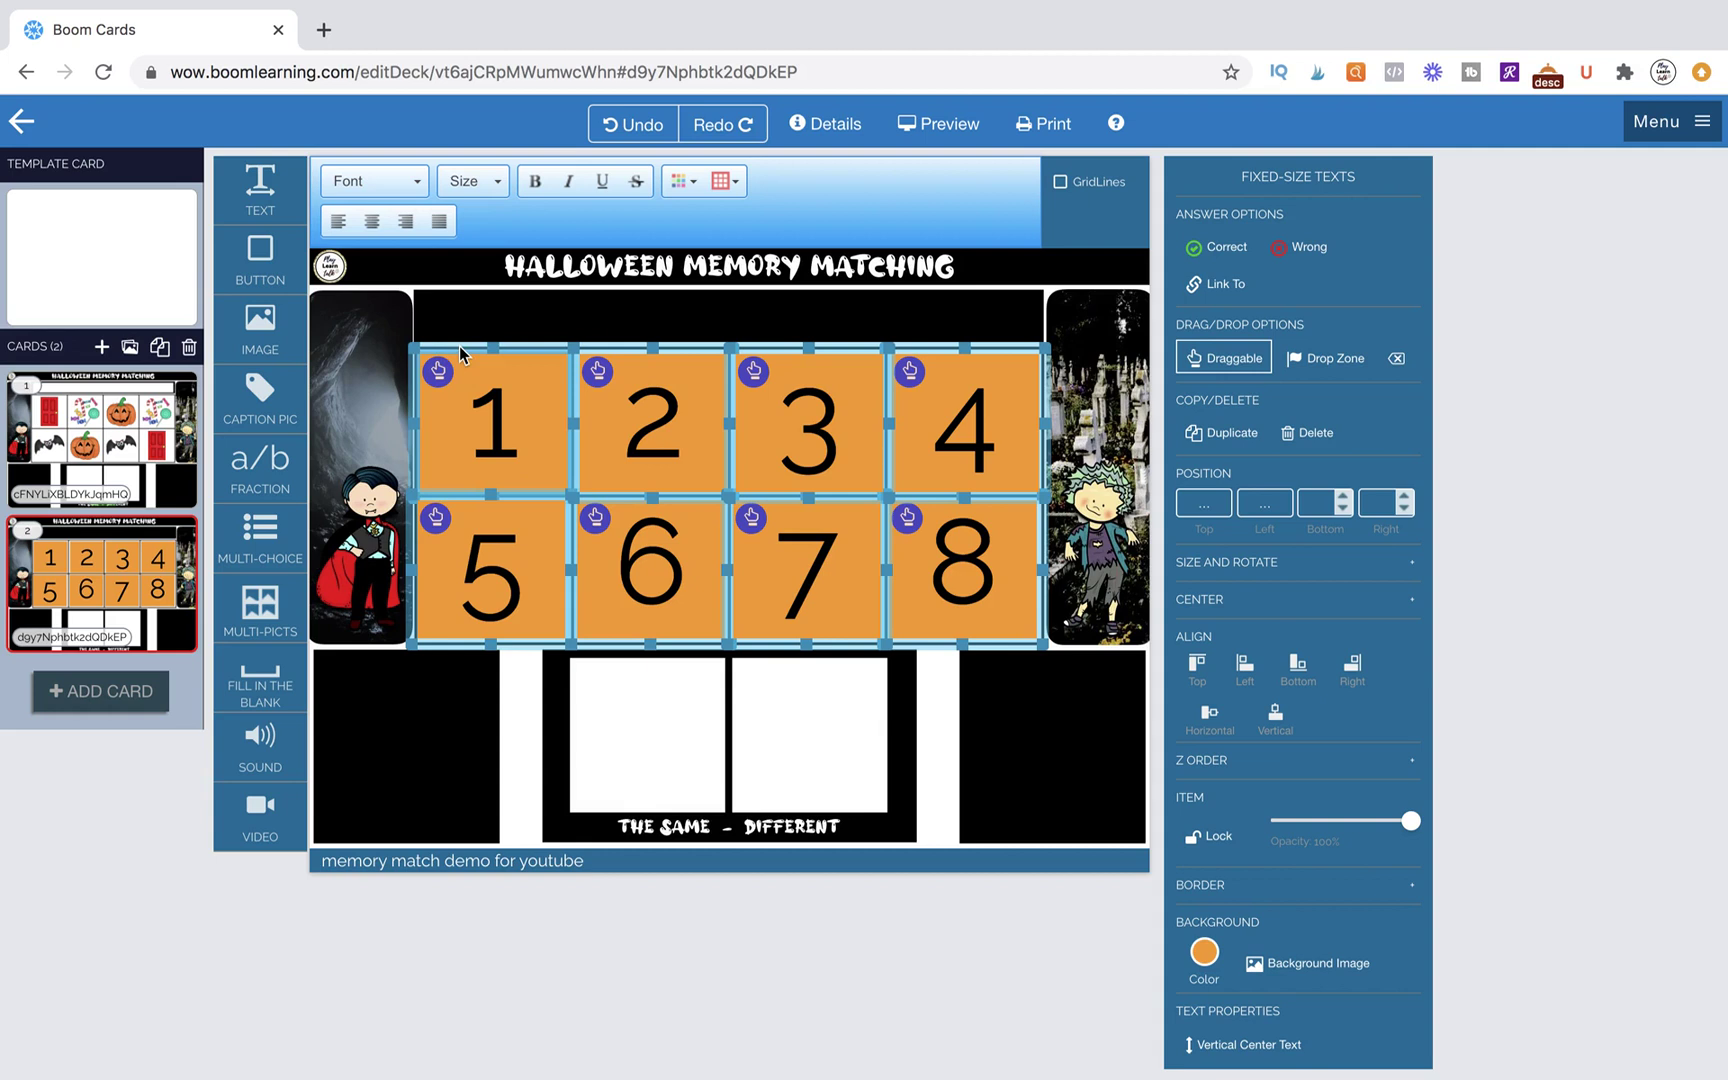
left_click(160, 437)
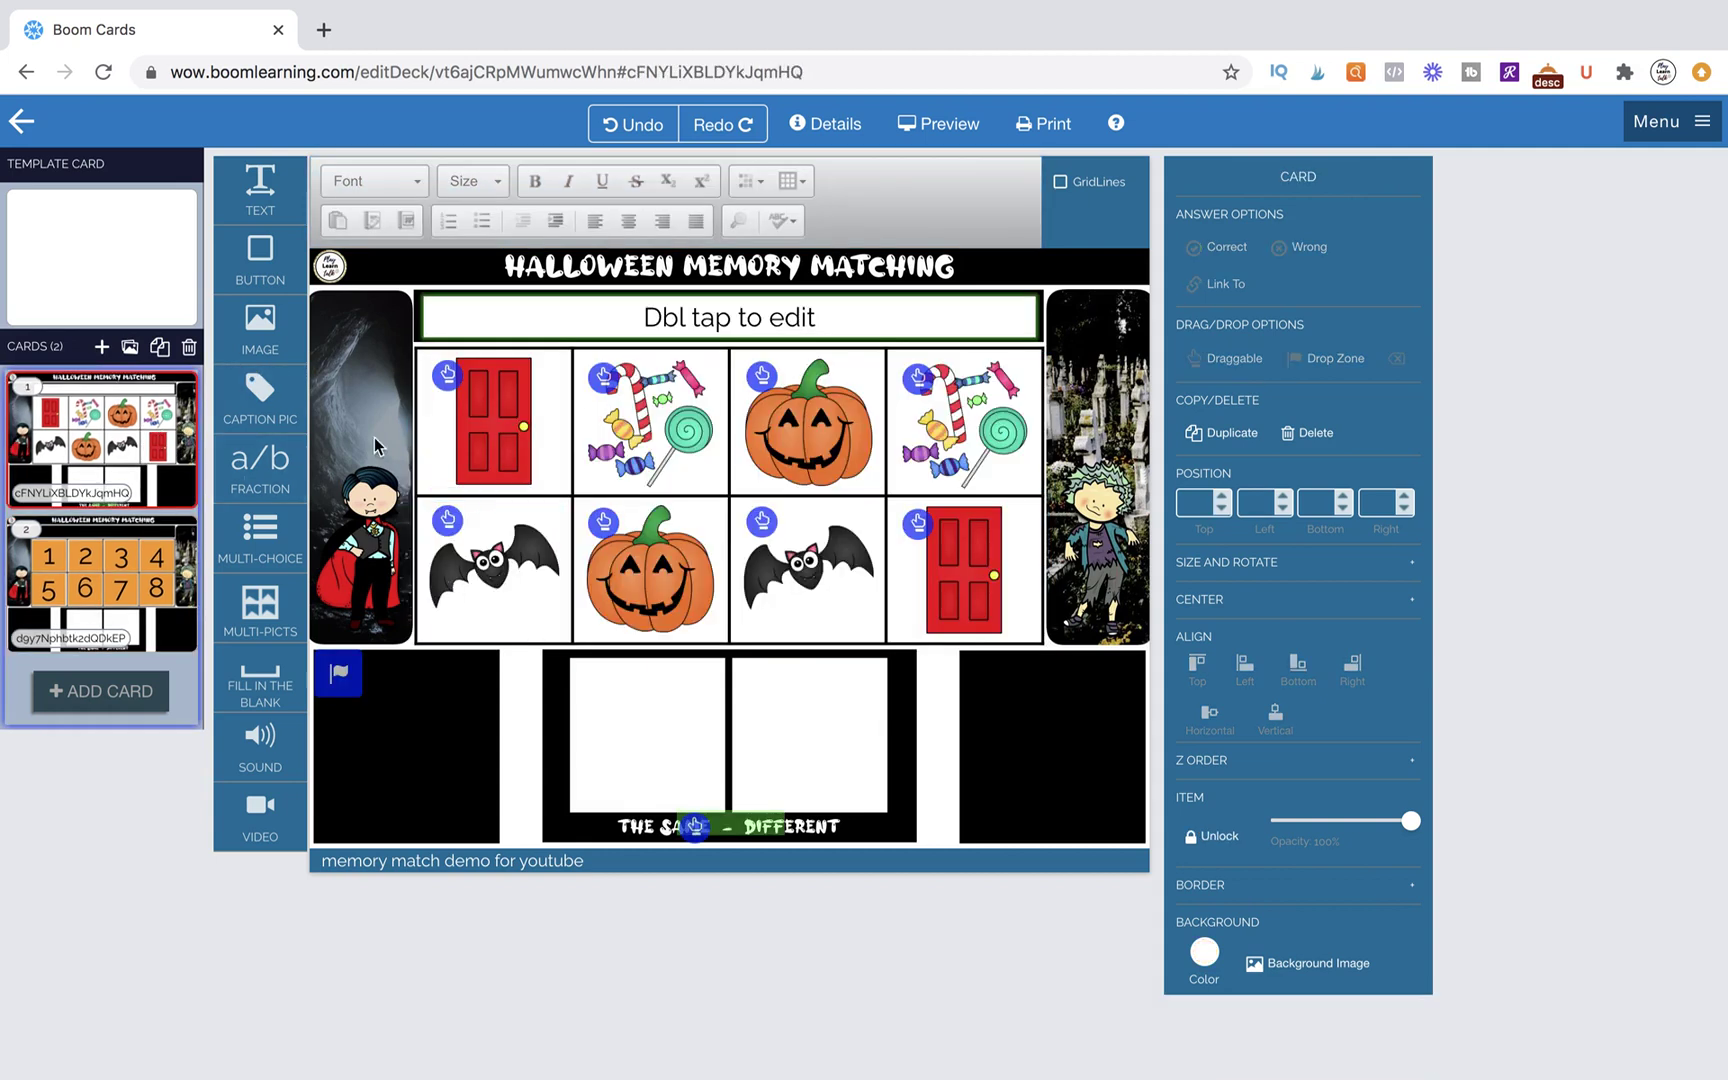
key("super+v")
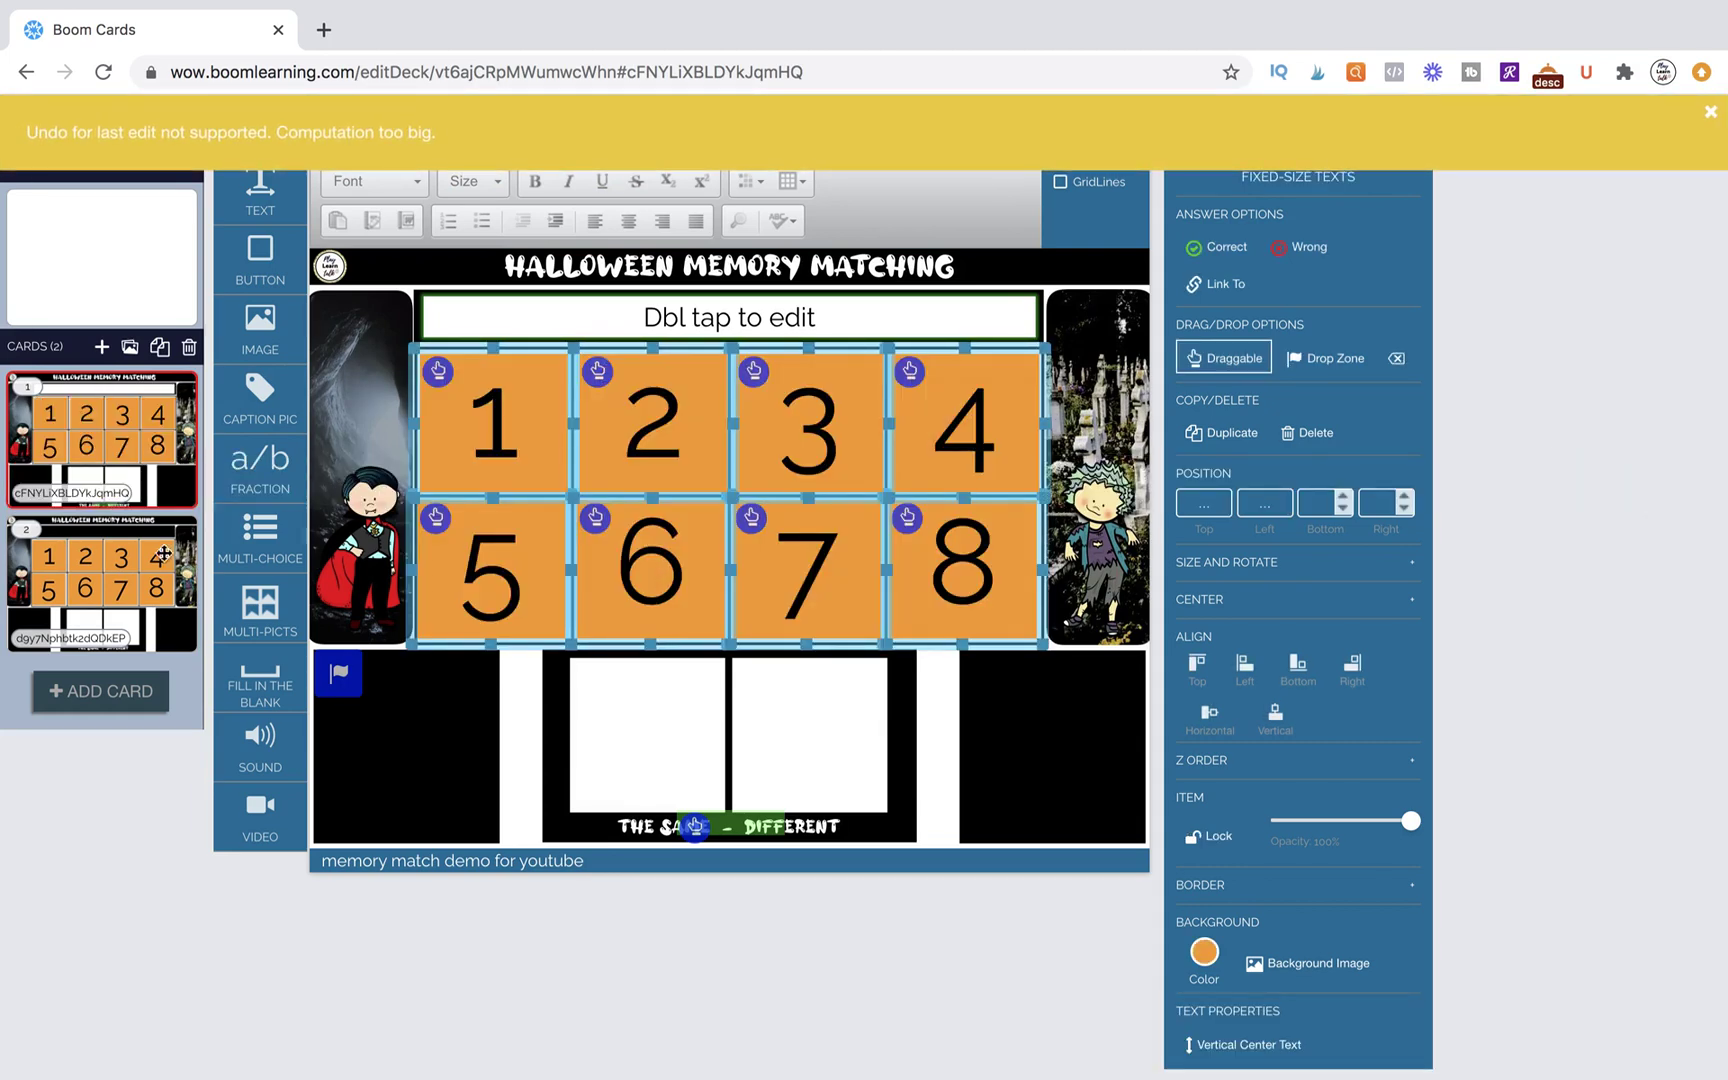
Step: Delete card 2 and return to card 1
left_click(105, 577)
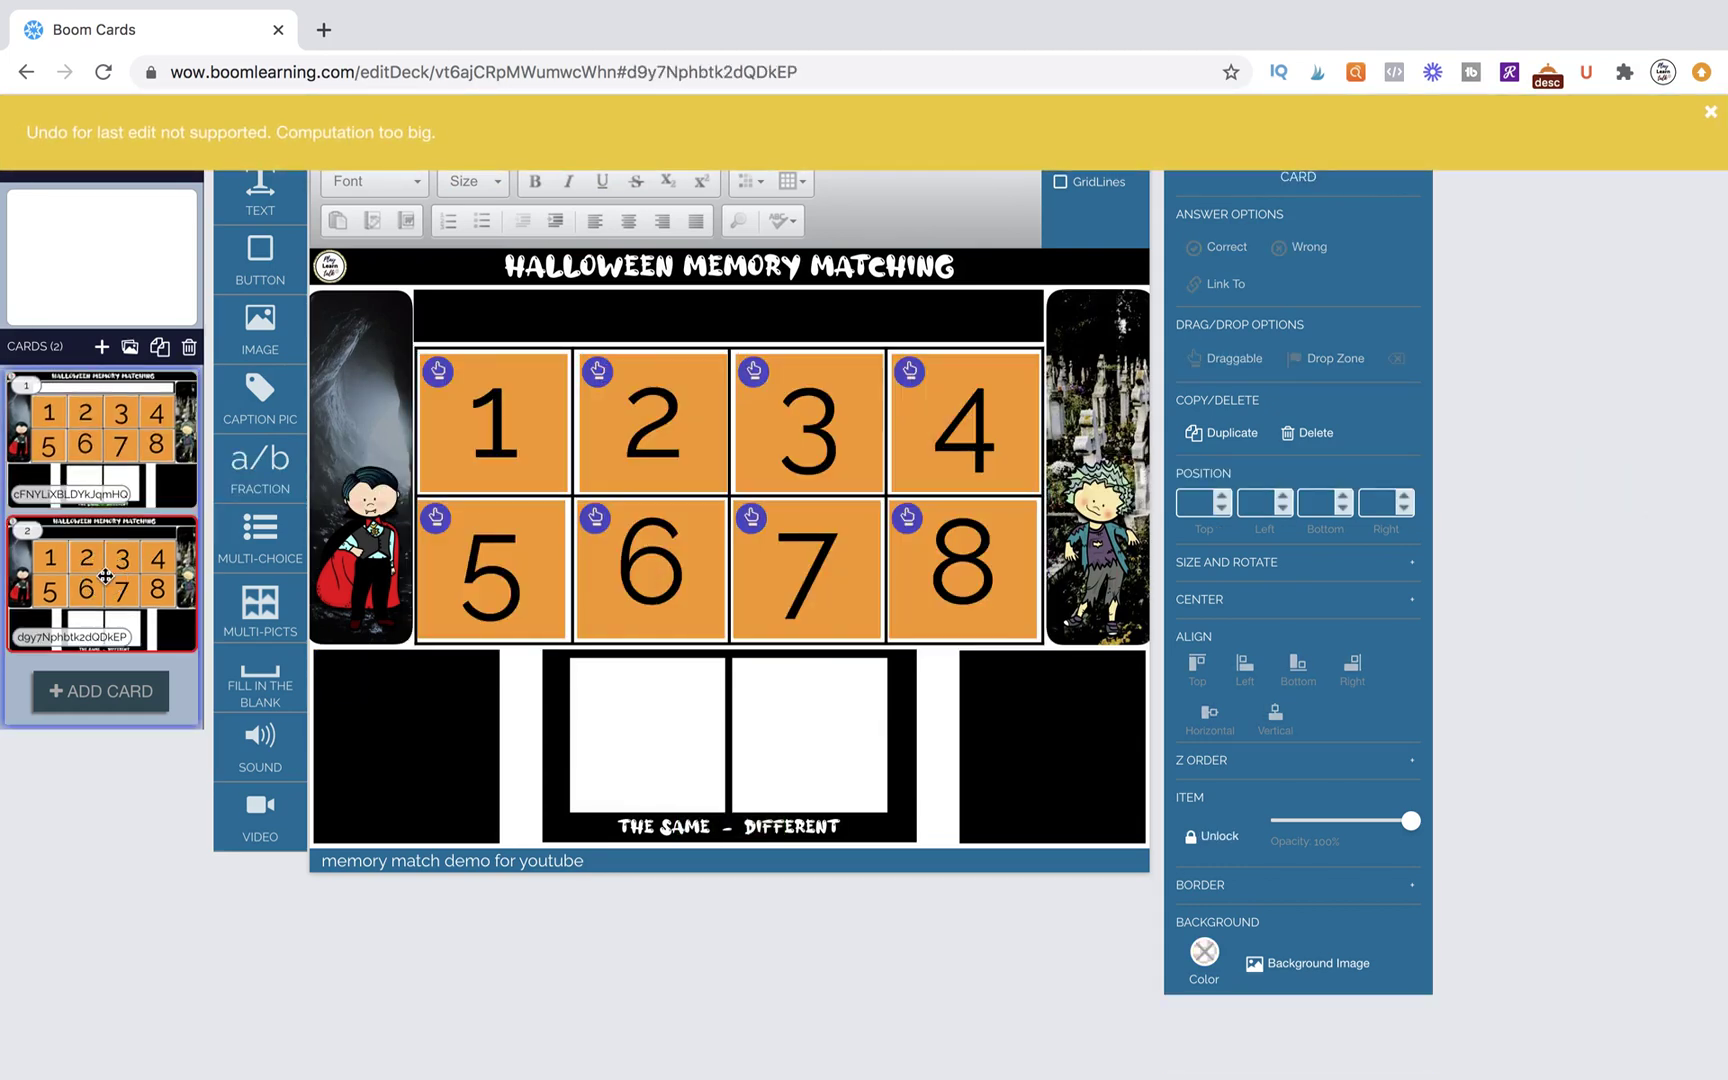
left_click(190, 347)
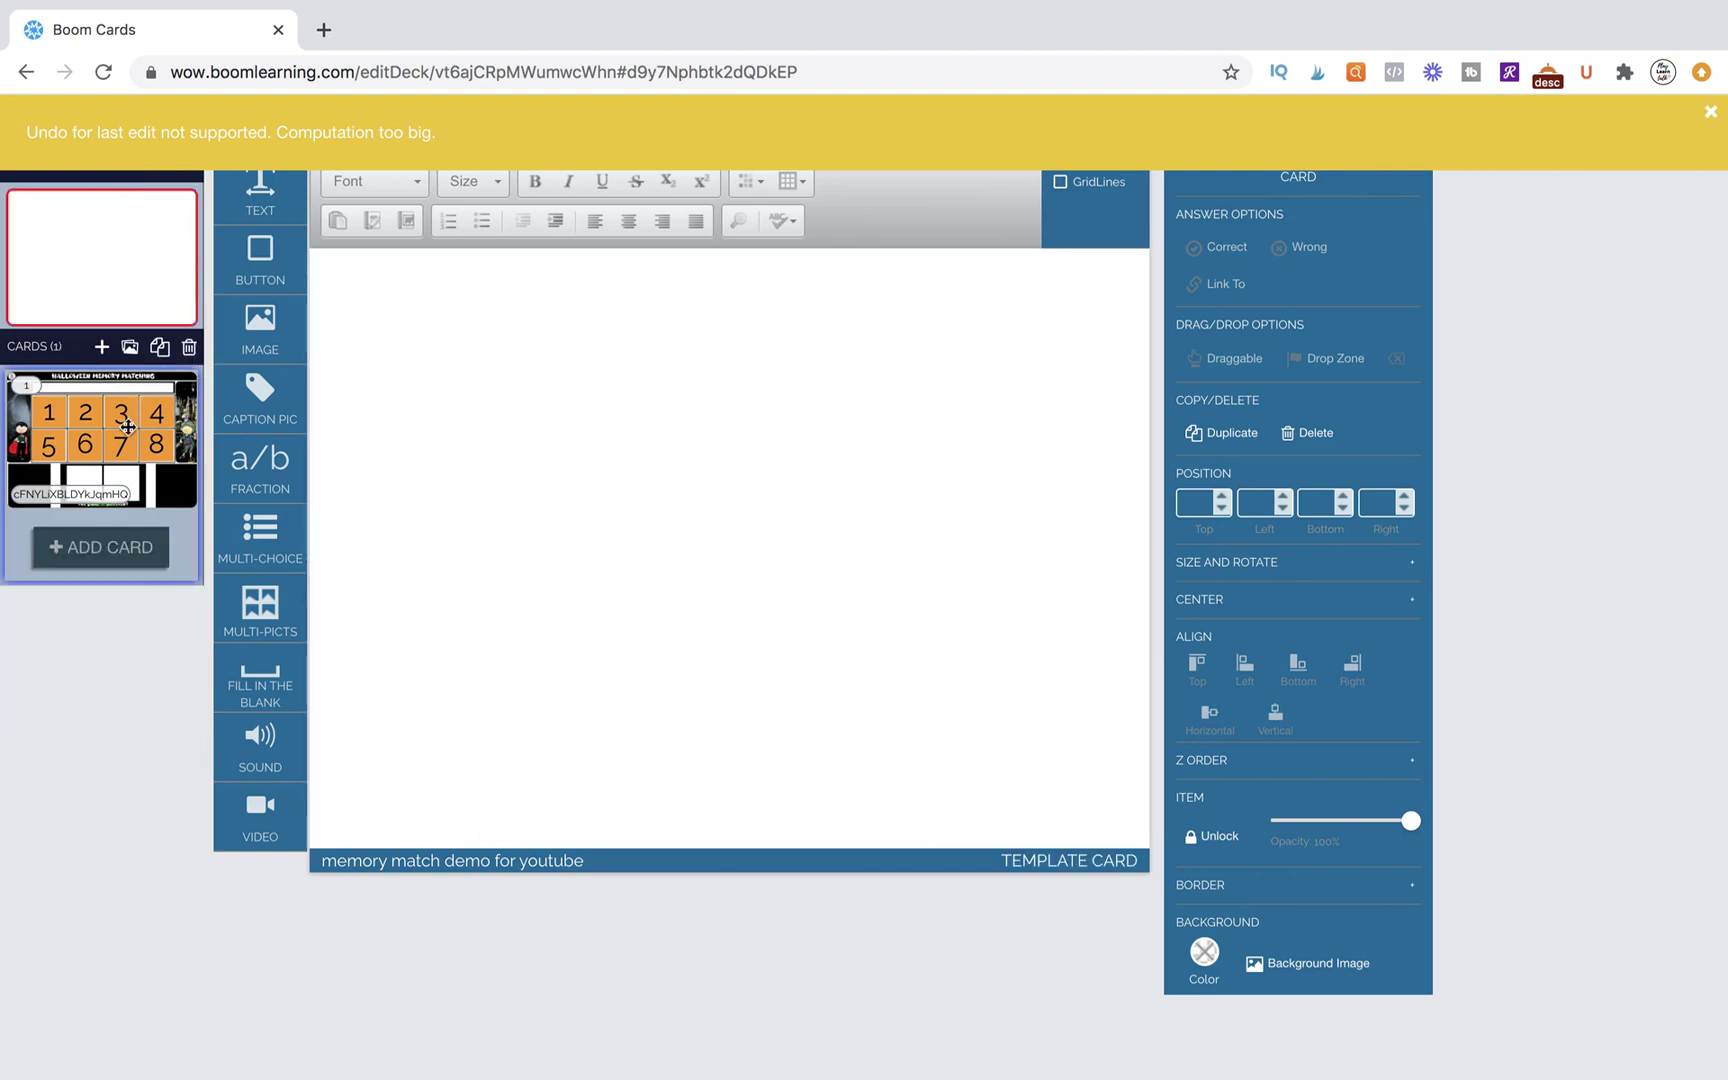
left_click(114, 454)
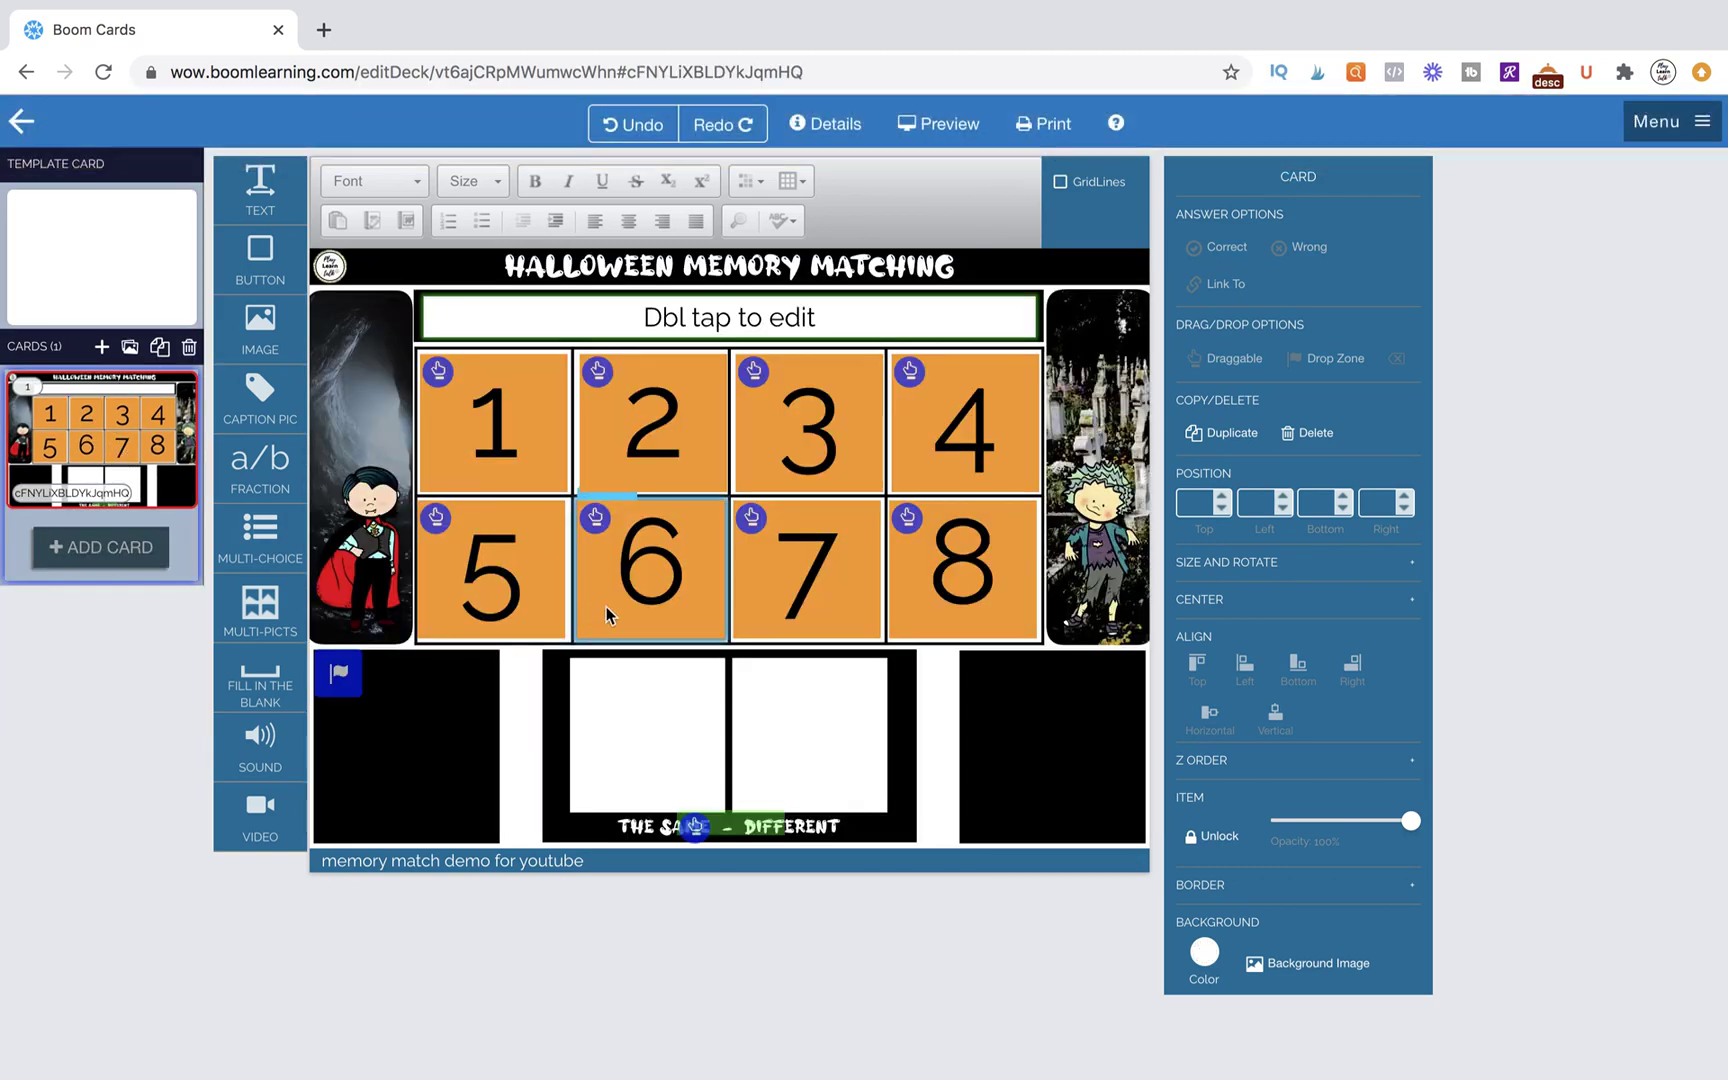
Step: In Preview, type 'number' in the answer box, fixing the 'numbet' typo
left_click(955, 122)
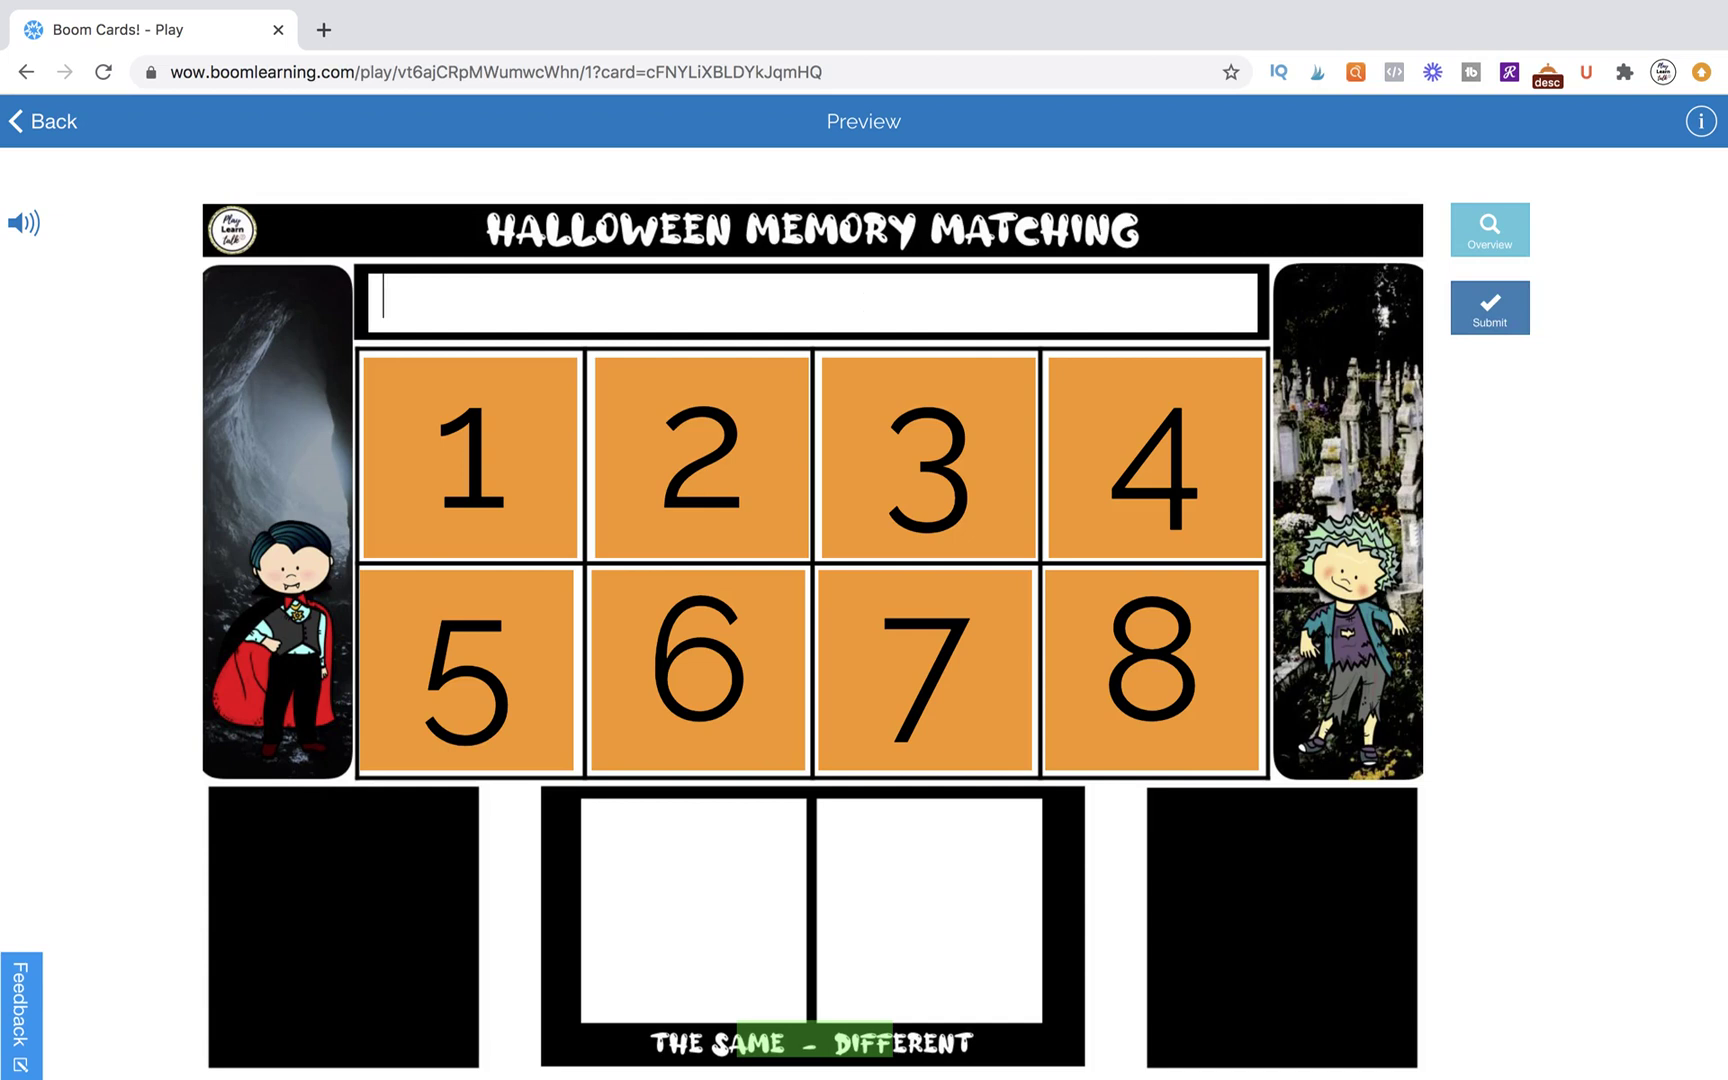
type("umber two and numbet eight")
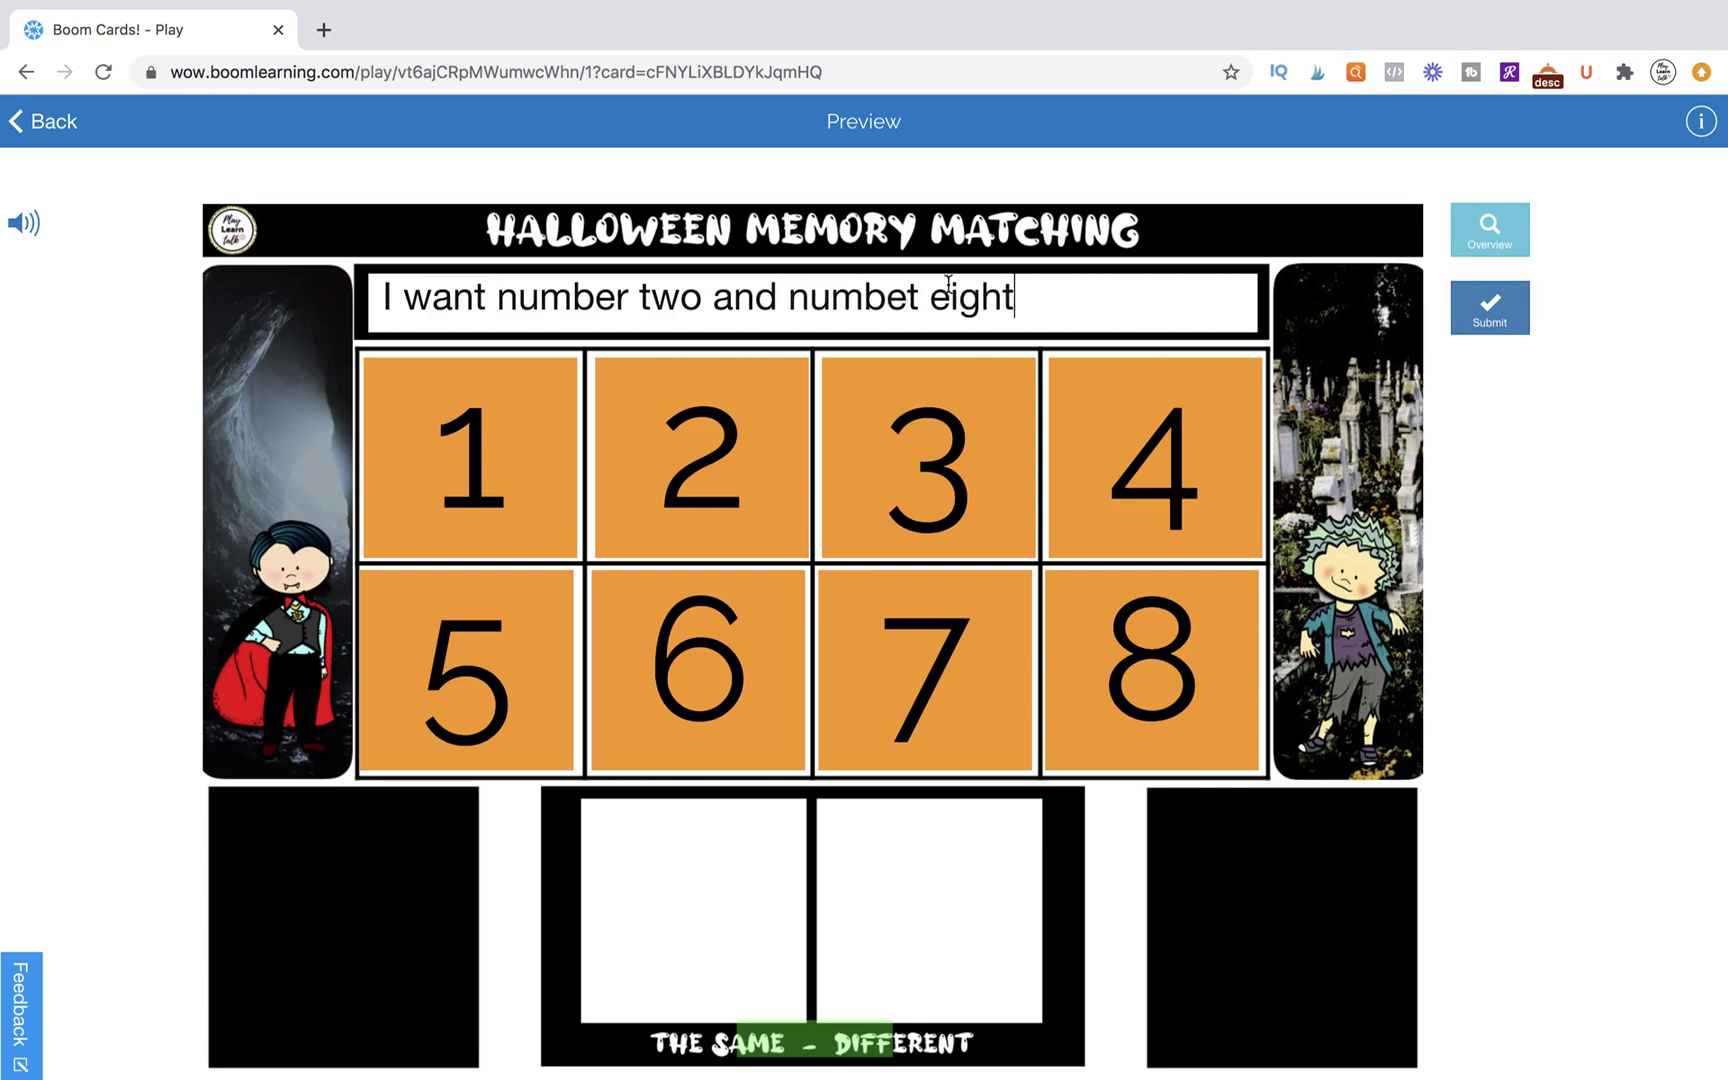
left_click(921, 297)
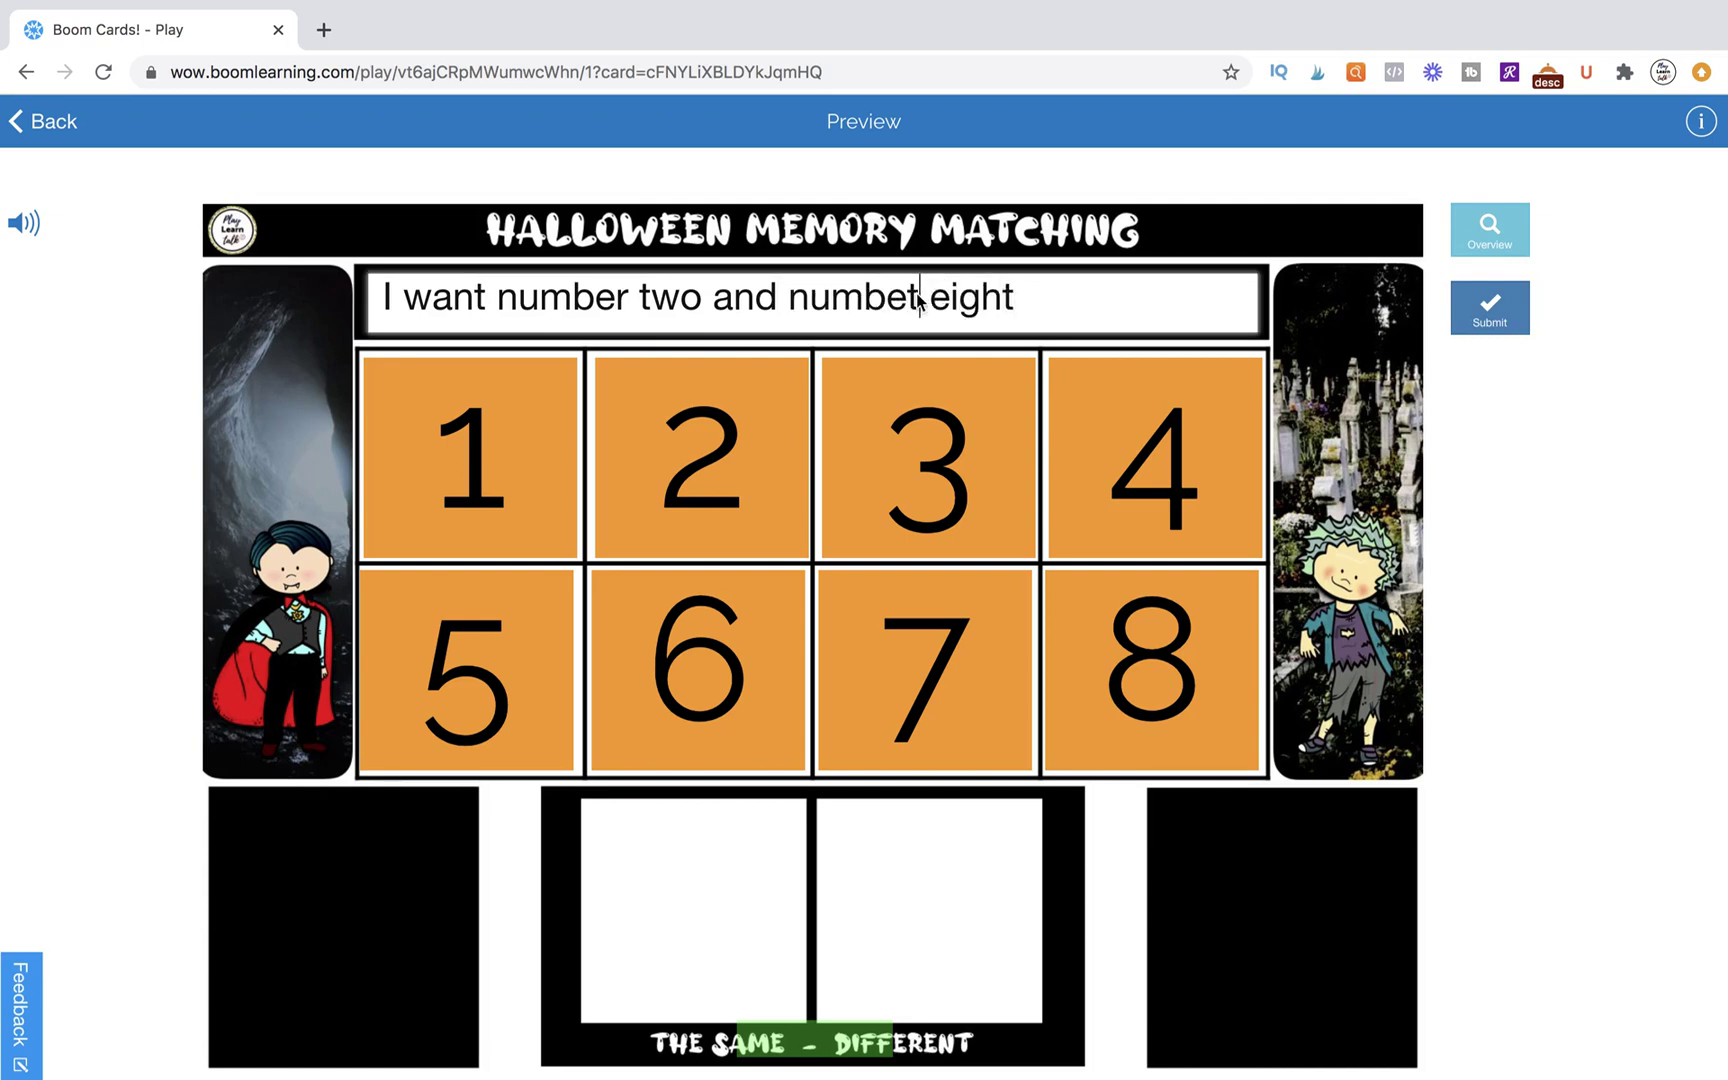
key("BackSpace")
type("r")
Step: Uncover tiles 2 and 8, compare the candy and red door, and mark them DIFFERENT
left_click_drag(618, 466, 333, 888)
left_click_drag(1130, 683, 350, 930)
left_click_drag(741, 483, 738, 940)
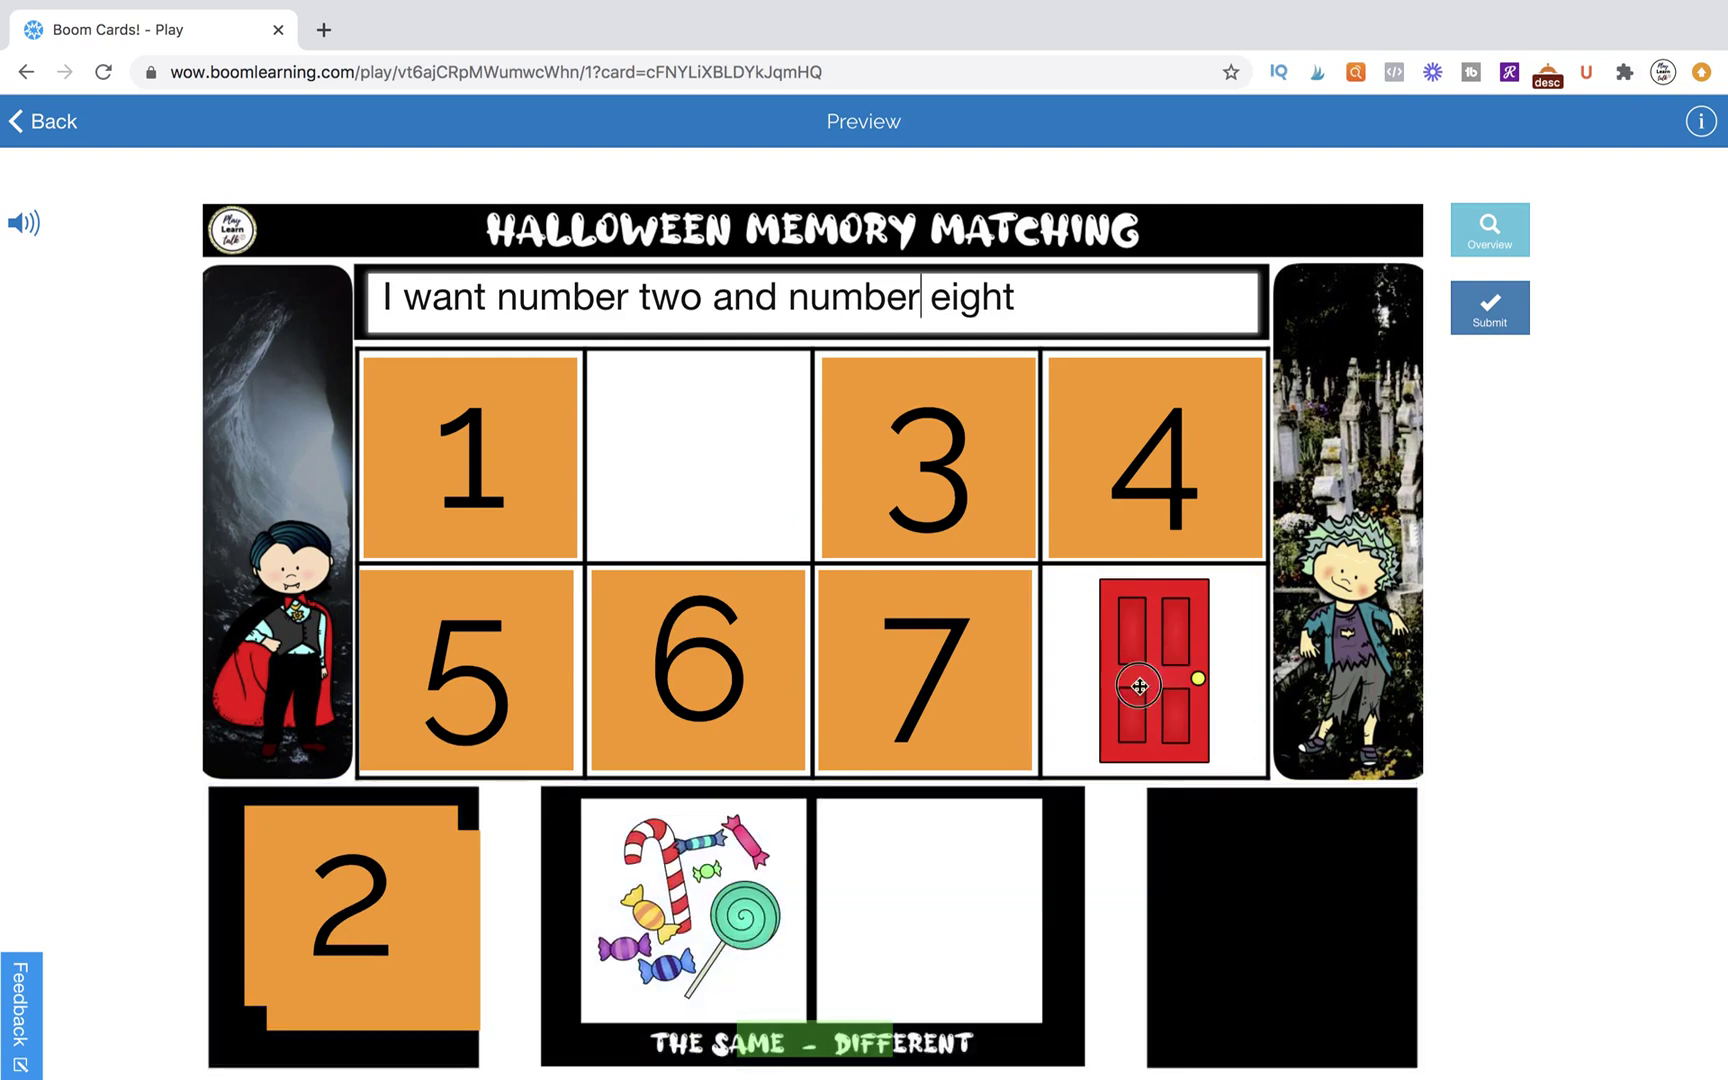
left_click_drag(1158, 671, 930, 910)
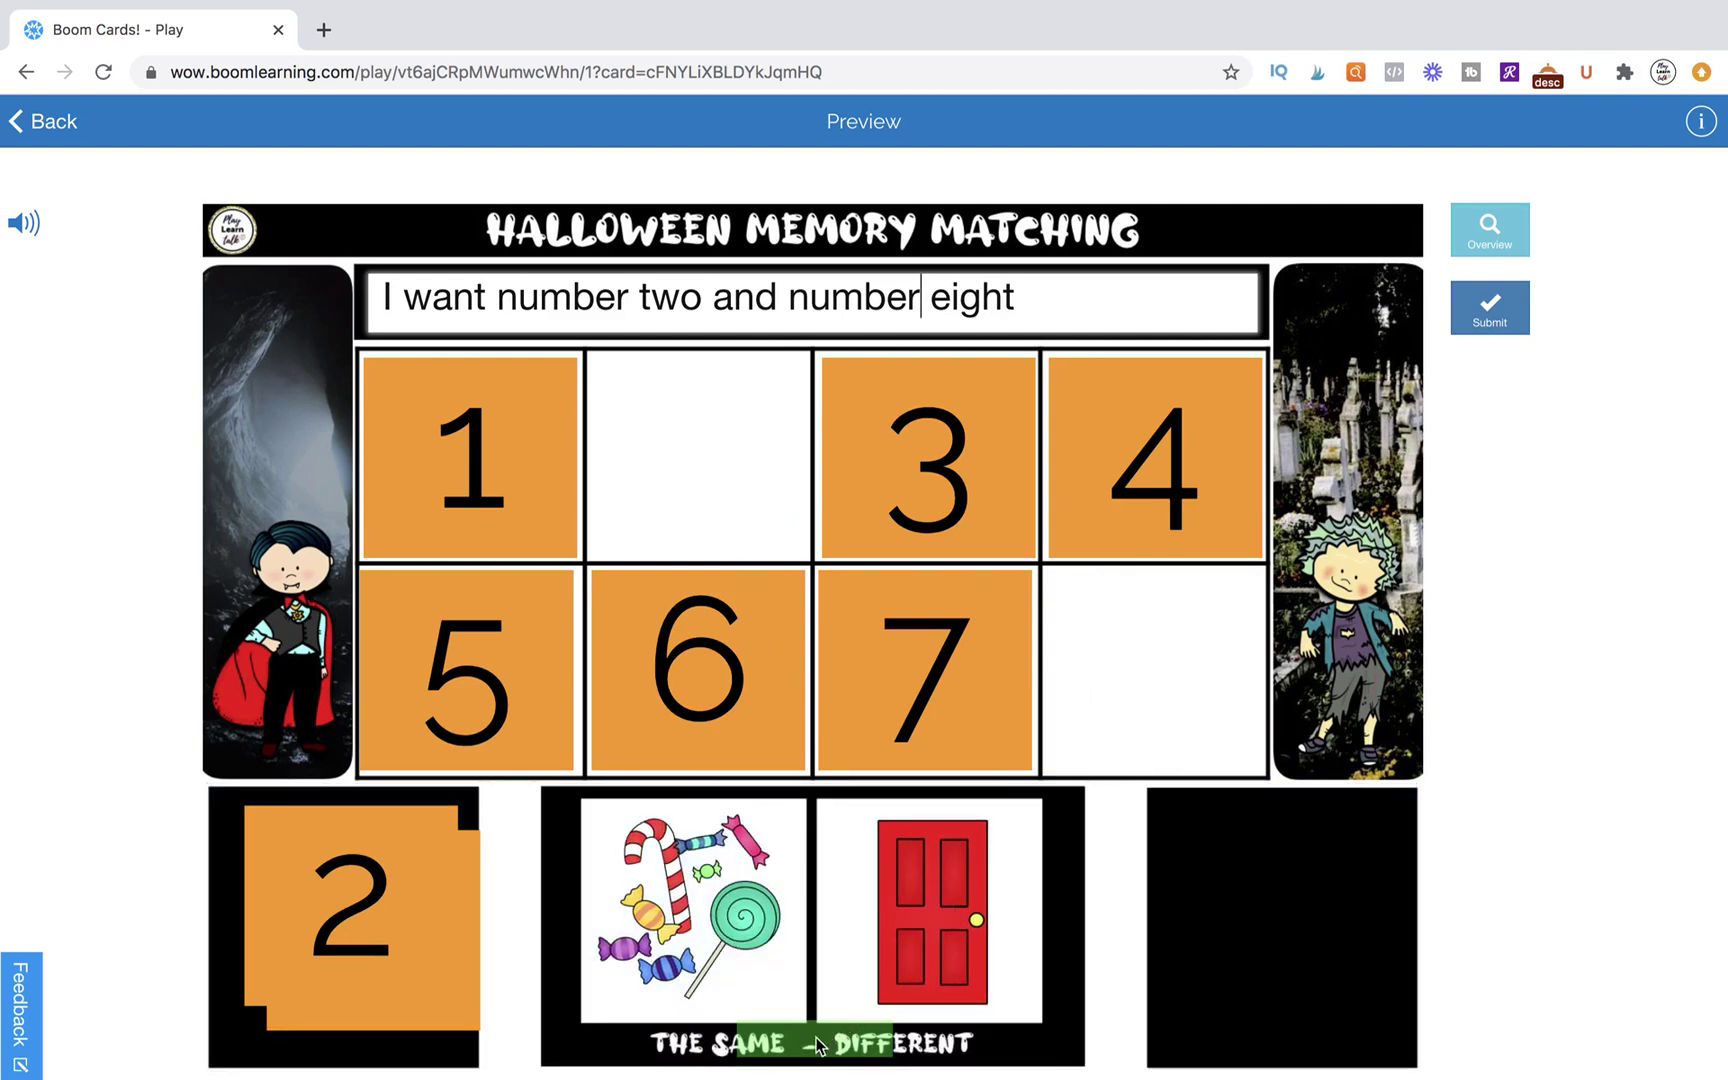
left_click_drag(818, 1045, 922, 1040)
mouse_move(945, 948)
left_mouse_down()
mouse_move(1075, 913)
mouse_move(935, 950)
left_mouse_up()
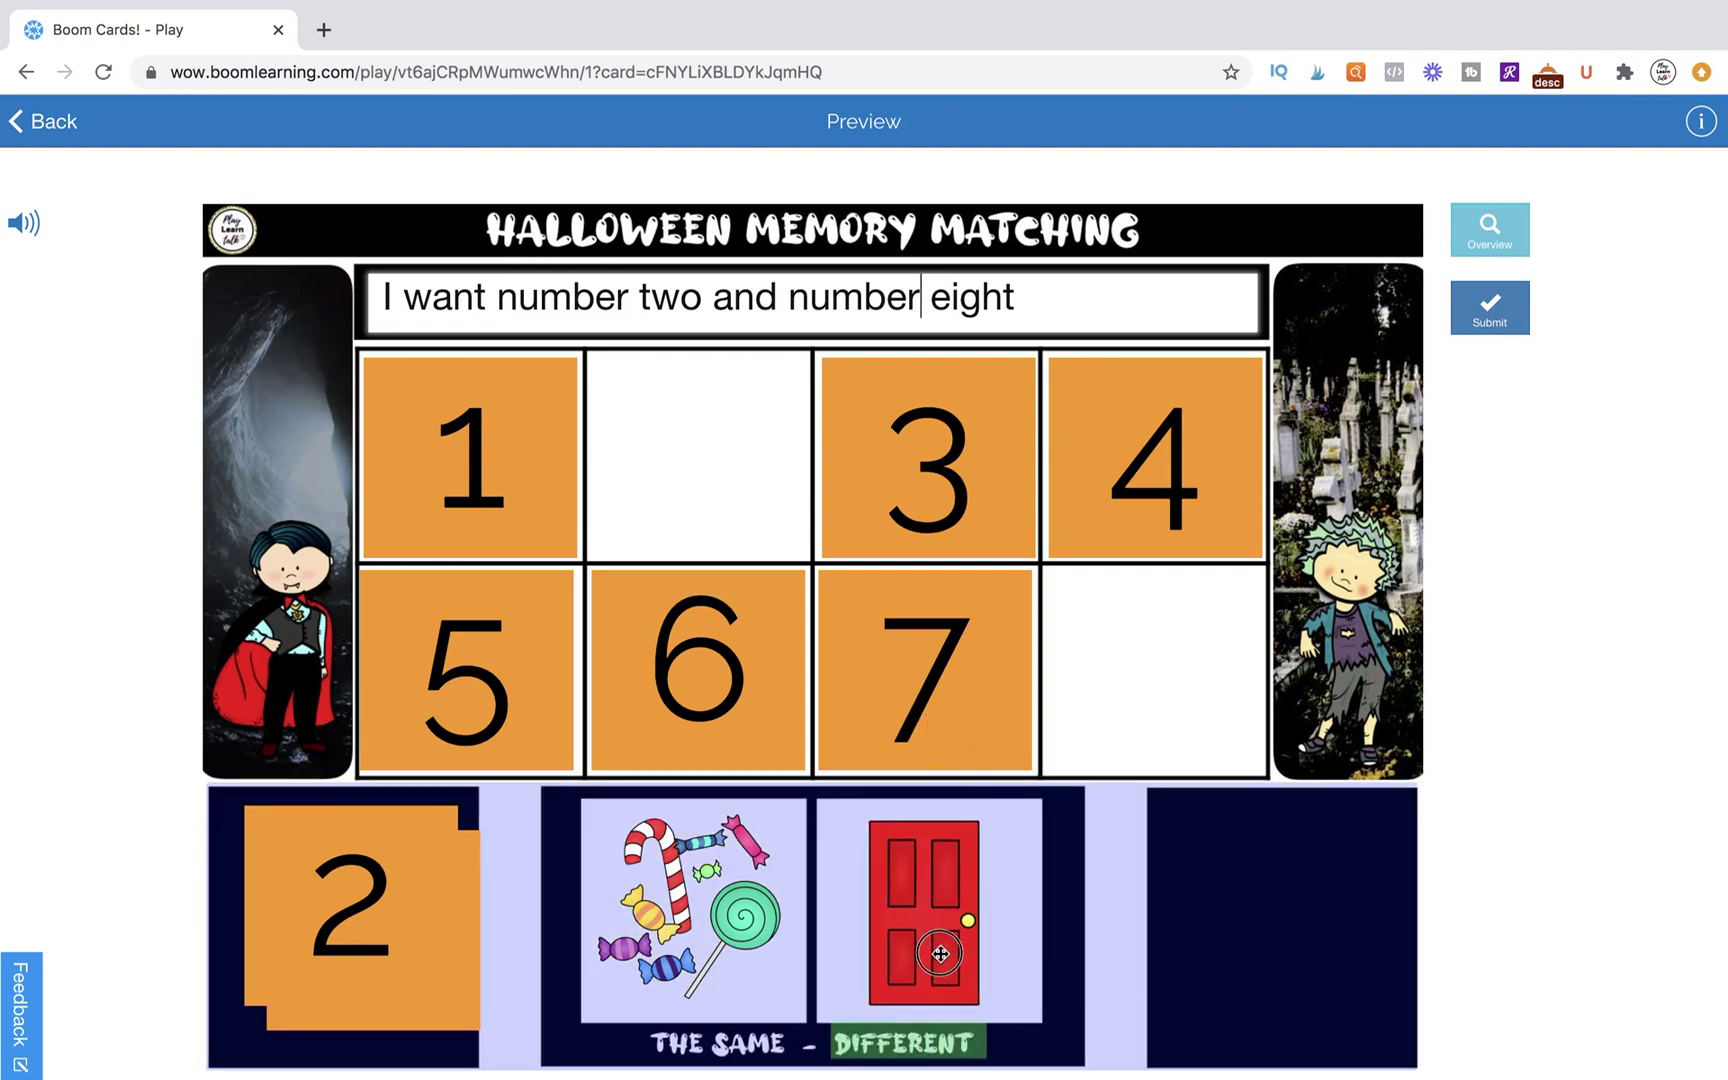
Step: Return the pictures and covers to slots 2 and 8, then uncover tiles 1 and 2
left_click_drag(940, 953, 494, 815)
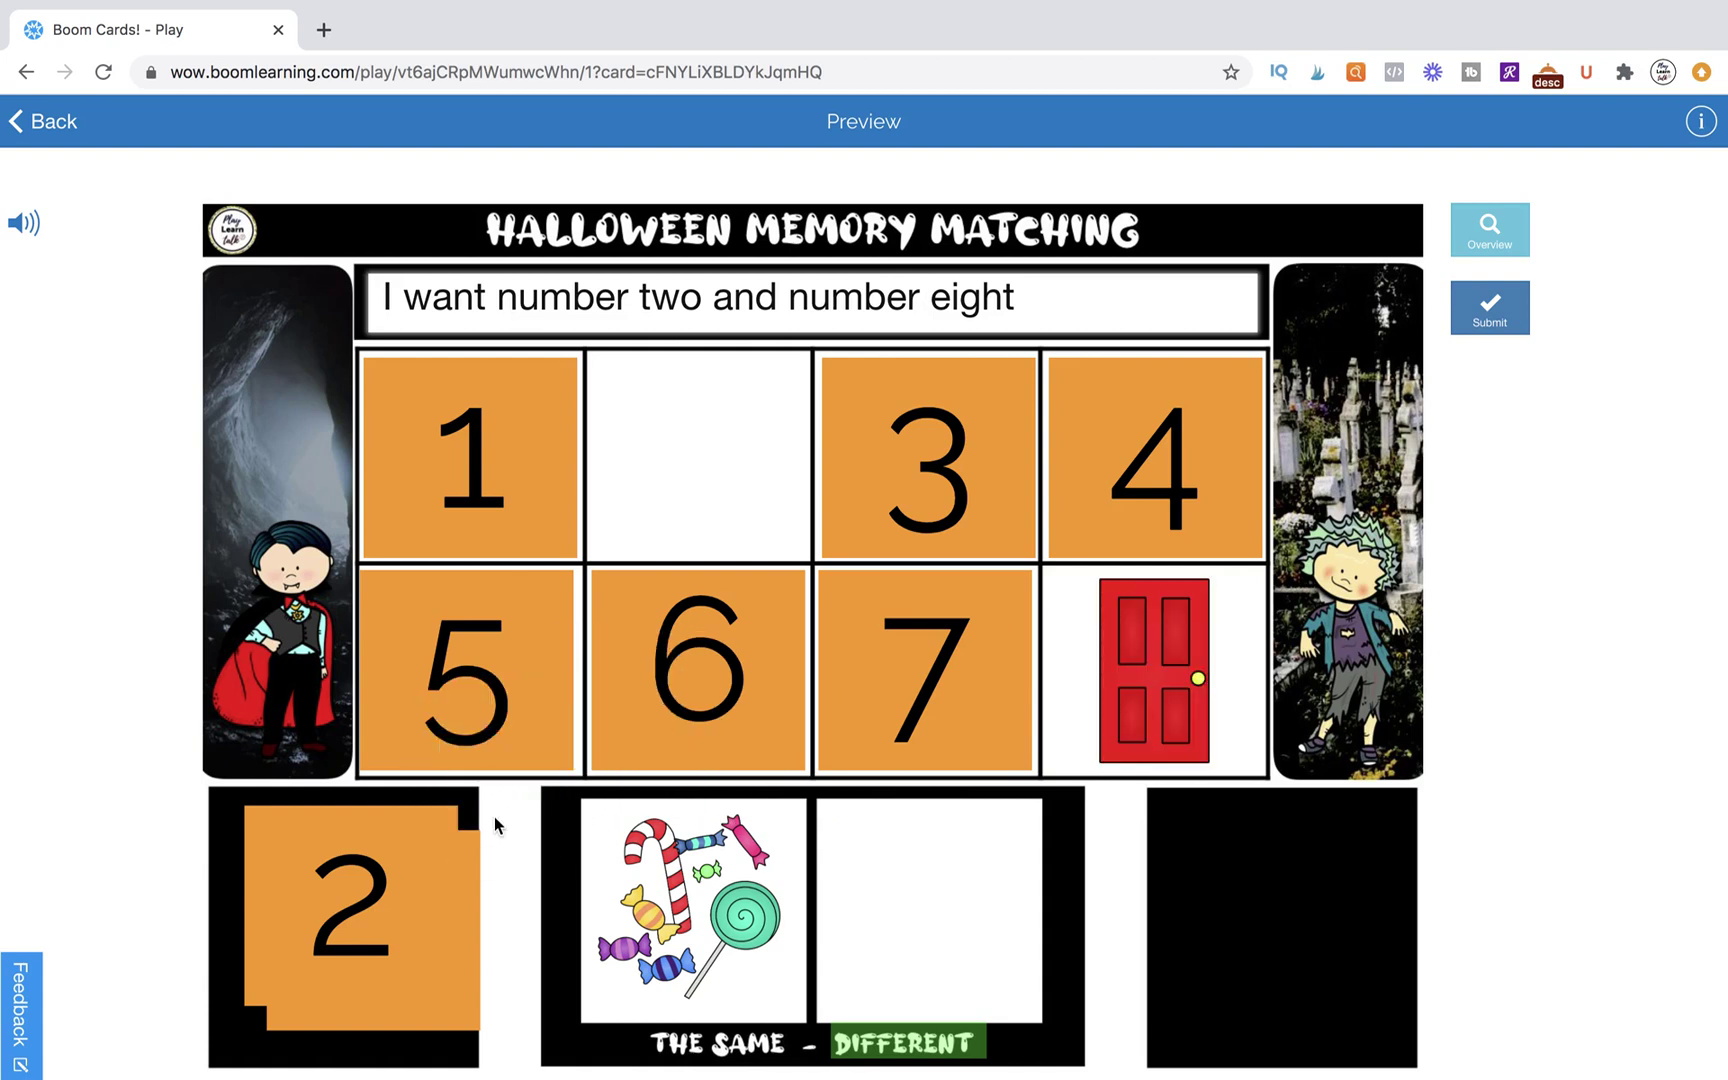
left_click_drag(1128, 721, 494, 822)
left_click_drag(680, 966, 482, 841)
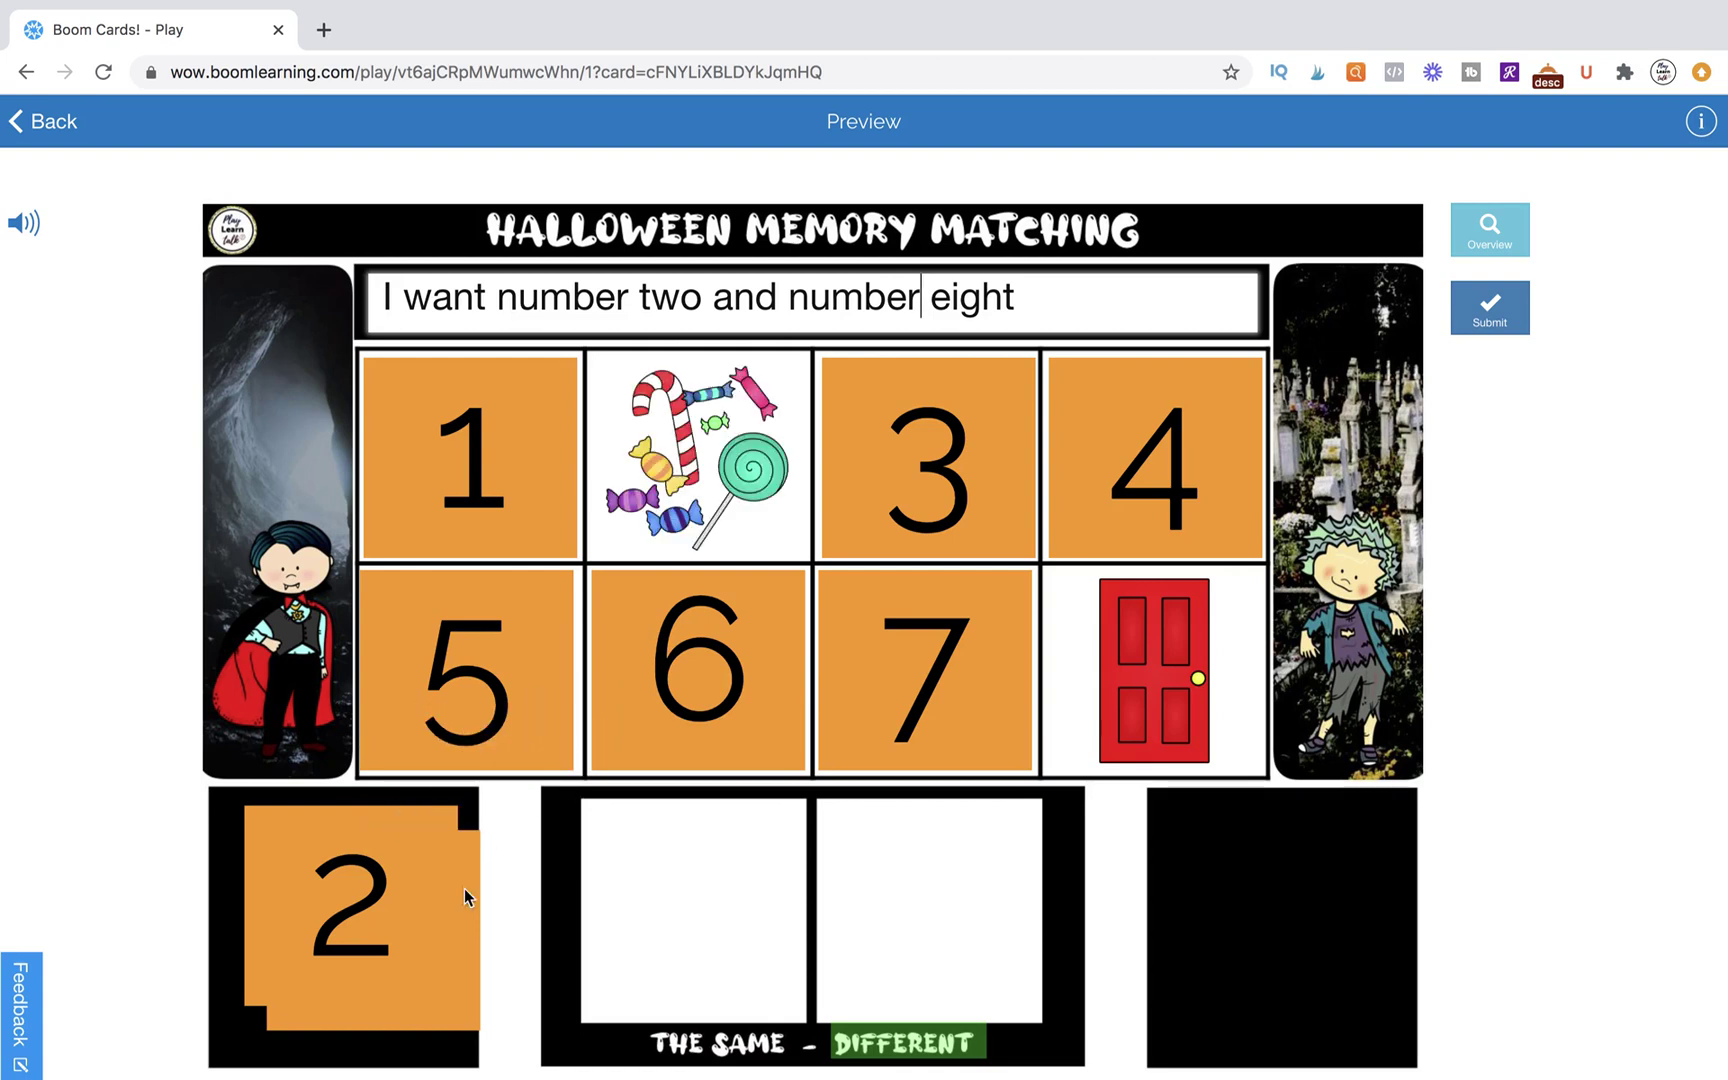
left_click_drag(379, 917, 594, 790)
left_click_drag(411, 896, 795, 761)
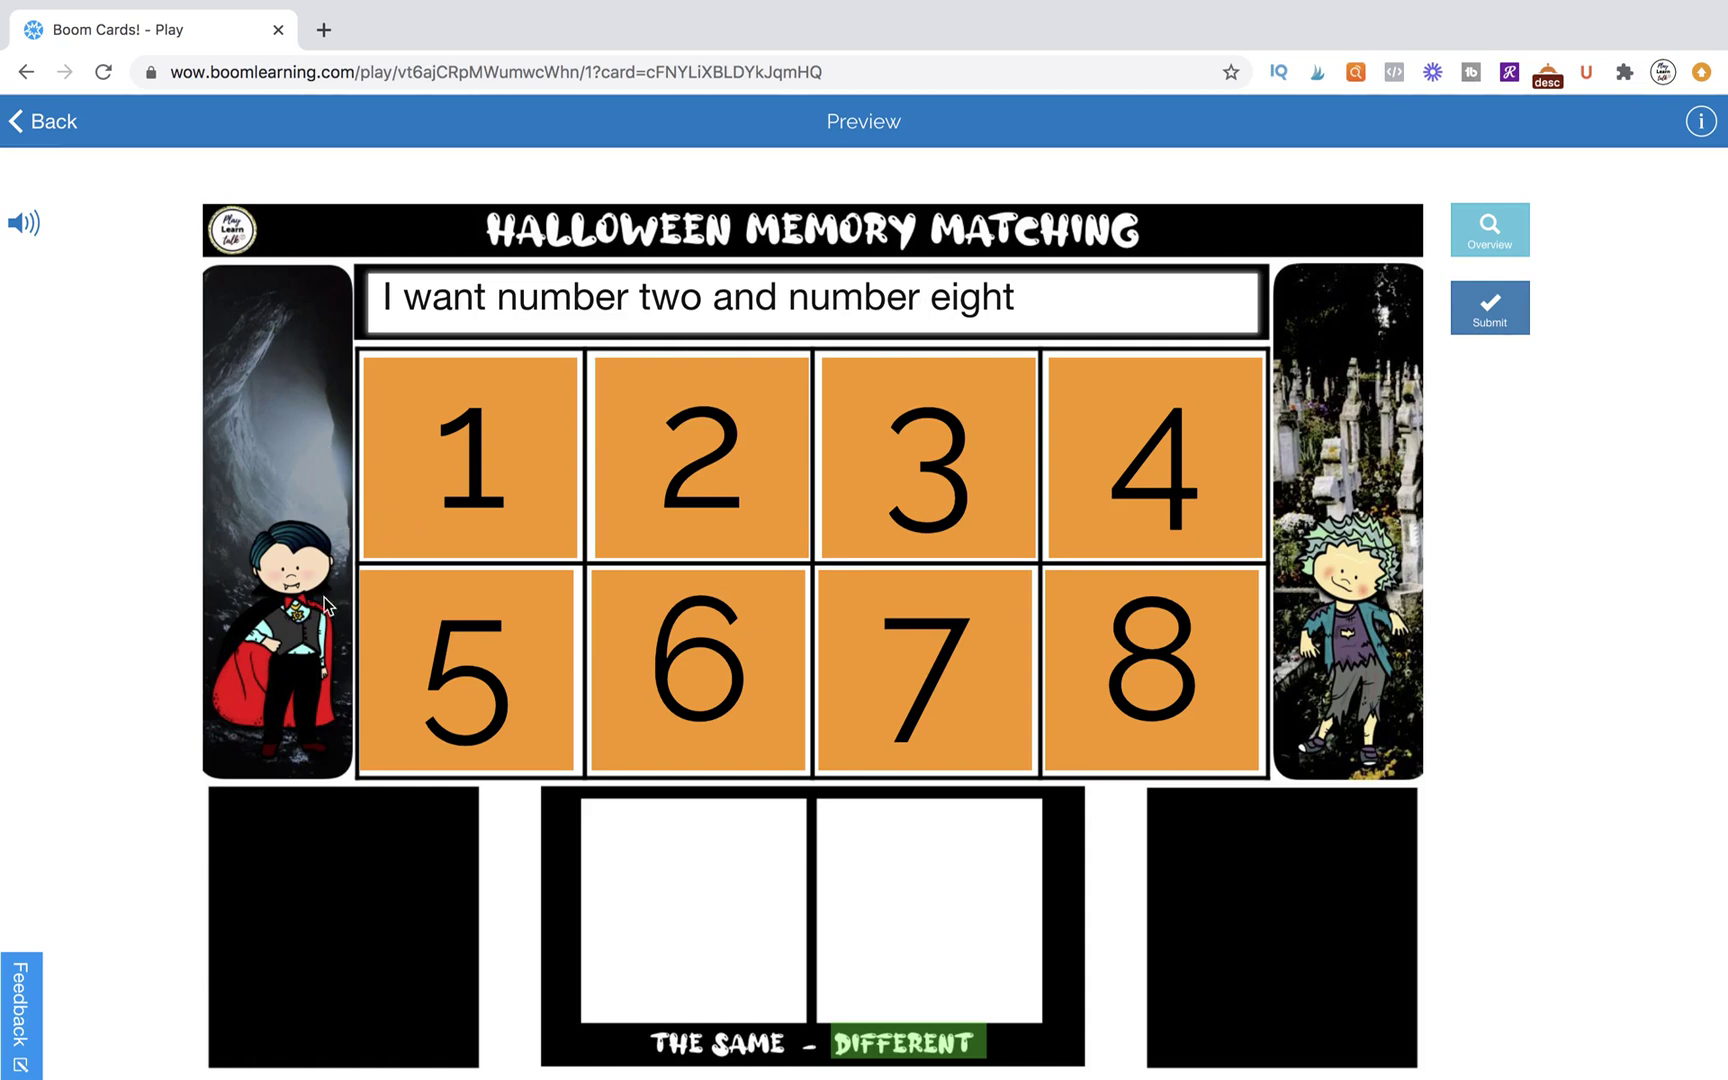
left_click_drag(470, 435, 324, 956)
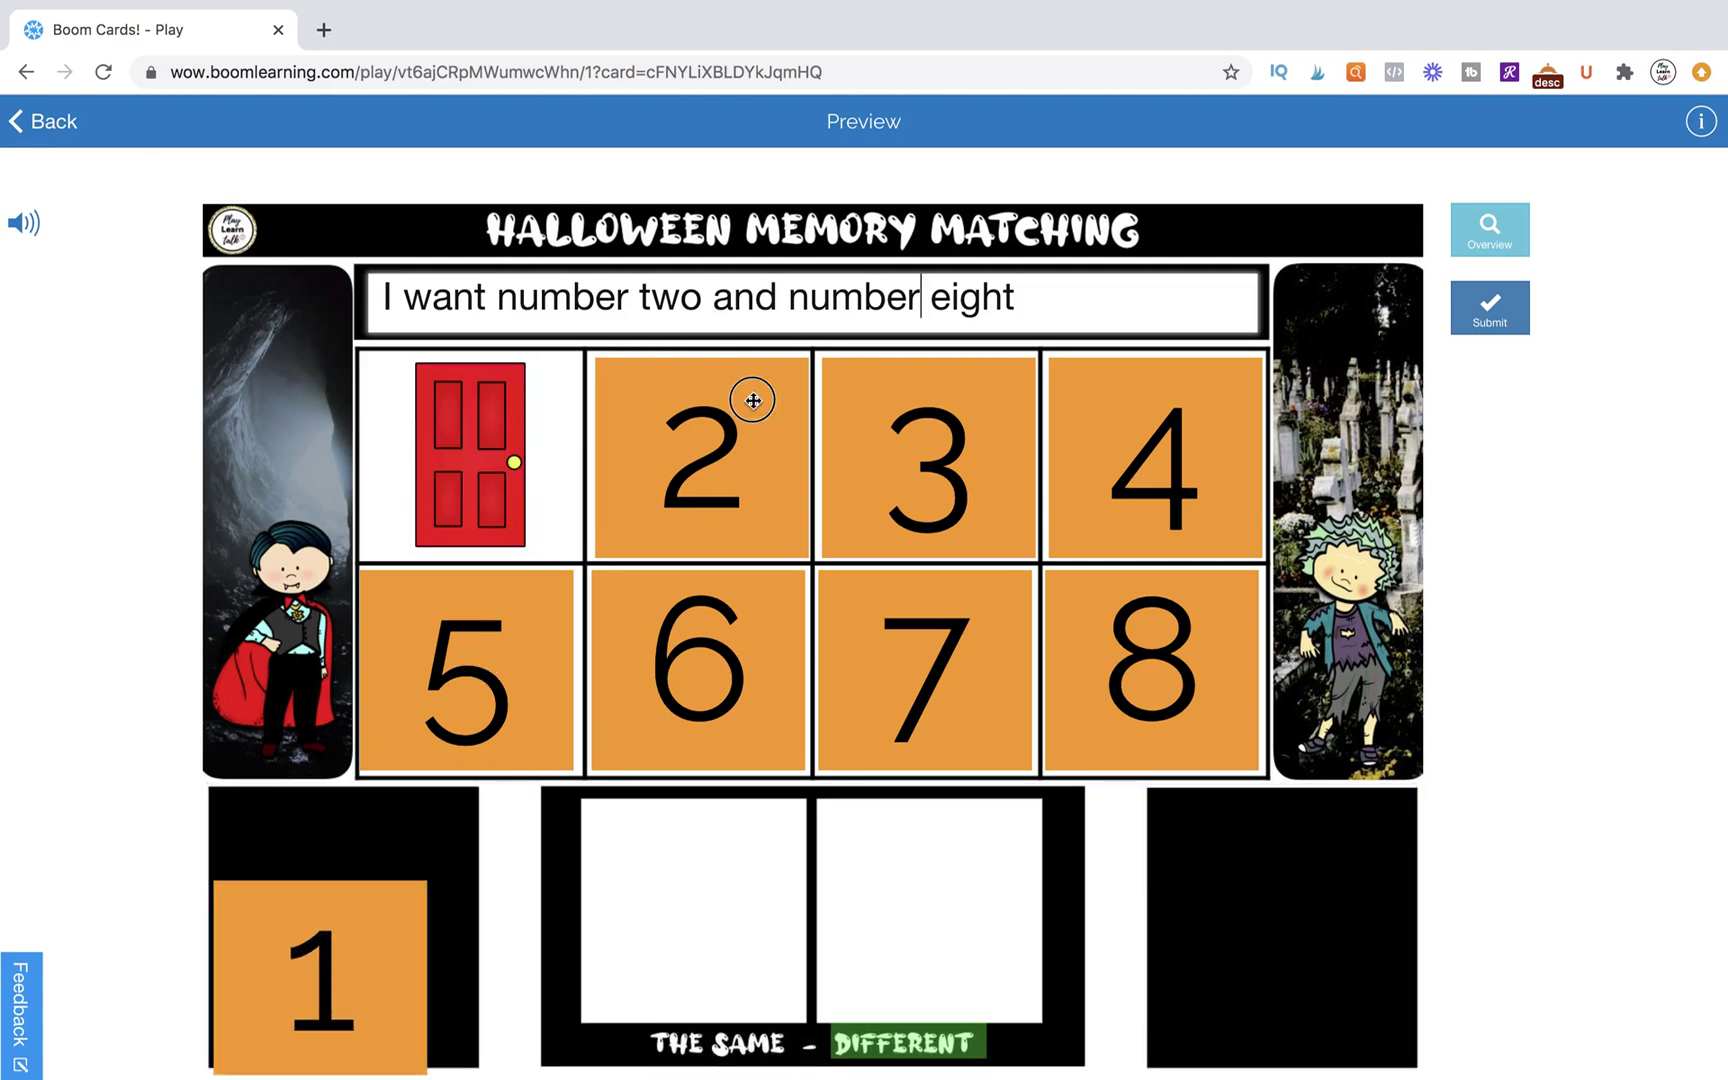
left_click_drag(752, 397, 418, 830)
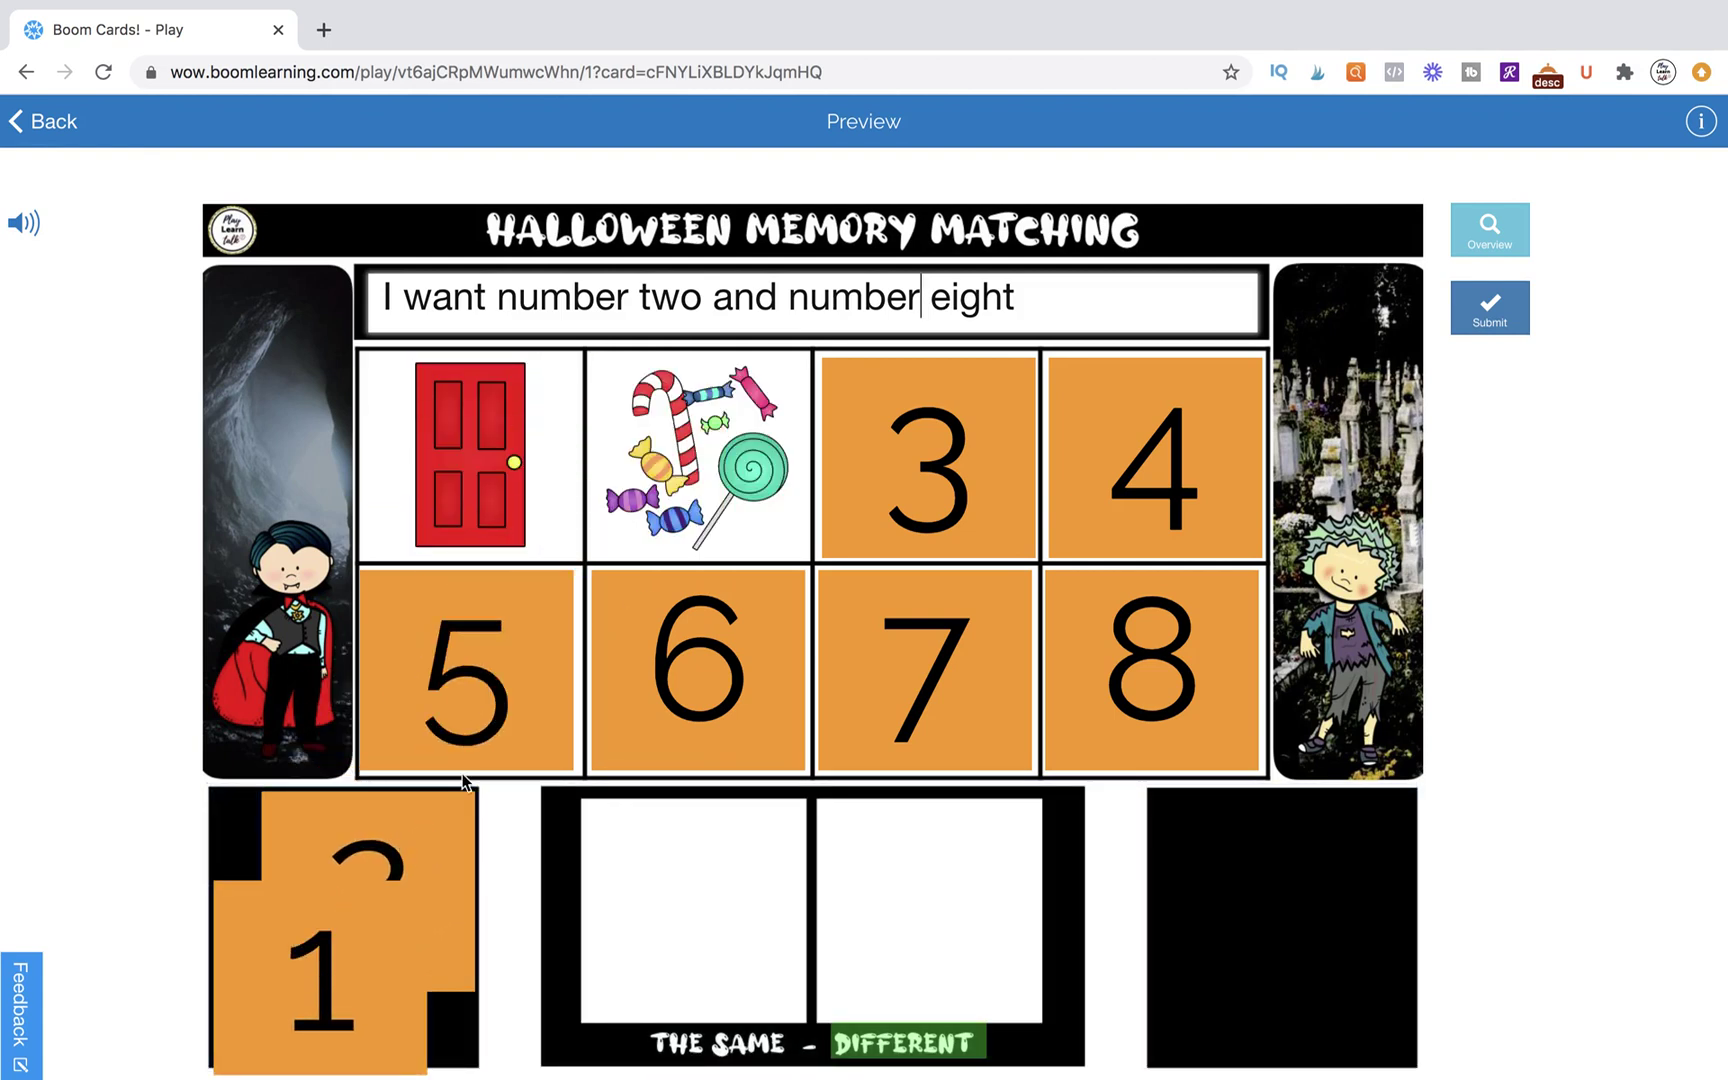
mouse_move(487, 448)
left_mouse_down()
mouse_move(701, 877)
mouse_move(482, 455)
left_mouse_up()
Step: Exit the preview with Back and confirm Okay in the quit dialog
left_click(48, 122)
left_click(934, 626)
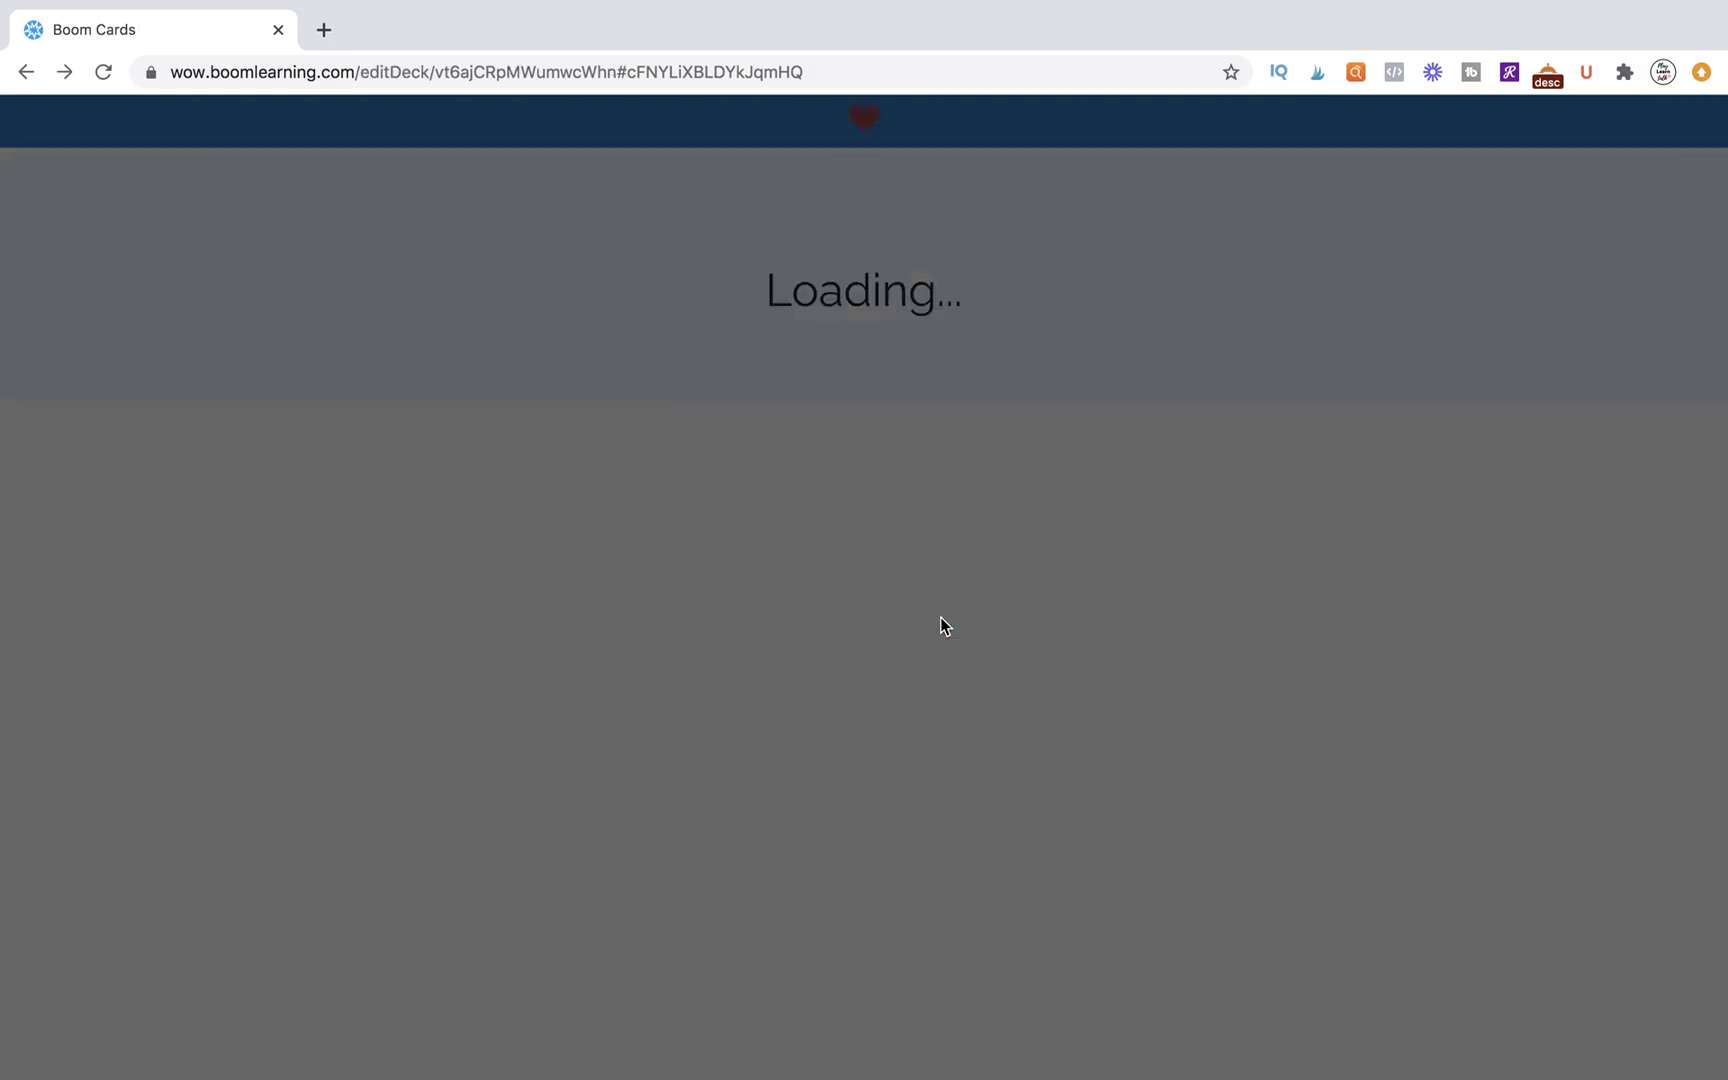